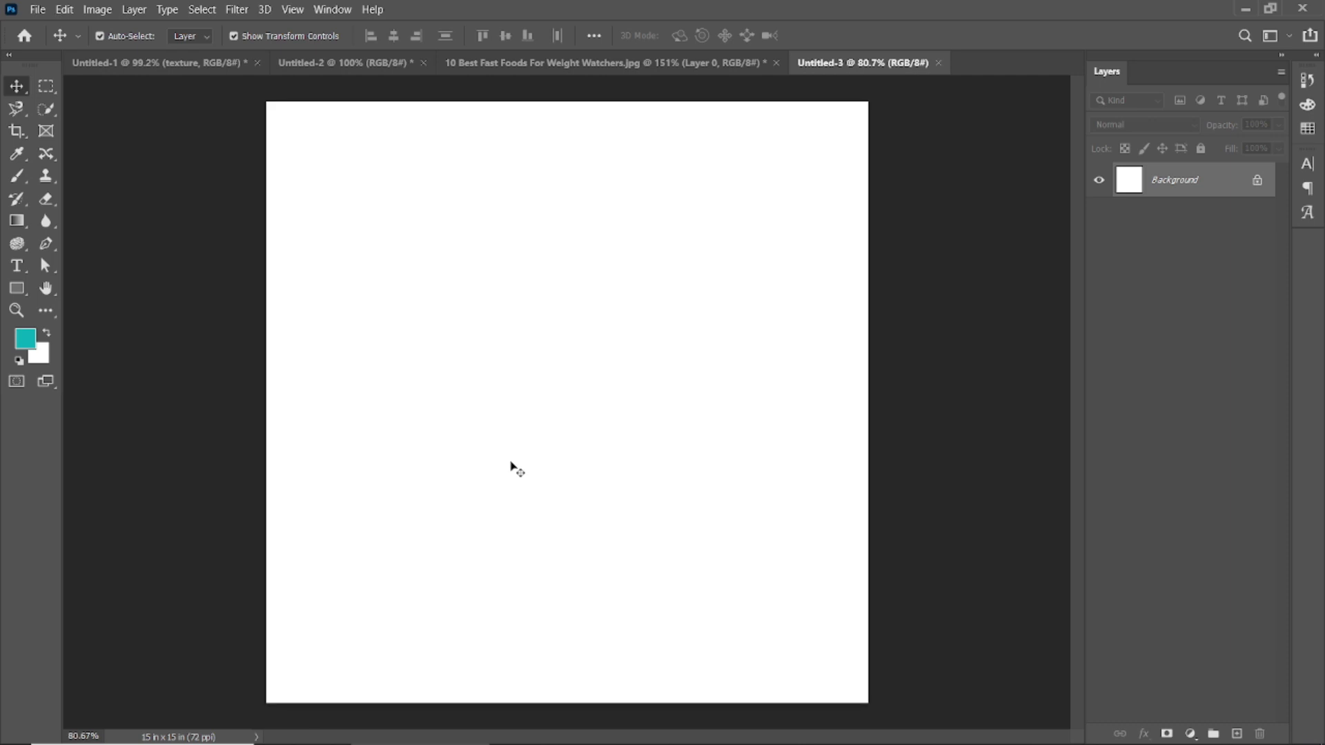
# Step: Unlock the white background layer and fill it with the dark green foreground colour 01241e
pyautogui.click(1258, 182)
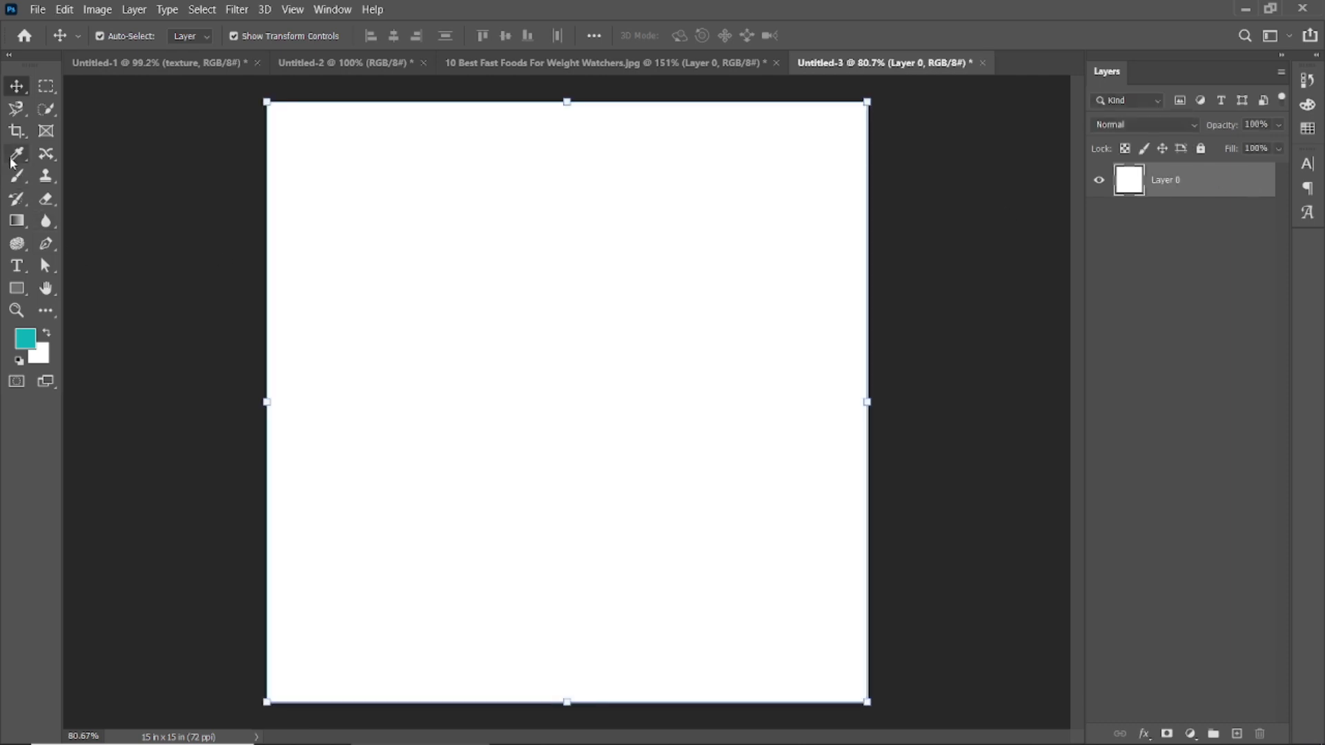
pyautogui.click(30, 345)
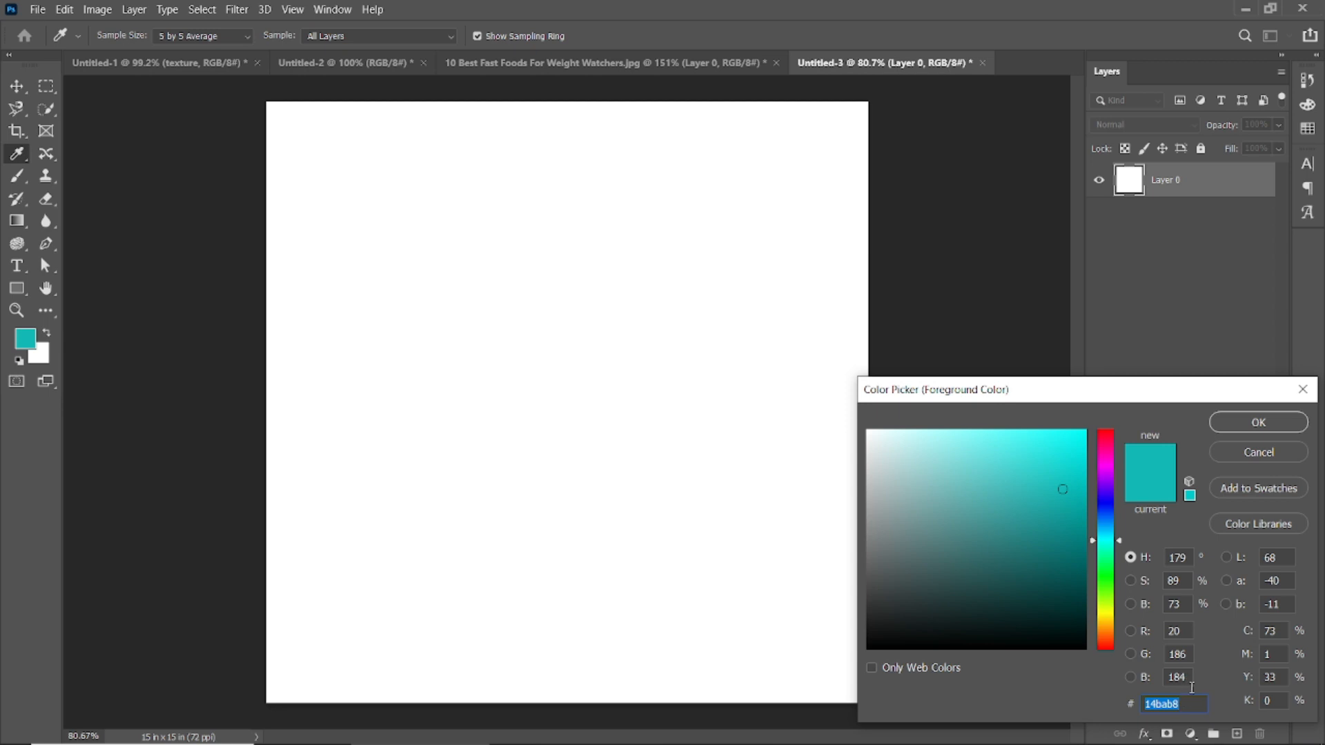
pyautogui.write('01241e')
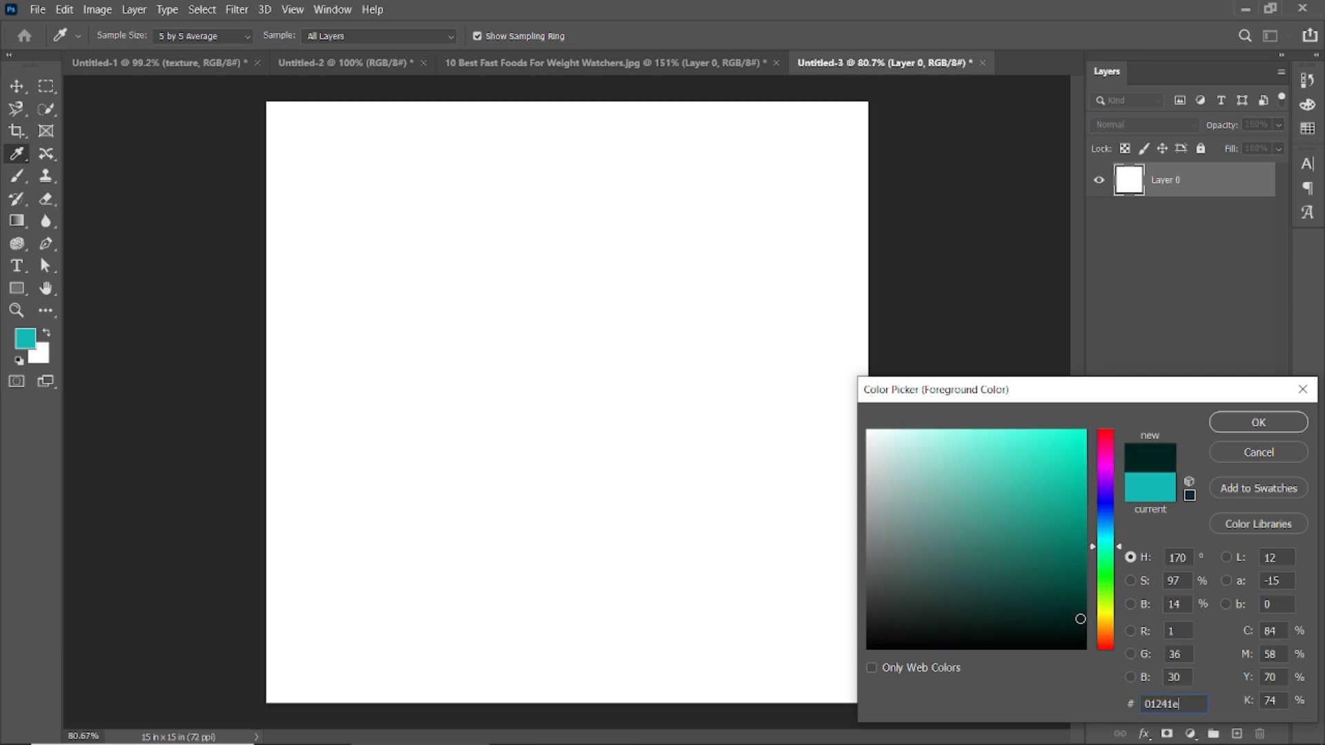
pyautogui.click(1235, 428)
pyautogui.hotkey('alt', 'BackSpace')
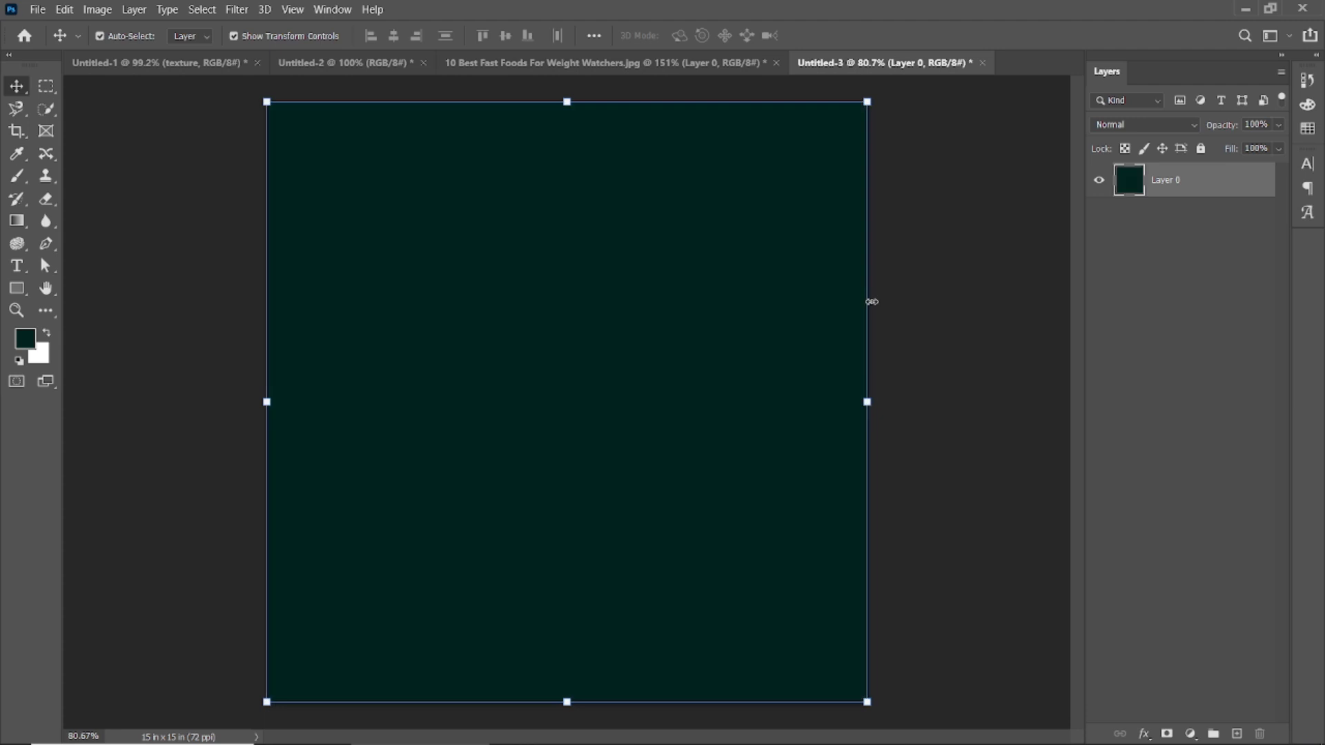
pyautogui.click(945, 325)
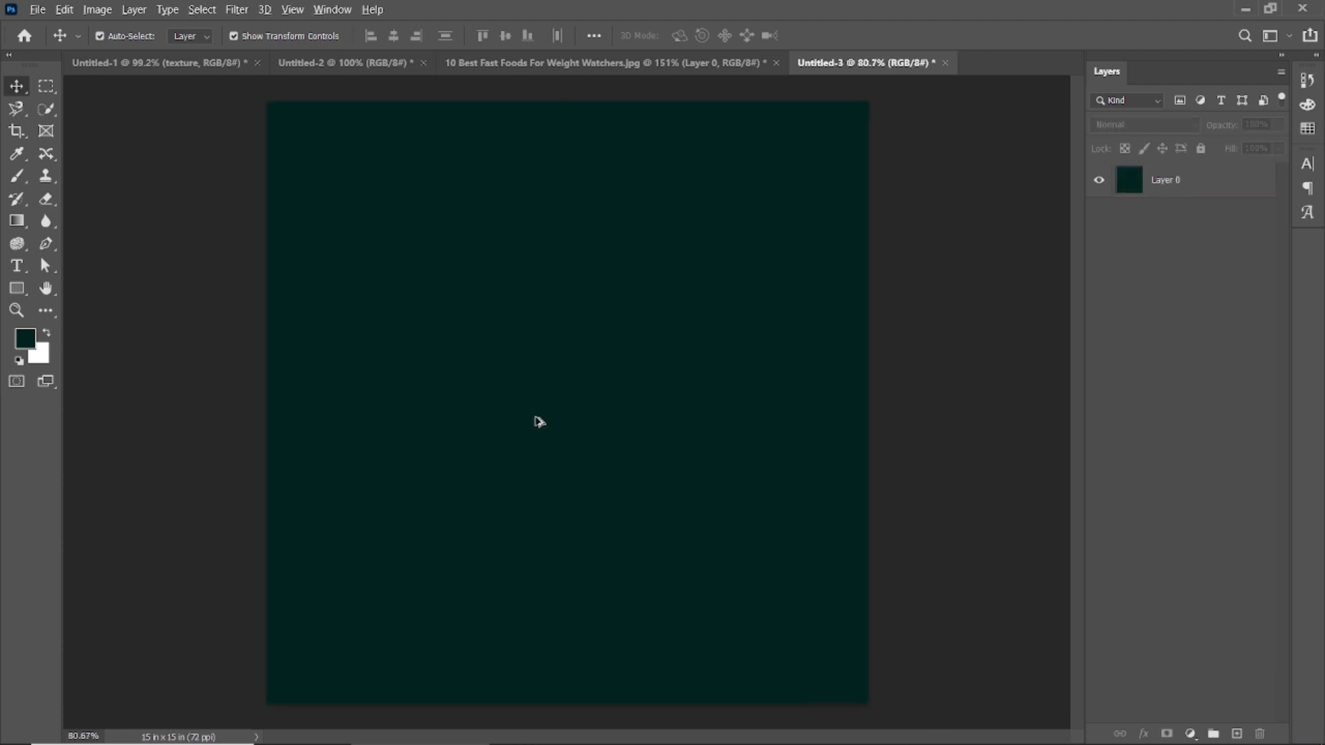
# Step: Bring the texture layer from Untitled-1 over the dark green fill, scaling it to about 174% so it covers the whole canvas
pyautogui.moveTo(736, 448); pyautogui.dragTo(574, 442)
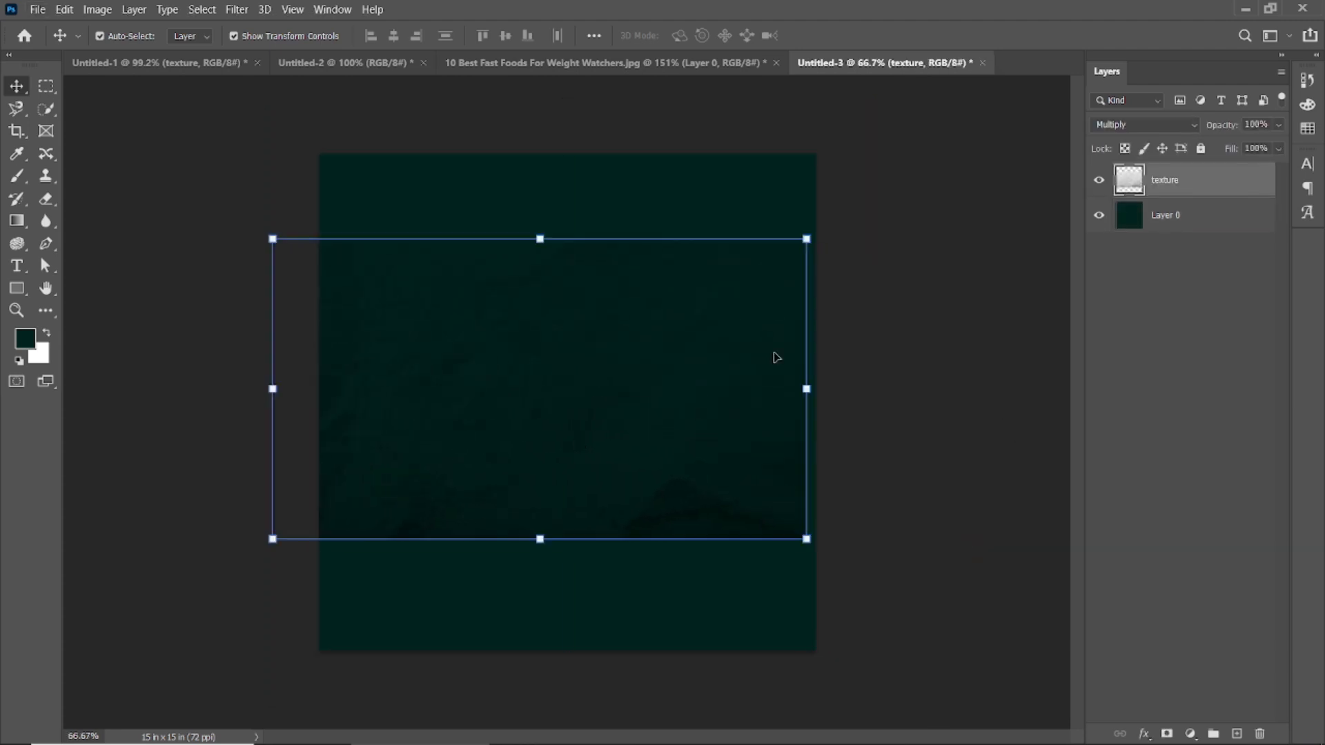
pyautogui.moveTo(690, 429); pyautogui.dragTo(709, 441)
pyautogui.moveTo(827, 554); pyautogui.dragTo(1016, 696)
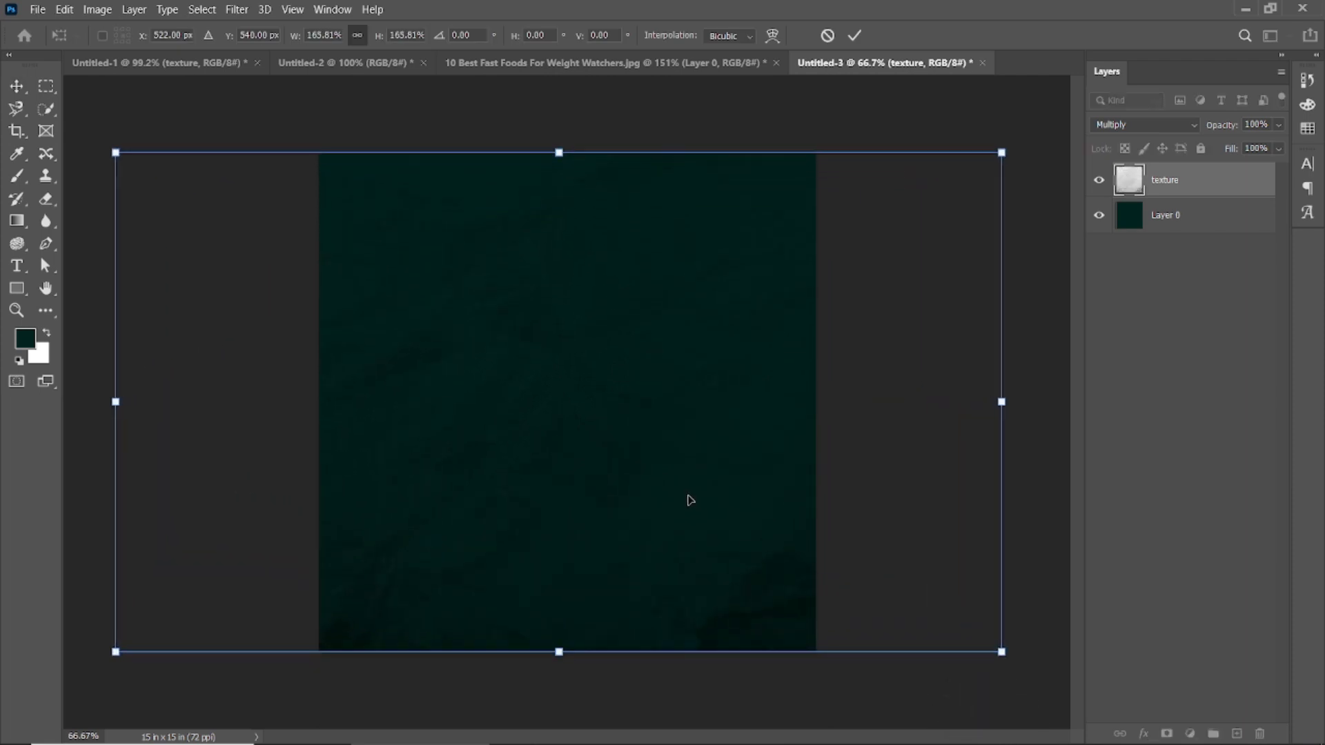
pyautogui.hotkey('ctrl', '-')
pyautogui.moveTo(891, 591); pyautogui.dragTo(902, 601)
pyautogui.hotkey('ctrl', '+')
pyautogui.moveTo(607, 486); pyautogui.dragTo(709, 492)
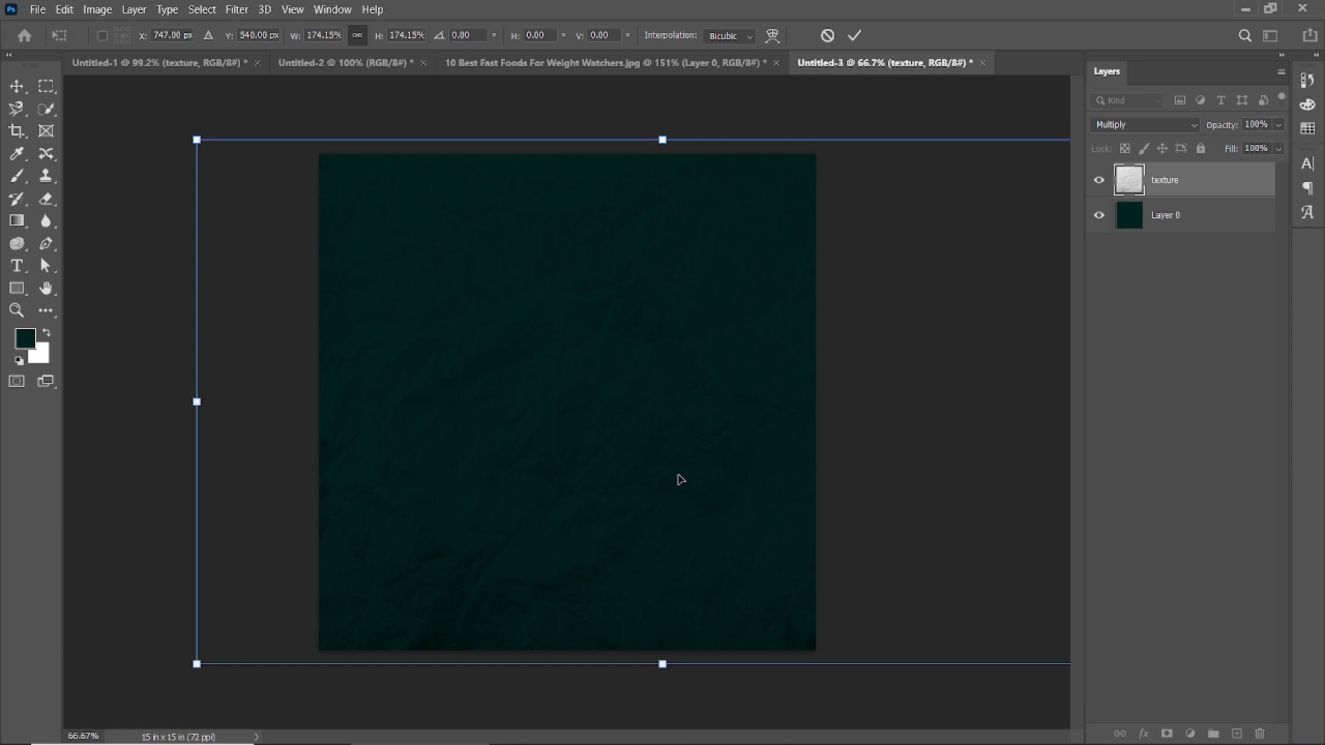
pyautogui.click(852, 38)
pyautogui.click(921, 289)
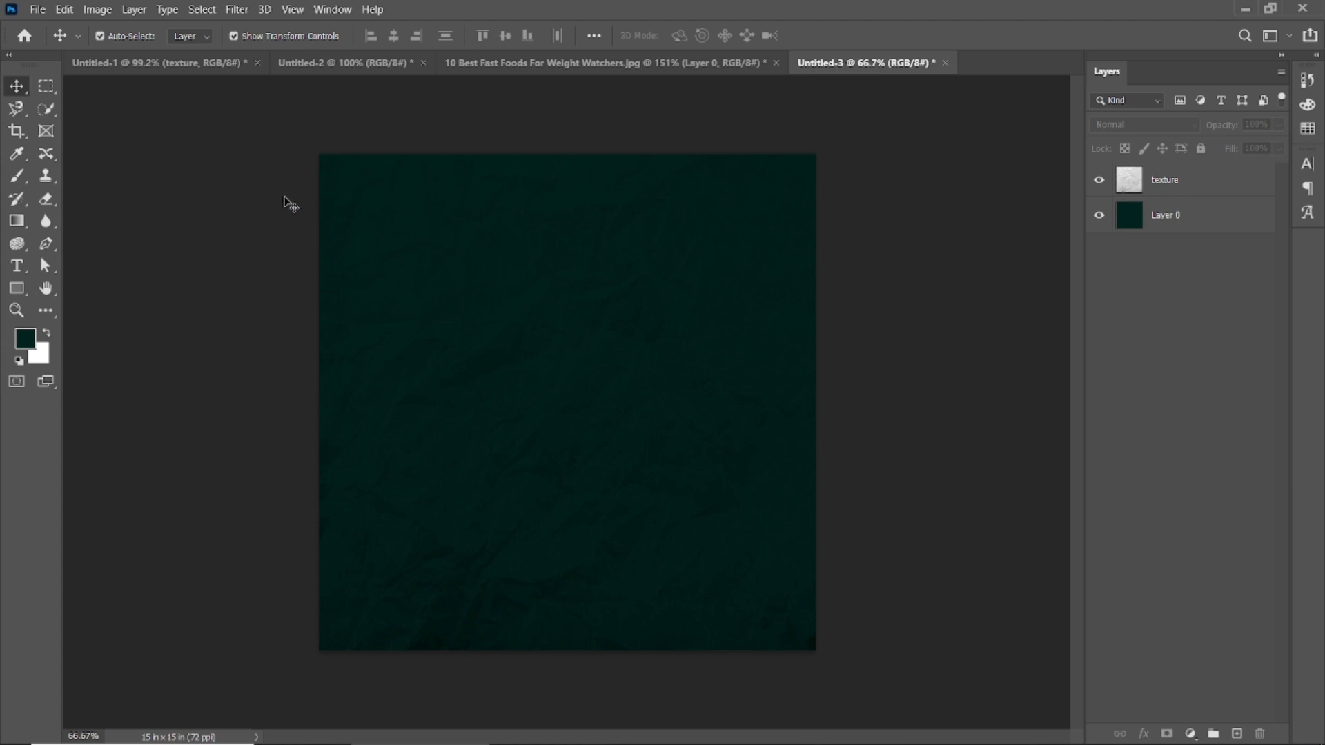
# Step: Bring the cut-out burger from the fast foods image into Untitled-3 and scale it to about 116% near the canvas centre
pyautogui.click(518, 63)
pyautogui.moveTo(524, 302); pyautogui.dragTo(657, 457)
pyautogui.moveTo(697, 506); pyautogui.dragTo(706, 532)
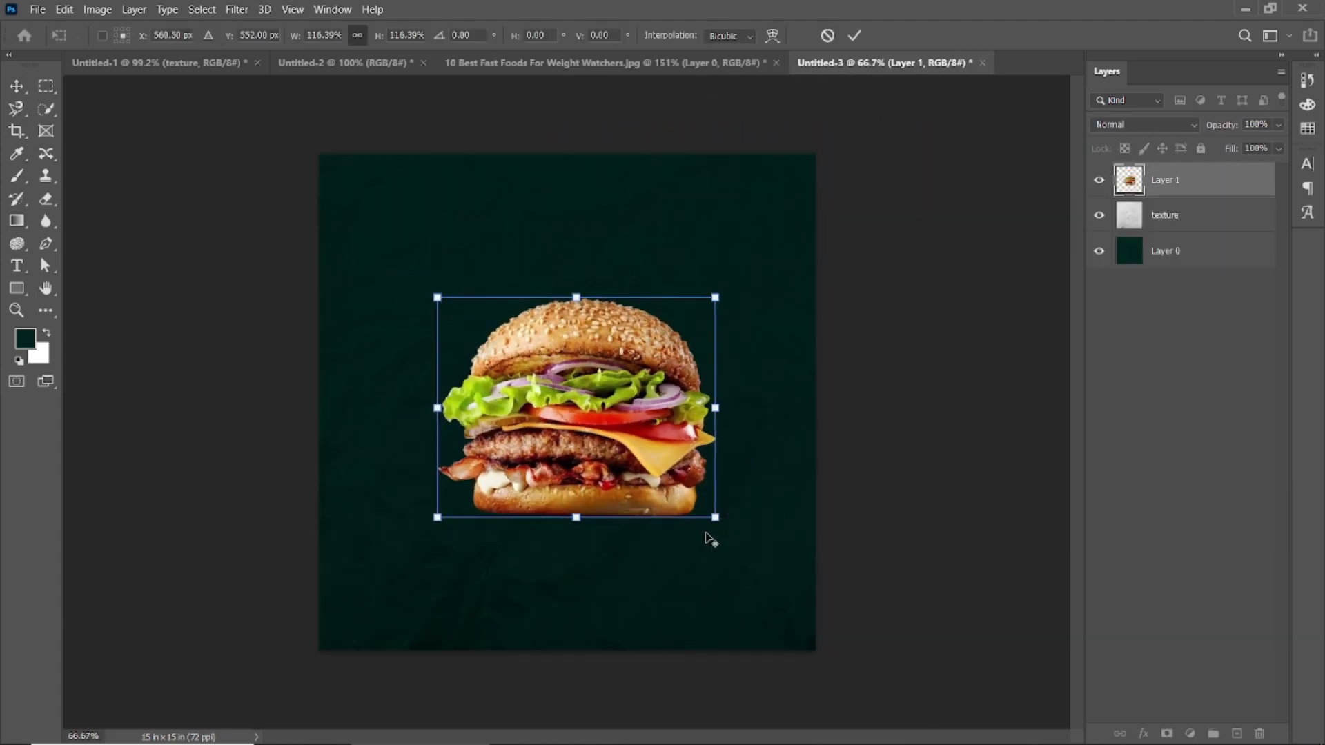
pyautogui.press('Return')
pyautogui.click(941, 252)
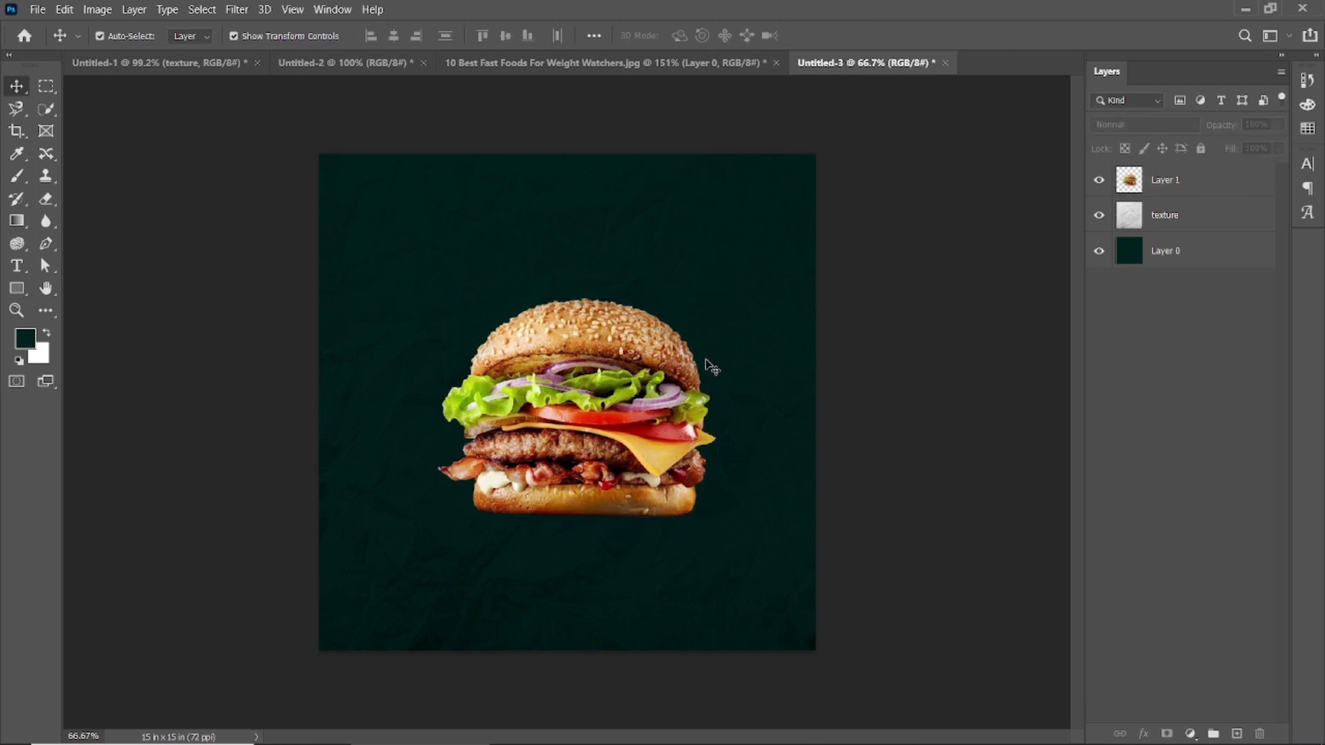
# Step: Fine-tune the burger's size and move it down so it sits horizontally centred in the lower half of the canvas
pyautogui.scroll(1, 570, 423)
pyautogui.click(570, 422)
pyautogui.moveTo(740, 532); pyautogui.dragTo(741, 537)
pyautogui.moveTo(602, 458); pyautogui.dragTo(581, 521)
pyautogui.moveTo(726, 343); pyautogui.dragTo(709, 354)
pyautogui.moveTo(599, 448); pyautogui.dragTo(610, 450)
pyautogui.press('Return')
pyautogui.click(937, 296)
# Step: Apply the Sharpen filter to the burger layer
pyautogui.click(607, 472)
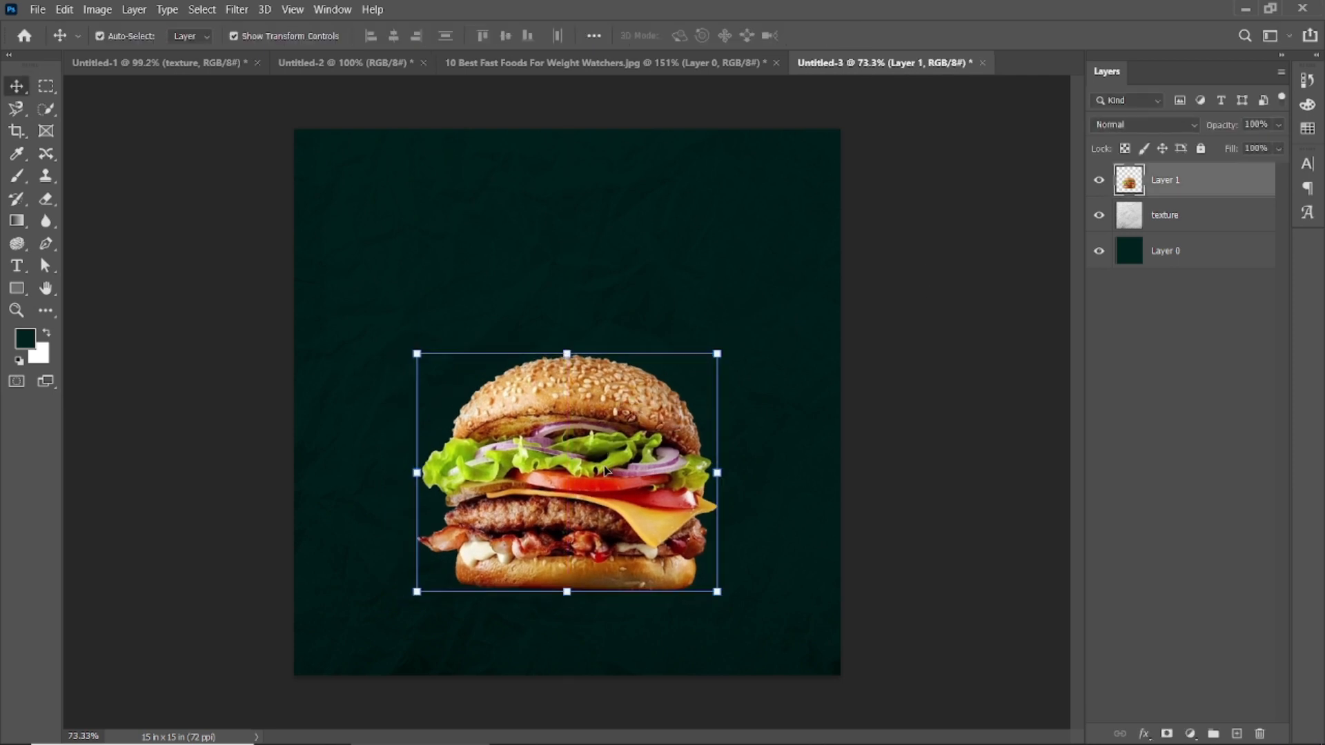
pyautogui.click(238, 10)
pyautogui.moveTo(333, 305)
pyautogui.click(502, 326)
pyautogui.scroll(3, 611, 446)
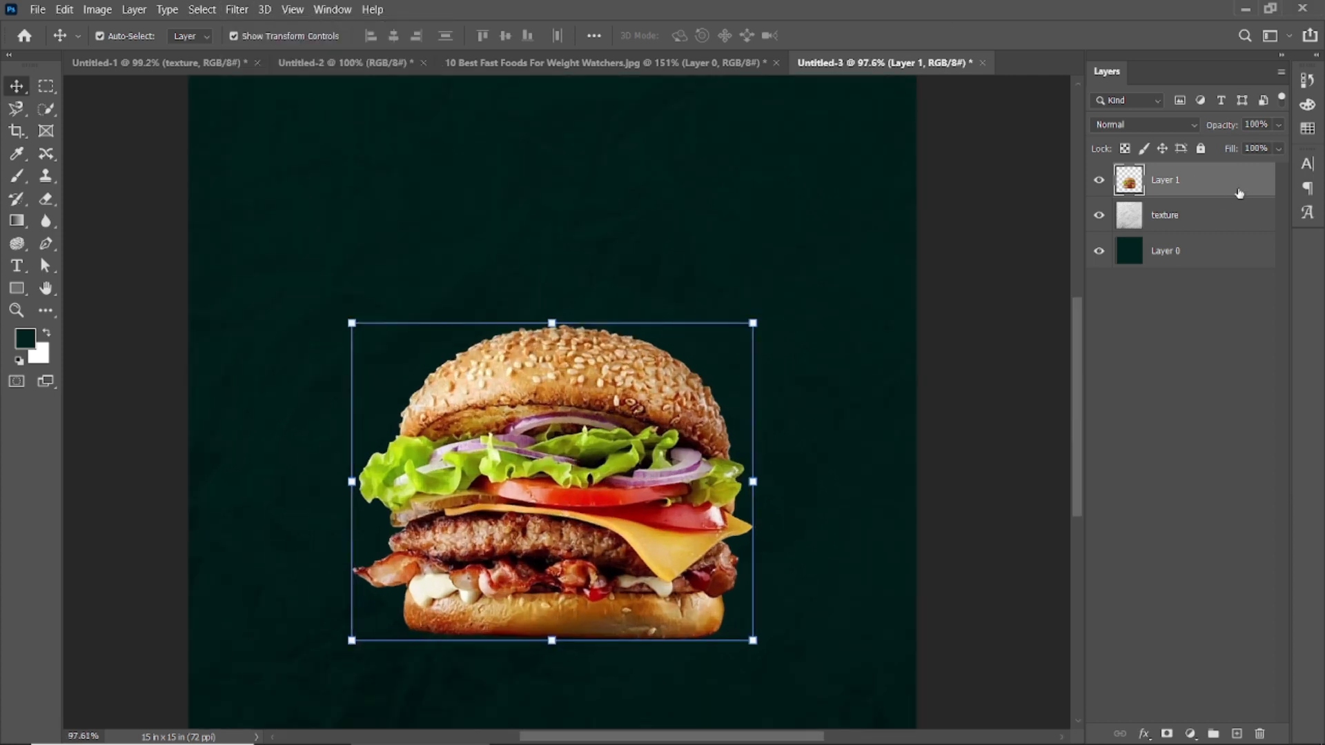
# Step: Add a Curves adjustment clipped to the burger layer, bend it into a slight S for more contrast, and compare with it hidden
pyautogui.click(1190, 733)
pyautogui.click(1201, 529)
pyautogui.moveTo(196, 306); pyautogui.dragTo(203, 315)
pyautogui.click(196, 370)
pyautogui.moveTo(264, 251)
pyautogui.mouseDown()
pyautogui.moveTo(271, 220)
pyautogui.moveTo(269, 241)
pyautogui.mouseUp()
pyautogui.click(273, 372)
pyautogui.click(273, 371)
pyautogui.click(273, 372)
pyautogui.click(272, 372)
pyautogui.click(273, 371)
pyautogui.click(272, 371)
pyautogui.moveTo(209, 315); pyautogui.dragTo(213, 311)
pyautogui.click(301, 109)
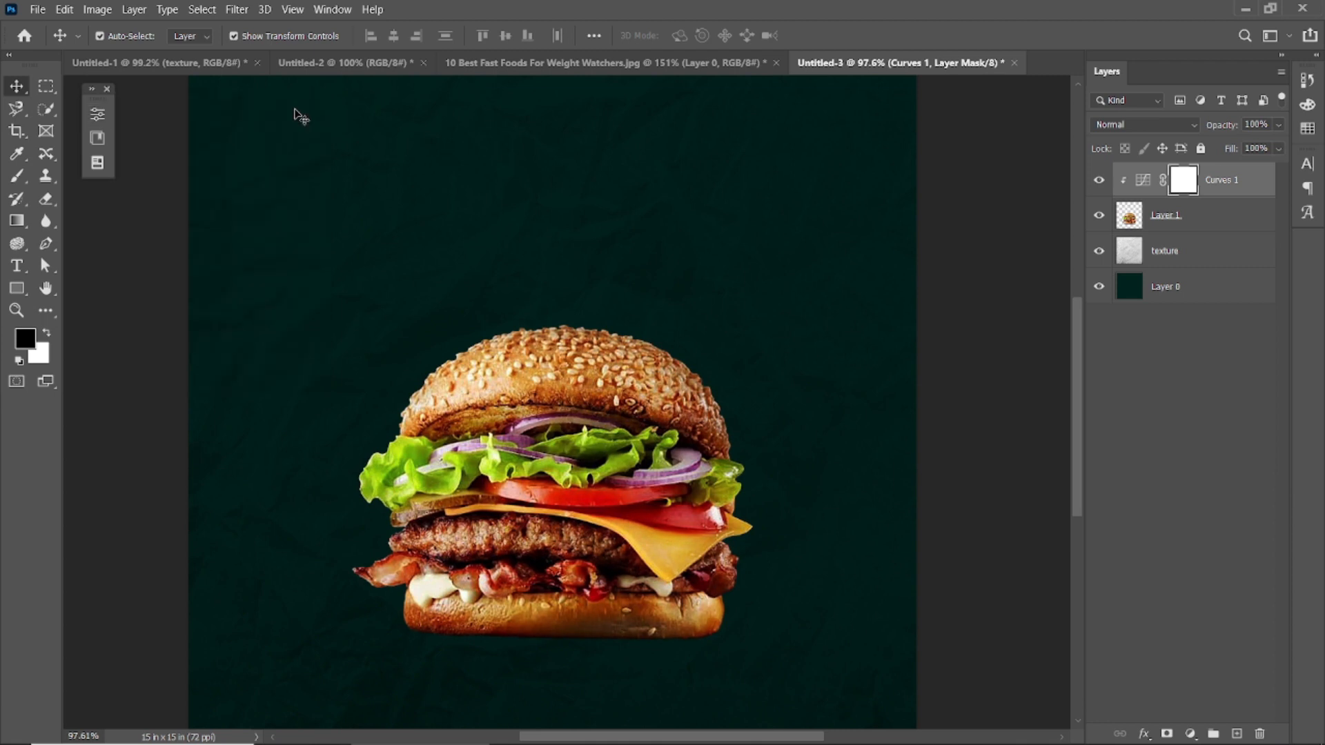
pyautogui.click(107, 89)
pyautogui.scroll(-3, 954, 372)
pyautogui.click(955, 373)
pyautogui.click(1102, 182)
pyautogui.click(1102, 182)
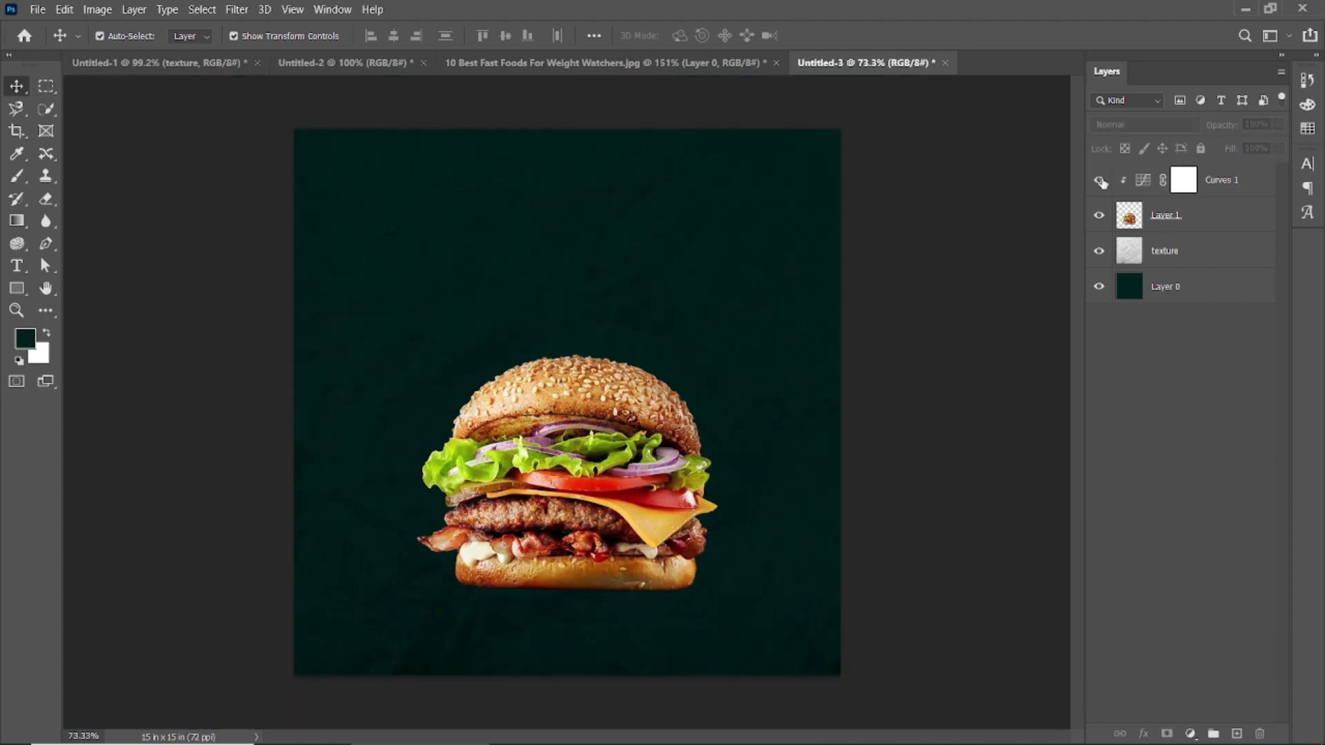
# Step: Create a new empty layer and place it directly beneath the burger layer
pyautogui.click(562, 519)
pyautogui.click(897, 414)
pyautogui.click(625, 430)
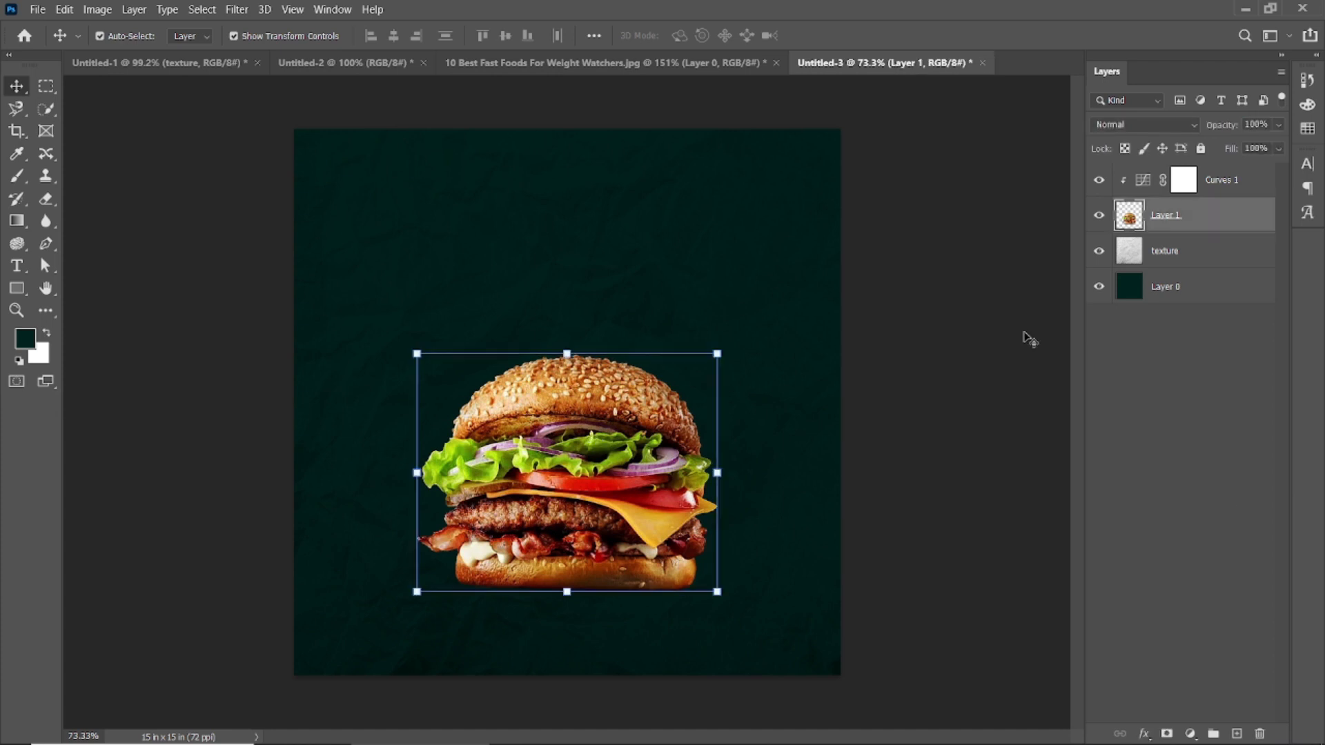
pyautogui.click(1237, 734)
pyautogui.moveTo(1173, 215); pyautogui.dragTo(1173, 269)
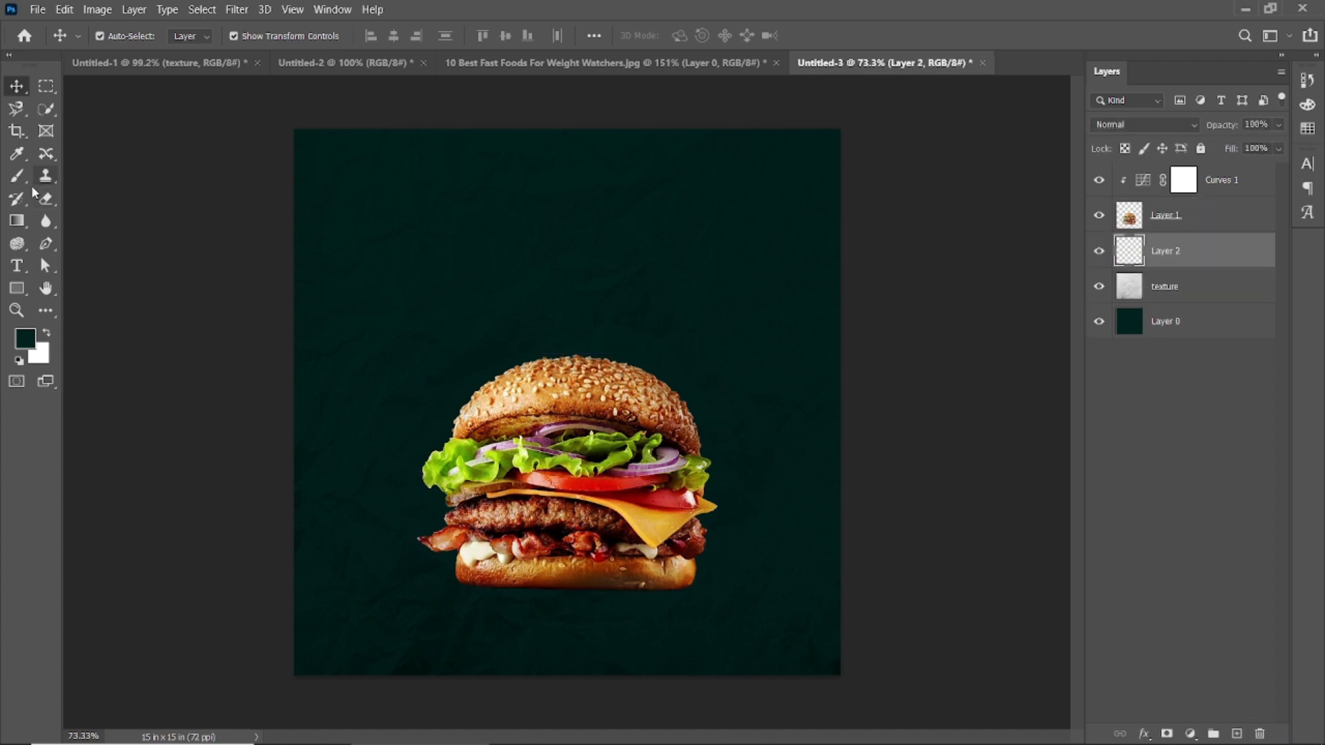
# Step: Set the foreground colour to teal 14bab8
pyautogui.click(26, 338)
pyautogui.write('014bab')
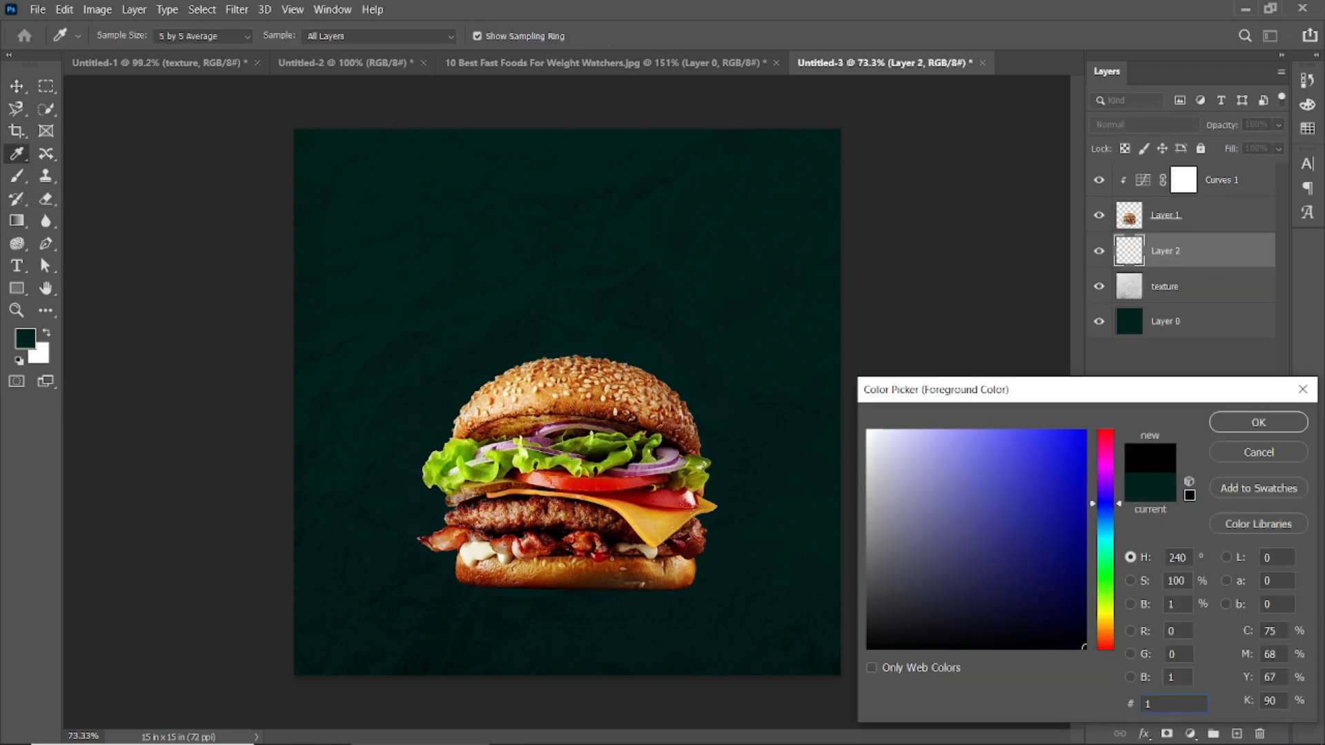
pyautogui.write('87')
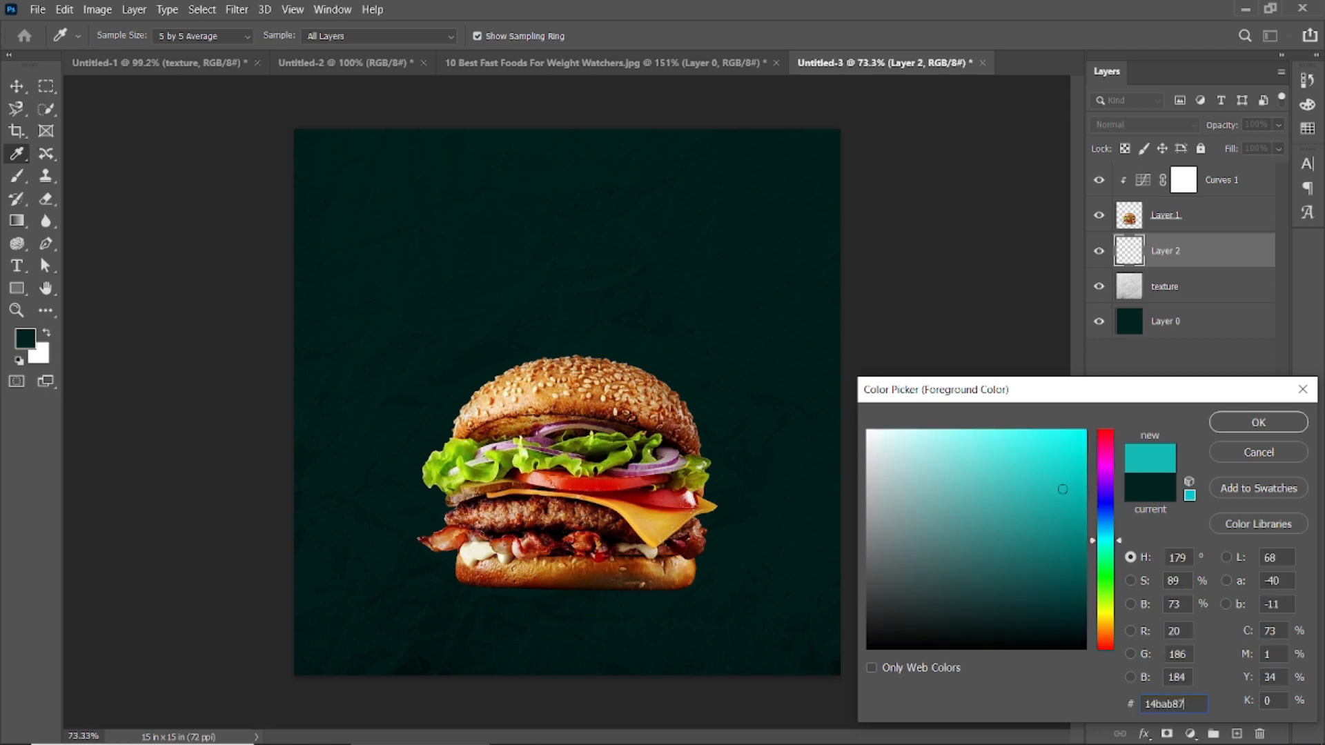
pyautogui.click(1289, 422)
# Step: Set the Brush to 100% opacity and 87% flow, try a bright teal glow behind the burger, and undo it
pyautogui.press('b')
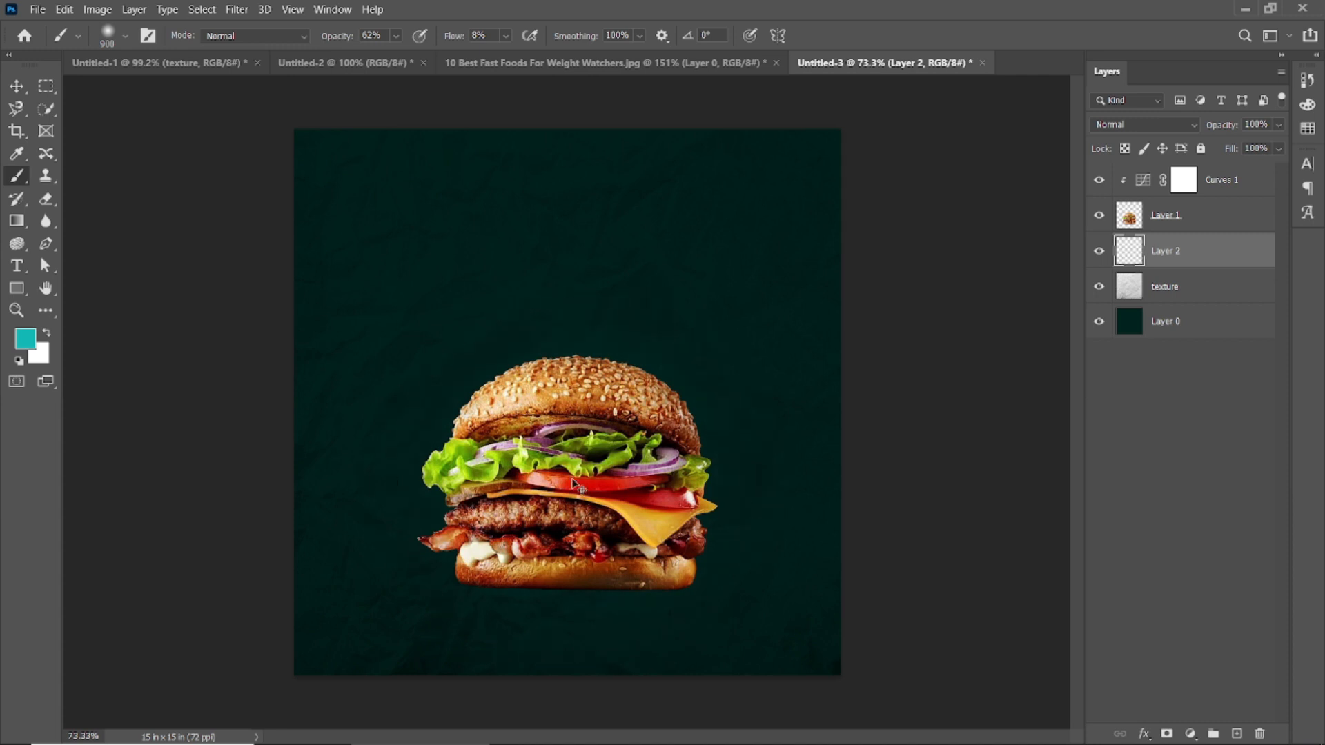
pyautogui.press('0')
pyautogui.click(571, 404)
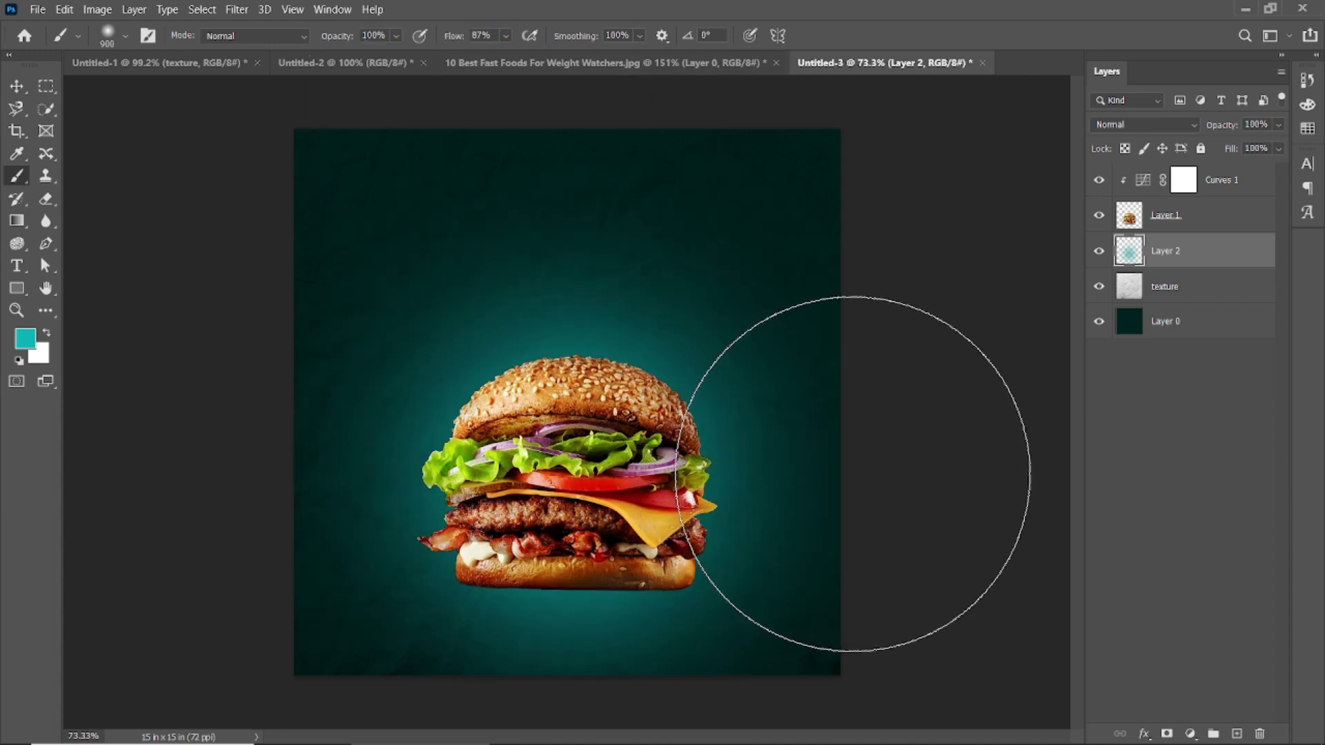
pyautogui.hotkey('ctrl', 'z')
# Step: Set the foreground colour to the darker teal 139694
pyautogui.click(32, 338)
pyautogui.moveTo(1059, 539); pyautogui.dragTo(1059, 520)
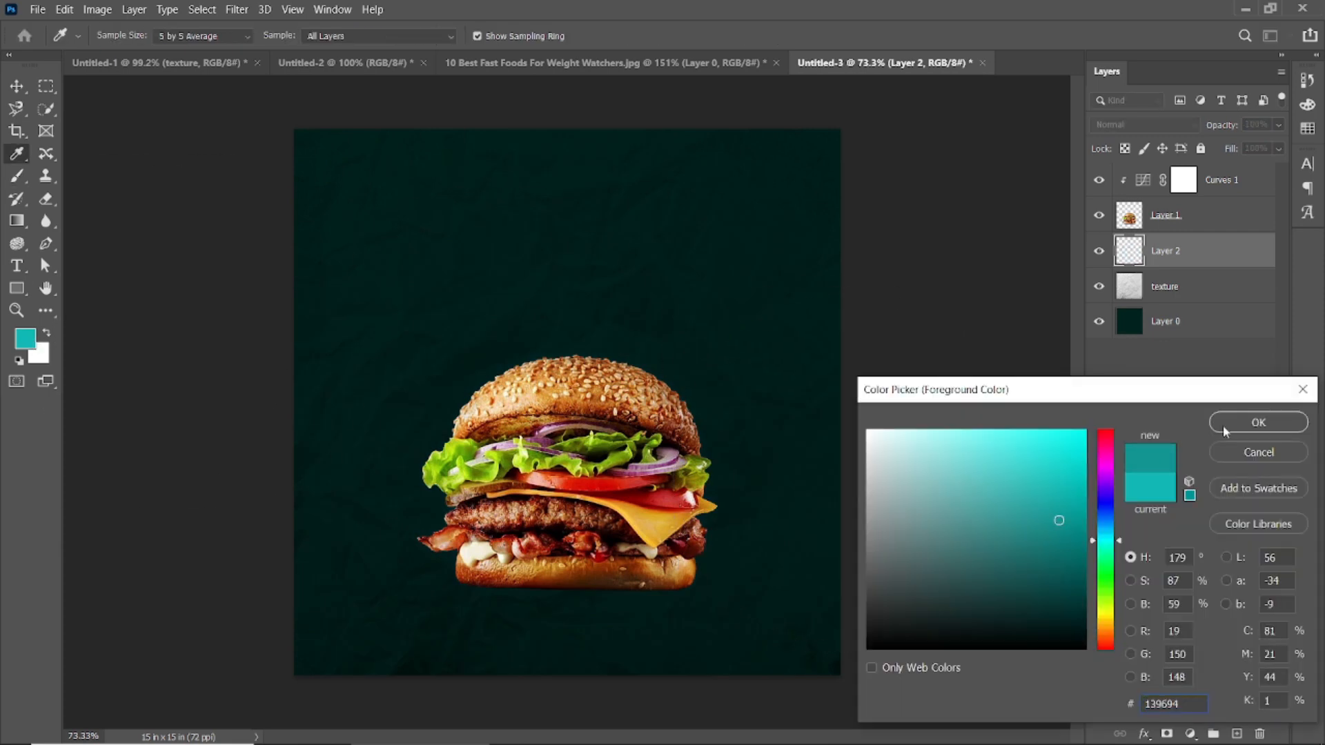
pyautogui.click(1226, 432)
# Step: Try soft glow dabs behind the burger with a 700 px brush and undo them
pyautogui.click(586, 473)
pyautogui.hotkey('ctrl', 'z')
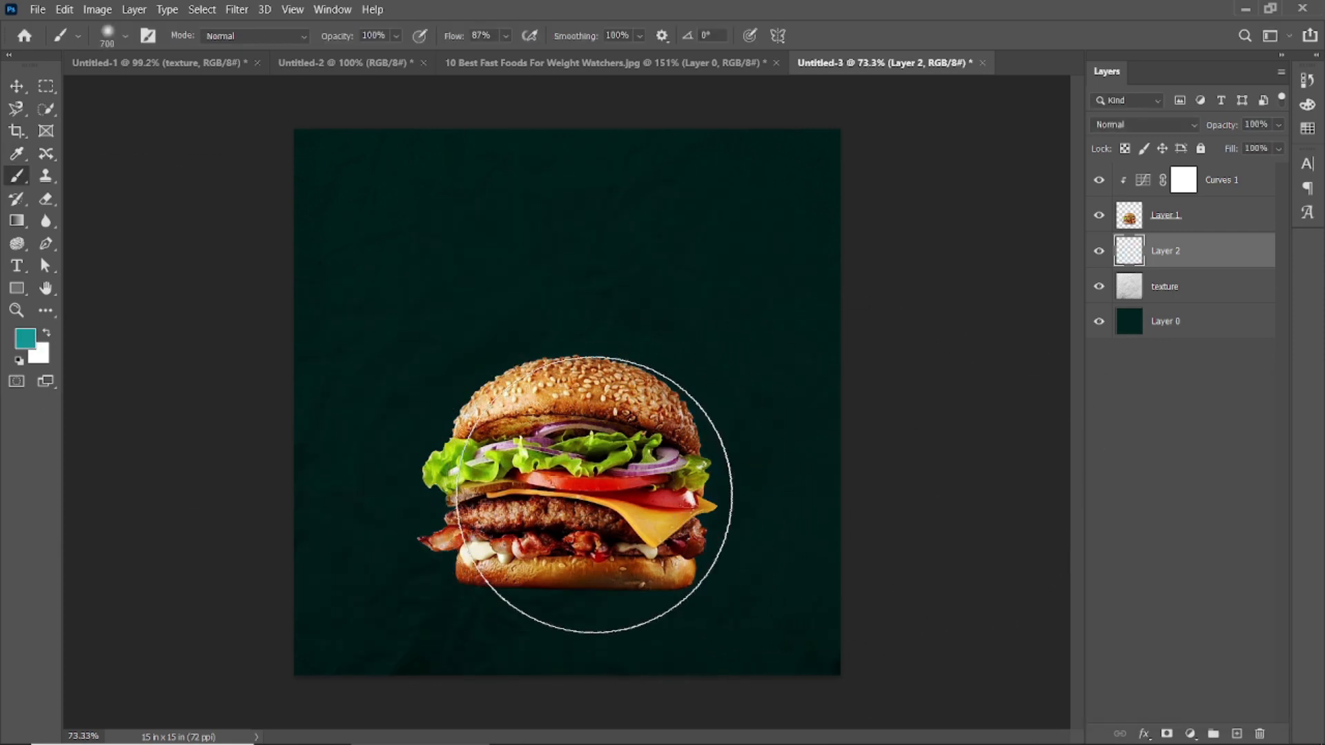
pyautogui.click(576, 480)
pyautogui.hotkey('ctrl', 'z')
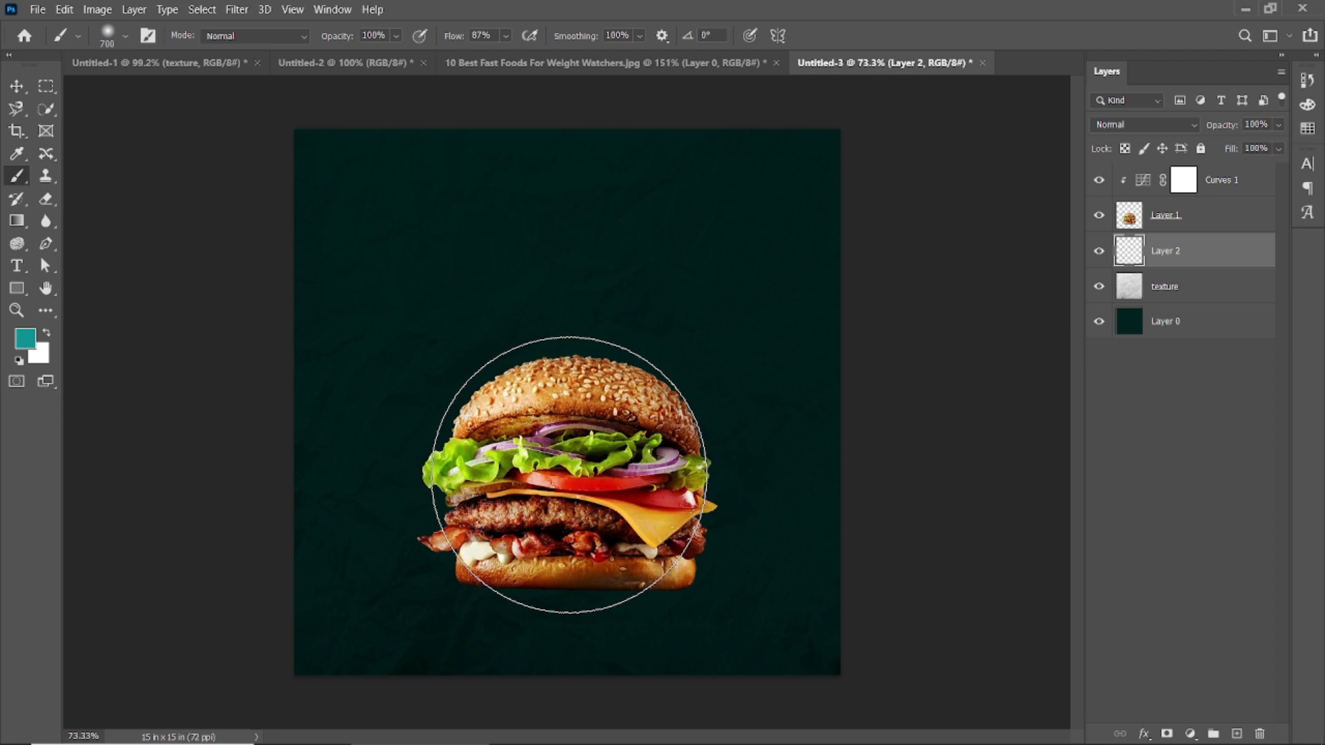
pyautogui.click(575, 475)
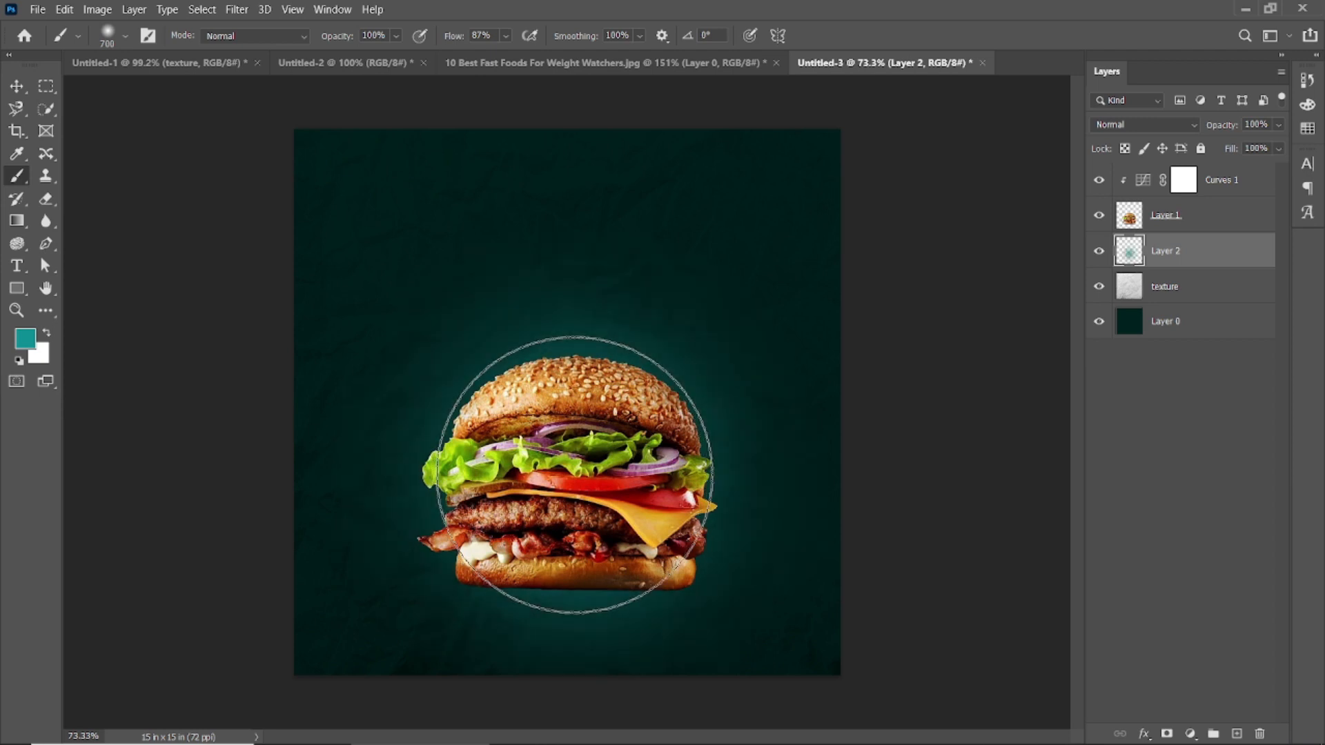
pyautogui.hotkey('ctrl', 'z')
# Step: Paint a soft teal glow behind the centre of the burger with a 600 px brush
pyautogui.press('[')
pyautogui.click(576, 475)
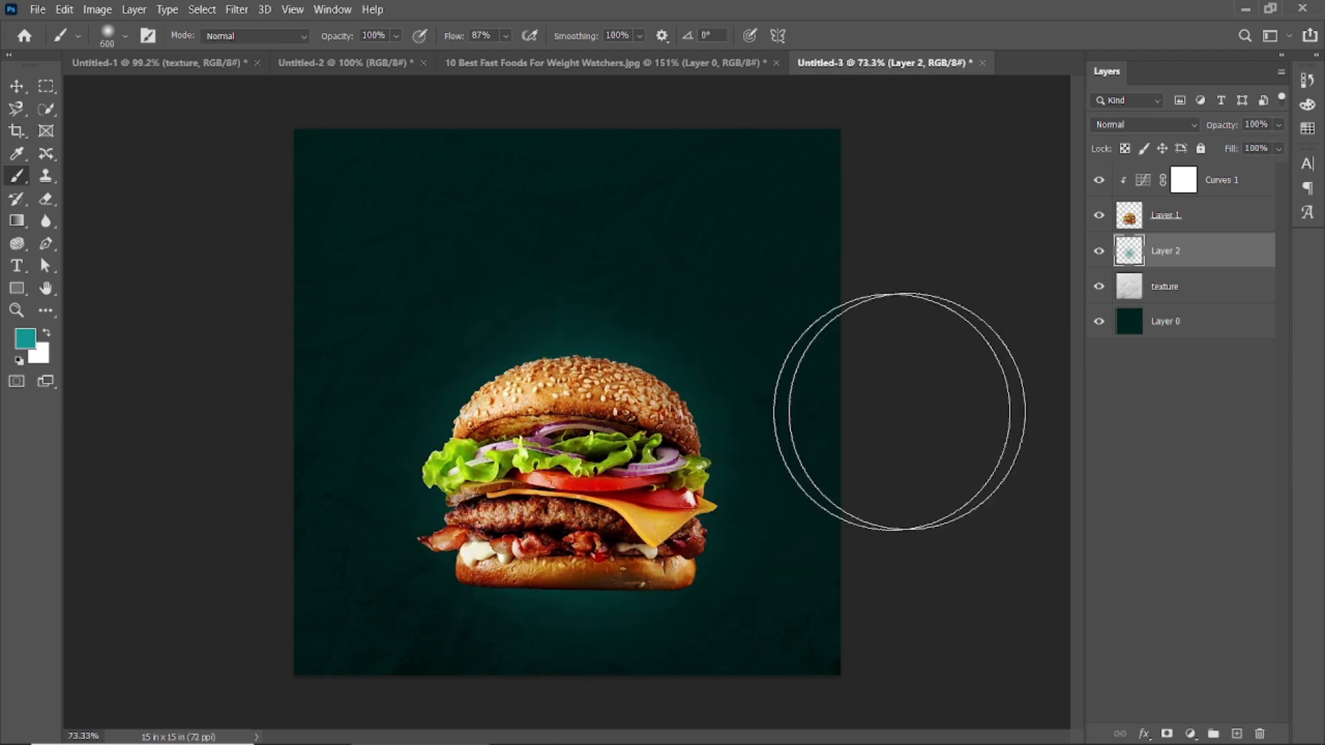
# Step: On another new layer beneath the burger, add a wider, fainter glow with a 1000 px brush at 51% opacity and 42% flow
pyautogui.click(1236, 733)
pyautogui.moveTo(336, 35); pyautogui.dragTo(298, 43)
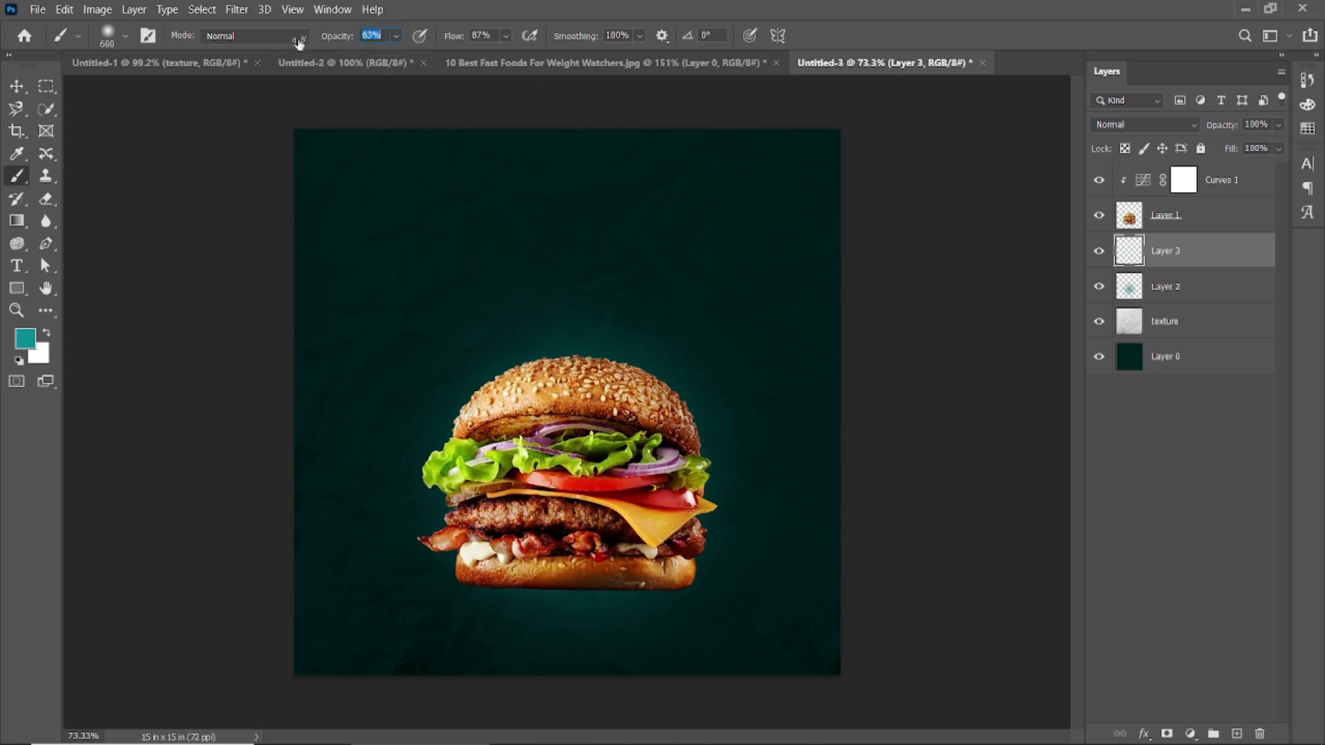
pyautogui.press(']')
pyautogui.press(']')
pyautogui.press(']')
pyautogui.press(']')
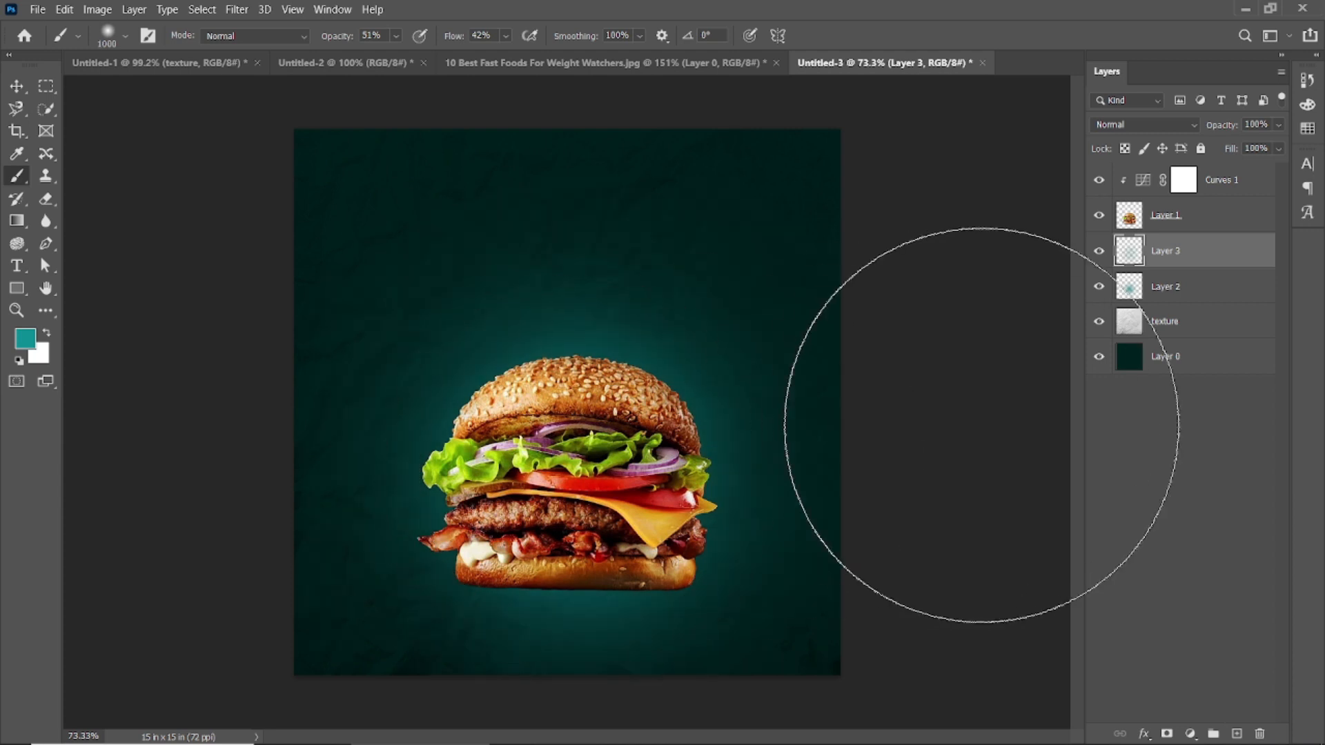
pyautogui.click(21, 87)
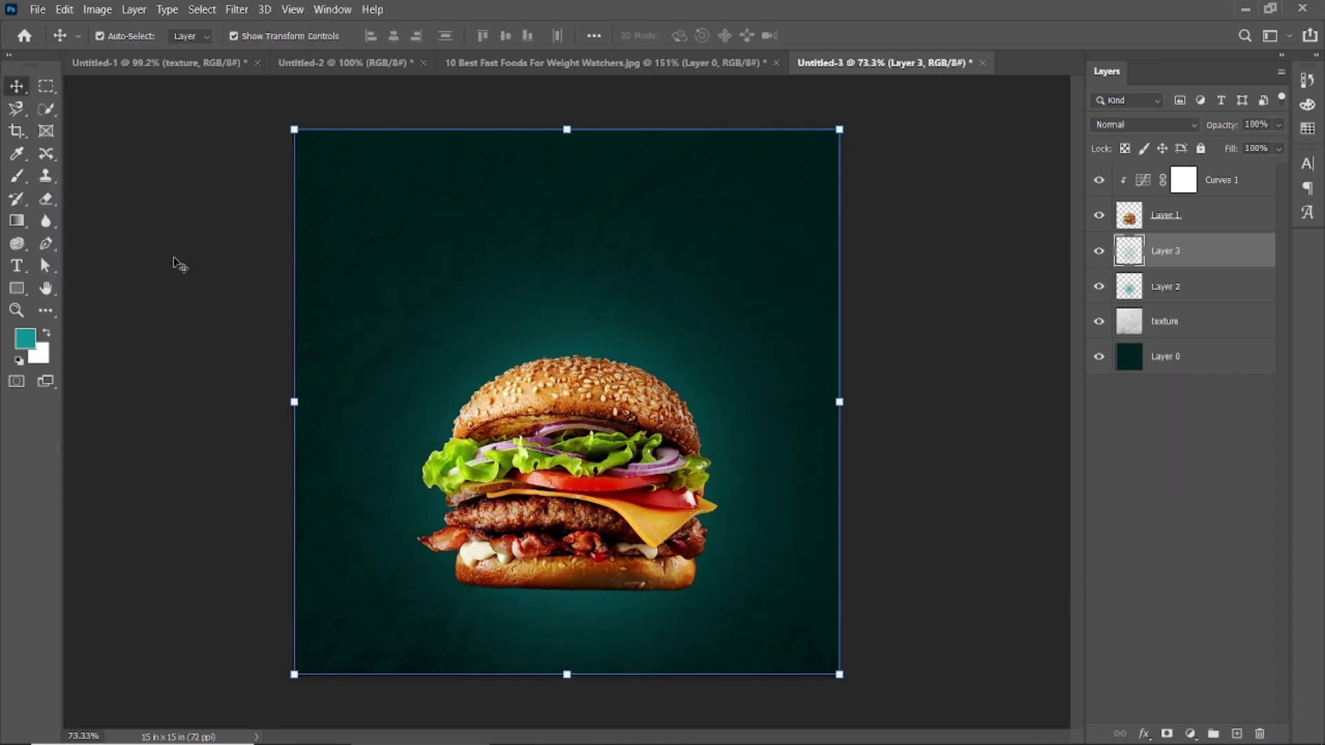
pyautogui.click(202, 276)
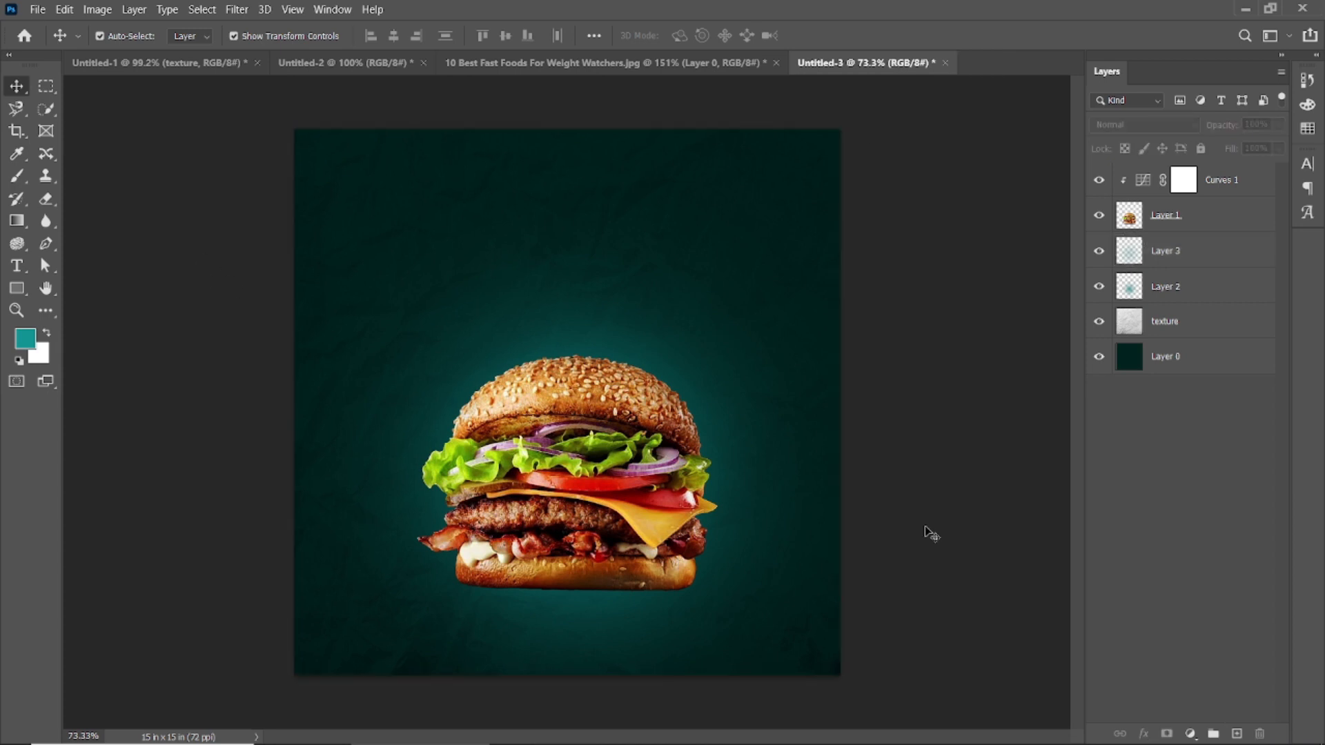
pyautogui.click(1250, 252)
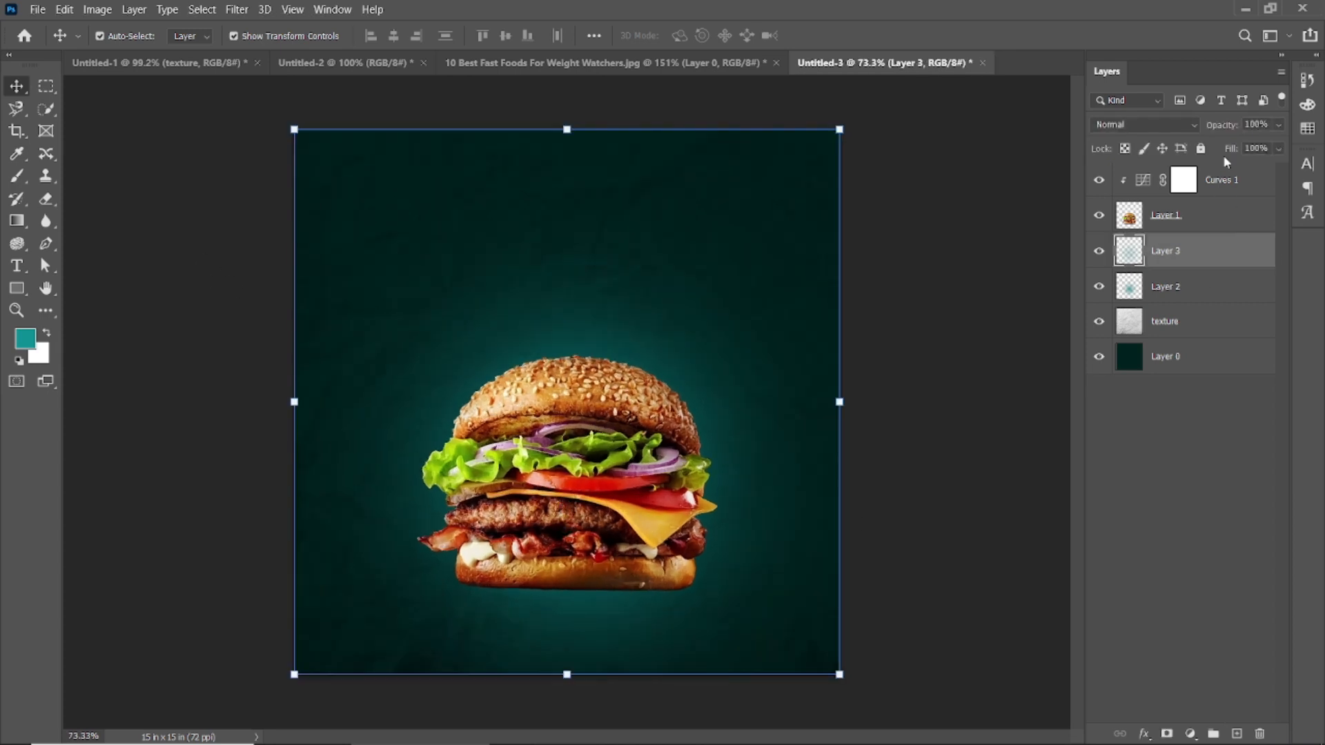
pyautogui.click(968, 416)
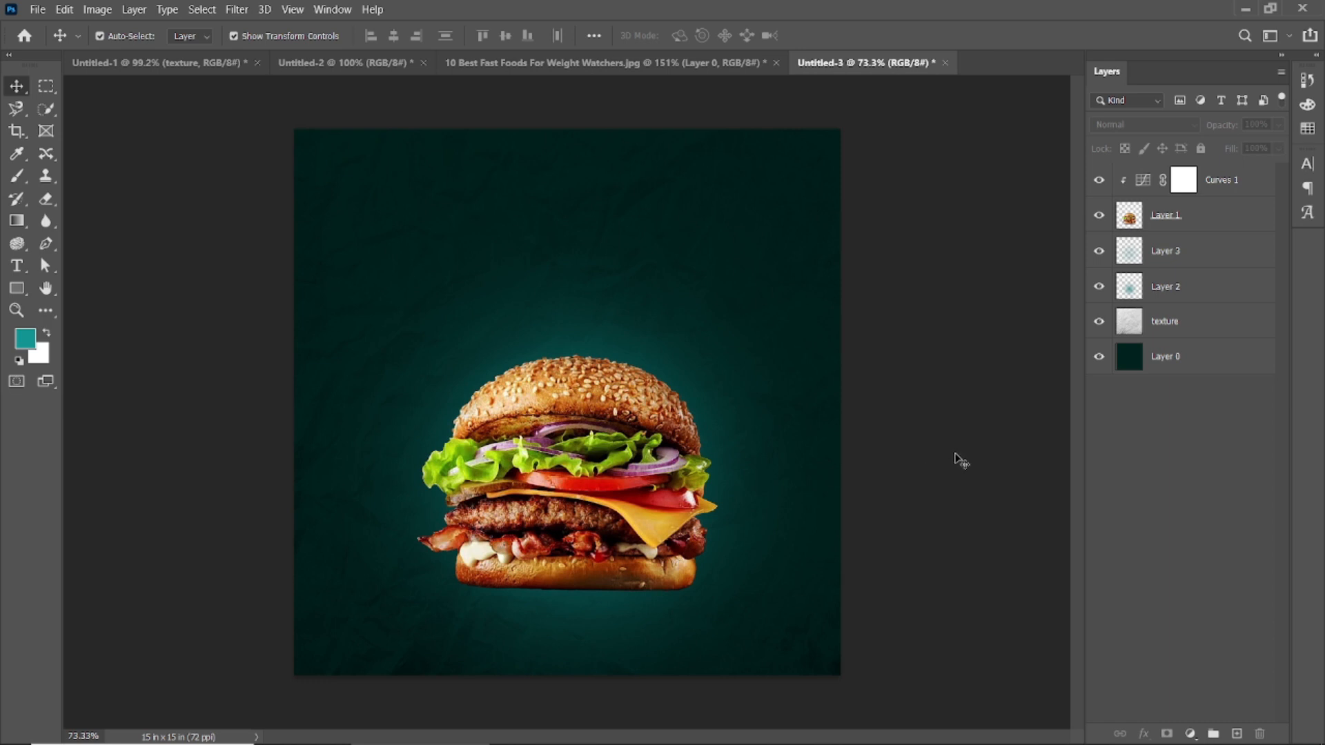
# Step: Add a placeholder text layer above the burger, setting its size to 81 pt and its colour to white
pyautogui.click(17, 266)
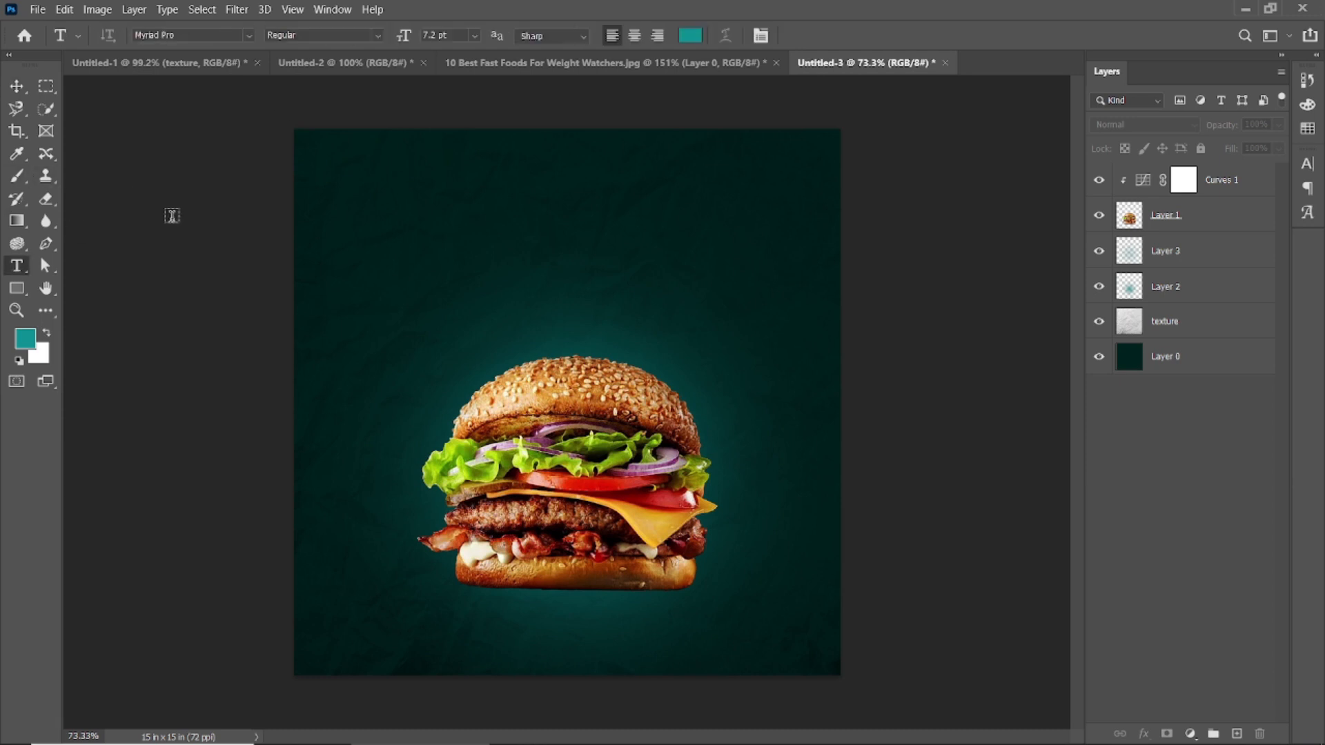
pyautogui.click(436, 220)
pyautogui.moveTo(406, 36); pyautogui.dragTo(475, 40)
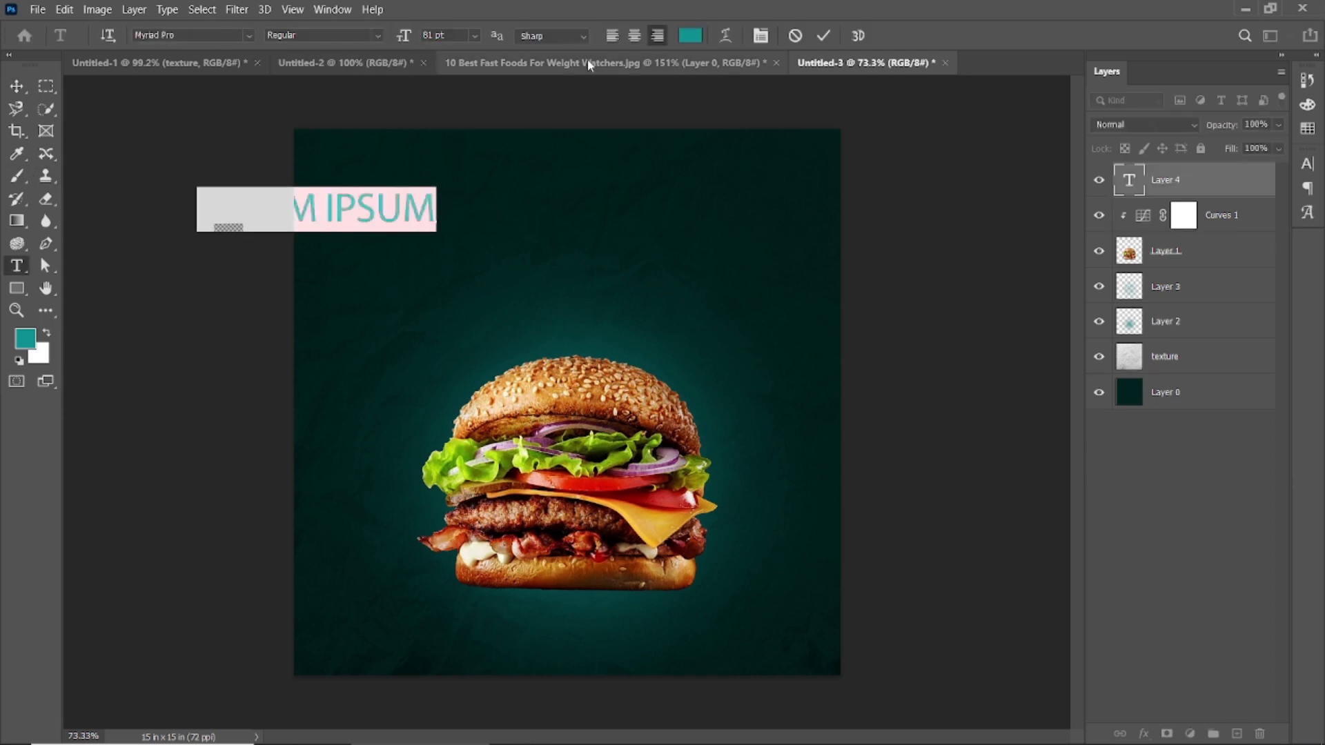
pyautogui.click(683, 41)
pyautogui.click(871, 432)
pyautogui.click(1259, 422)
pyautogui.click(921, 258)
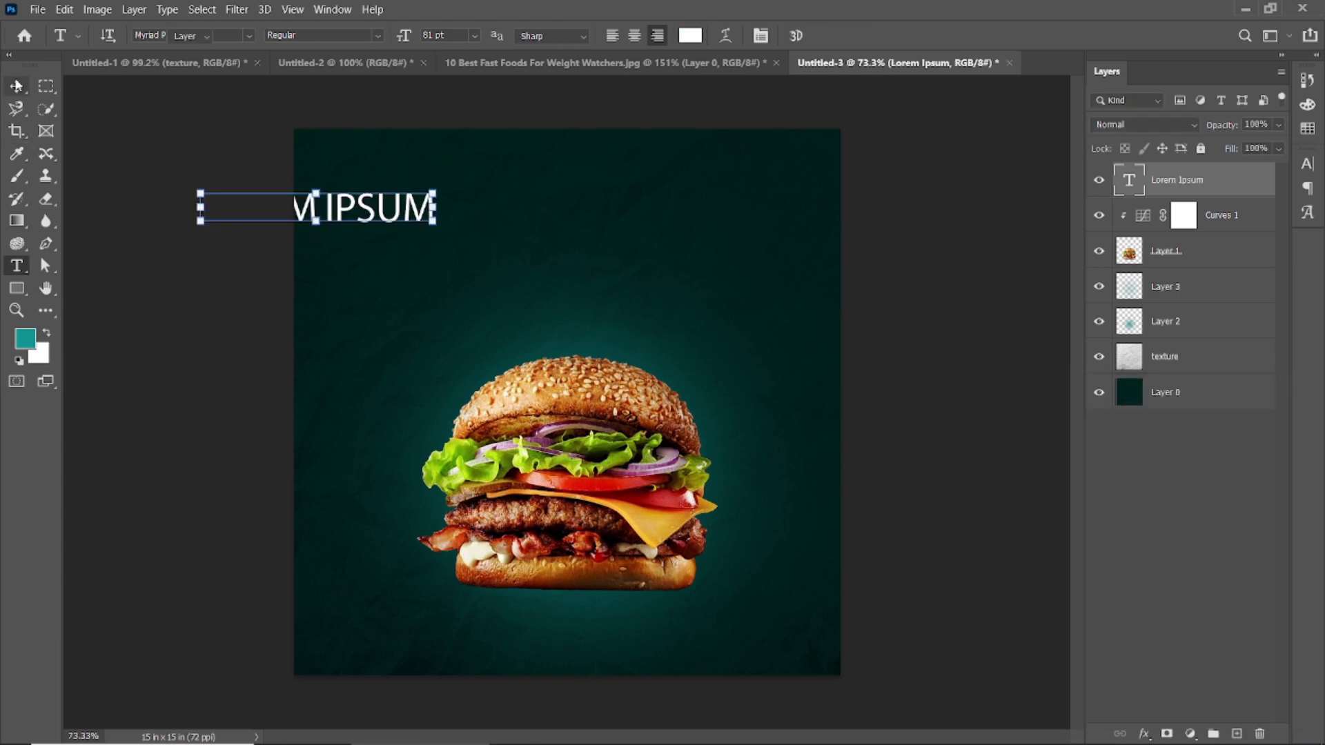
# Step: Move the placeholder text fully onto the poster's upper area and replace its wording with "Super"
pyautogui.moveTo(261, 207); pyautogui.dragTo(398, 195)
pyautogui.doubleClick(399, 195)
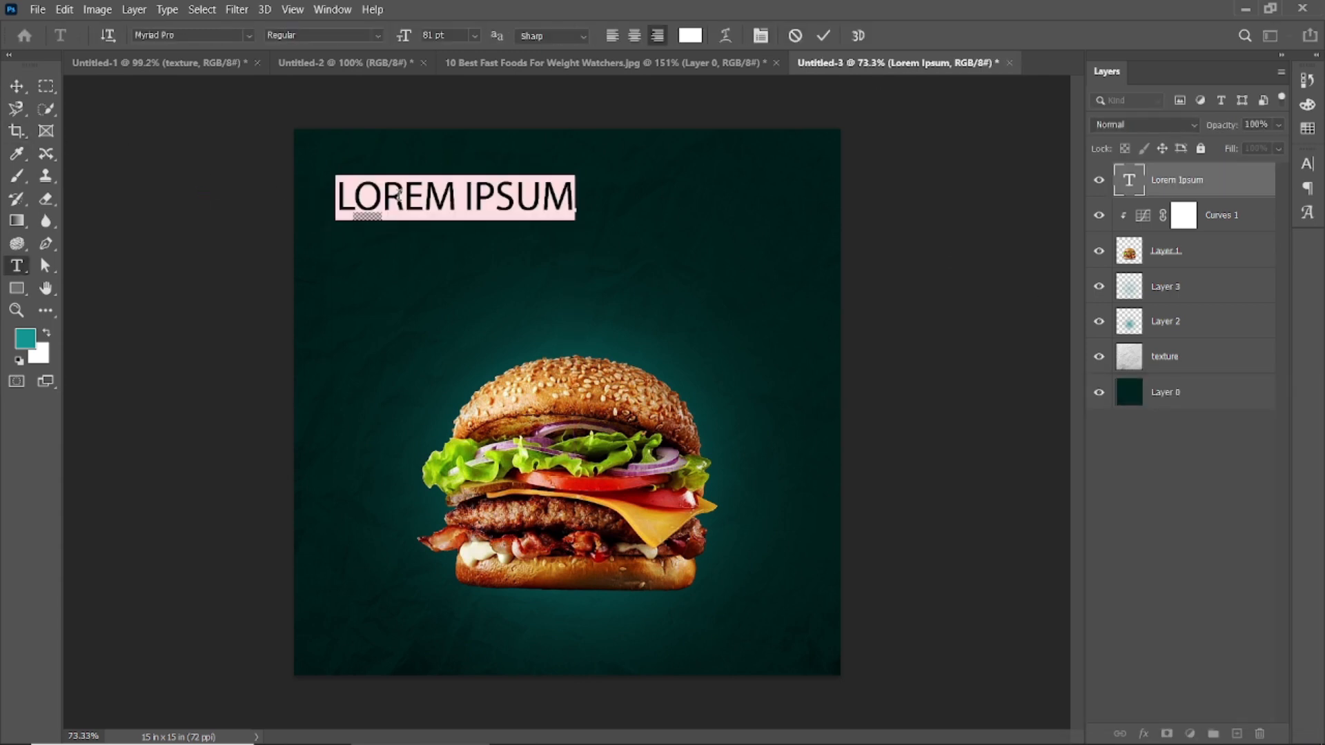
pyautogui.write('SU')
pyautogui.press('BackSpace')
pyautogui.write('UPER')
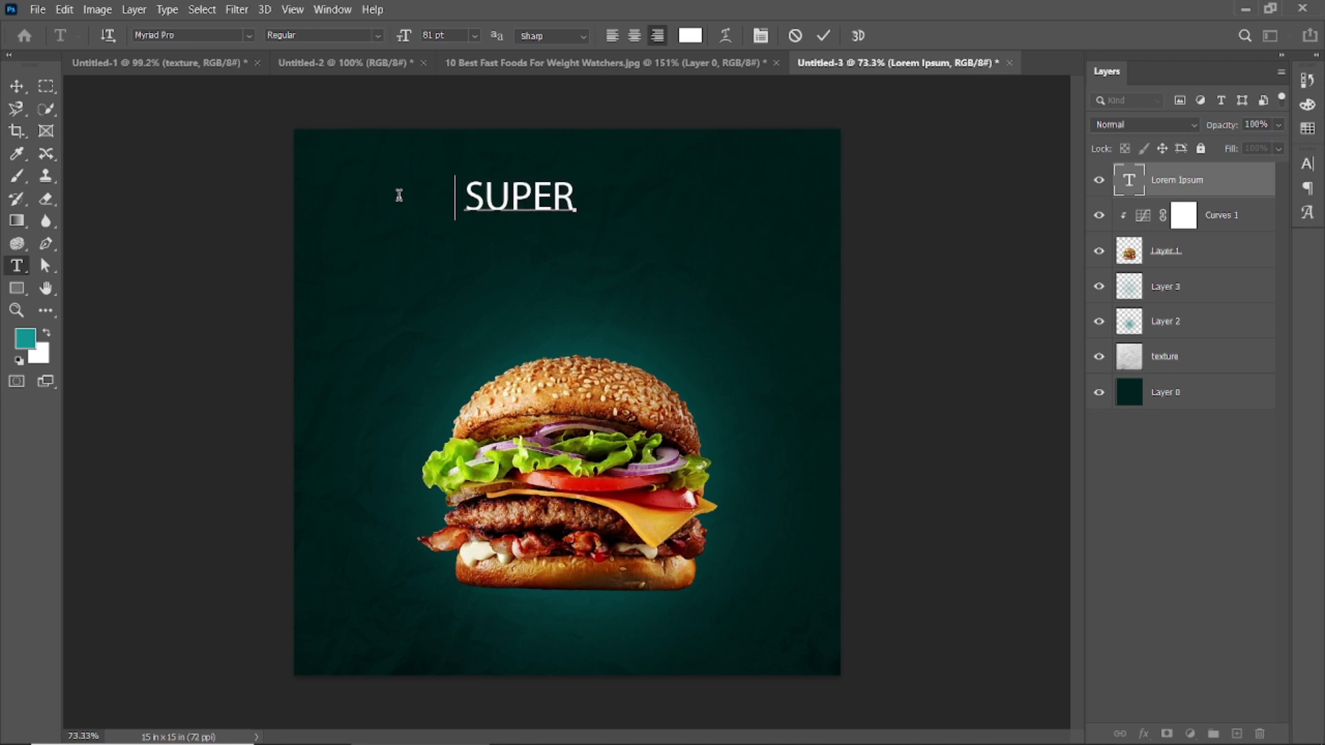
pyautogui.click(824, 35)
pyautogui.hotkey('ctrl', 't')
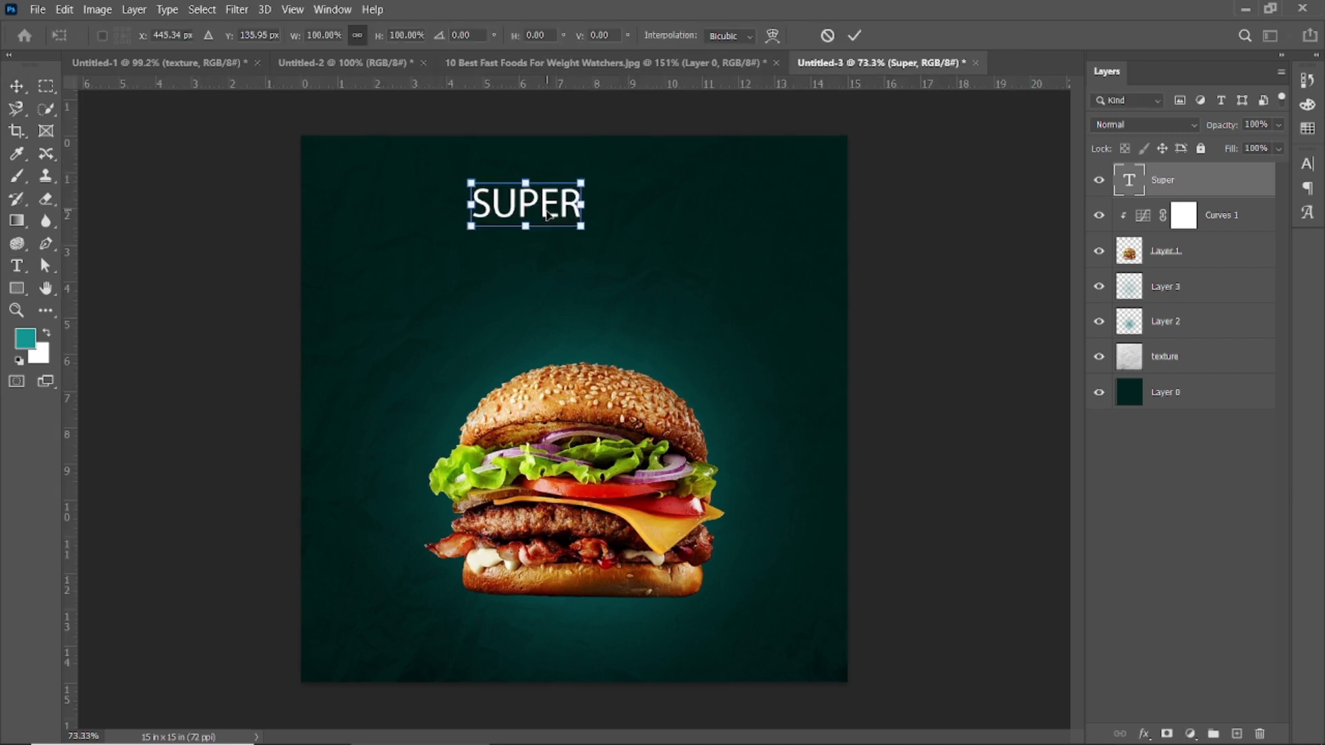
pyautogui.press('Return')
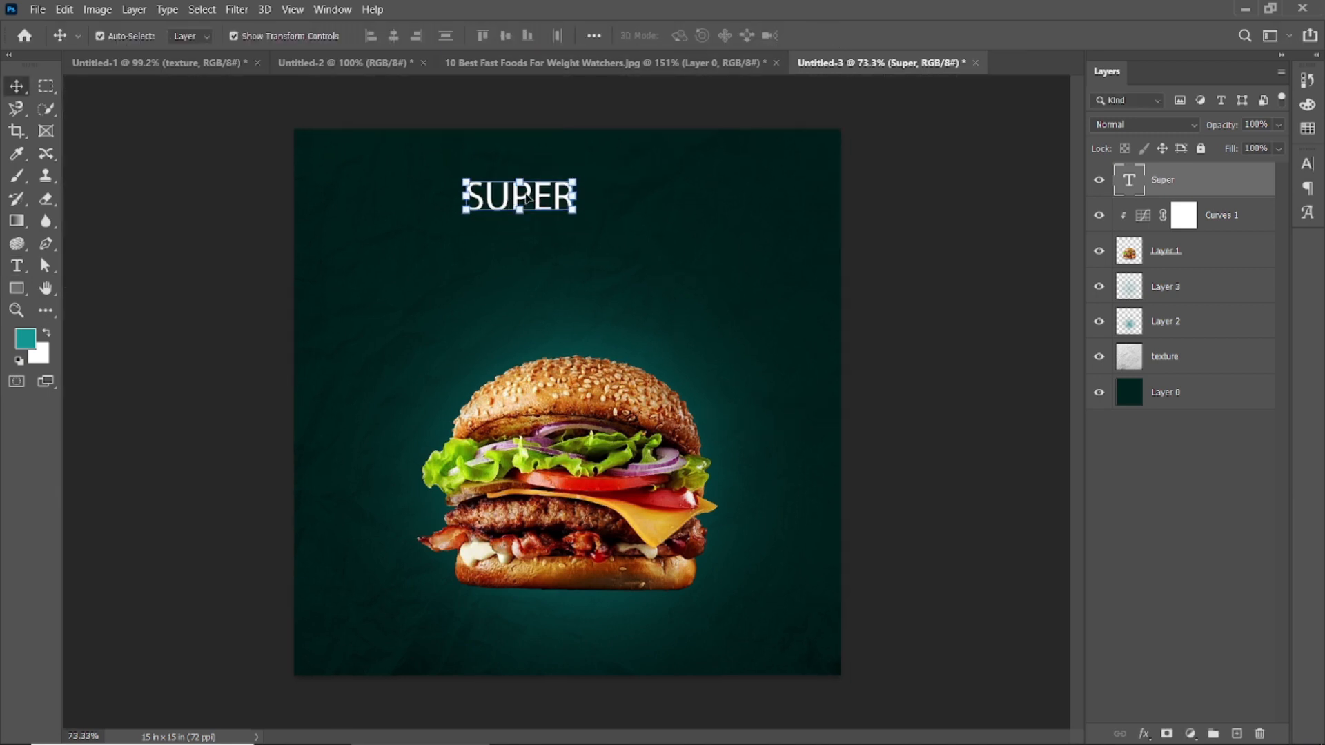
# Step: Turn off All Caps for the Super text
pyautogui.doubleClick(526, 199)
pyautogui.hotkey('ctrl', 't')
pyautogui.click(1166, 283)
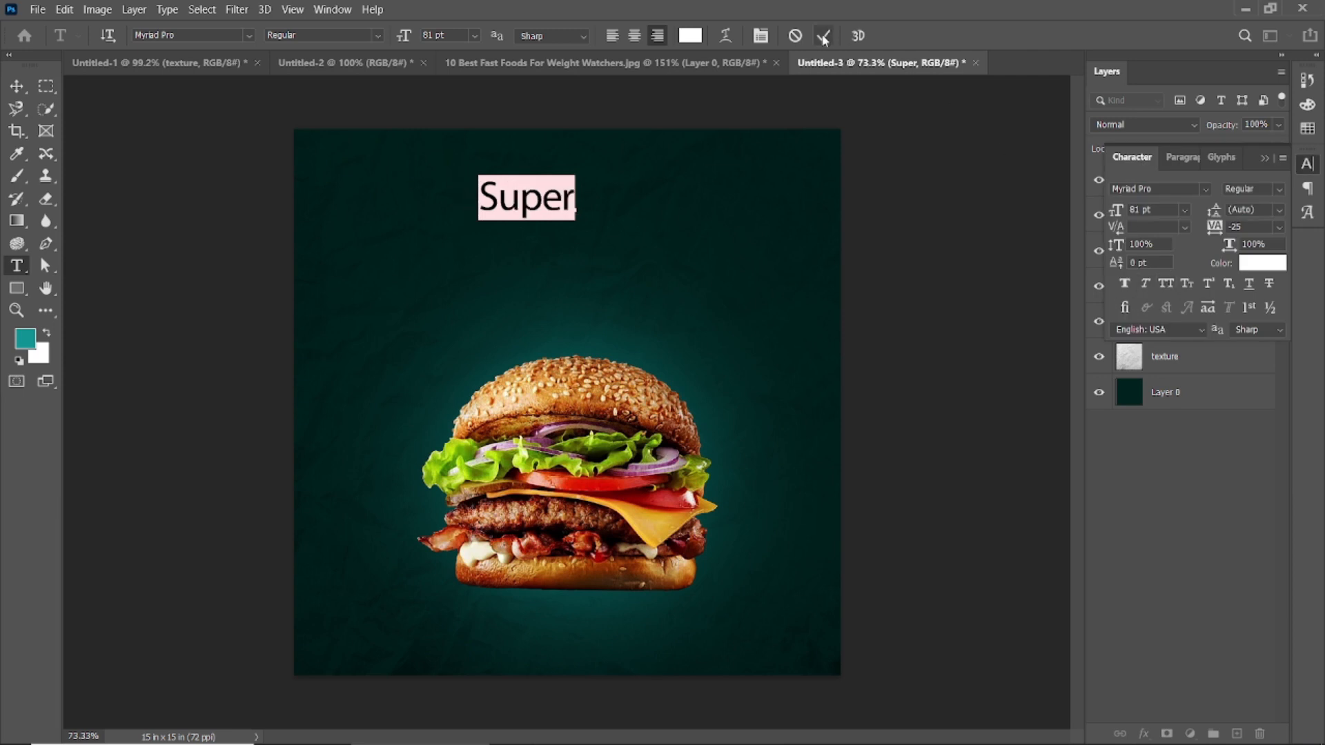
# Step: Set the Super text's font to Barbershop in Thailand and its size to 34 pt
pyautogui.click(218, 34)
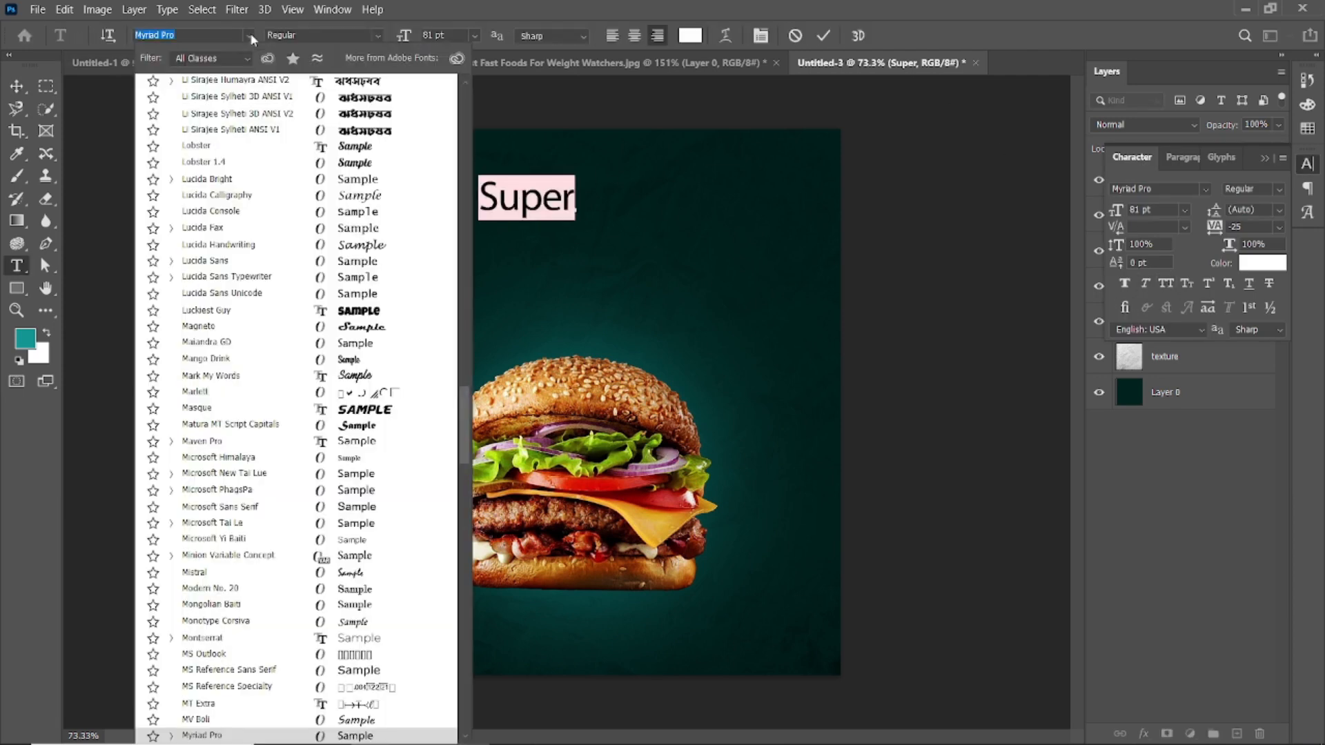
pyautogui.write('bad')
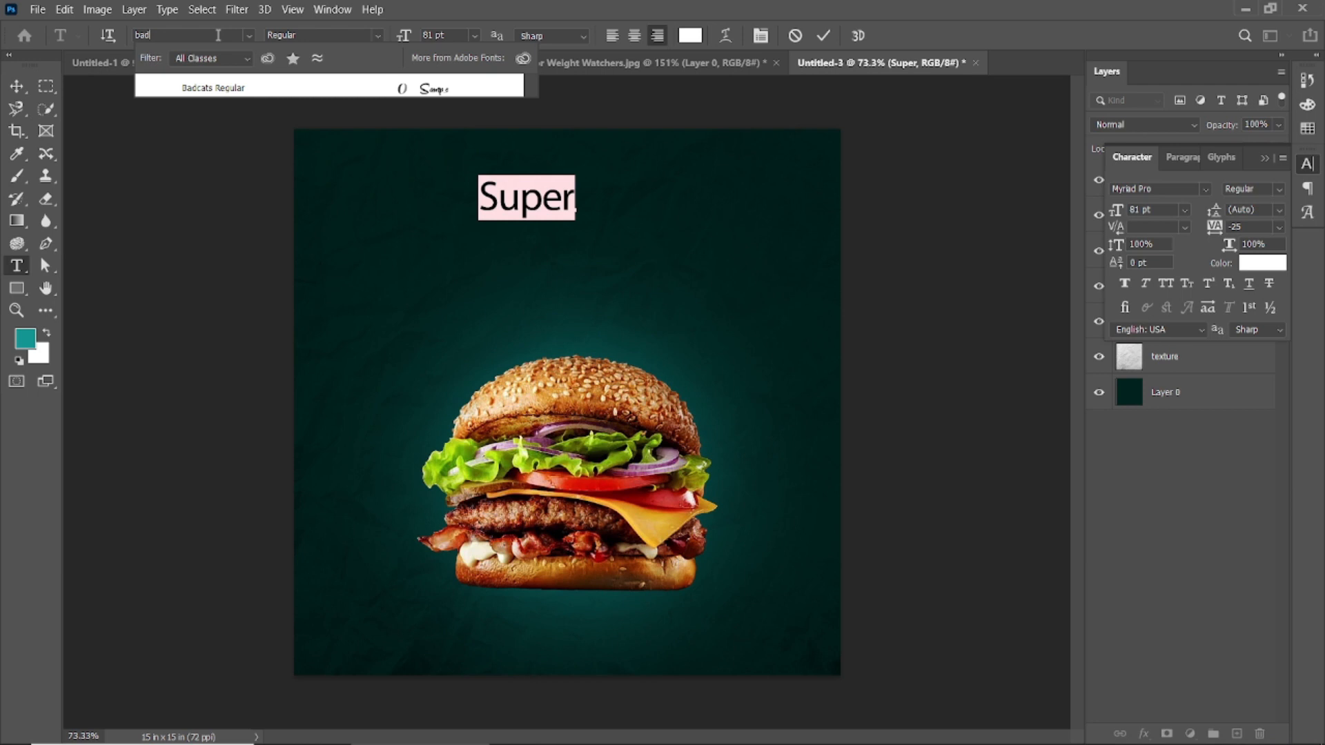
pyautogui.press('BackSpace')
pyautogui.press('BackSpace')
pyautogui.press('BackSpace')
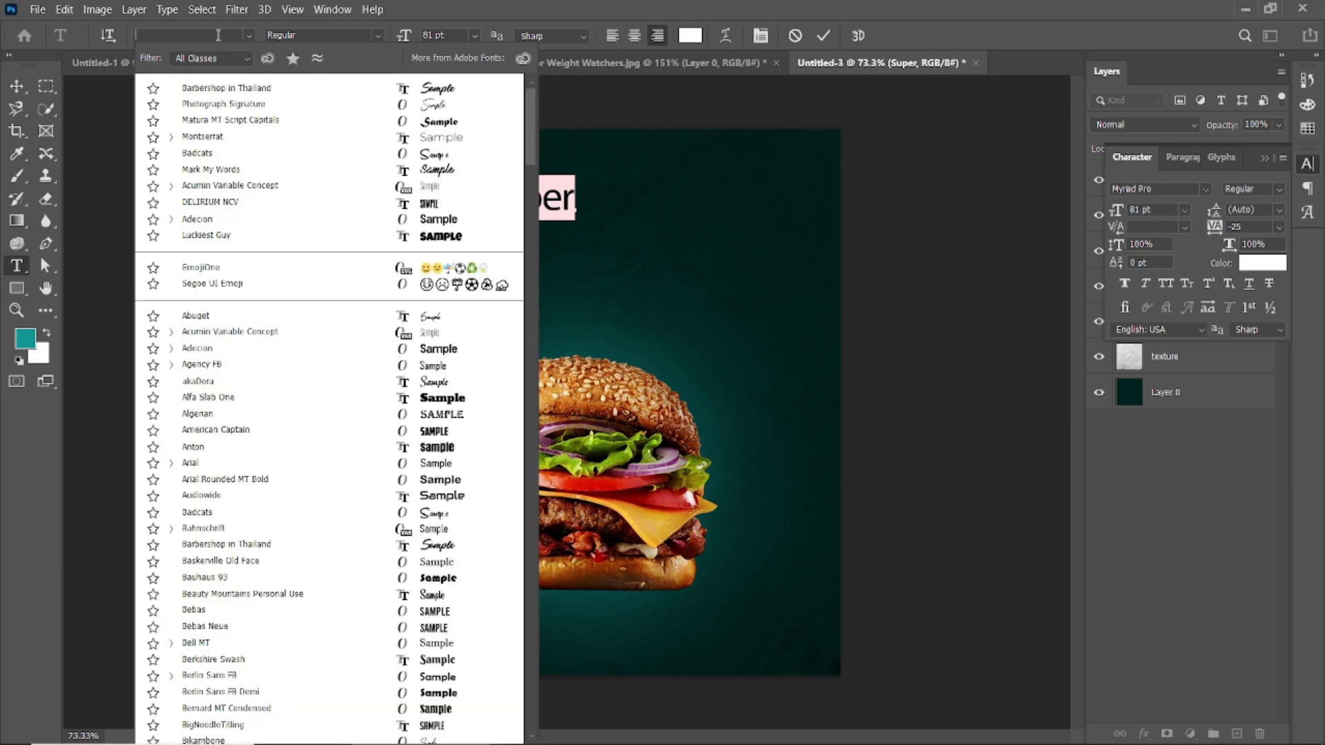
pyautogui.click(823, 43)
pyautogui.click(250, 36)
pyautogui.click(530, 93)
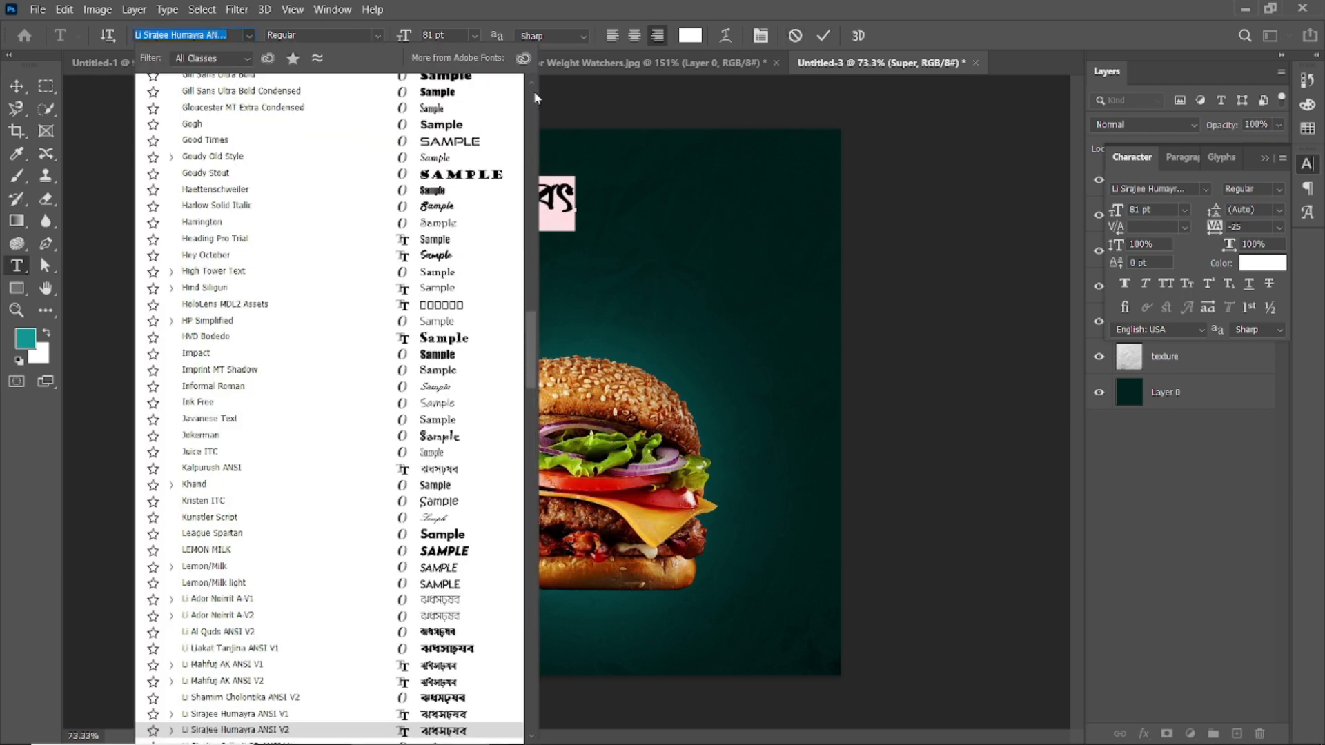
pyautogui.click(299, 89)
pyautogui.moveTo(405, 40); pyautogui.dragTo(397, 42)
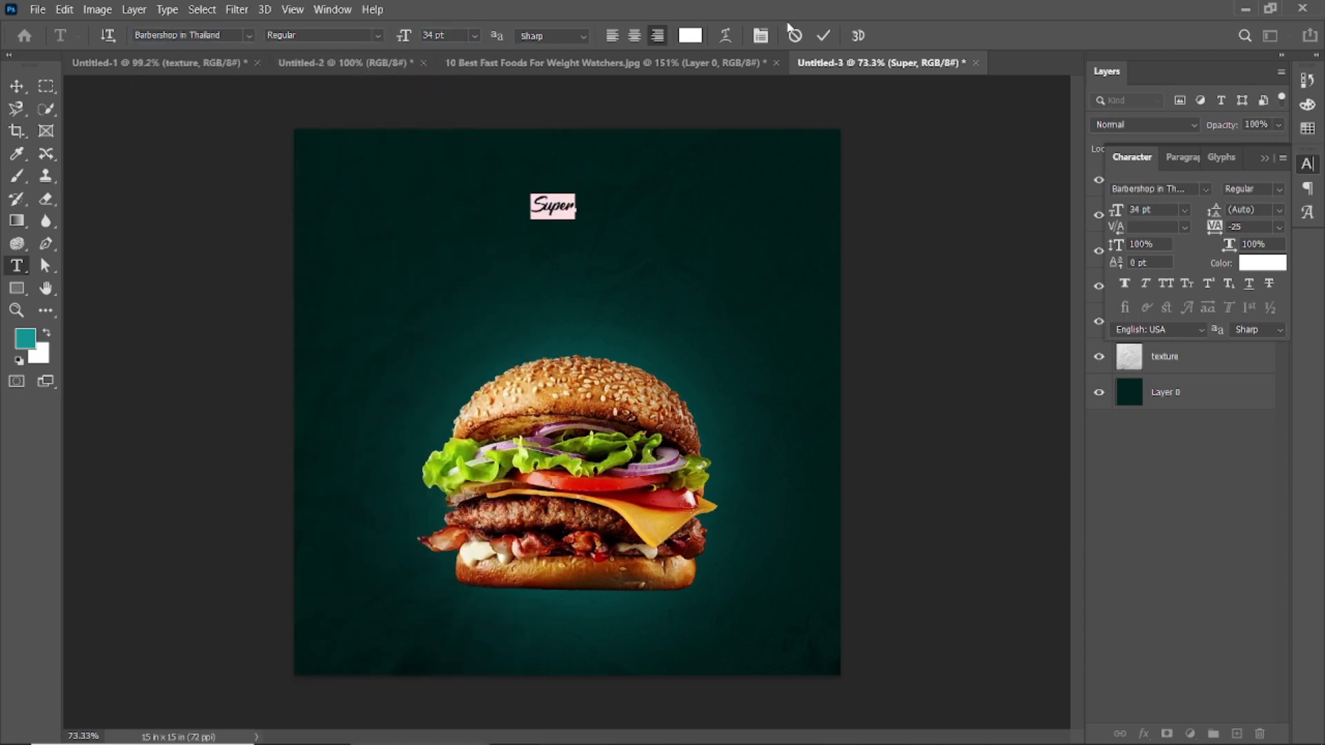
# Step: Commit the Super text and move it slightly left of centre near the poster's top edge
pyautogui.click(822, 39)
pyautogui.press('v')
pyautogui.click(749, 102)
pyautogui.moveTo(558, 206); pyautogui.dragTo(476, 197)
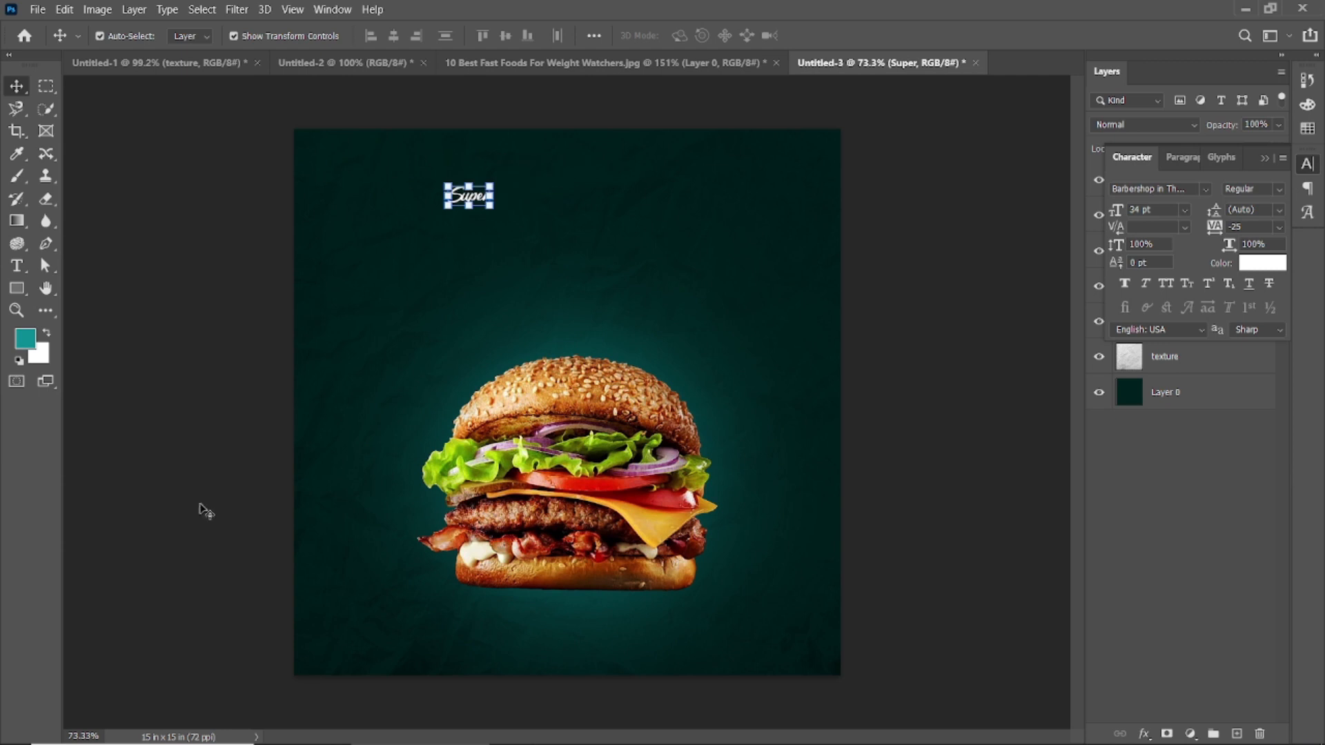
# Step: Lock the burger, glow, texture and background layers
pyautogui.moveTo(251, 516); pyautogui.dragTo(614, 488)
pyautogui.click(1264, 159)
pyautogui.click(1200, 149)
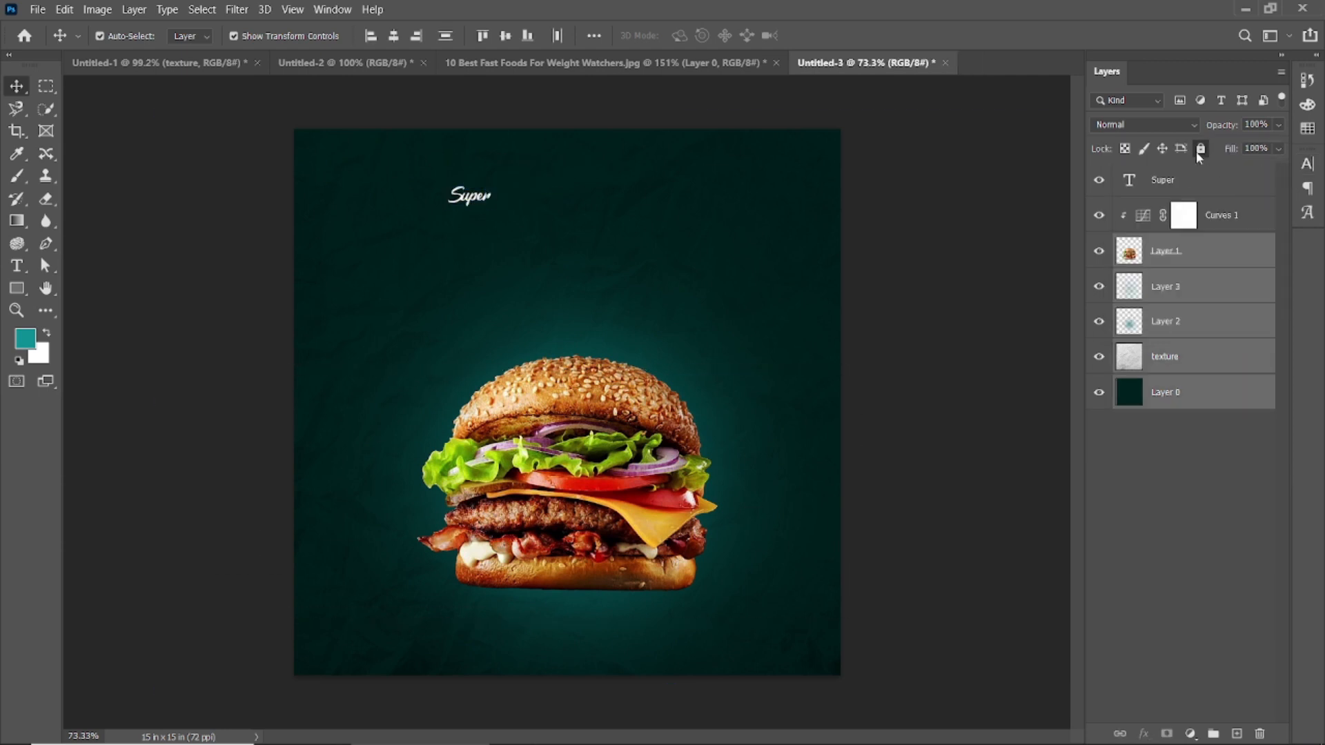
# Step: Duplicate the Super text to its right and change the copy's wording to "DELICIOUS"
pyautogui.click(466, 198)
pyautogui.moveTo(481, 202); pyautogui.dragTo(563, 201)
pyautogui.doubleClick(561, 196)
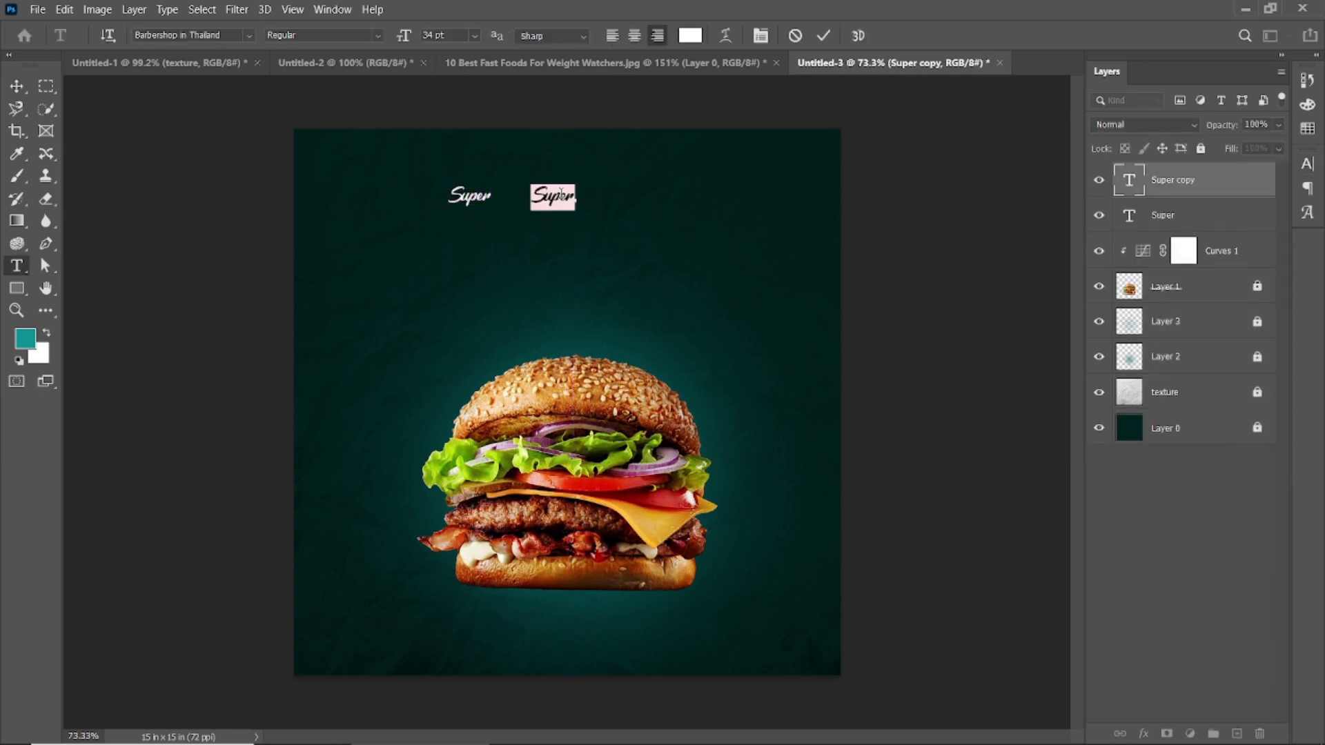
pyautogui.write('DELICIOUS')
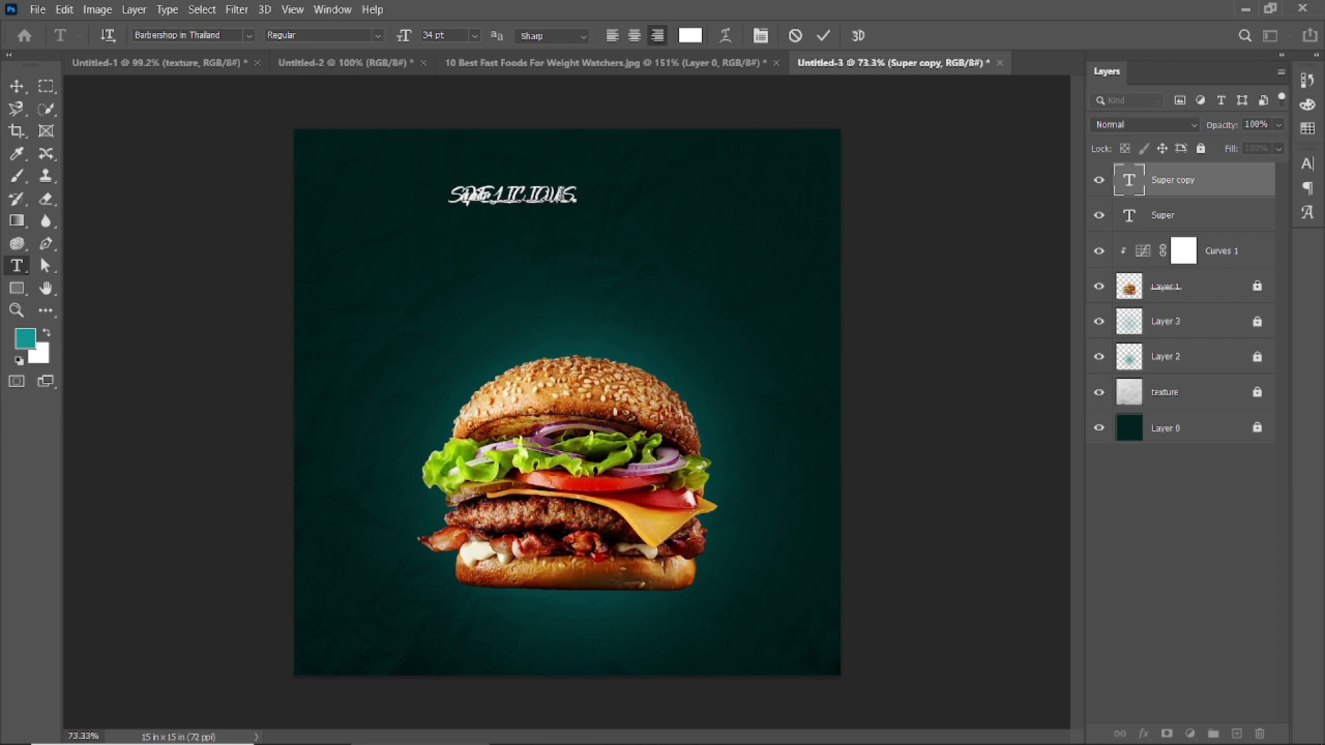
pyautogui.click(823, 36)
pyautogui.press('v')
# Step: Set the DELICIOUS text's font to DELIRIUM NCV and its size to 92 pt
pyautogui.doubleClick(556, 206)
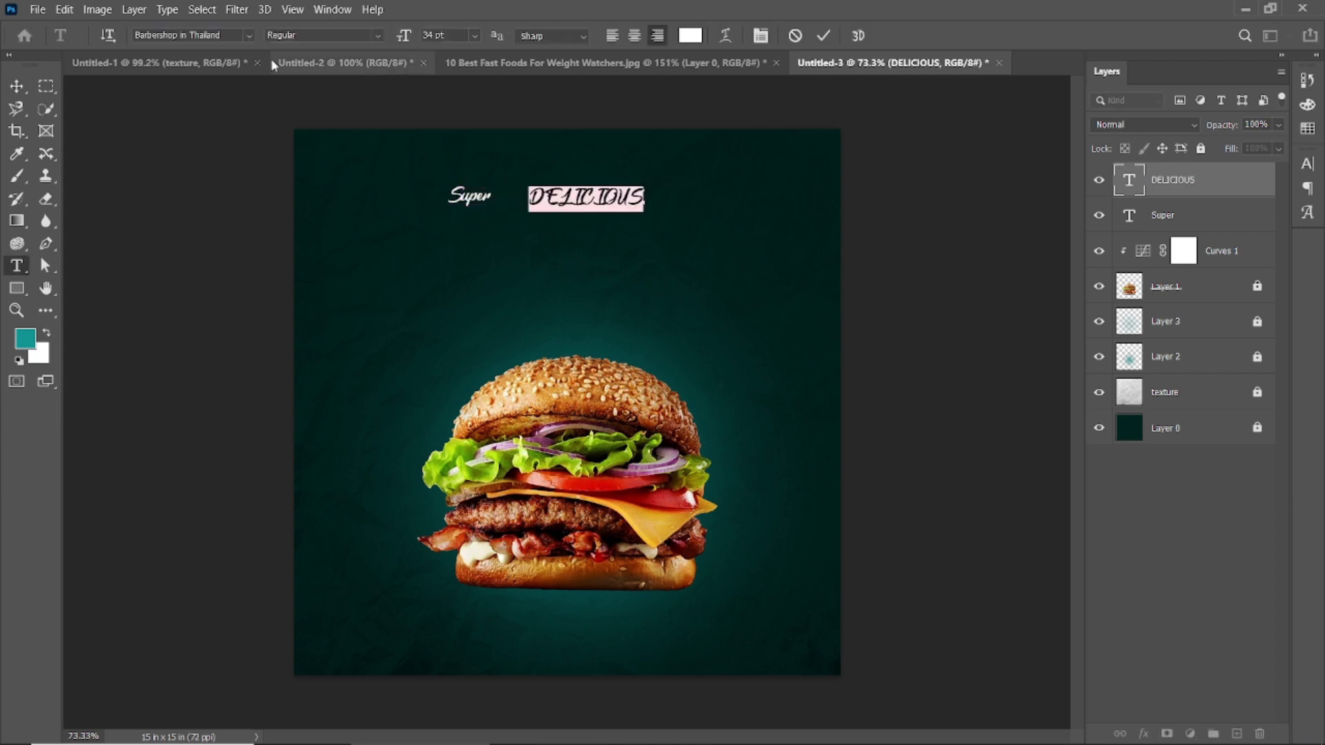
pyautogui.click(249, 35)
pyautogui.click(446, 202)
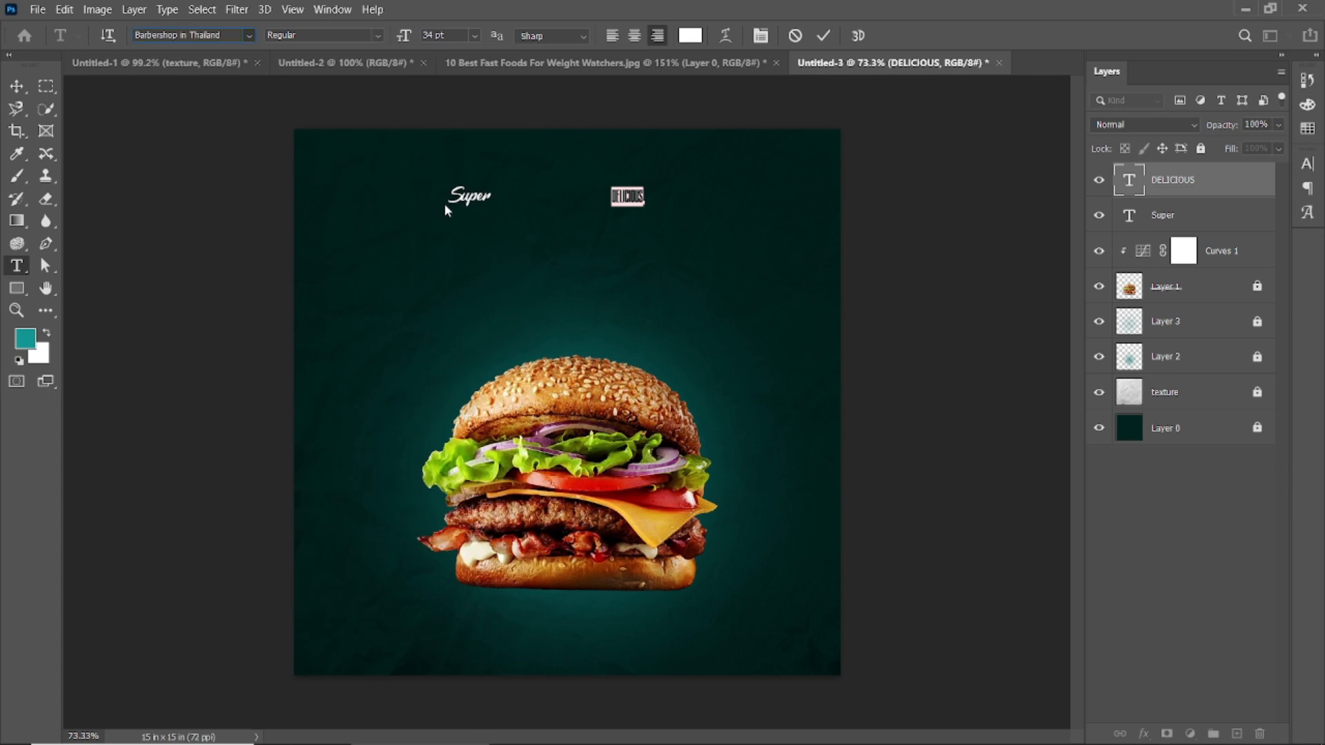
pyautogui.moveTo(402, 38); pyautogui.dragTo(452, 43)
# Step: Try faux bold on the DELICIOUS text and turn it back off
pyautogui.hotkey('ctrl', 't')
pyautogui.click(1125, 283)
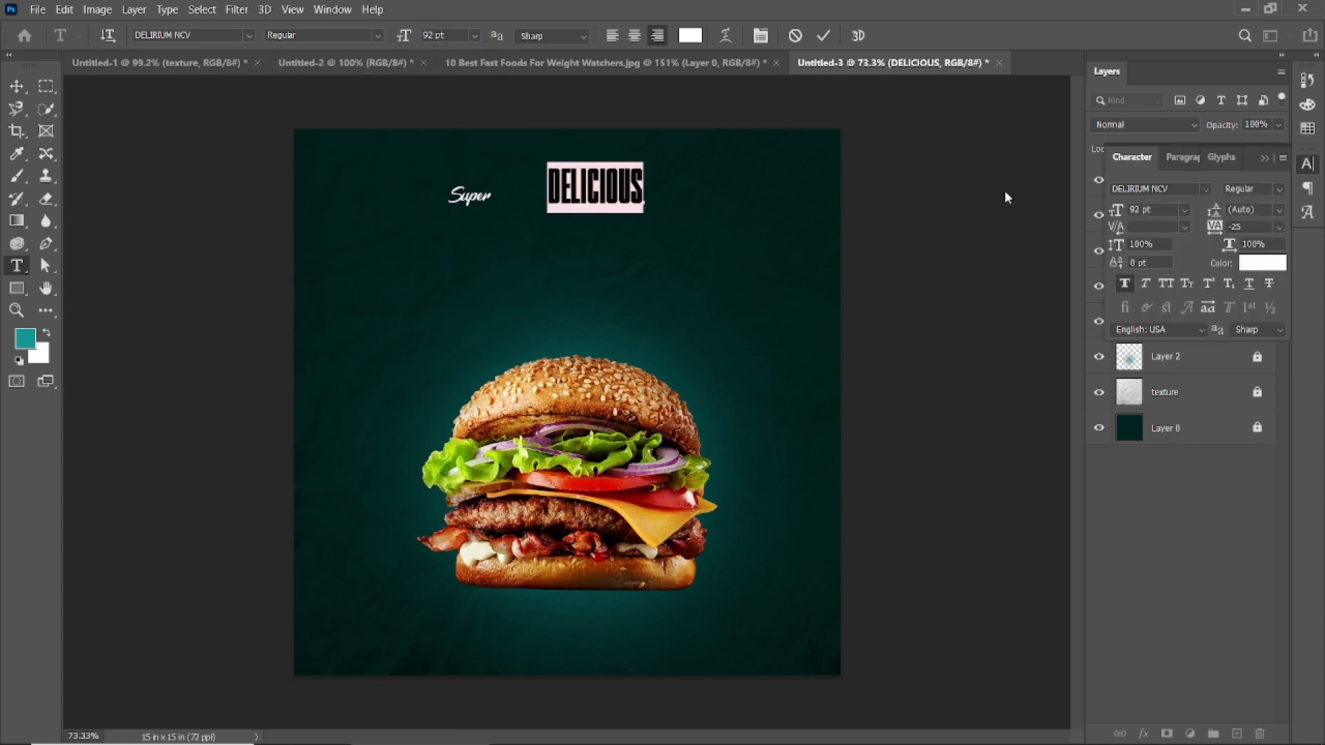
pyautogui.click(1124, 284)
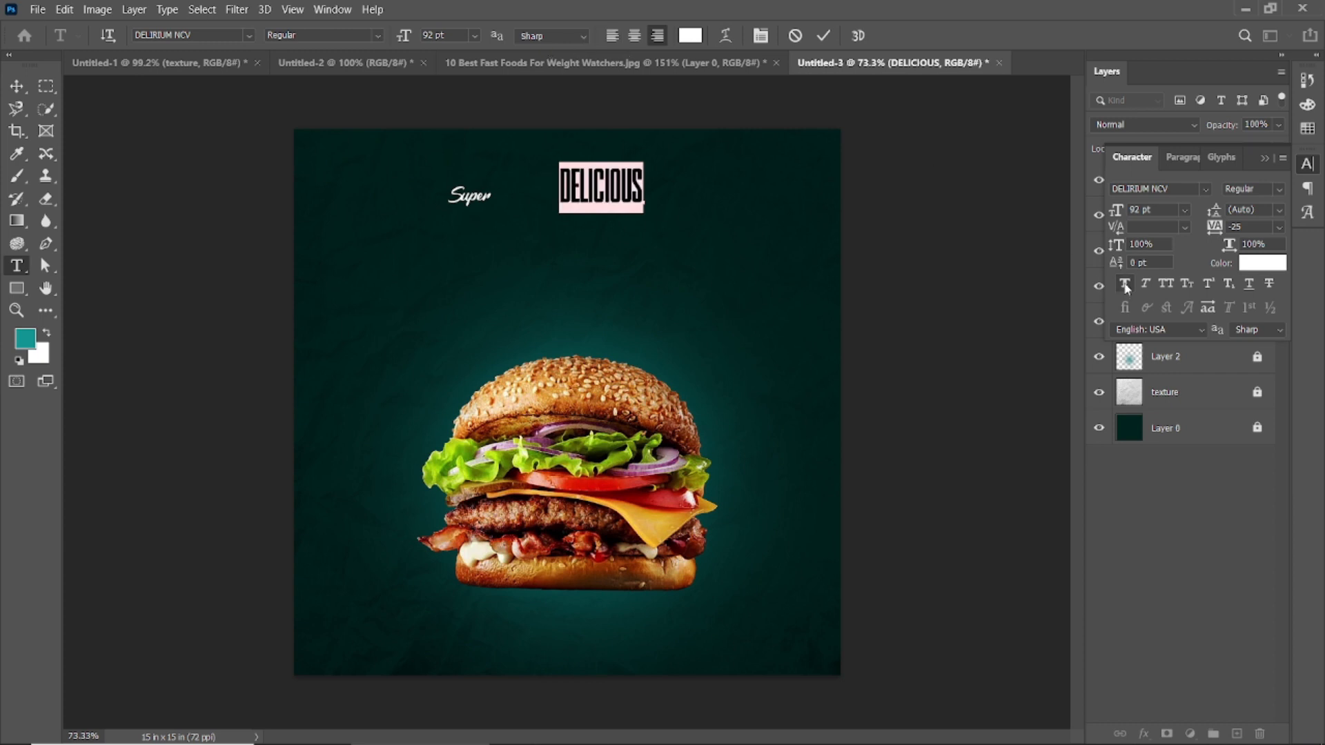
# Step: Commit the DELICIOUS text and move it close beside the word Super
pyautogui.click(824, 36)
pyautogui.press('v')
pyautogui.moveTo(606, 194); pyautogui.dragTo(551, 191)
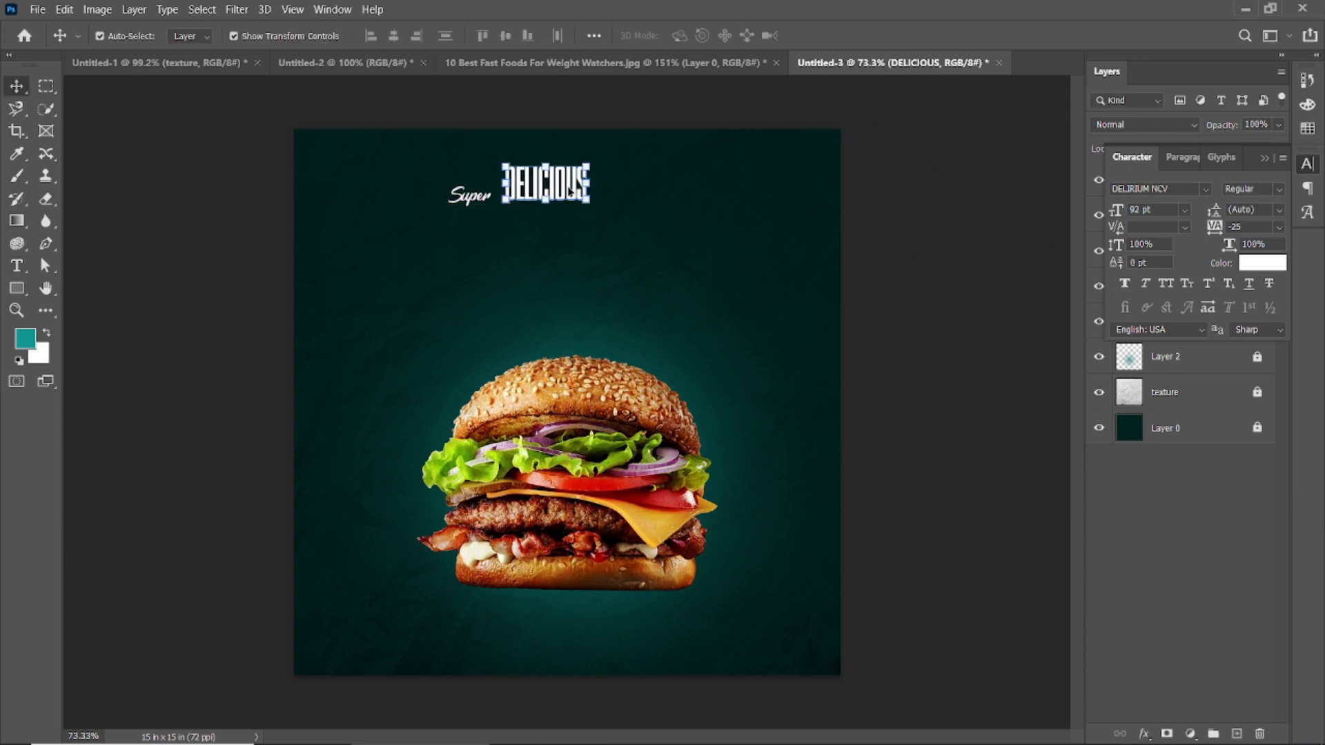
# Step: Set the DELICIOUS text's tracking to 0 and shift it slightly right, leaving a gap after Super
pyautogui.doubleClick(568, 186)
pyautogui.click(1235, 226)
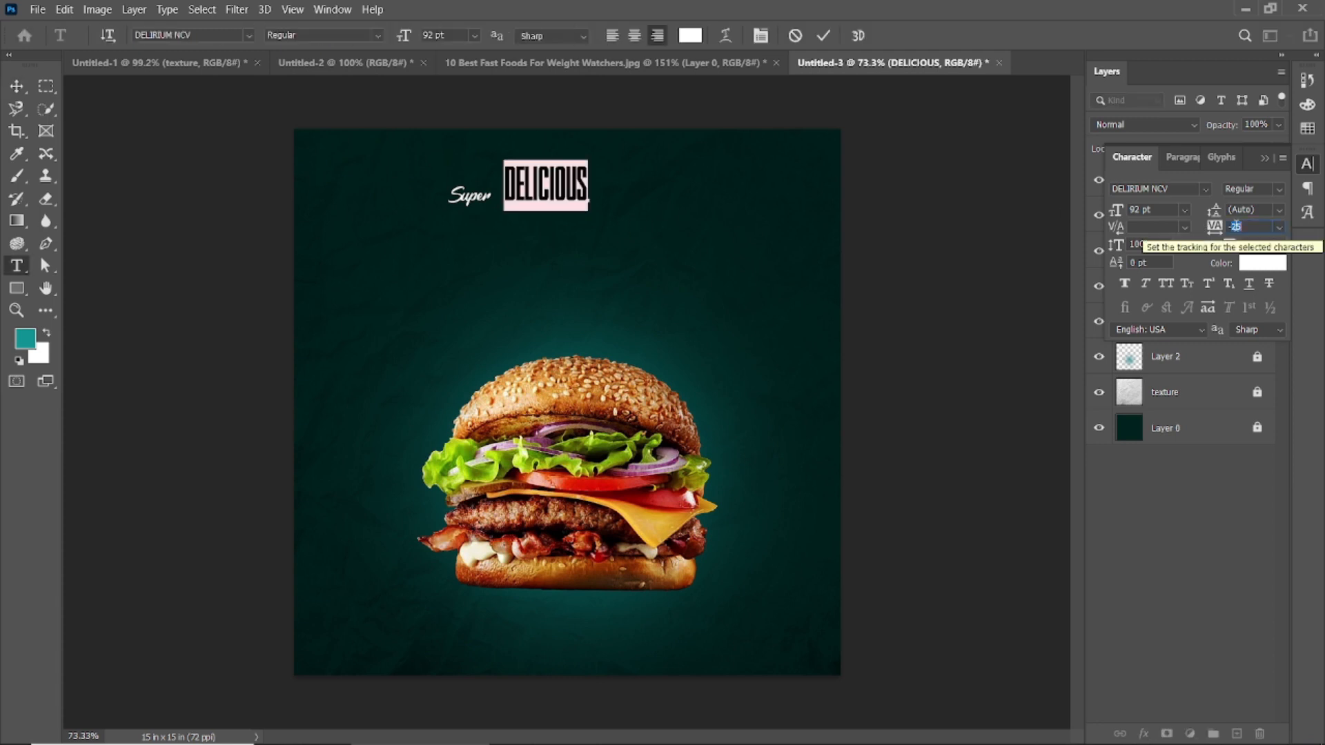
pyautogui.press('Return')
pyautogui.hotkey('ctrl', 'Return')
pyautogui.press('v')
pyautogui.click(1016, 226)
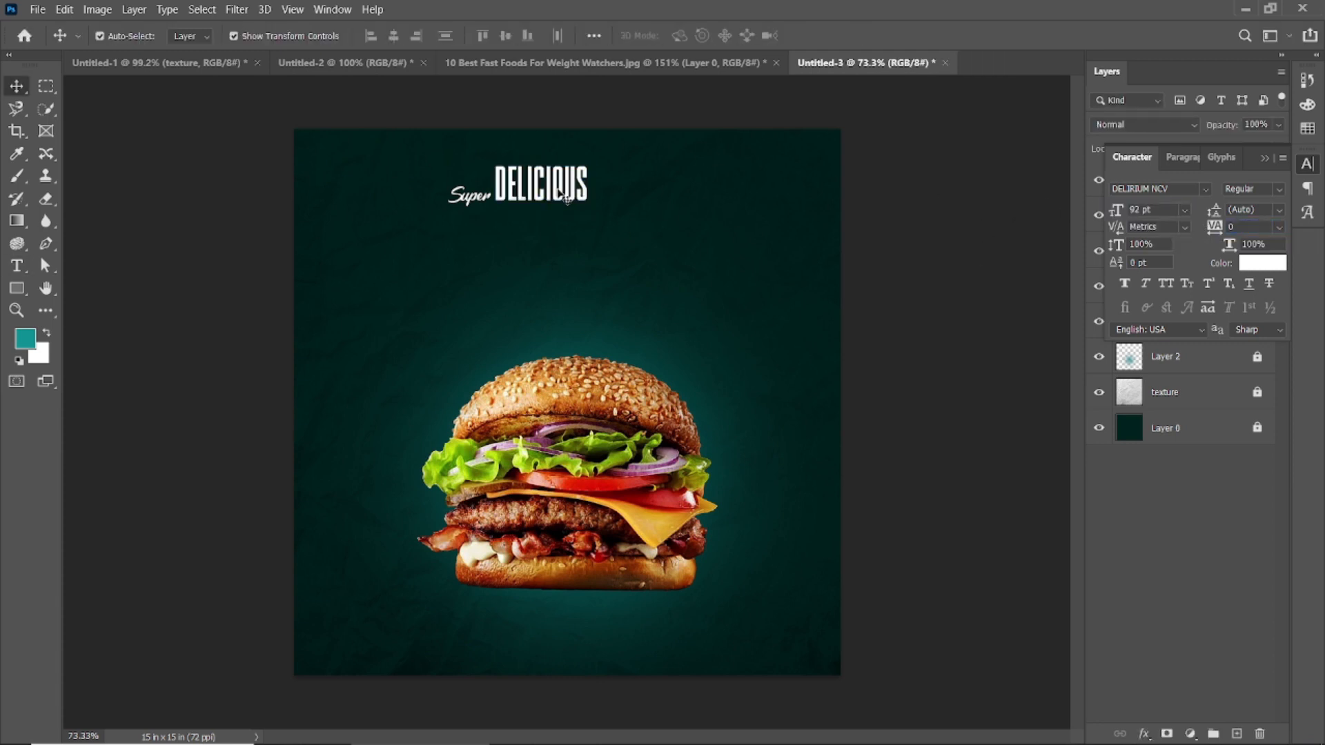
pyautogui.moveTo(560, 192); pyautogui.dragTo(571, 191)
pyautogui.click(469, 197)
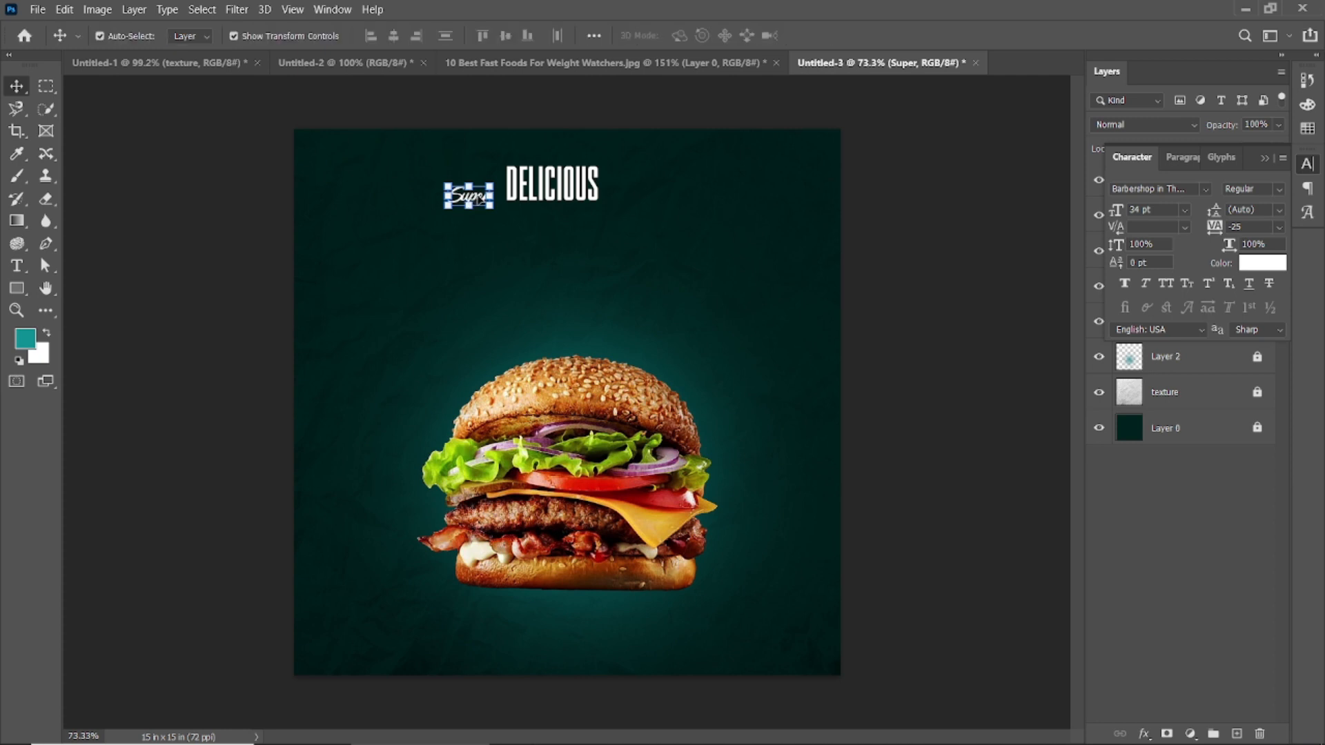
pyautogui.doubleClick(476, 196)
pyautogui.click(824, 35)
pyautogui.press('v')
pyautogui.click(614, 190)
# Step: Duplicate the DELICIOUS text below the first headline line and turn the copy into "BURGER" in the Luckiest Guy font
pyautogui.moveTo(570, 196); pyautogui.dragTo(519, 238)
pyautogui.doubleClick(519, 235)
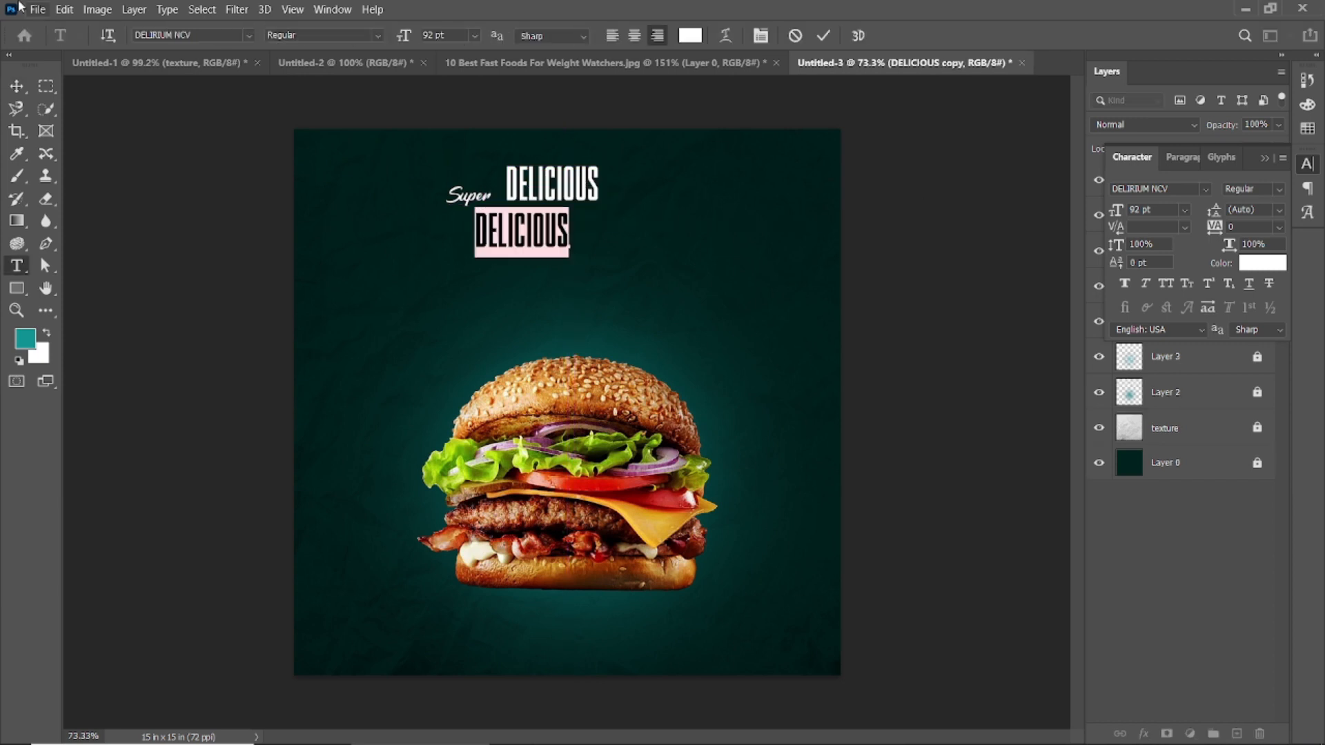
pyautogui.click(249, 35)
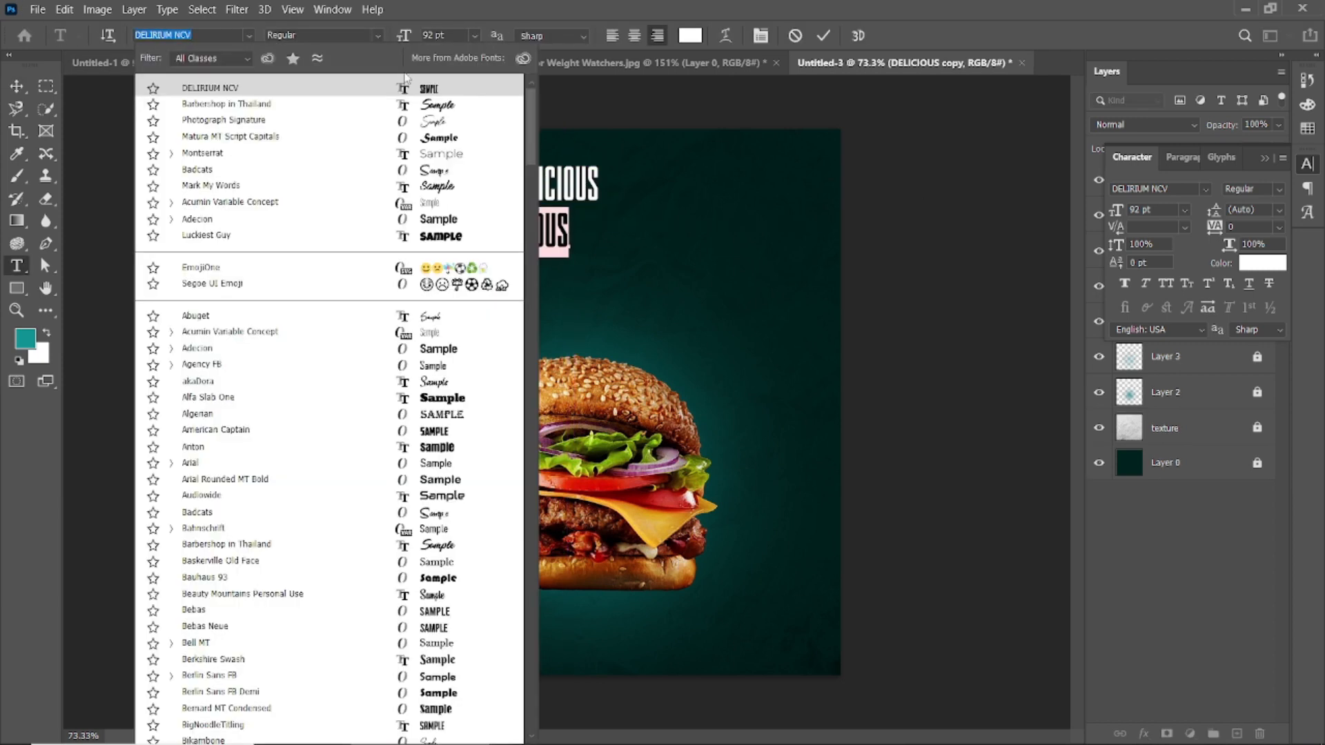
pyautogui.click(447, 238)
pyautogui.write('BURGER')
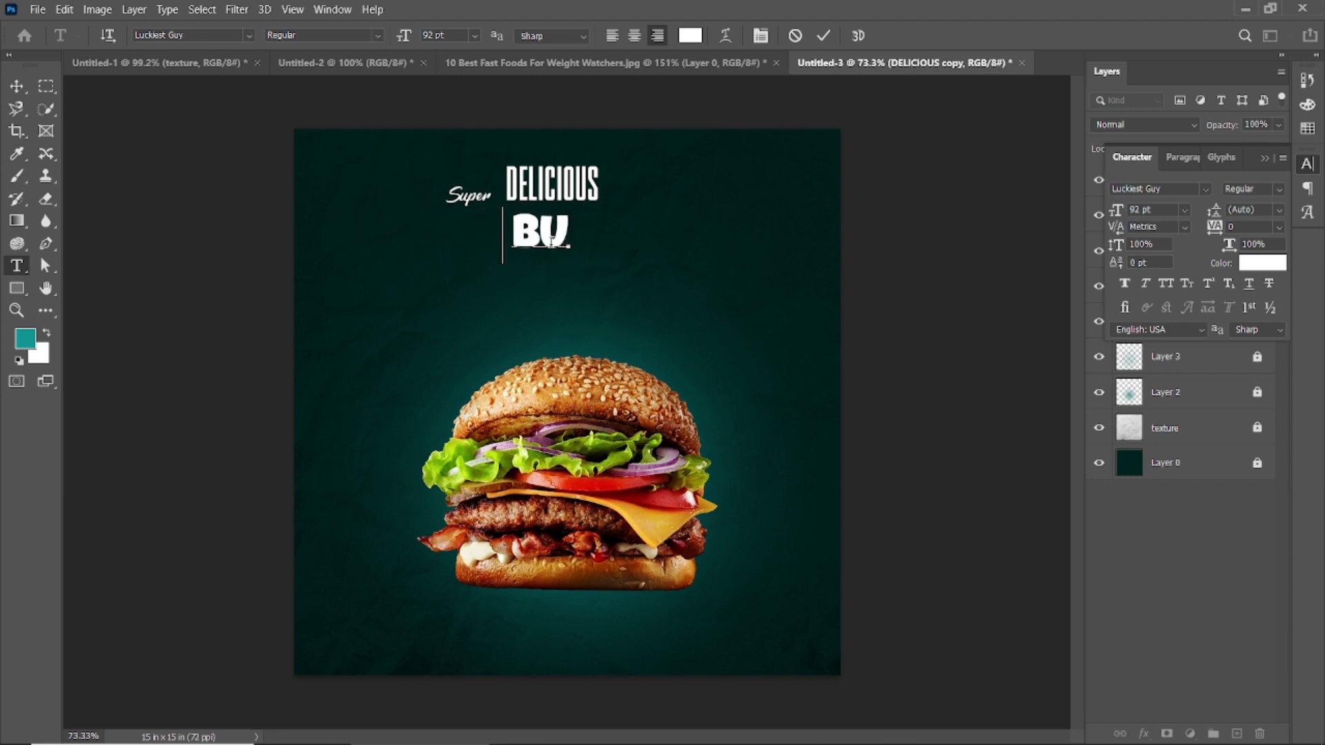
pyautogui.click(824, 36)
# Step: Preview other fonts for the BURGER text and set it to Impact
pyautogui.doubleClick(545, 231)
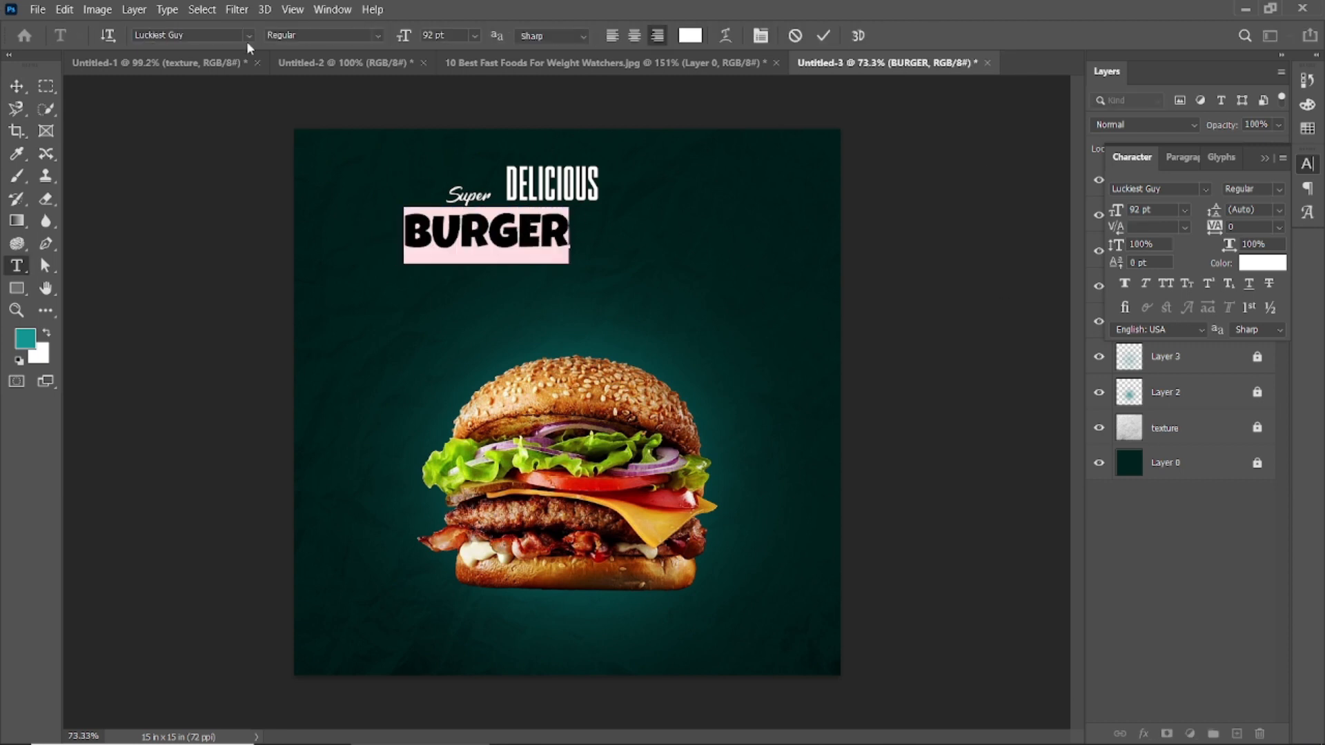
pyautogui.click(248, 40)
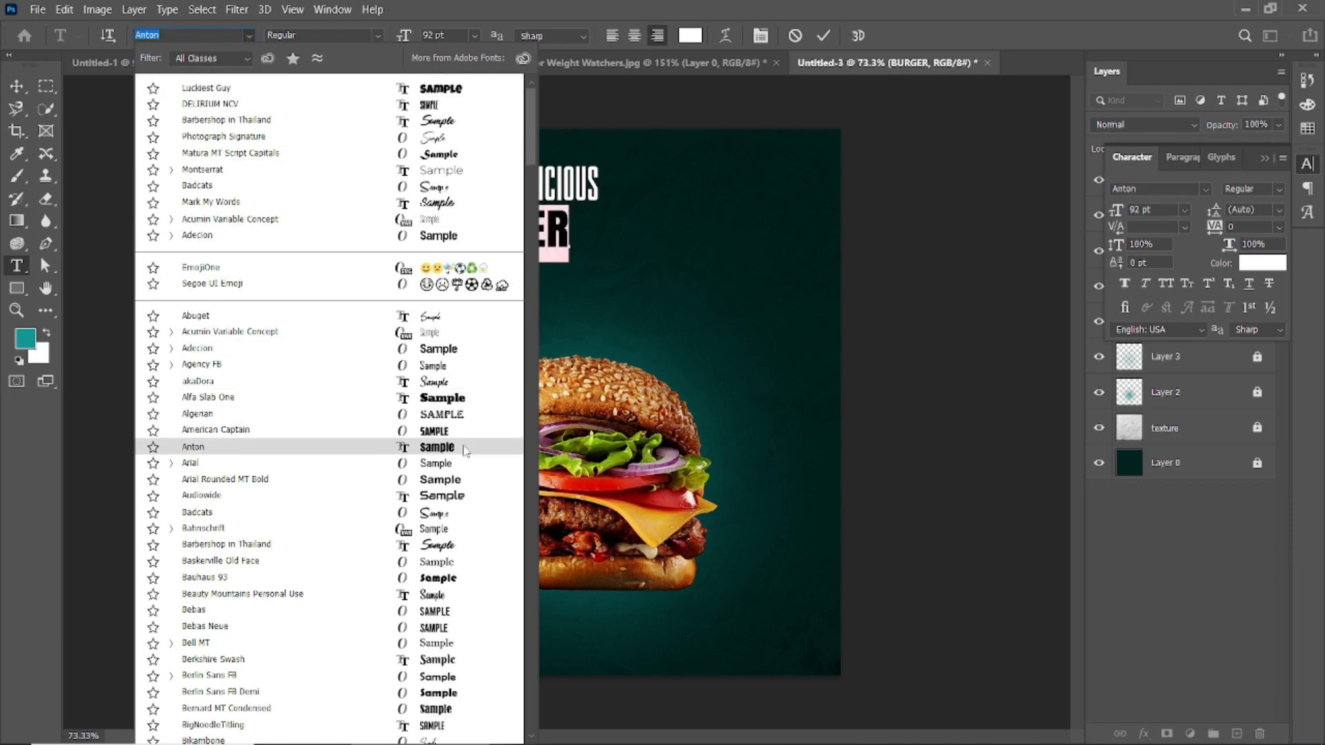
pyautogui.scroll(-3, 465, 450)
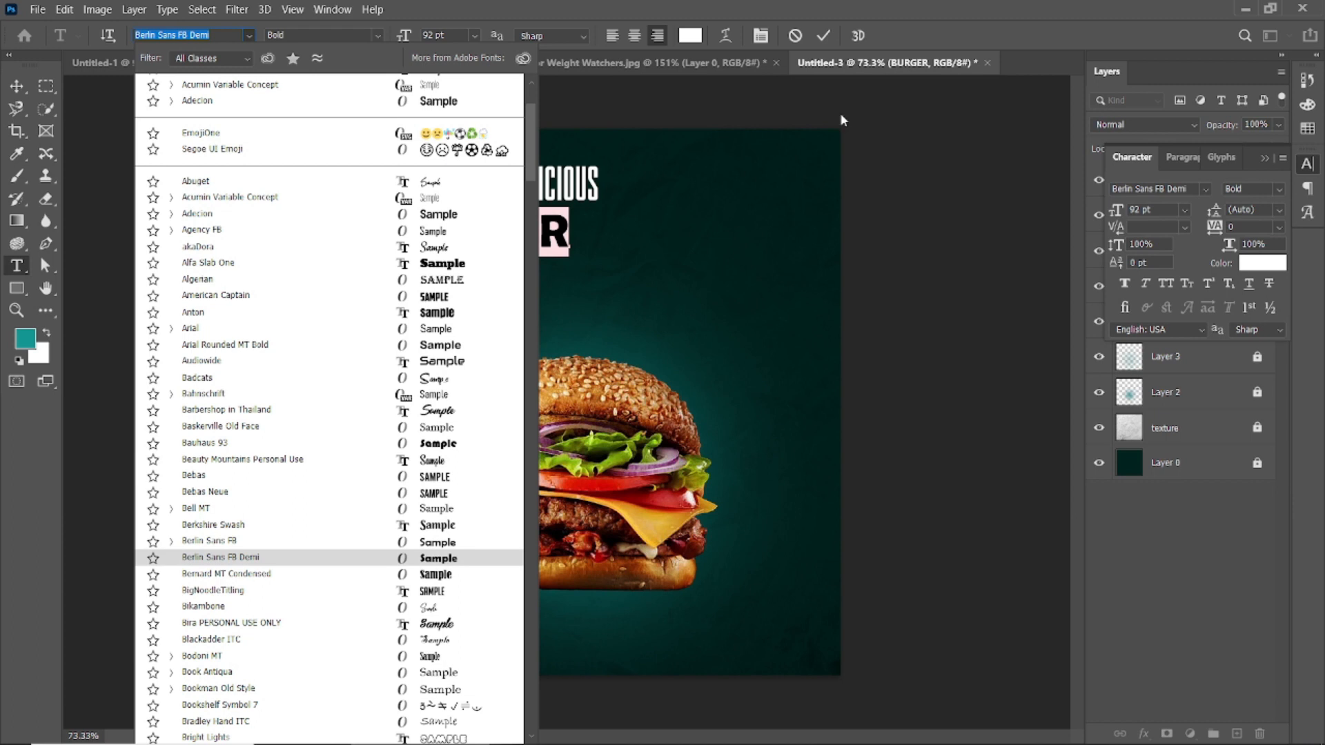
pyautogui.write('IM')
pyautogui.press('Return')
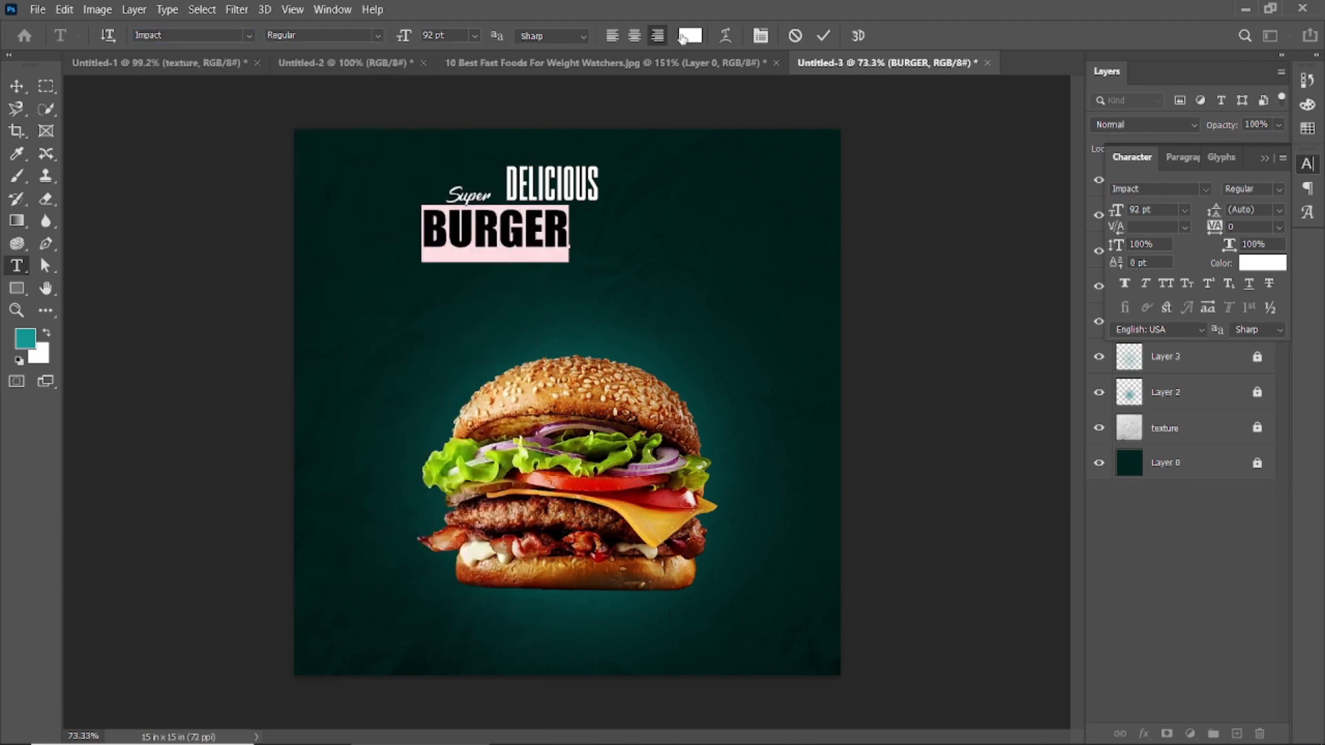
# Step: Colour the BURGER text a bright amber yellow
pyautogui.click(690, 35)
pyautogui.click(1104, 613)
pyautogui.moveTo(1103, 613); pyautogui.dragTo(1105, 623)
pyautogui.moveTo(1057, 434); pyautogui.dragTo(1077, 424)
pyautogui.click(1107, 625)
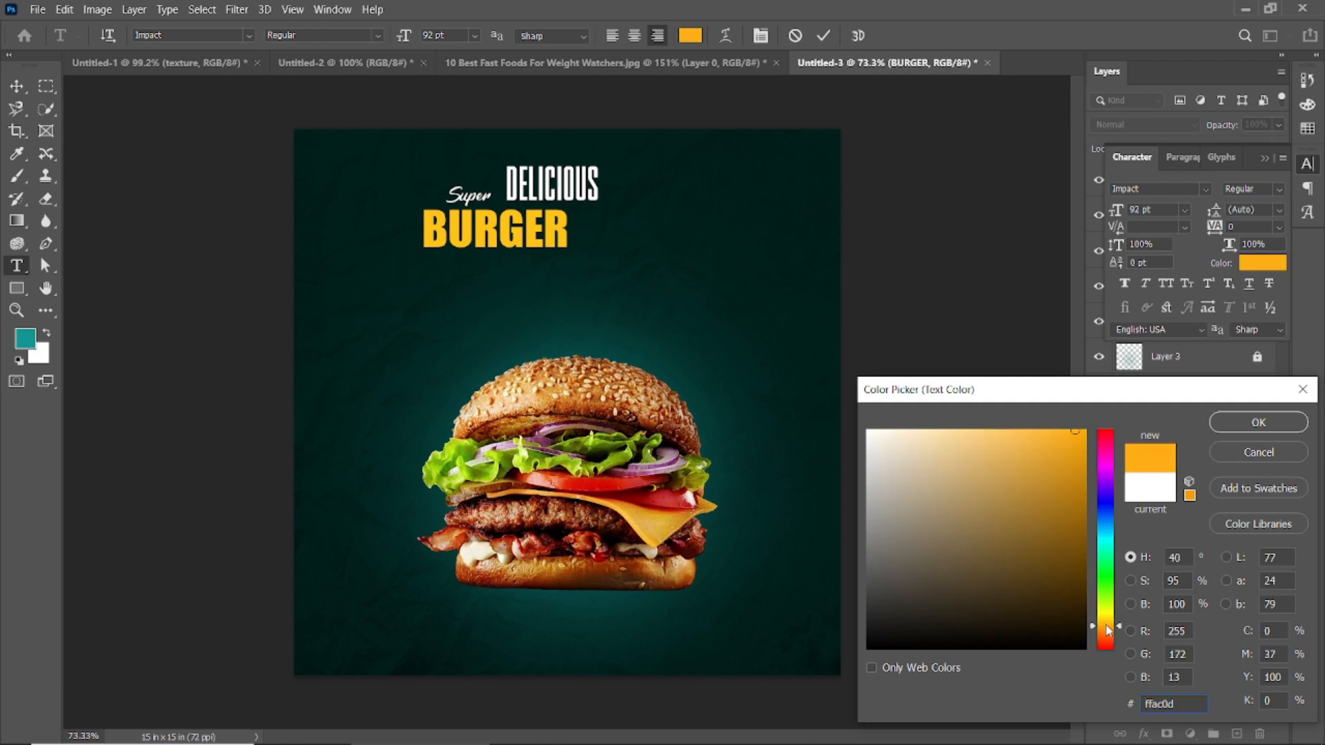
pyautogui.click(1106, 626)
pyautogui.click(1233, 432)
pyautogui.click(824, 35)
# Step: Scale the BURGER text up to about 124% so it spans the headline line above
pyautogui.hotkey('ctrl', 't')
pyautogui.moveTo(568, 261); pyautogui.dragTo(607, 275)
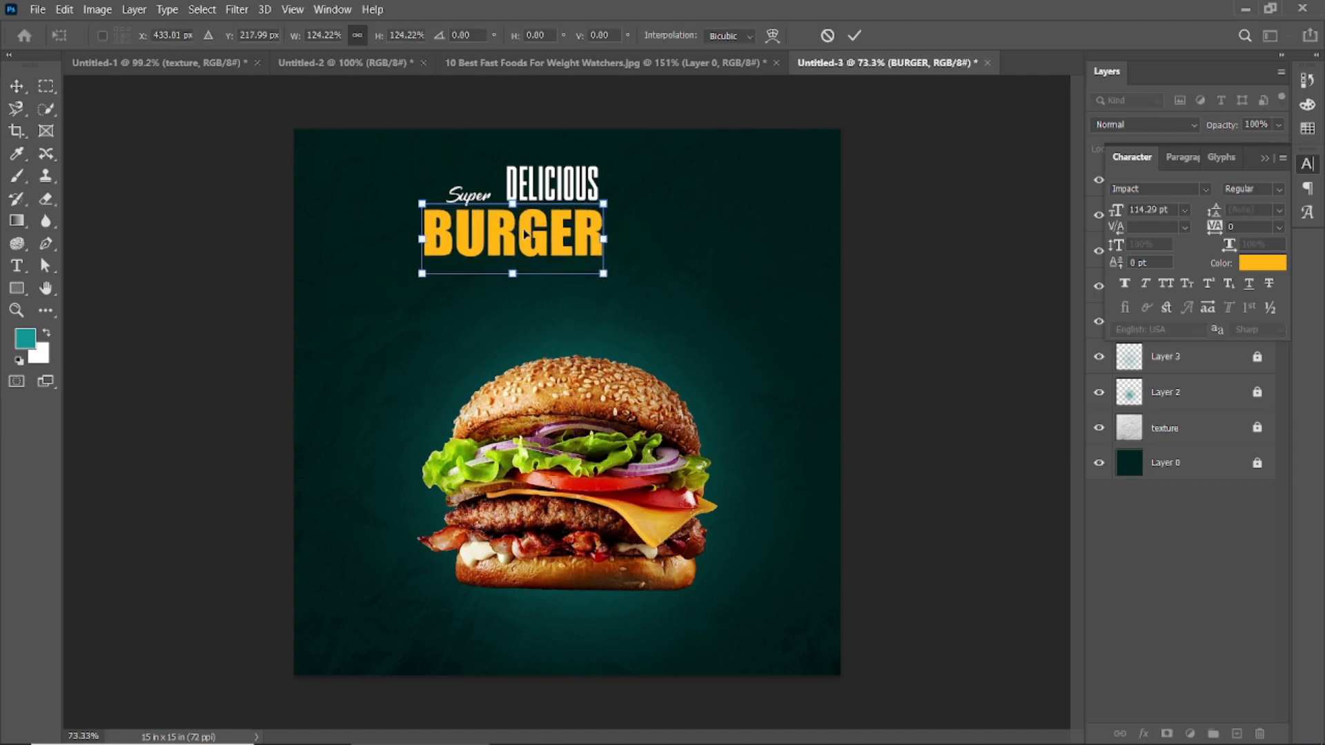
pyautogui.press('Return')
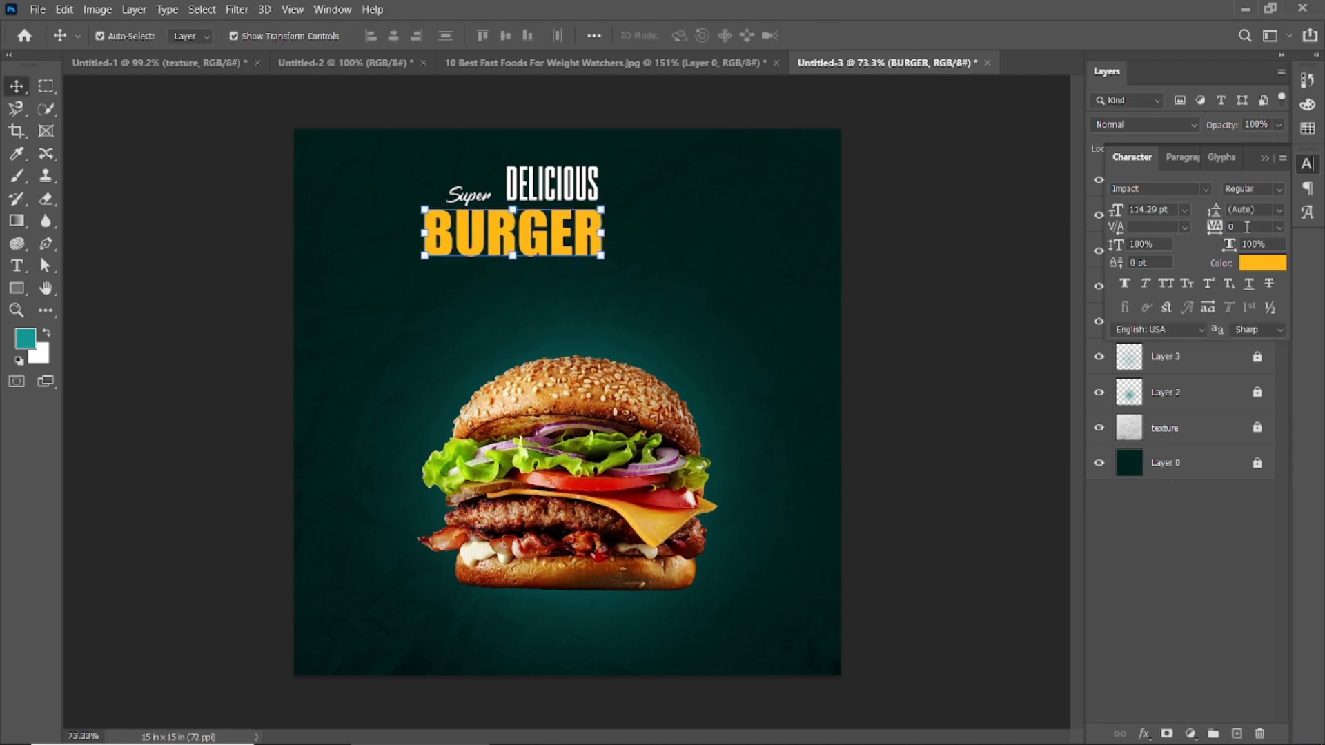
# Step: Tighten the BURGER text's tracking to -20 and shift it slightly right and up beneath Super DELICIOUS
pyautogui.moveTo(1216, 230); pyautogui.dragTo(1209, 230)
pyautogui.hotkey('shift', 'Up')
pyautogui.hotkey('shift', 'Up')
pyautogui.hotkey('shift', 'Up')
pyautogui.hotkey('shift', 'Up')
pyautogui.hotkey('shift', 'Up')
pyautogui.hotkey('shift', 'Up')
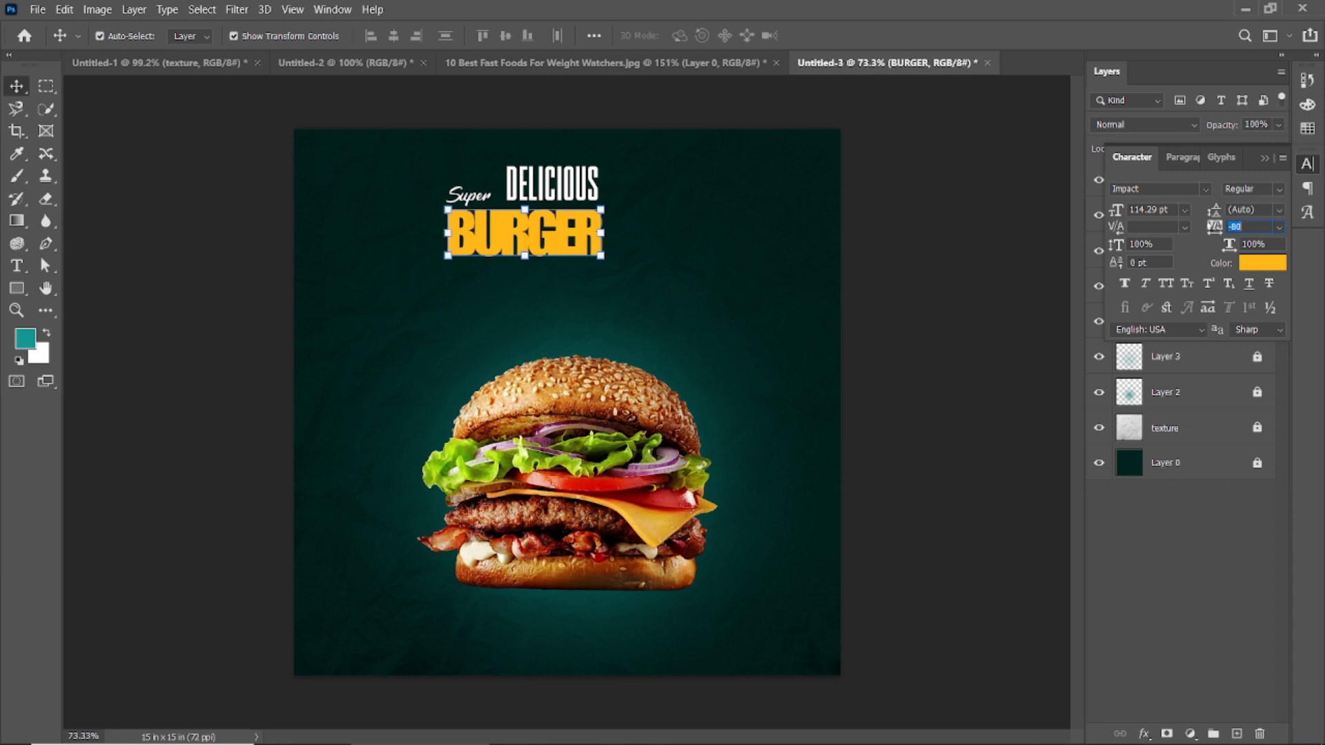
pyautogui.click(748, 211)
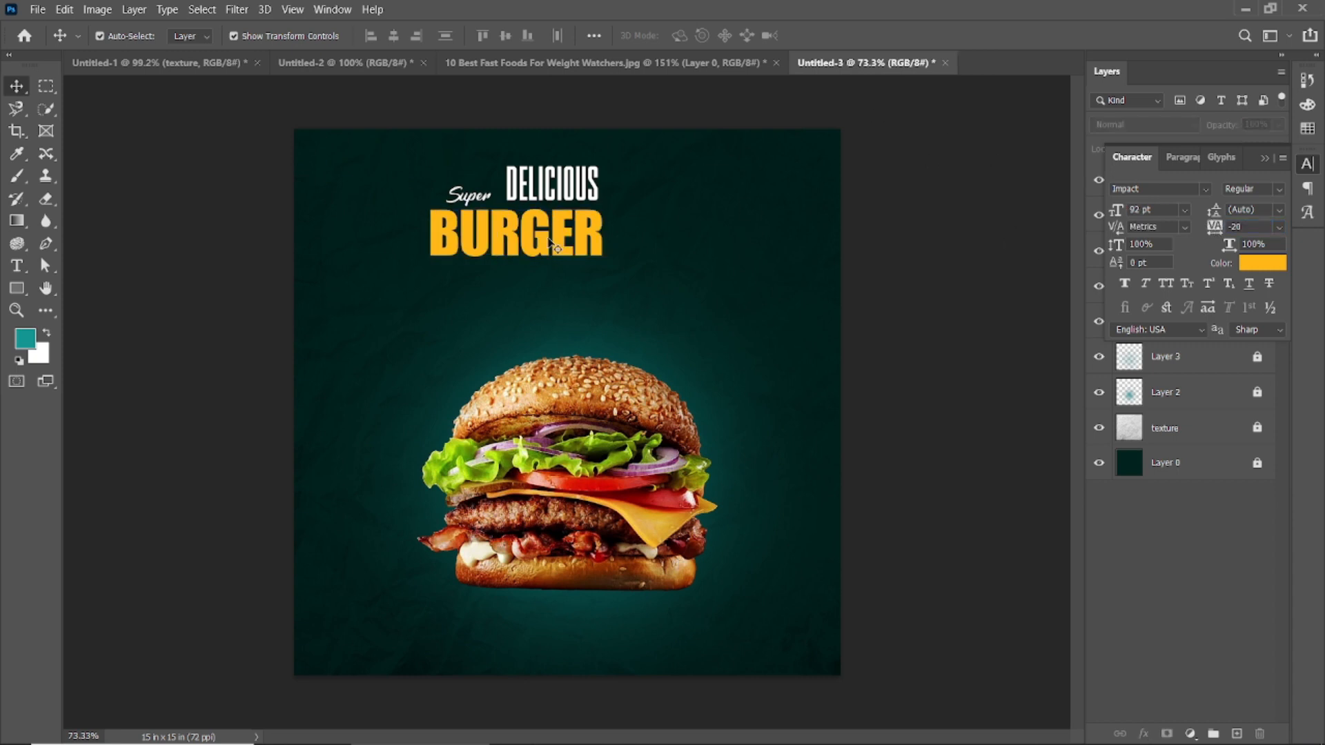
pyautogui.moveTo(537, 245); pyautogui.dragTo(545, 242)
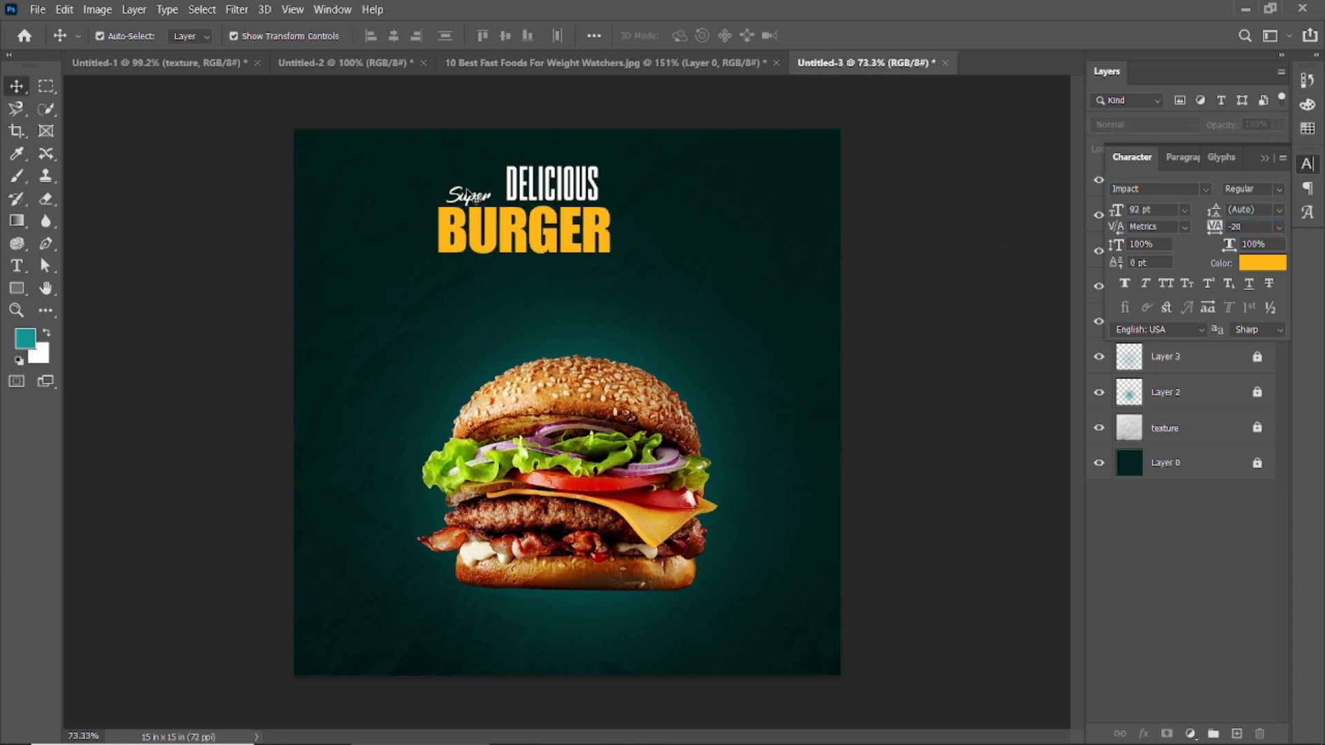
# Step: Enlarge the initial S of the Super text and move the word up beside DELICIOUS
pyautogui.click(472, 199)
pyautogui.doubleClick(464, 196)
pyautogui.moveTo(462, 197); pyautogui.dragTo(445, 198)
pyautogui.moveTo(402, 42)
pyautogui.mouseDown()
pyautogui.moveTo(427, 40)
pyautogui.moveTo(404, 56)
pyautogui.mouseUp()
pyautogui.click(823, 36)
pyautogui.click(920, 230)
pyautogui.moveTo(487, 198); pyautogui.dragTo(493, 186)
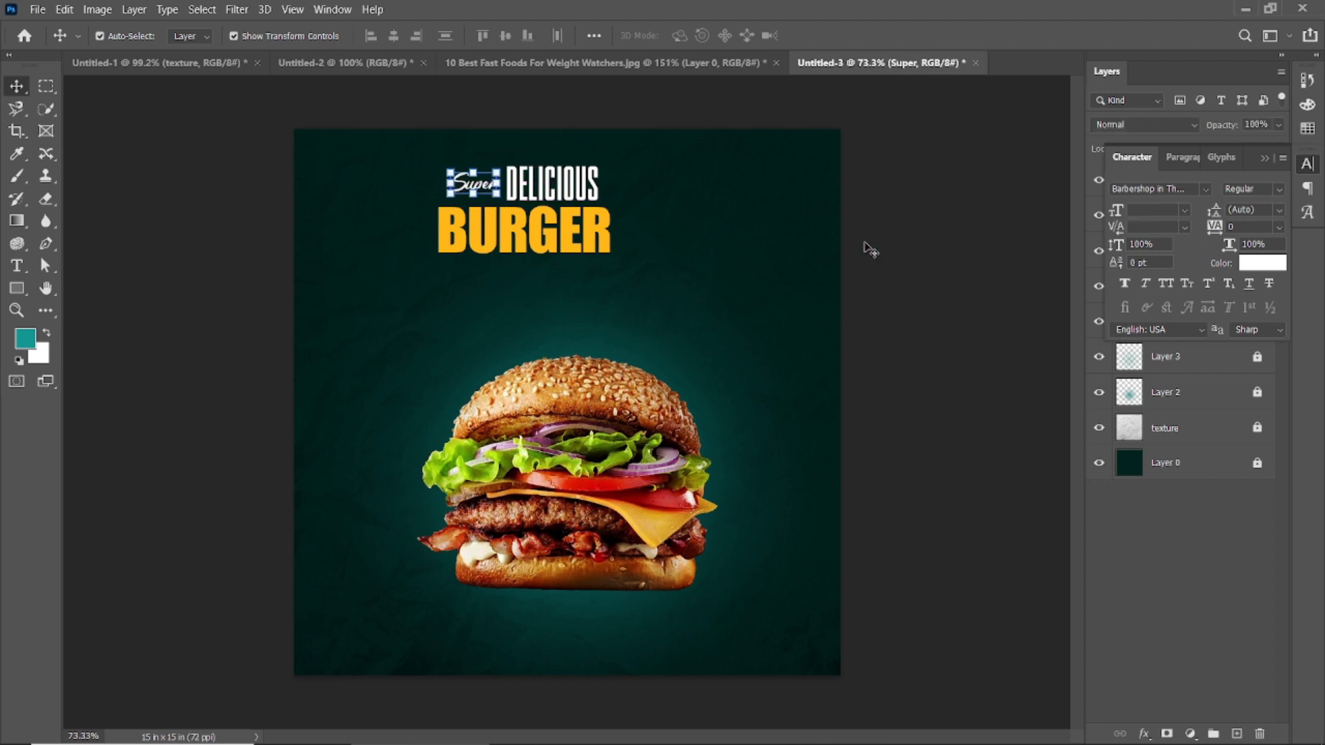
pyautogui.click(943, 233)
# Step: Duplicate the Super text beneath BURGER and set the copy's font to Beauty Mountains Personal Use
pyautogui.click(475, 198)
pyautogui.moveTo(475, 199); pyautogui.dragTo(515, 276)
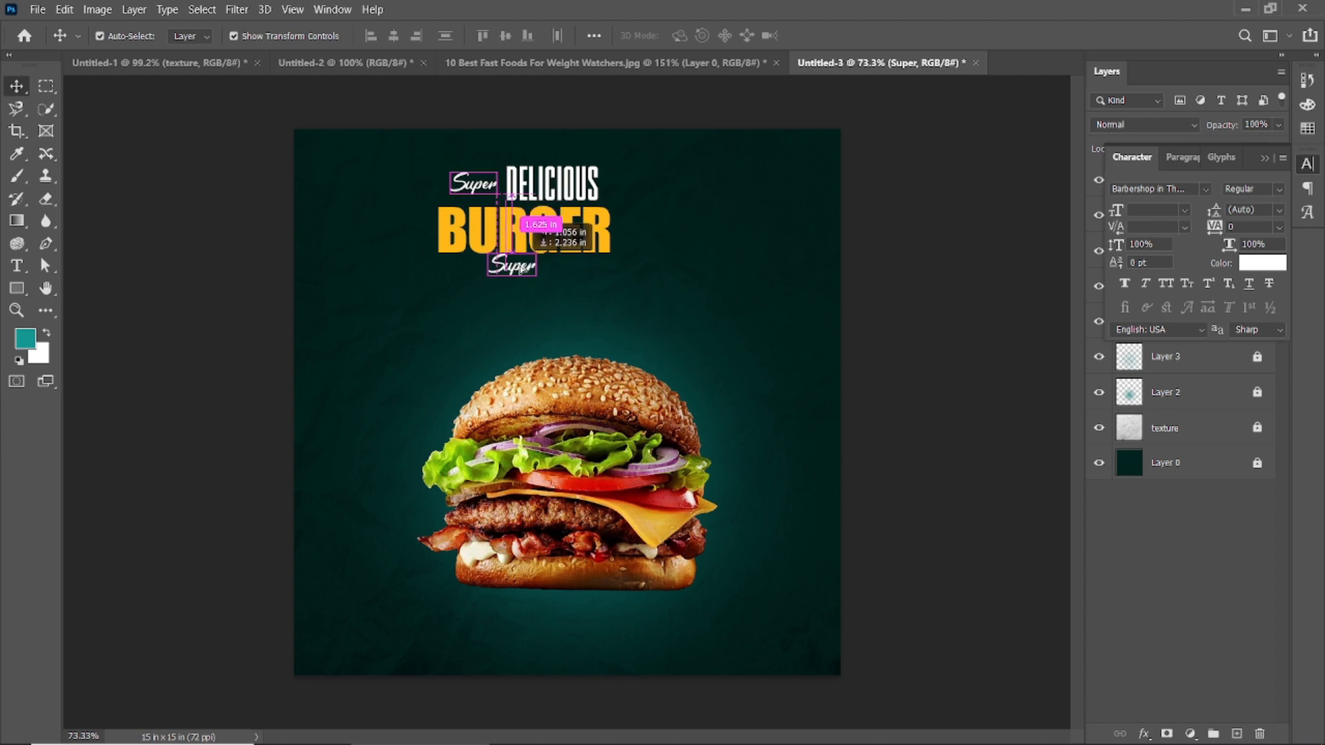
pyautogui.click(1264, 157)
pyautogui.scroll(2, 617, 249)
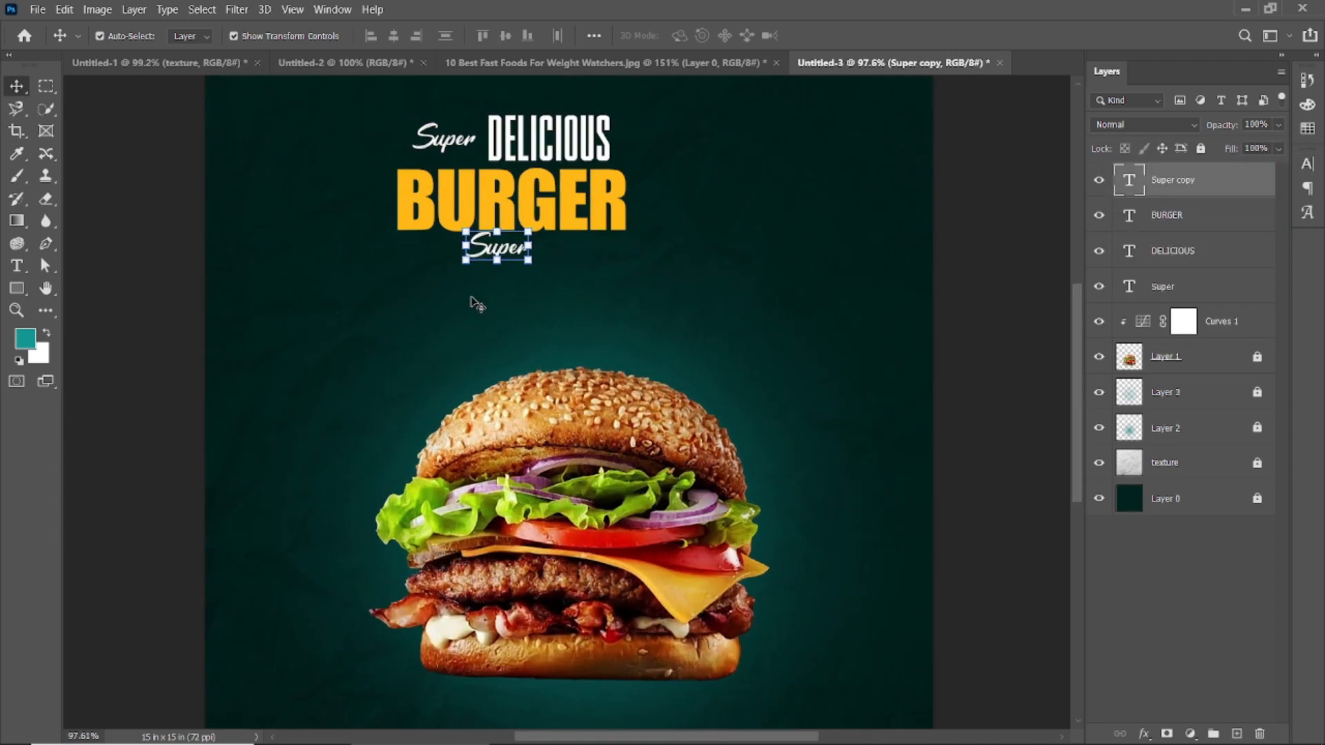
pyautogui.doubleClick(509, 250)
pyautogui.click(249, 38)
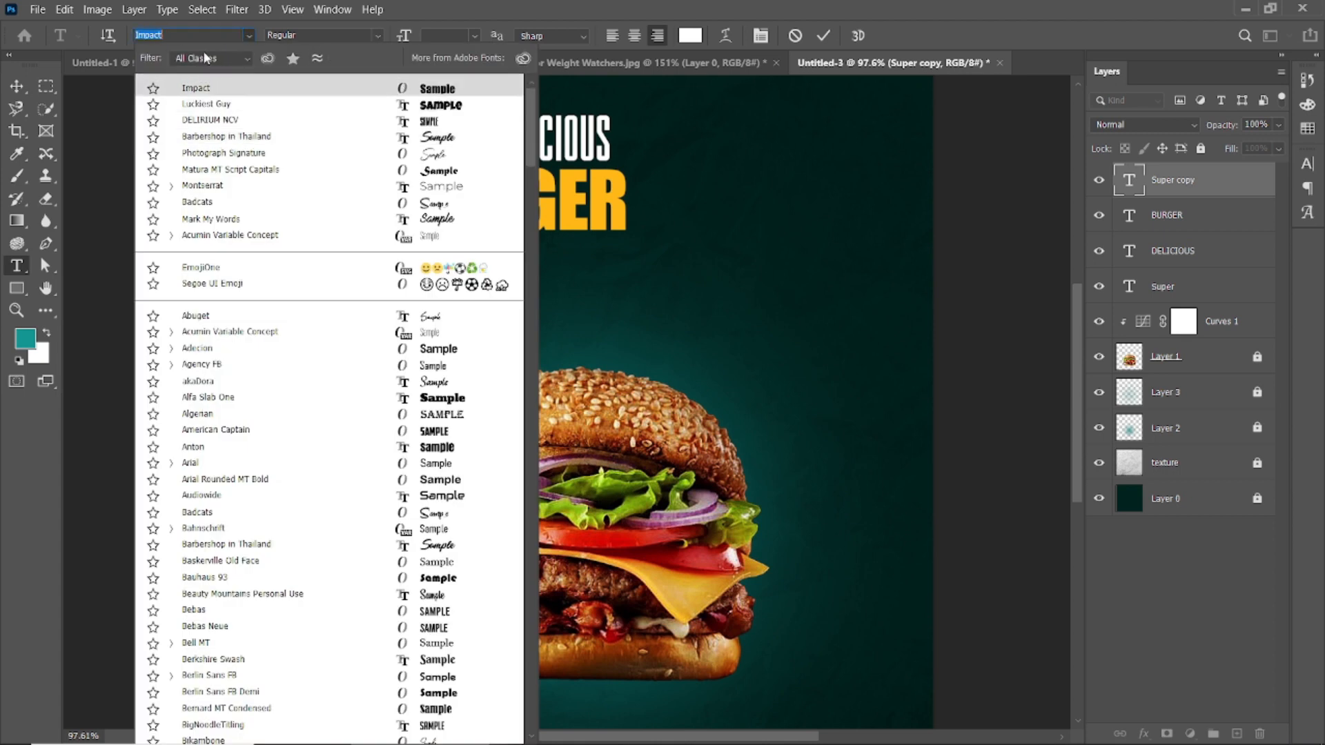
pyautogui.write('be')
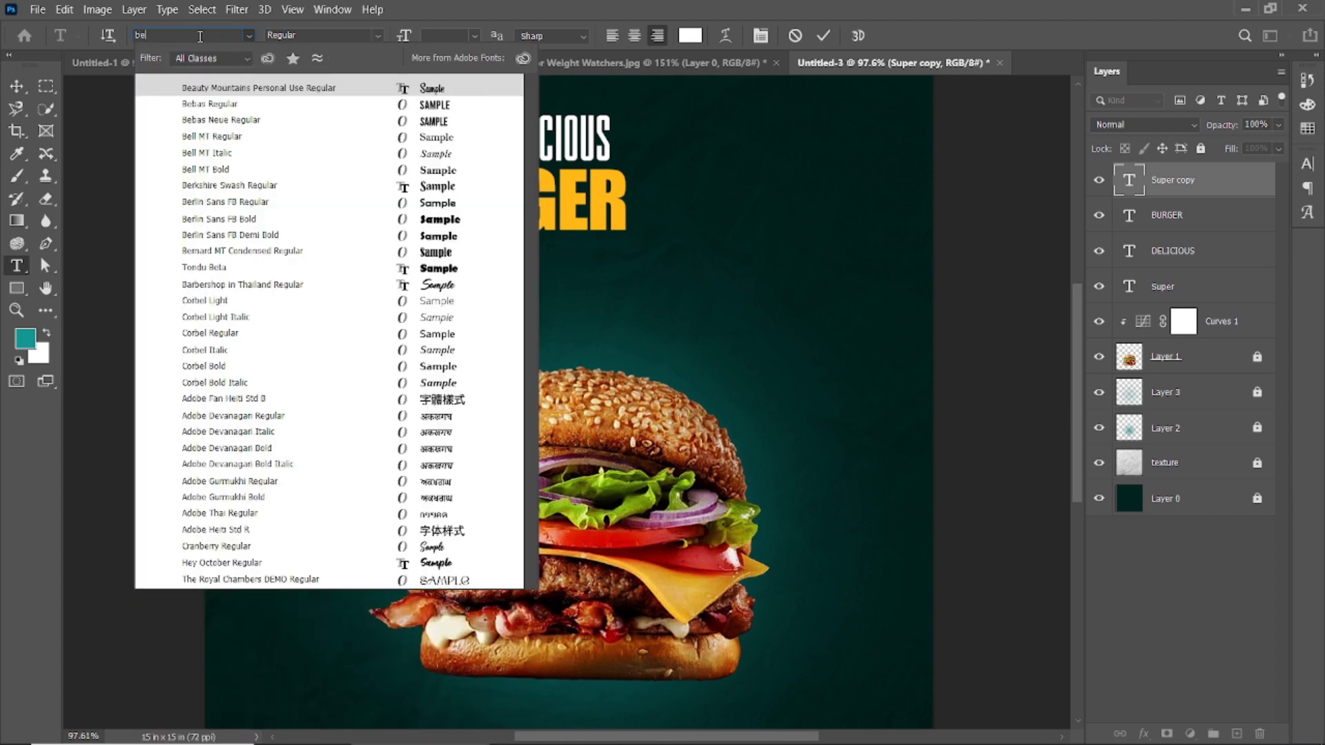
pyautogui.click(368, 88)
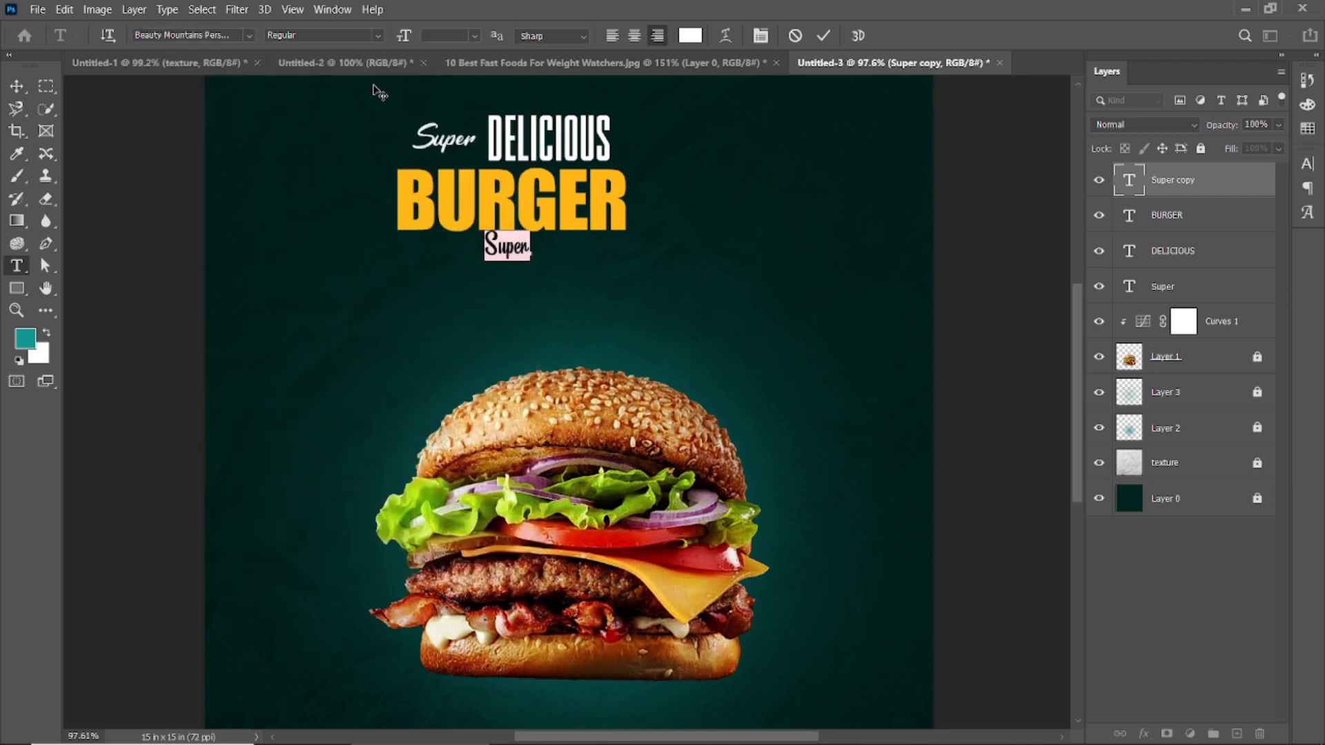
# Step: Replace the copied Super wording with "This weekend only"
pyautogui.press('BackSpace')
pyautogui.write('This')
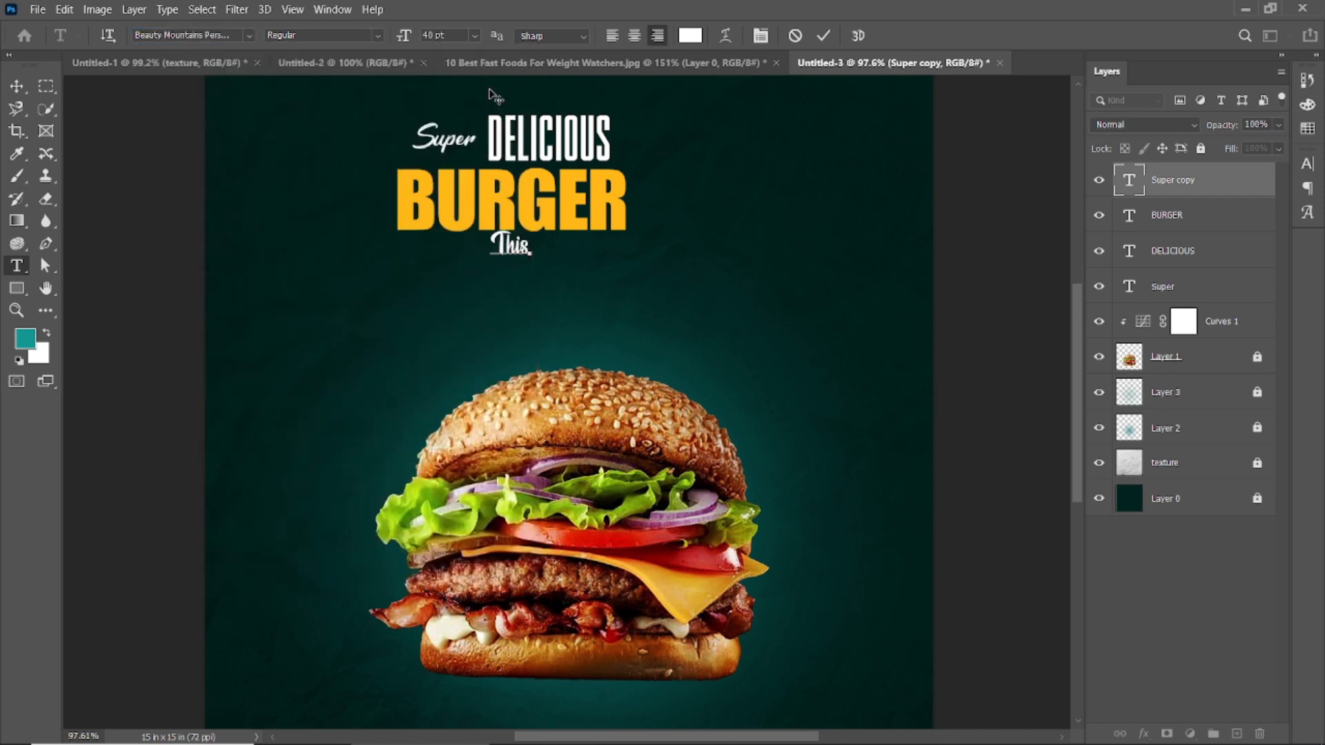
pyautogui.write(' Week')
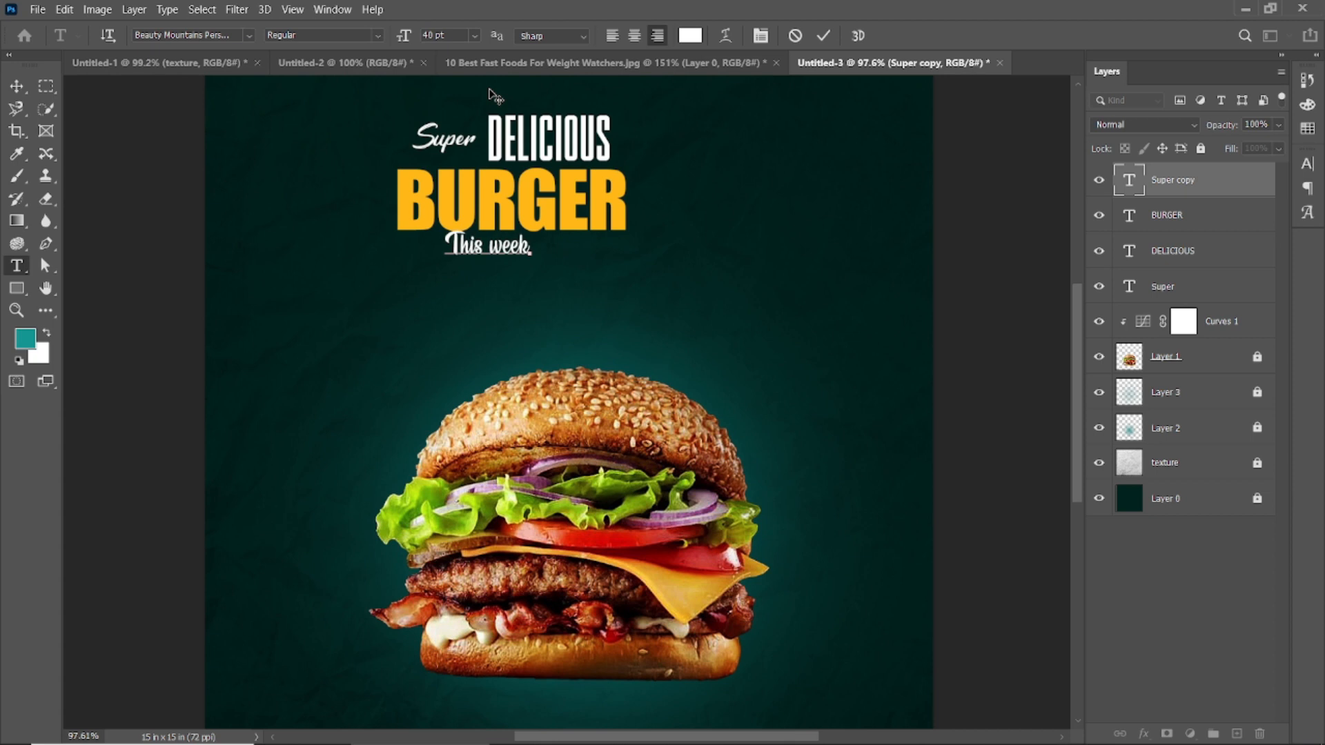
pyautogui.write('end only')
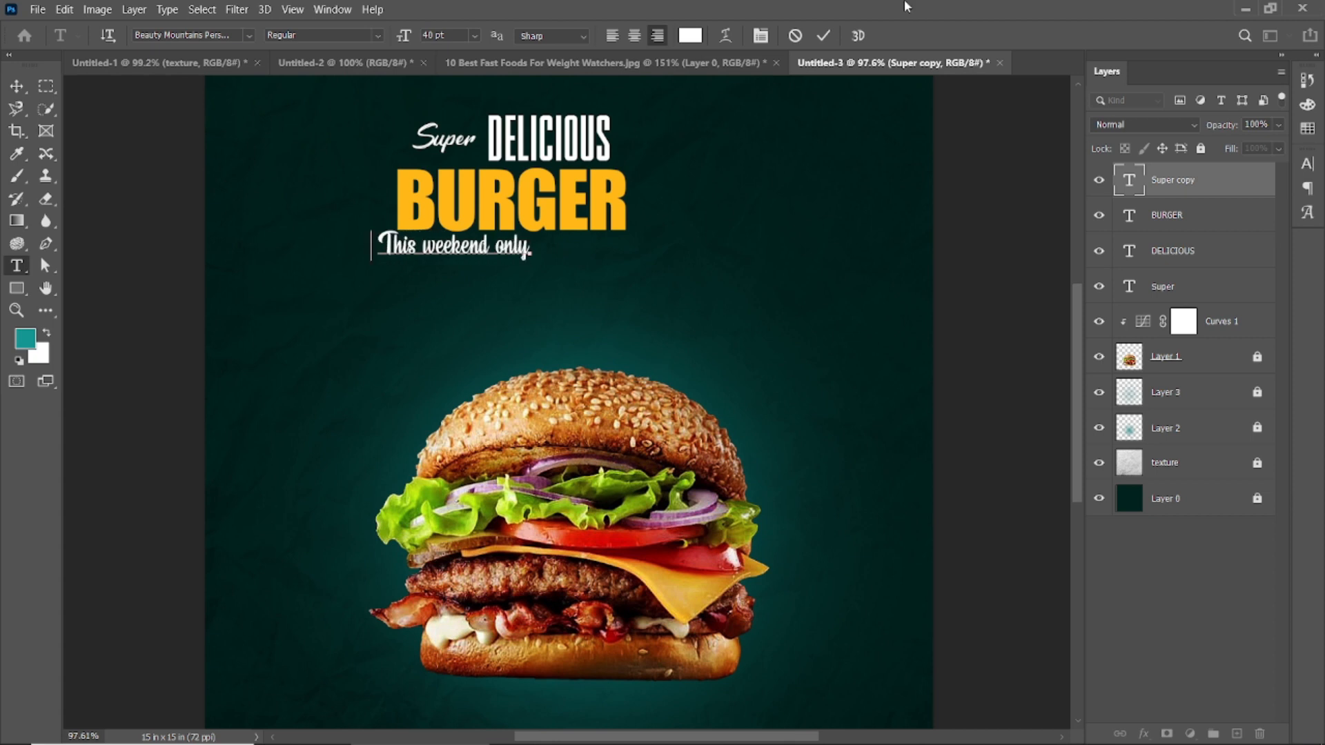
pyautogui.click(823, 36)
pyautogui.press('v')
# Step: Check the This weekend only text's character settings and move it right and up over BURGER's lower edge
pyautogui.doubleClick(407, 254)
pyautogui.hotkey('ctrl', 't')
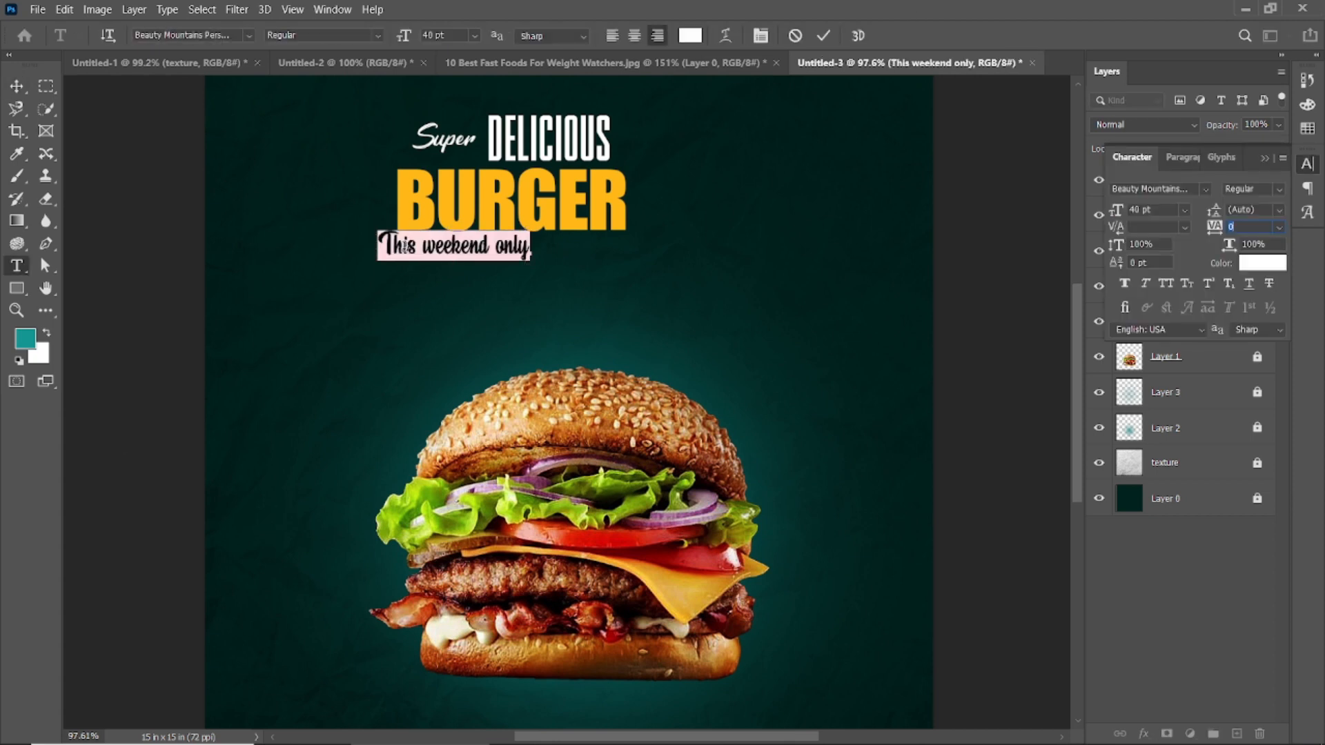
pyautogui.click(824, 35)
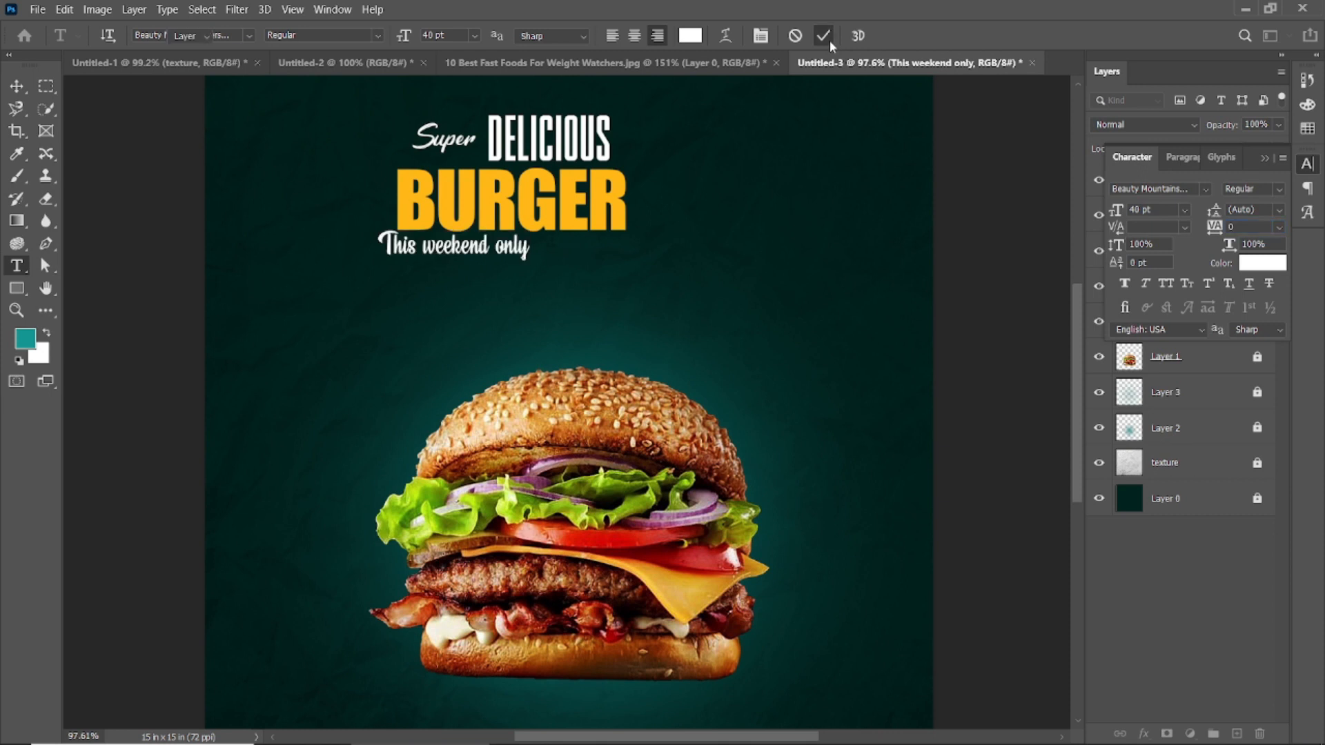
pyautogui.press('v')
pyautogui.moveTo(483, 246); pyautogui.dragTo(539, 233)
pyautogui.click(525, 227)
pyautogui.hotkey('ctrl', 't')
pyautogui.scroll(4, 509, 273)
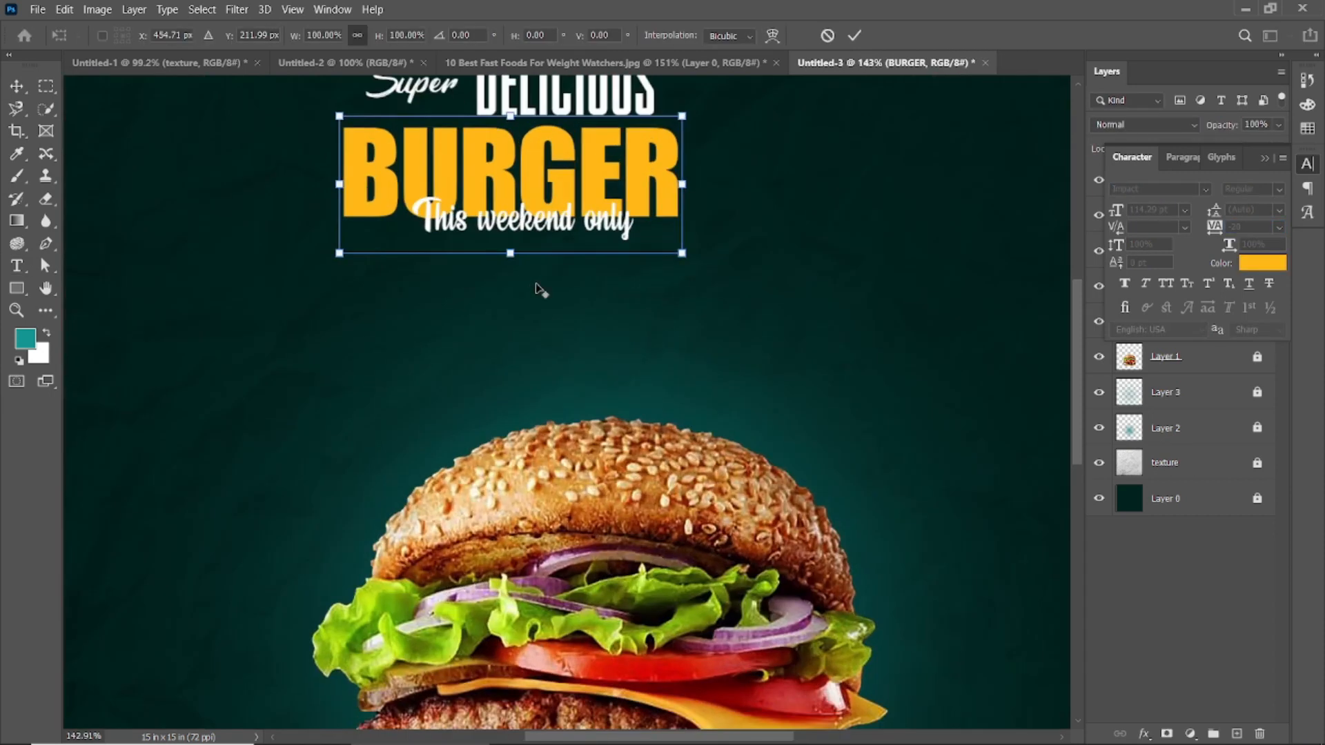
pyautogui.scroll(-3, 538, 289)
pyautogui.click(856, 35)
# Step: Move the BURGER text right to the horizontal centre of the poster
pyautogui.click(366, 199)
pyautogui.scroll(-3, 367, 198)
pyautogui.moveTo(404, 137); pyautogui.dragTo(606, 254)
pyautogui.click(931, 206)
pyautogui.moveTo(533, 209); pyautogui.dragTo(582, 209)
pyautogui.click(683, 162)
pyautogui.scroll(6, 684, 162)
pyautogui.moveTo(683, 162); pyautogui.dragTo(758, 285)
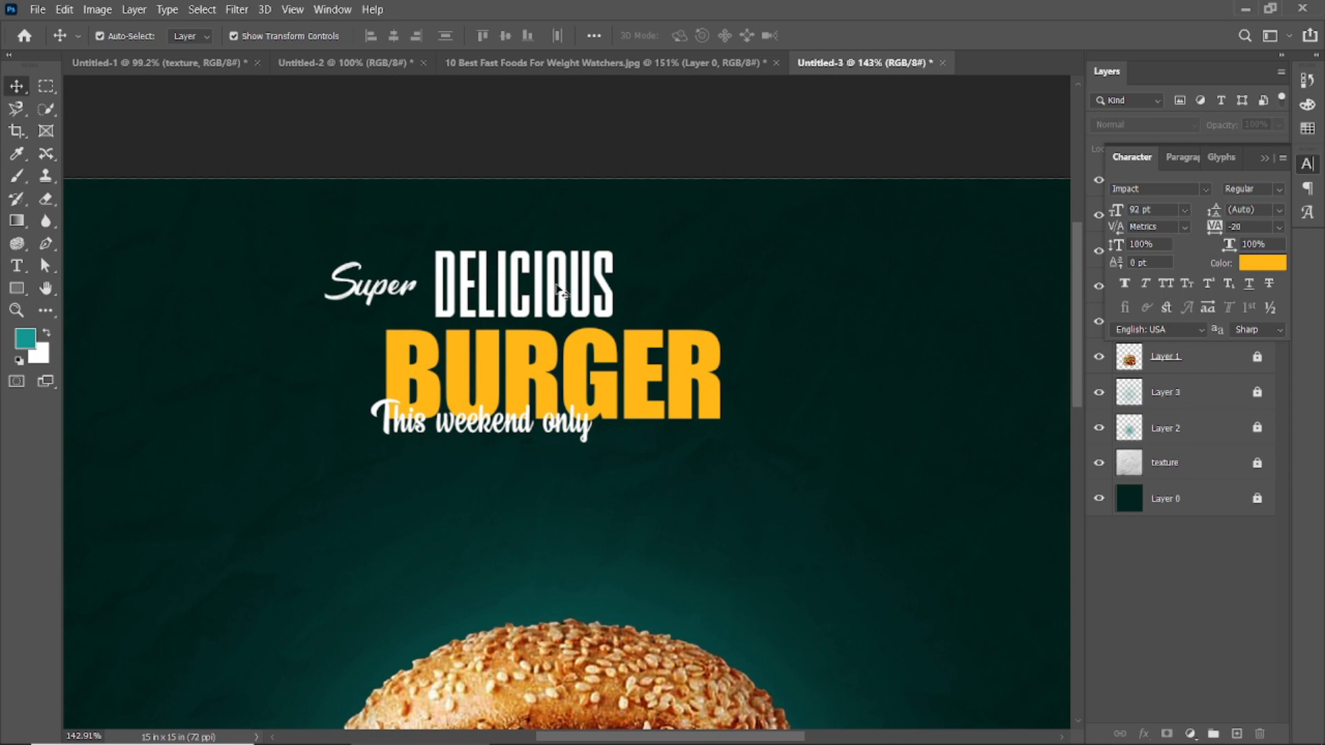
# Step: Shift Super DELICIOUS and This weekend only right to centre them on BURGER, nudging the tagline slightly down
pyautogui.click(406, 291)
pyautogui.keyDown('shift'); pyautogui.click(454, 290); pyautogui.keyUp('shift')
pyautogui.moveTo(454, 290); pyautogui.dragTo(534, 290)
pyautogui.moveTo(511, 422); pyautogui.dragTo(582, 433)
pyautogui.press('Down')
pyautogui.press('Down')
pyautogui.press('Down')
pyautogui.press('Down')
pyautogui.press('Down')
pyautogui.press('Down')
pyautogui.press('Down')
pyautogui.press('Down')
pyautogui.press('Down')
# Step: Enlarge the initial T of This weekend only to 48 pt and move the tagline slightly up
pyautogui.doubleClick(461, 426)
pyautogui.moveTo(462, 426); pyautogui.dragTo(449, 426)
pyautogui.moveTo(406, 40); pyautogui.dragTo(412, 39)
pyautogui.click(823, 35)
pyautogui.press('v')
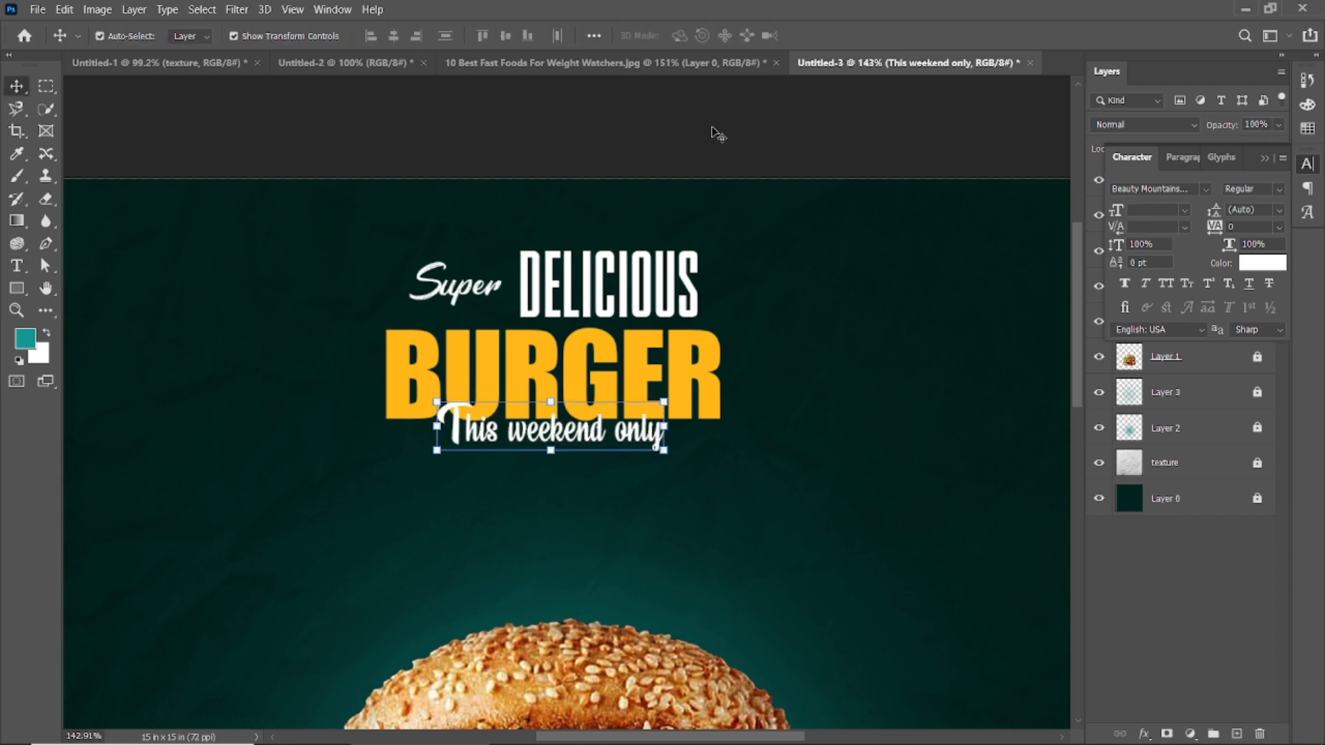
pyautogui.click(718, 134)
pyautogui.moveTo(550, 441); pyautogui.dragTo(557, 439)
# Step: Try the Bira PERSONAL USE ONLY font on the This weekend only text
pyautogui.doubleClick(508, 438)
pyautogui.click(235, 34)
pyautogui.write('bira')
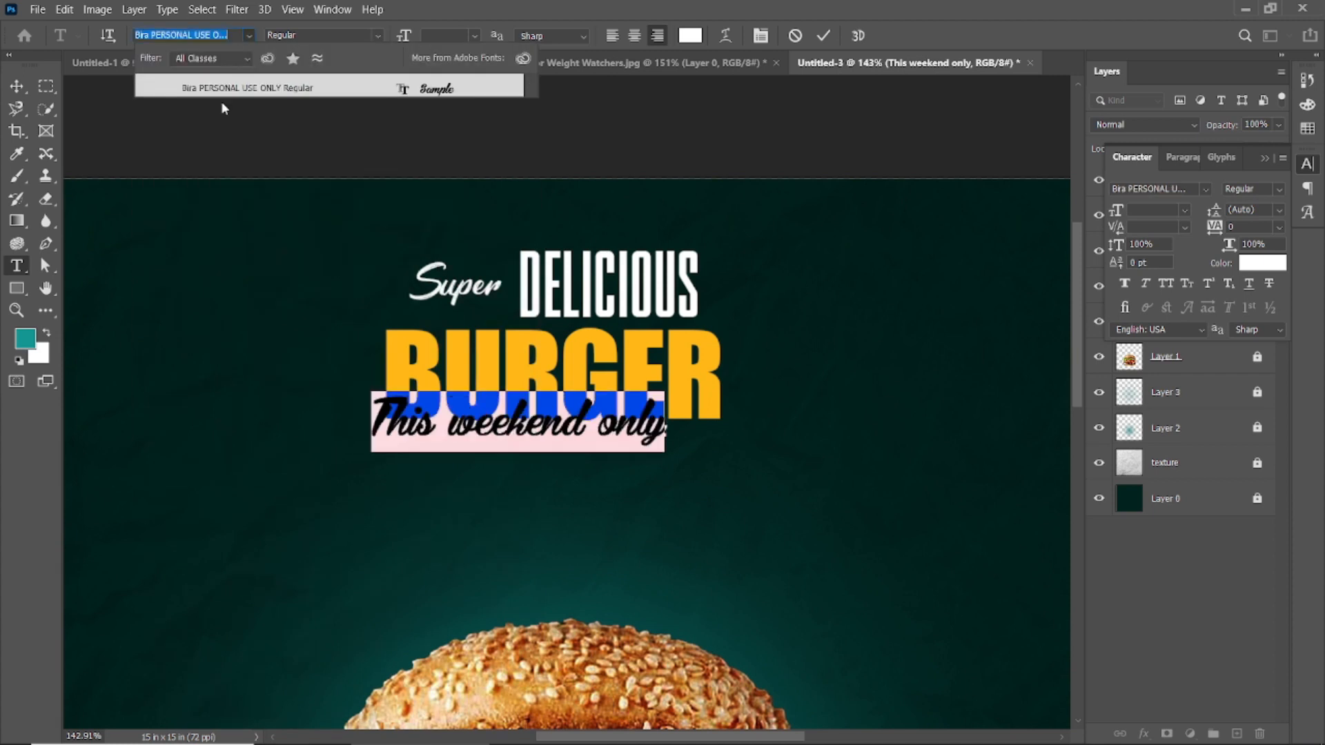
pyautogui.click(825, 36)
pyautogui.click(825, 35)
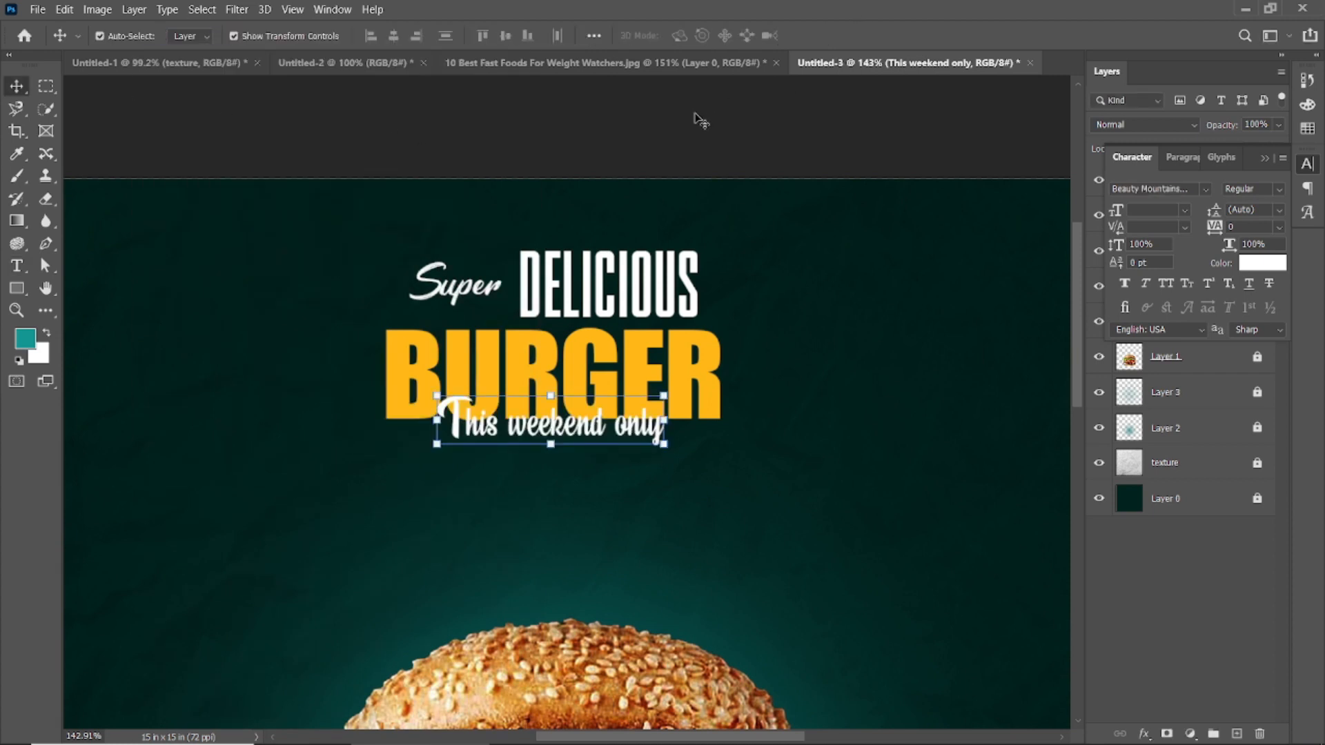
pyautogui.click(699, 120)
# Step: Reduce the DELICIOUS text's height to 79.3 pt while keeping its width
pyautogui.scroll(-5, 605, 512)
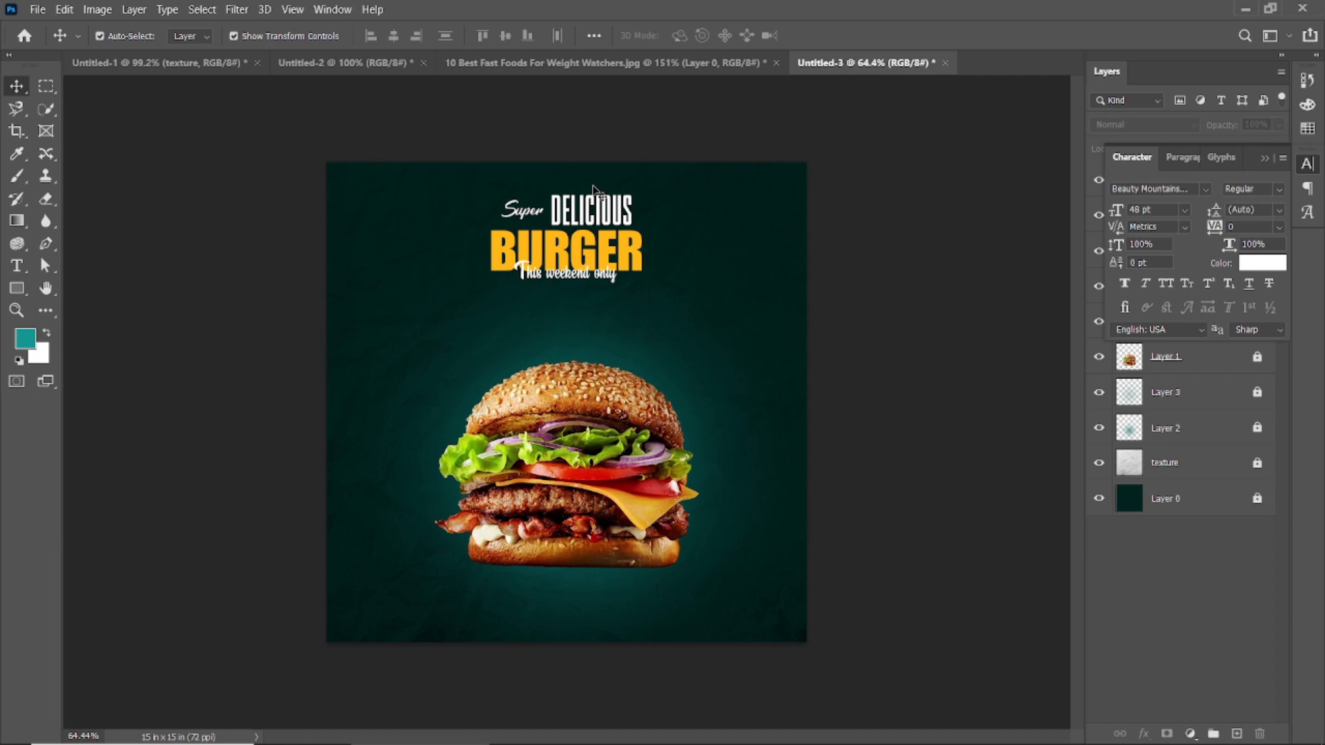
pyautogui.doubleClick(586, 206)
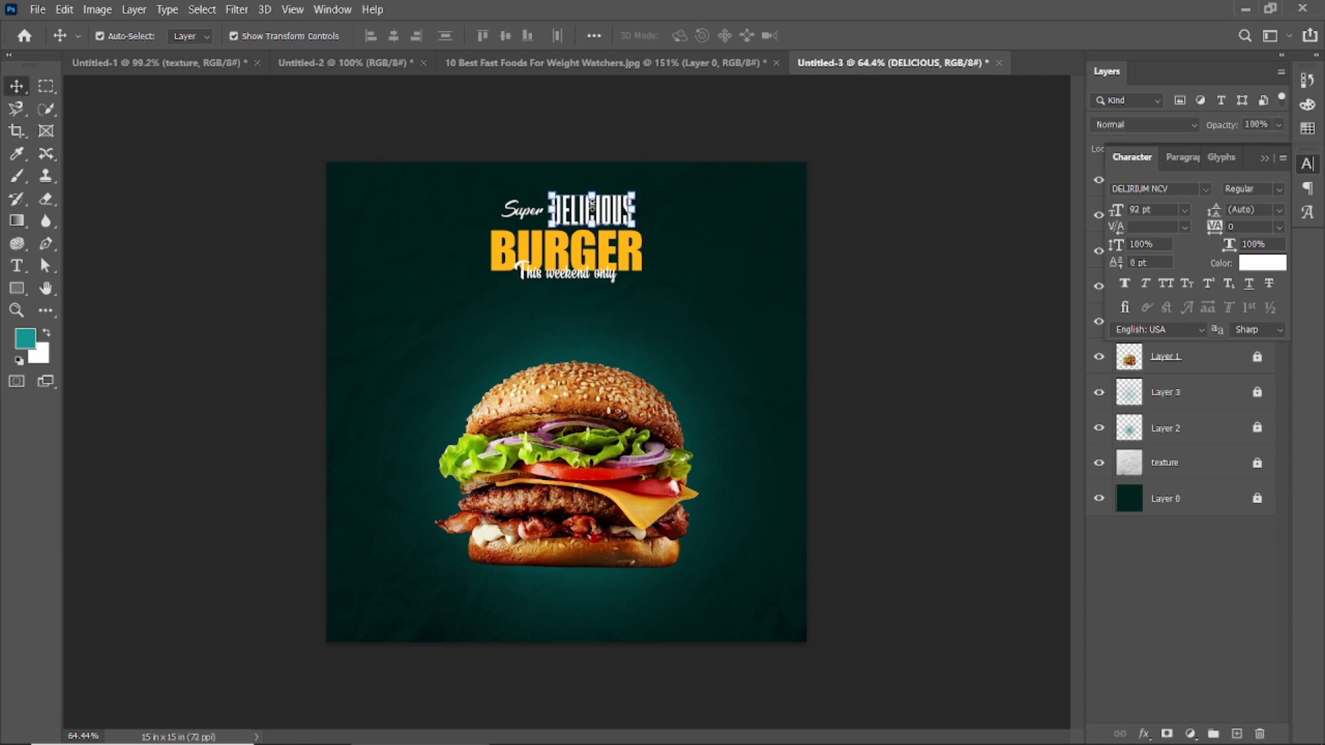
pyautogui.scroll(4, 586, 206)
pyautogui.click(825, 37)
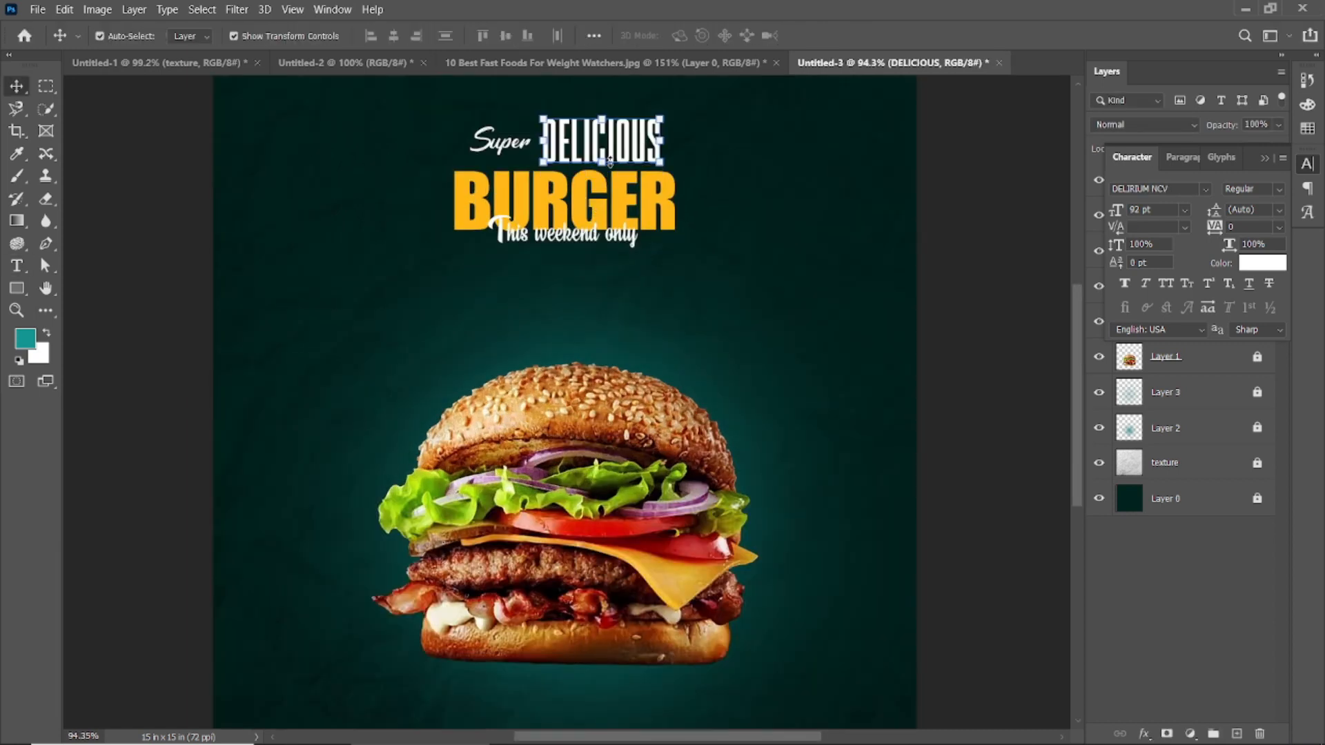
pyautogui.scroll(3, 602, 195)
pyautogui.moveTo(603, 187); pyautogui.dragTo(602, 188)
pyautogui.click(856, 36)
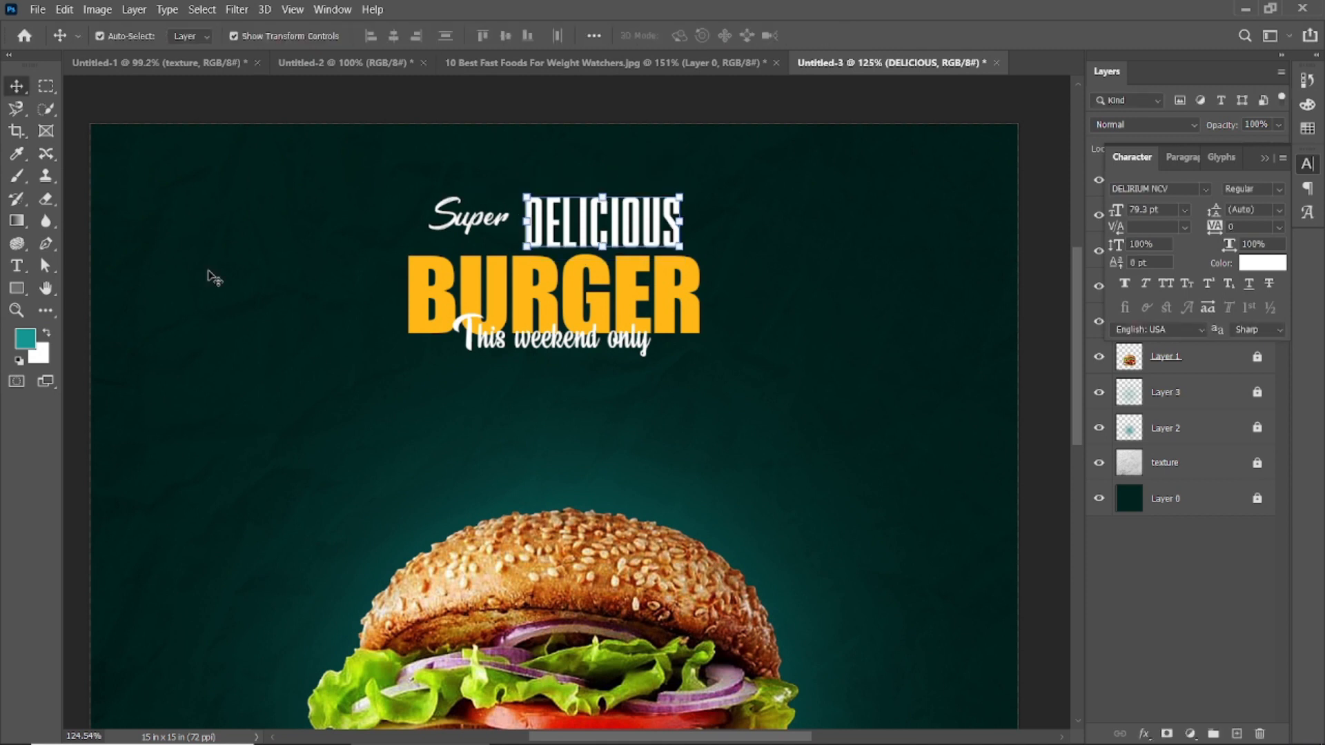
pyautogui.hotkey('ctrl', '0')
pyautogui.scroll(-2, 633, 549)
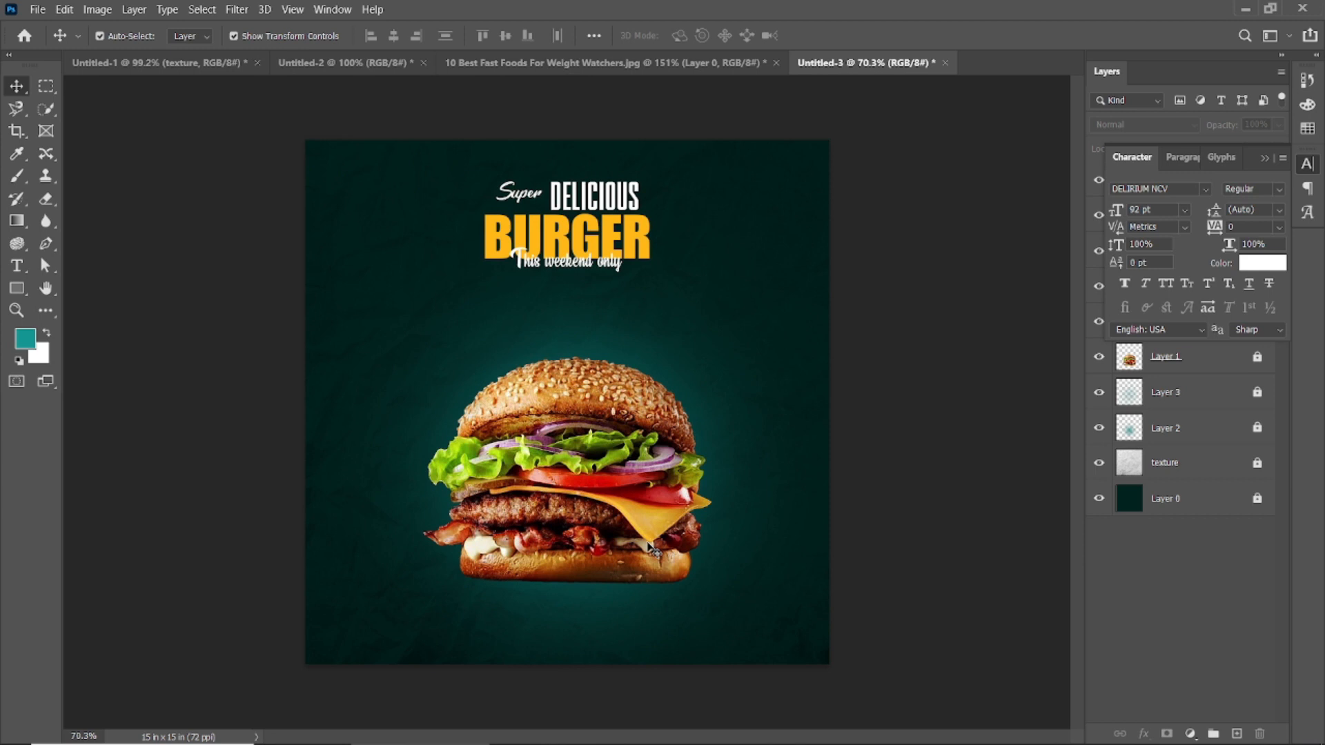
# Step: Unlock the burger image layer and scale the burger up proportionally from its centre
pyautogui.click(1281, 151)
pyautogui.click(697, 414)
pyautogui.moveTo(716, 352); pyautogui.dragTo(731, 337)
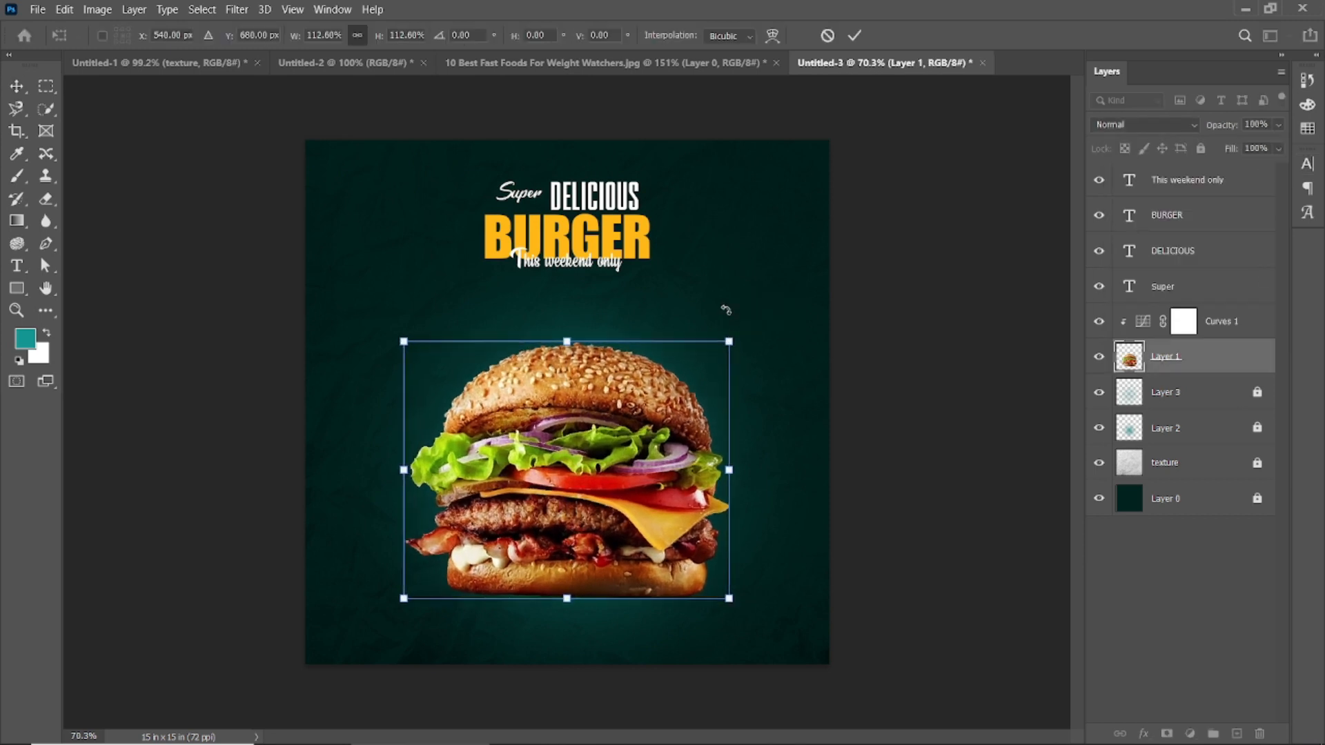
pyautogui.moveTo(733, 343); pyautogui.dragTo(746, 331)
pyautogui.click(854, 35)
# Step: Move all the headline texts together slightly down toward the burger
pyautogui.moveTo(465, 121); pyautogui.dragTo(661, 299)
pyautogui.moveTo(581, 234); pyautogui.dragTo(580, 244)
pyautogui.click(942, 198)
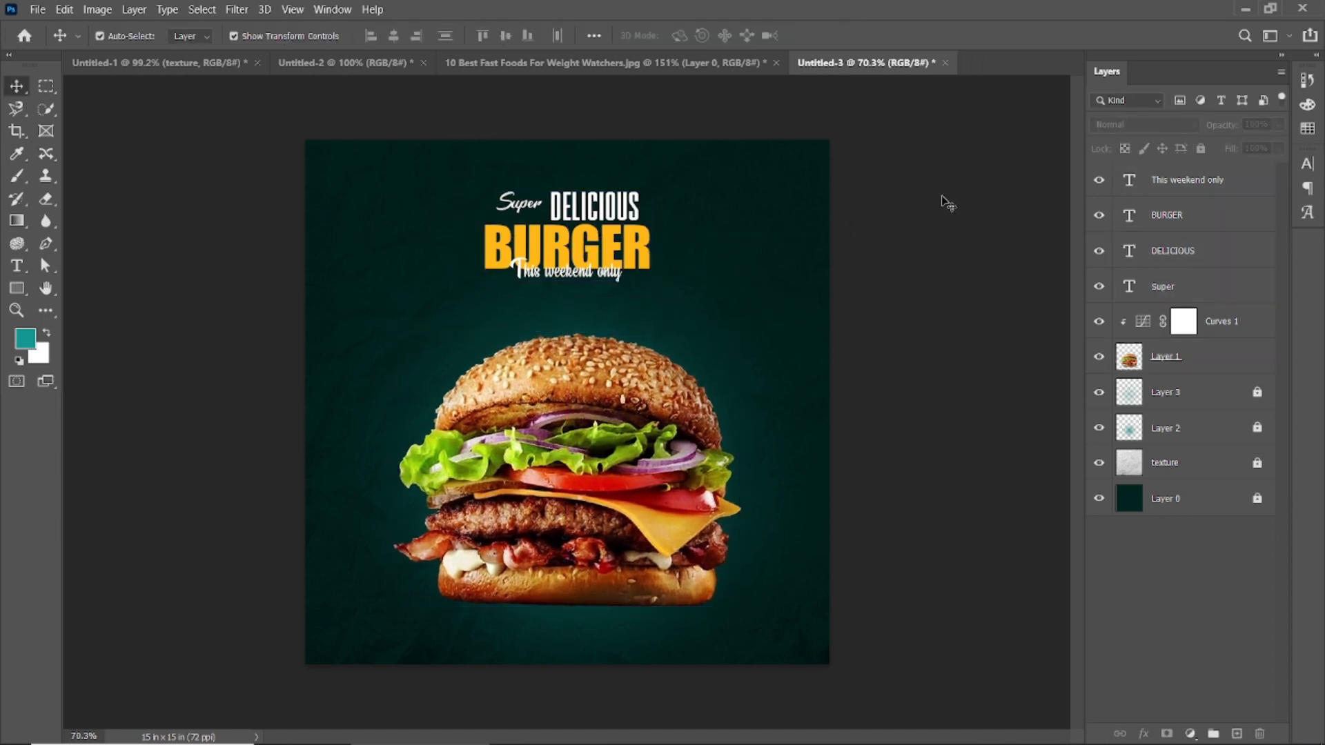
# Step: Duplicate the Super text into the empty area to the left of the burger's top bun
pyautogui.scroll(1, 368, 369)
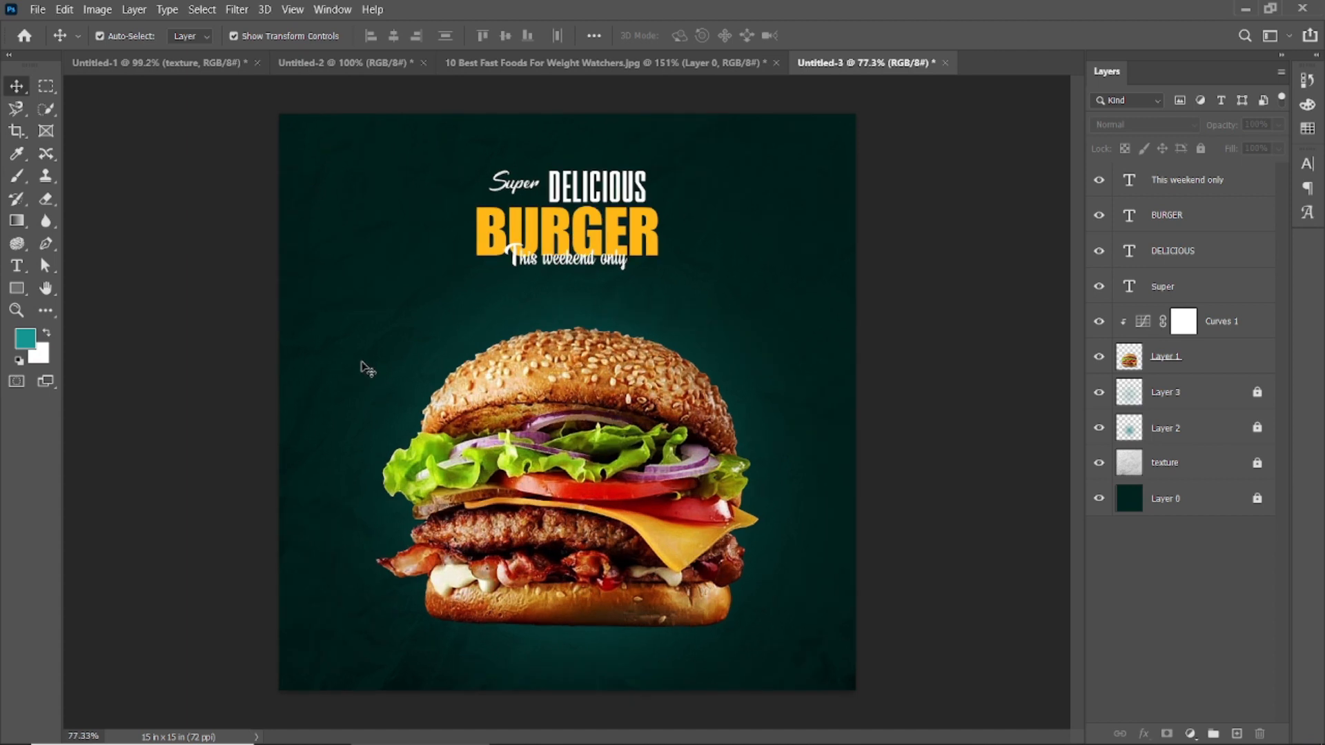
pyautogui.doubleClick(528, 193)
pyautogui.click(536, 164)
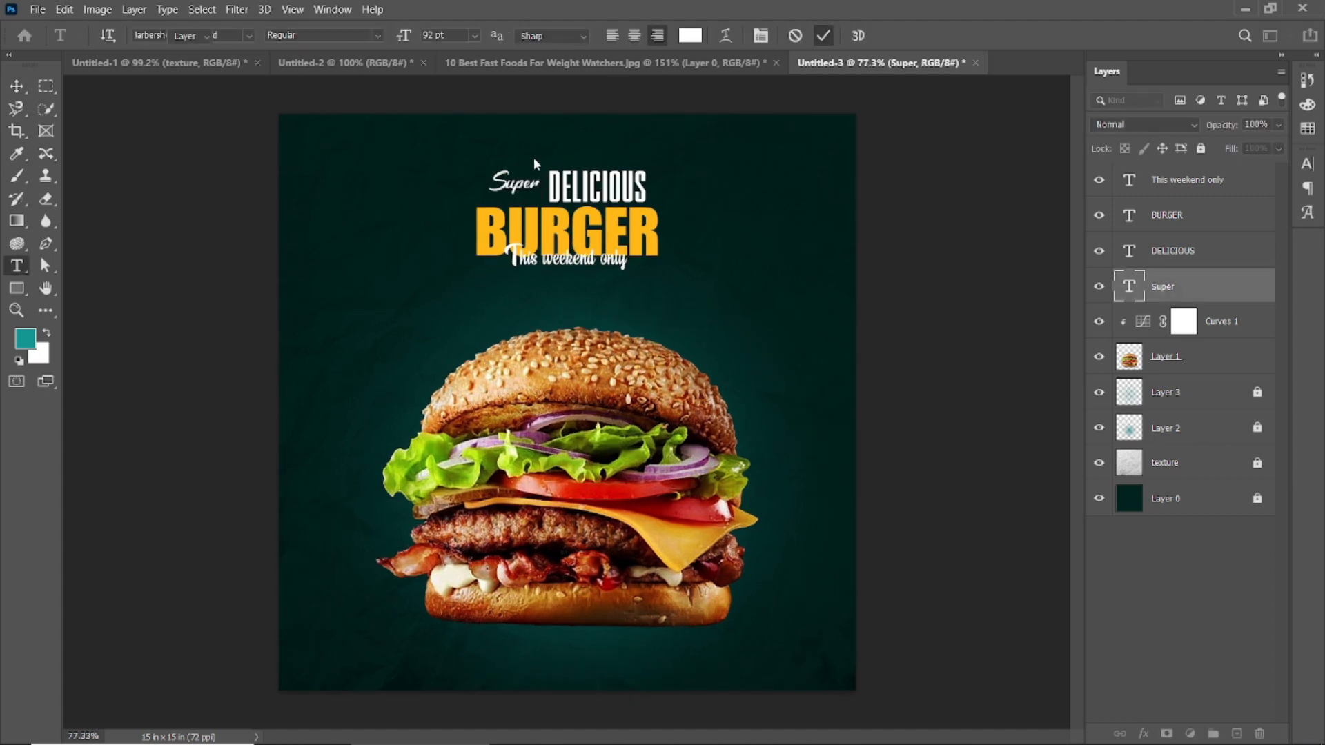
pyautogui.moveTo(425, 271); pyautogui.dragTo(351, 342)
# Step: Replace the new copy's wording with "Free home" and "Delicery" on two lines
pyautogui.doubleClick(352, 342)
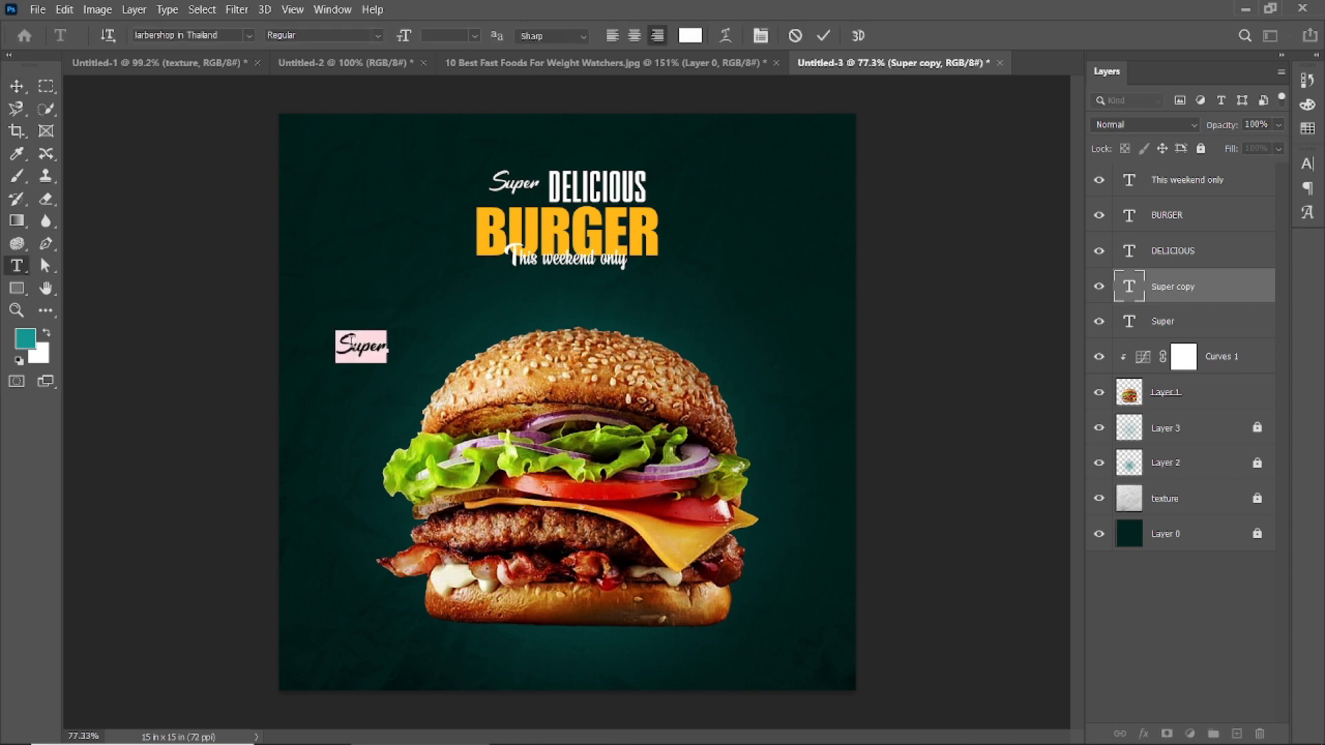
pyautogui.write('Free.')
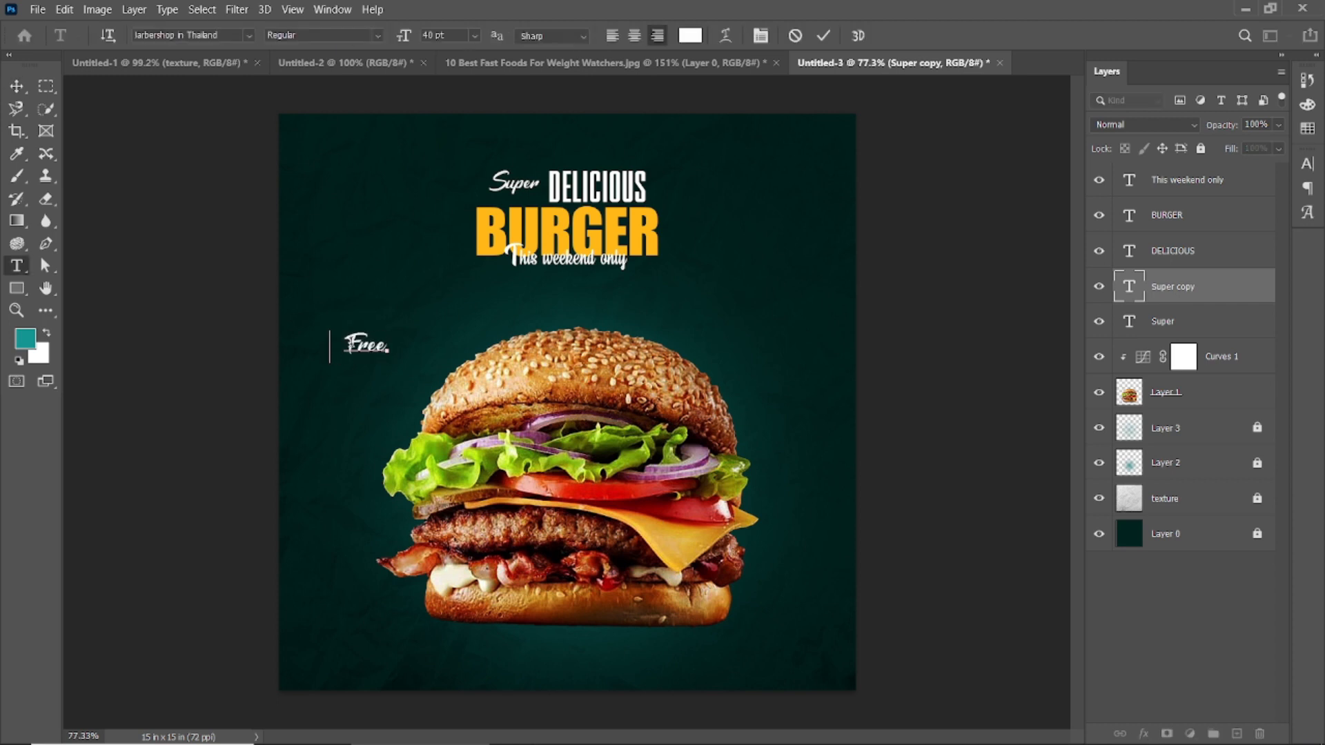
pyautogui.write(' home')
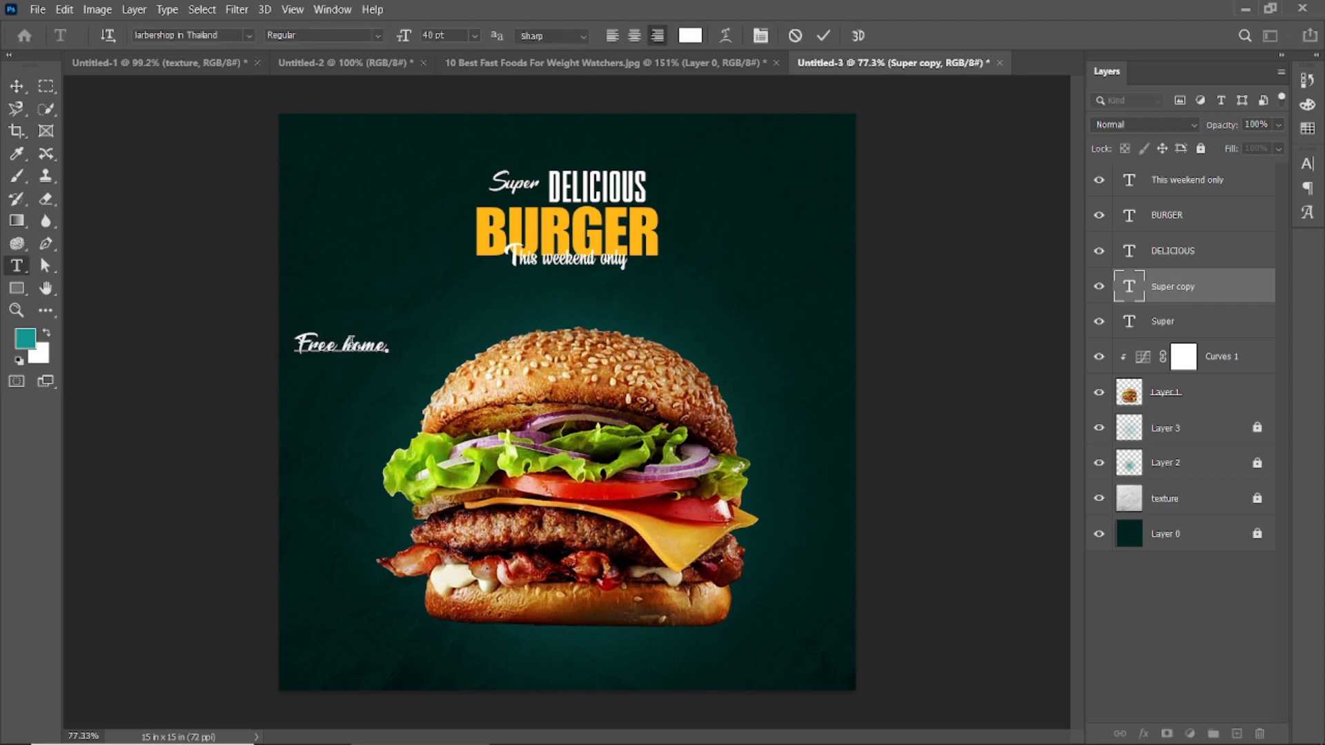
pyautogui.write('Delivery')
pyautogui.click(823, 35)
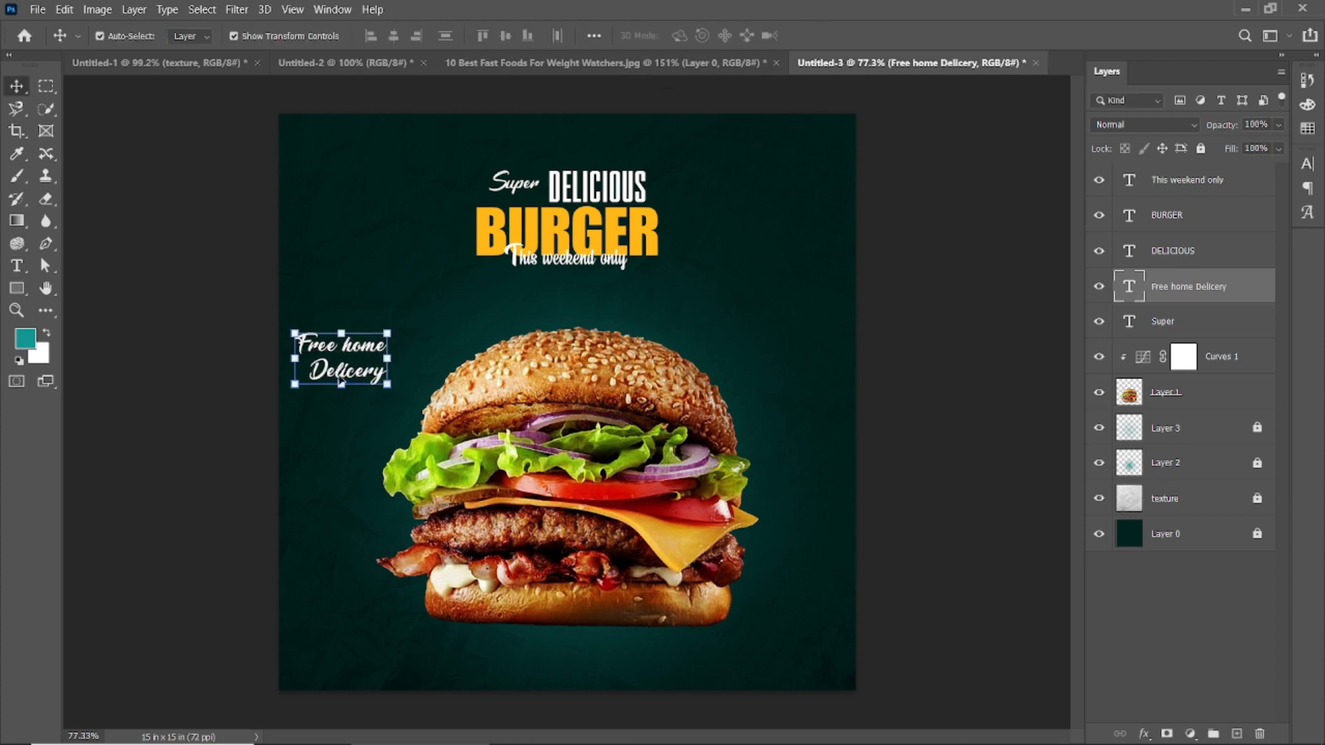
pyautogui.click(219, 36)
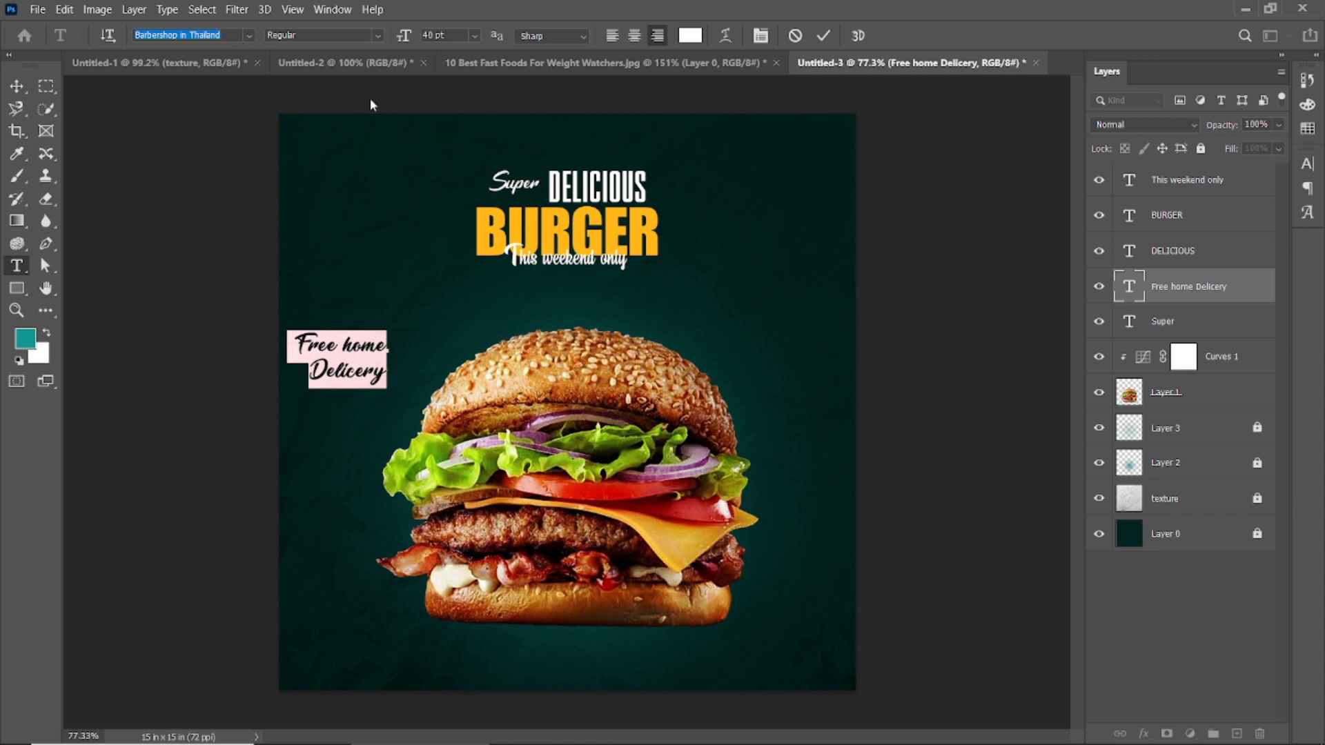
pyautogui.click(824, 36)
pyautogui.press('v')
pyautogui.click(934, 236)
# Step: Sample the BURGER text's amber yellow as the foreground colour
pyautogui.click(338, 377)
pyautogui.scroll(3, 330, 349)
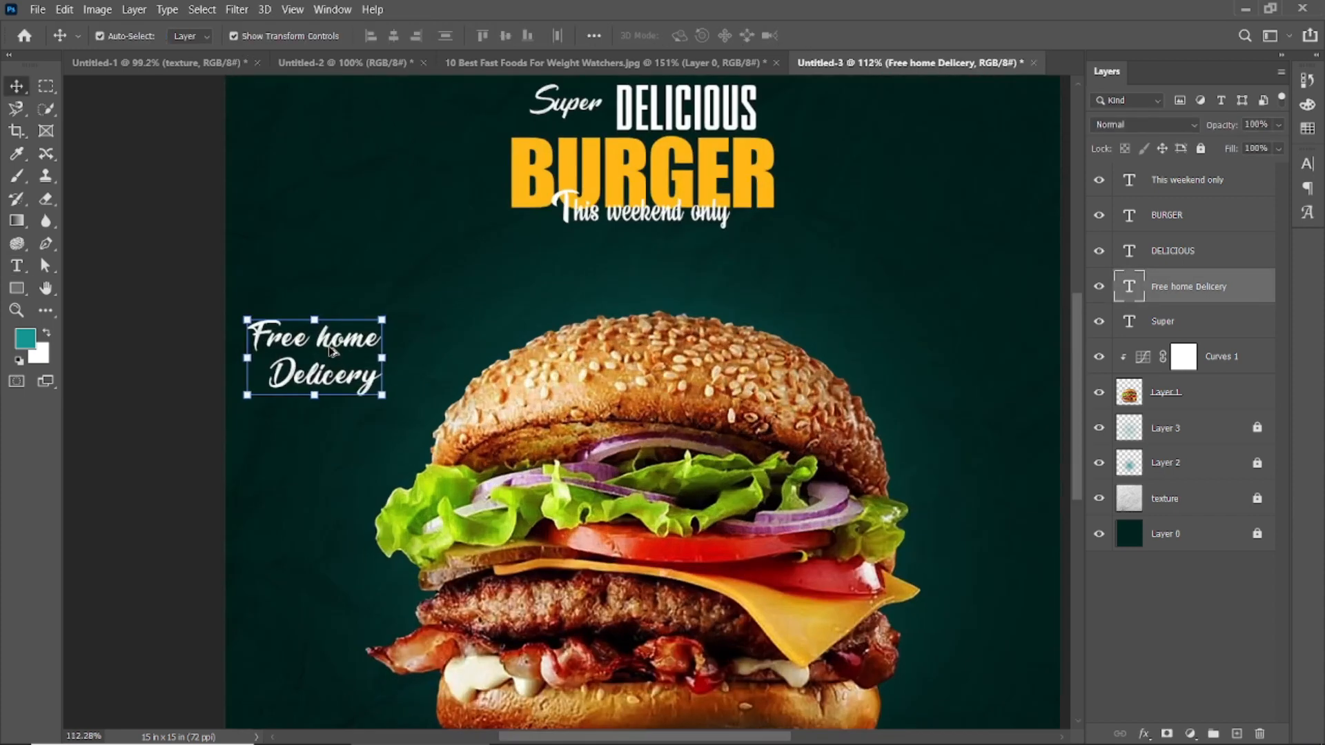
pyautogui.doubleClick(330, 348)
pyautogui.moveTo(257, 334); pyautogui.dragTo(381, 336)
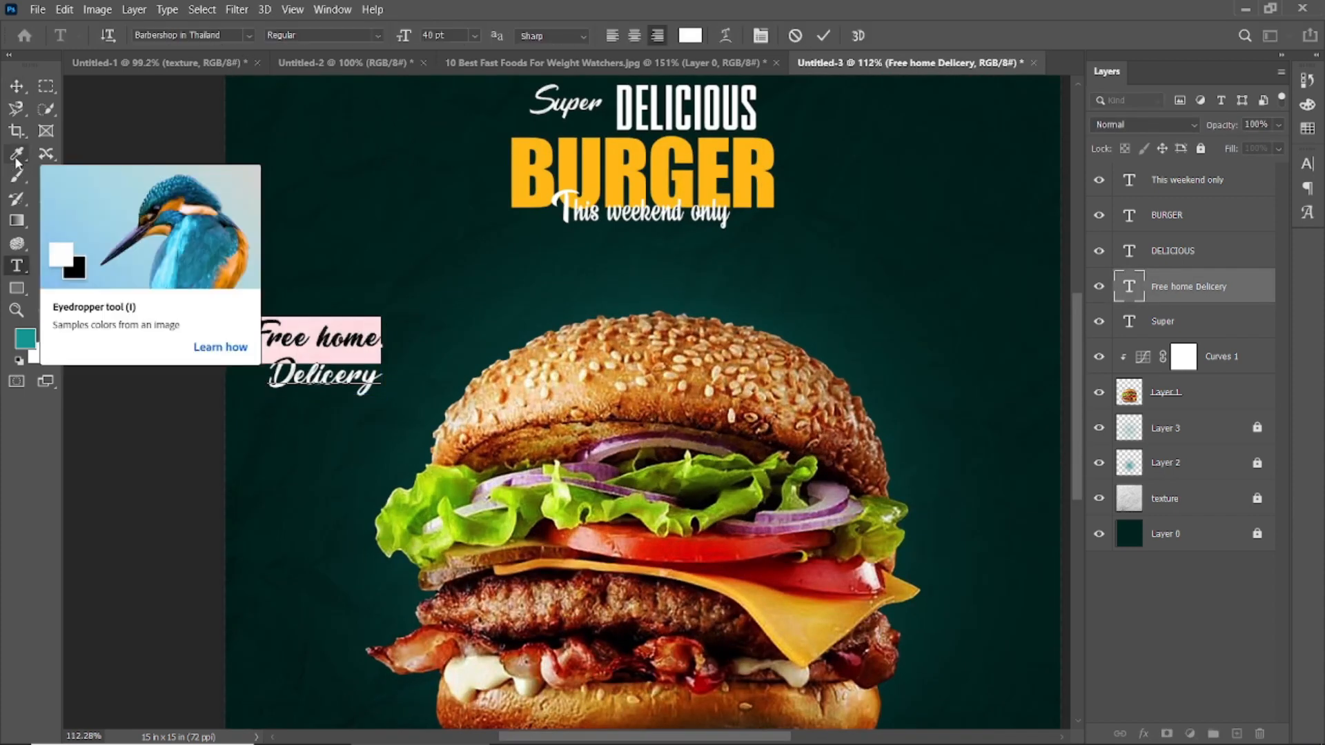
pyautogui.click(17, 156)
pyautogui.press('t')
pyautogui.scroll(-2, 332, 349)
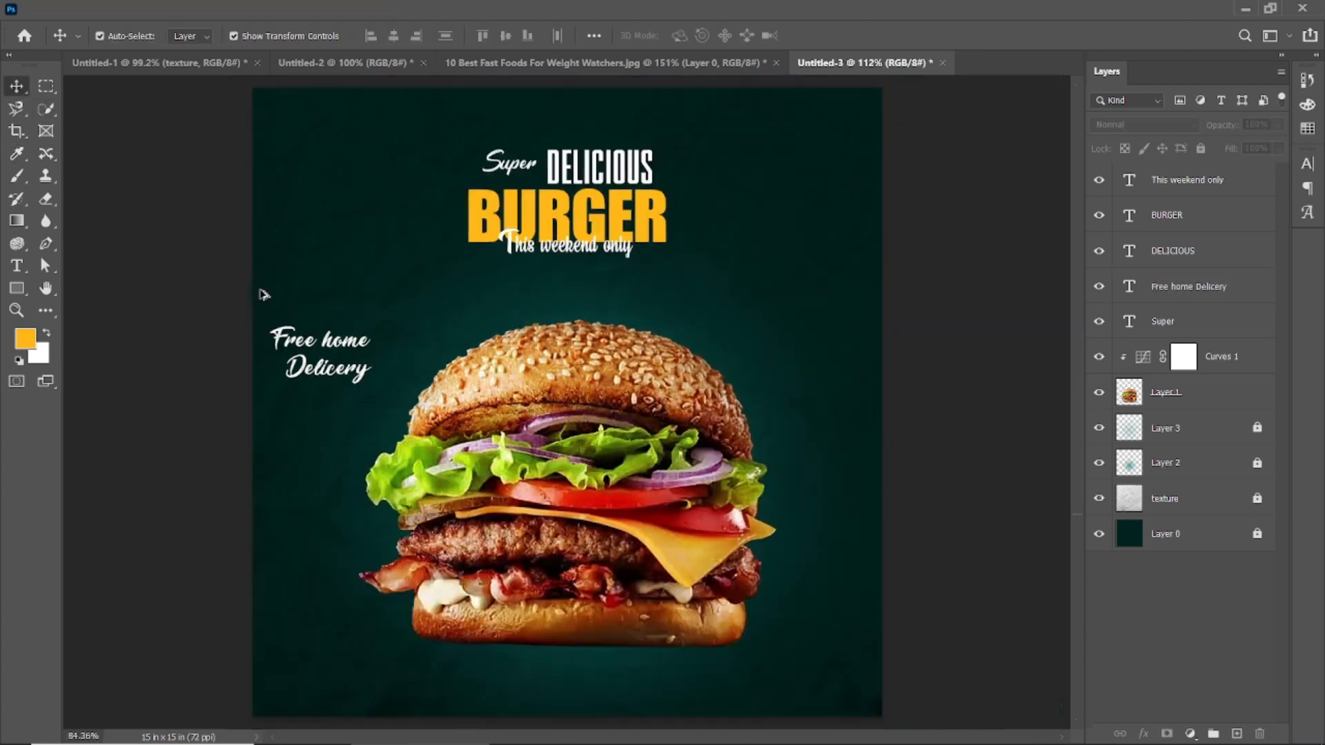
pyautogui.click(17, 155)
pyautogui.click(17, 87)
# Step: Recolour only the Free home line with the amber yellow sampled from BURGER
pyautogui.doubleClick(290, 344)
pyautogui.moveTo(266, 341); pyautogui.dragTo(371, 343)
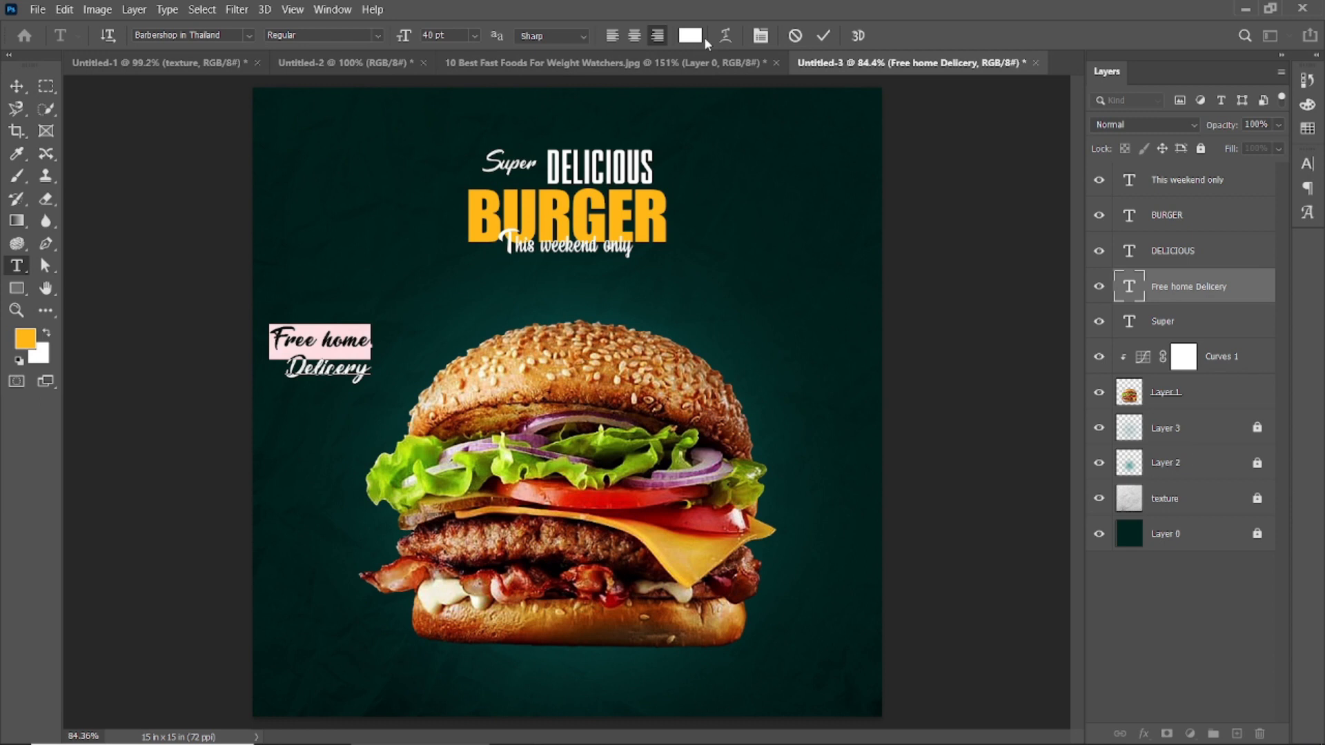
pyautogui.click(694, 37)
pyautogui.click(552, 209)
pyautogui.press('Return')
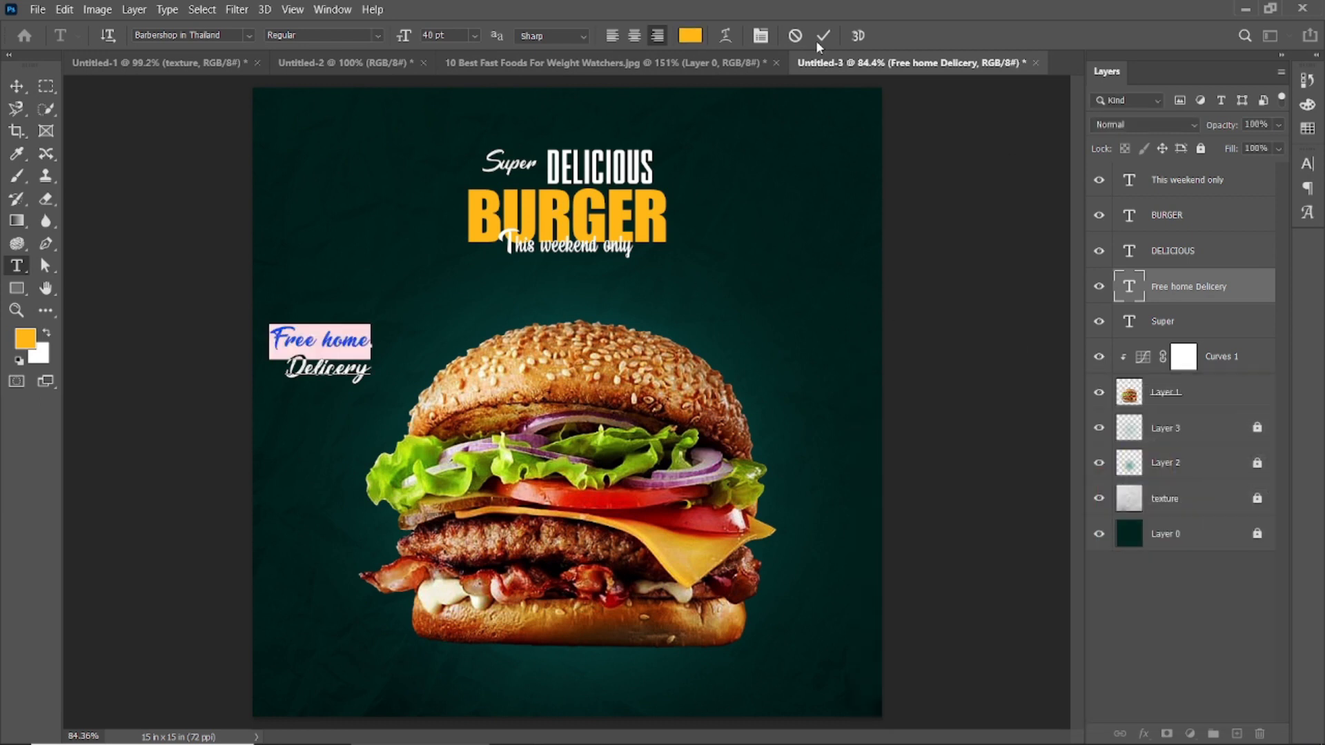
# Step: Scale the two-line Free home text down to 50.50% and position it beside the burger's top bun
pyautogui.click(823, 35)
pyautogui.moveTo(370, 384); pyautogui.dragTo(322, 357)
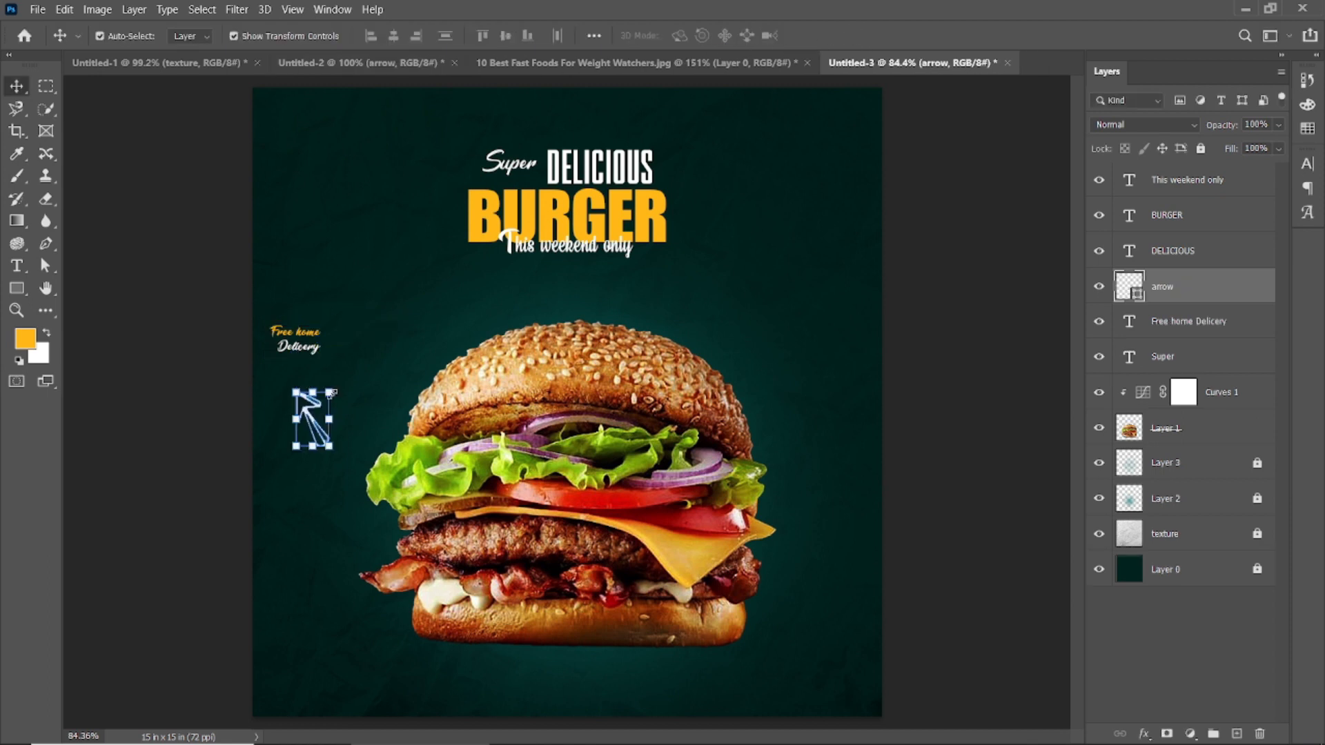
pyautogui.moveTo(308, 414); pyautogui.dragTo(327, 400)
pyautogui.click(854, 36)
pyautogui.click(935, 130)
# Step: Place the outlined arrow from Untitled-2 just below the Free home text, scaled small and pointing up at the text
pyautogui.scroll(3, 522, 243)
pyautogui.moveTo(221, 373); pyautogui.dragTo(293, 381)
pyautogui.moveTo(241, 472); pyautogui.dragTo(361, 389)
pyautogui.hotkey('ctrl', 't')
pyautogui.click(855, 36)
pyautogui.click(288, 350)
pyautogui.click(297, 372)
pyautogui.click(854, 35)
pyautogui.click(995, 182)
pyautogui.hotkey('ctrl', '0')
pyautogui.hotkey('ctrl', 'z')
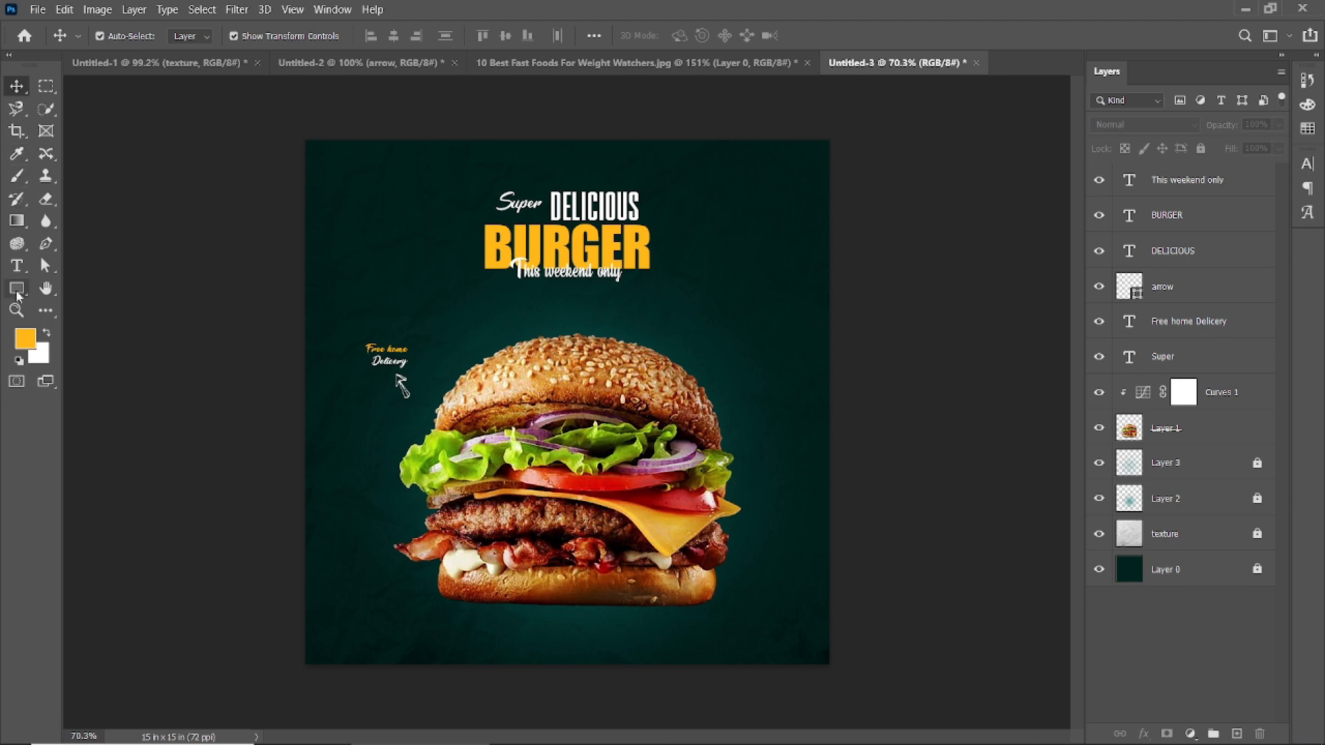
# Step: Add a Montserrat Regular text line reading "FOLLOW US NOW" above the headline
pyautogui.press('t')
pyautogui.click(720, 178)
pyautogui.click(207, 35)
pyautogui.write('mont')
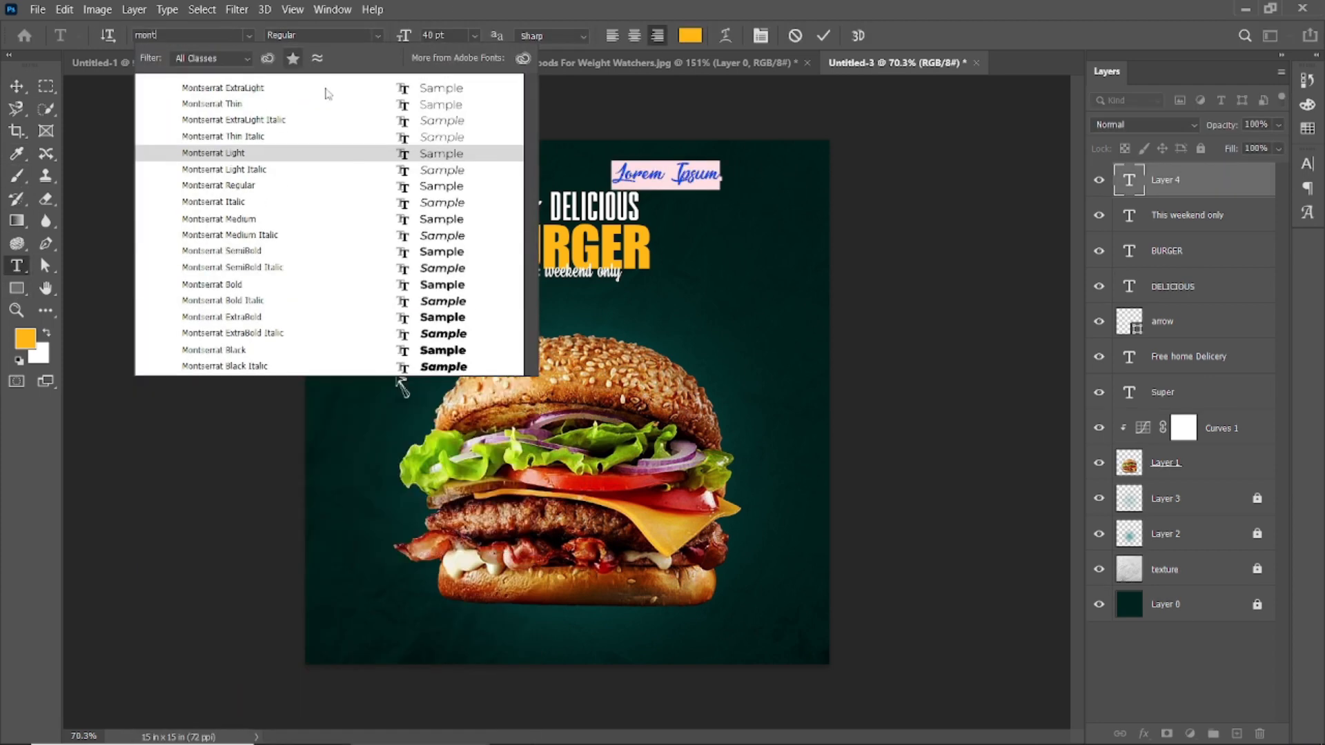
pyautogui.click(281, 187)
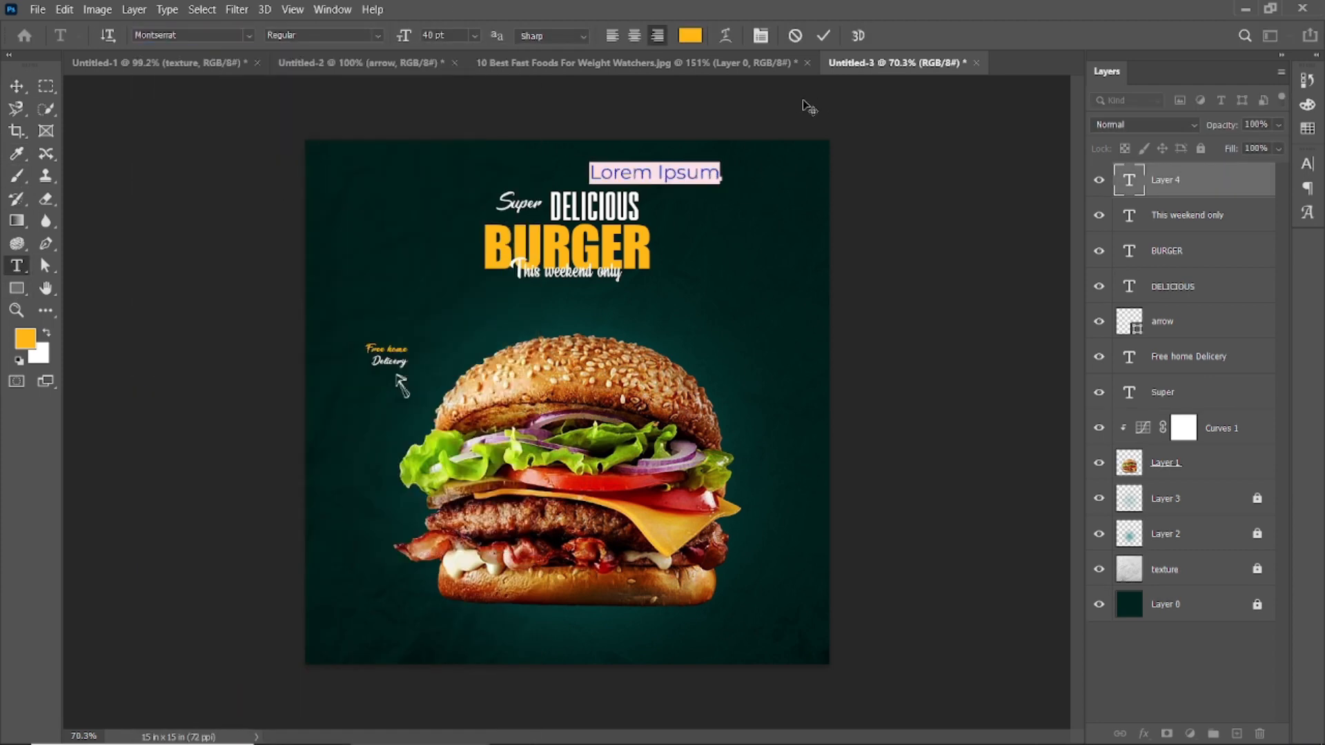
pyautogui.write('FOLLOW US')
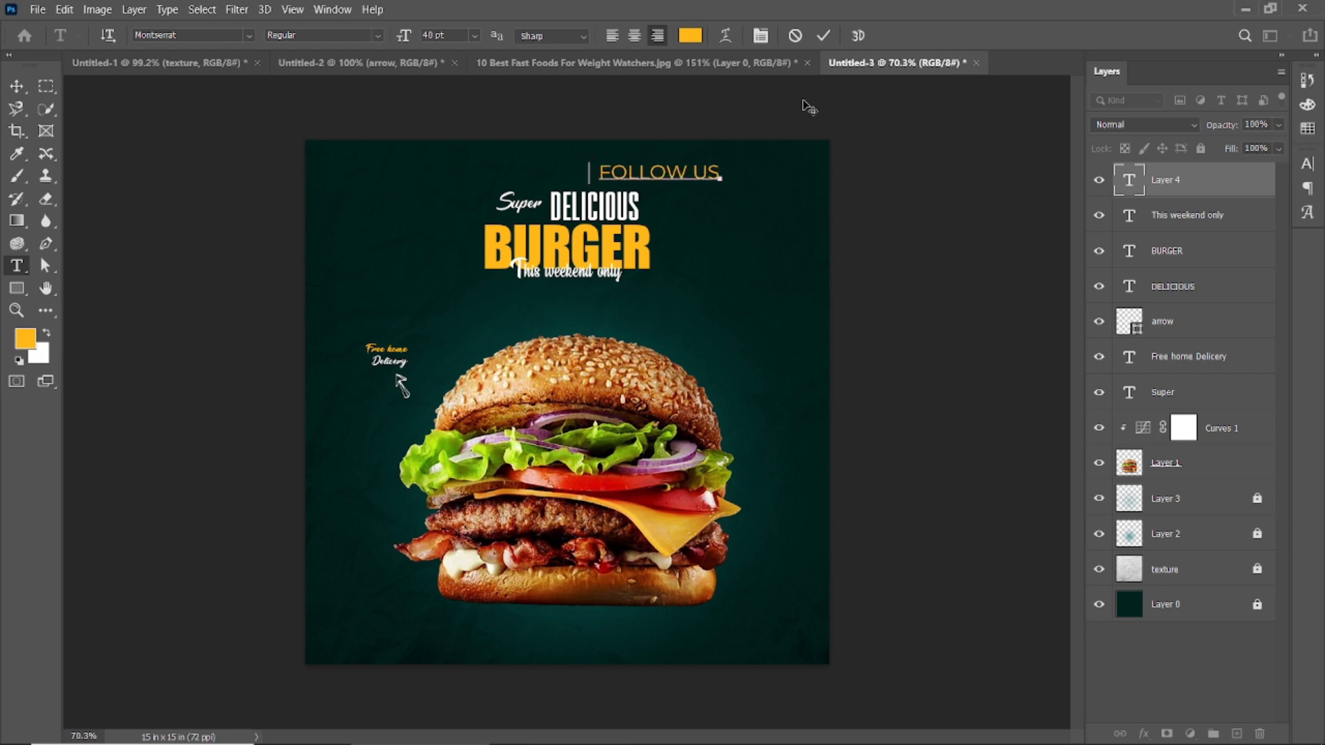
pyautogui.write(' NOW')
# Step: Recolour the FOLLOW US NOW text white
pyautogui.click(701, 40)
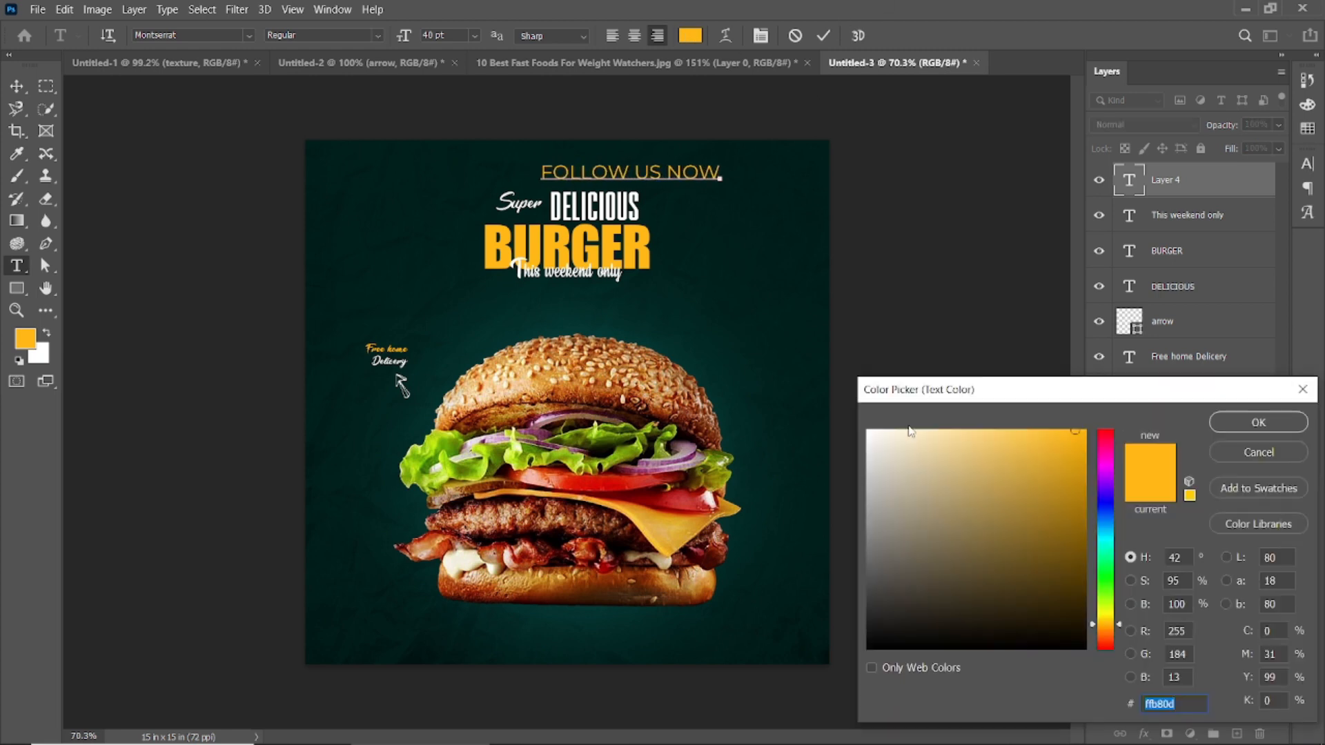
pyautogui.click(1261, 419)
pyautogui.hotkey('ctrl', 'Return')
pyautogui.tripleClick(674, 179)
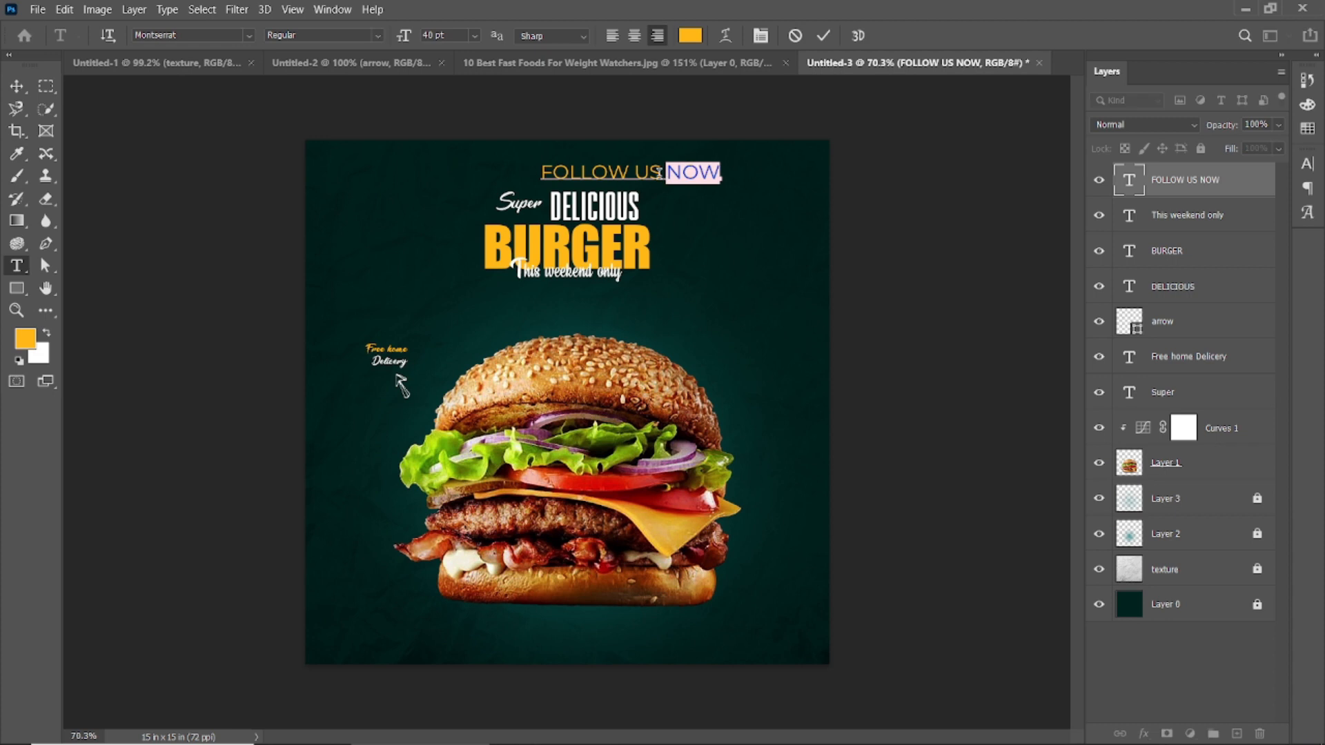
pyautogui.click(690, 35)
pyautogui.click(868, 431)
pyautogui.click(1230, 425)
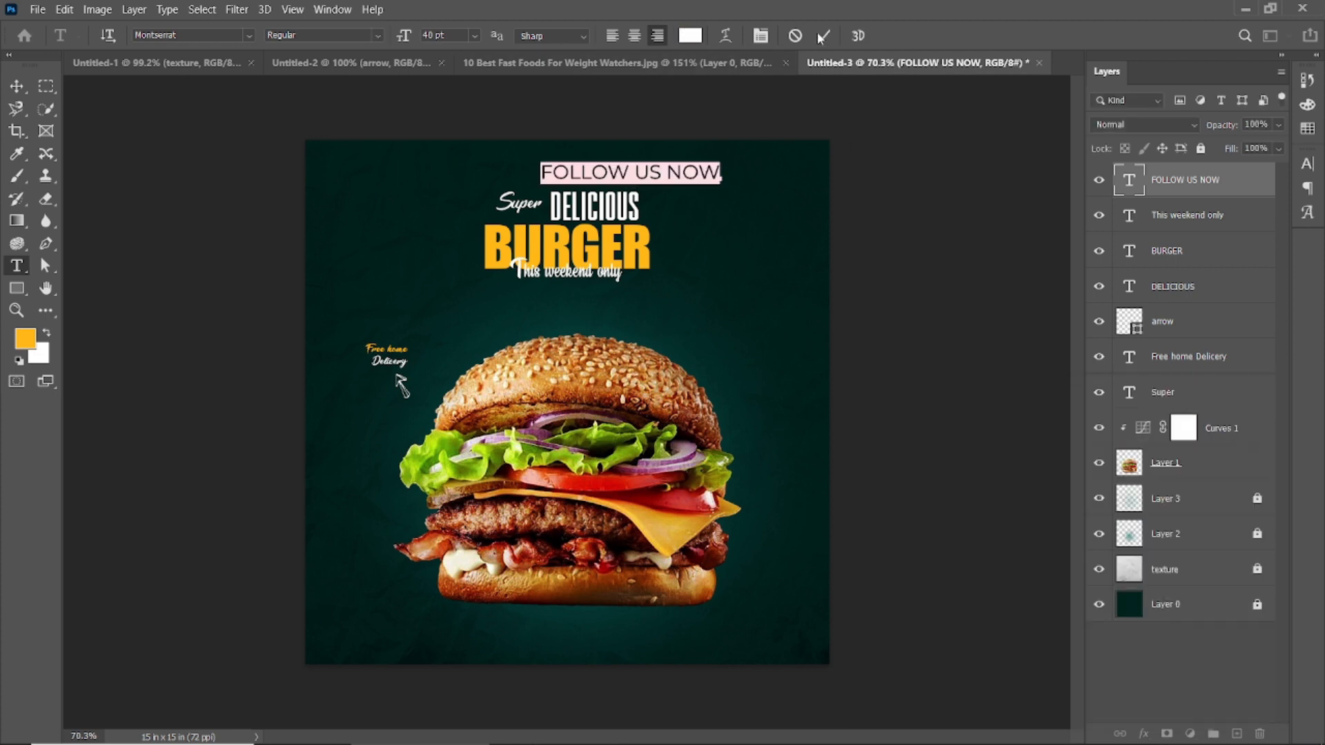
pyautogui.click(823, 35)
# Step: Shrink the FOLLOW US NOW text and position it up beside the DELICIOUS headline
pyautogui.press('v')
pyautogui.moveTo(540, 163); pyautogui.dragTo(662, 174)
pyautogui.click(887, 195)
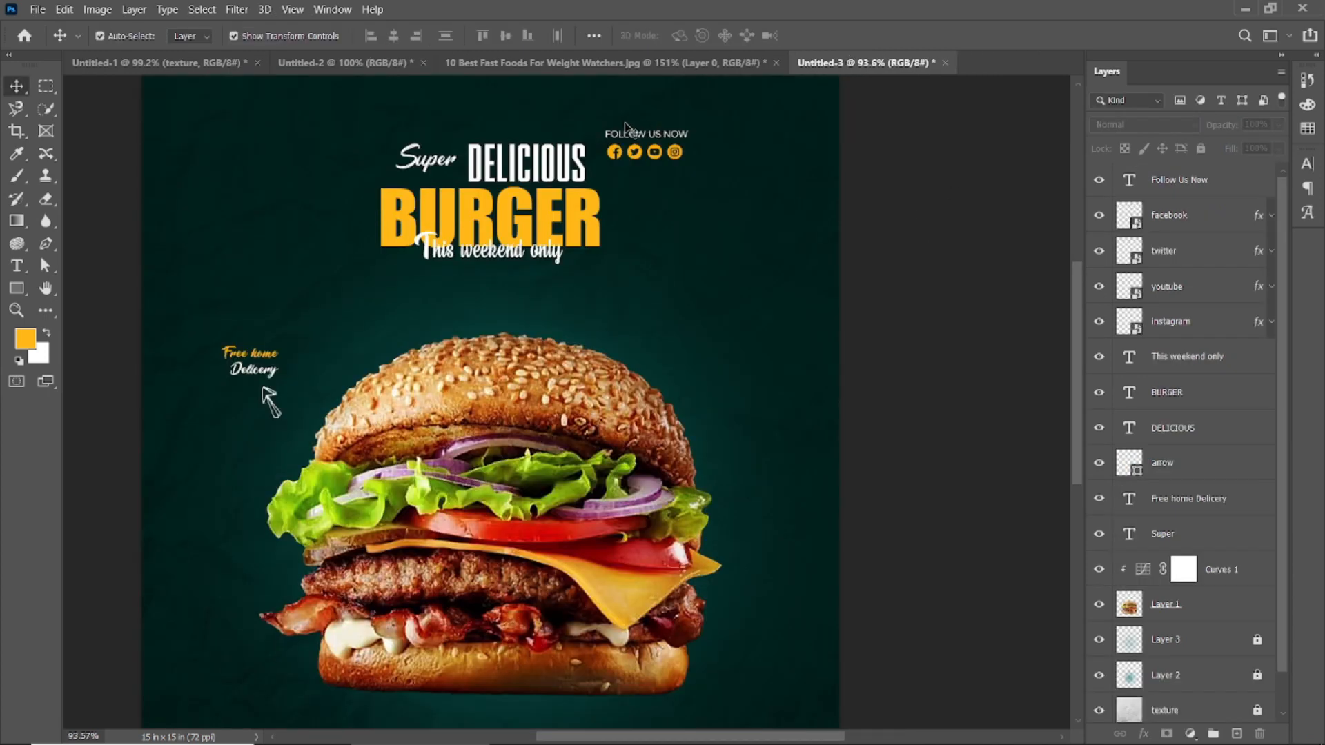
pyautogui.moveTo(594, 148); pyautogui.dragTo(723, 113)
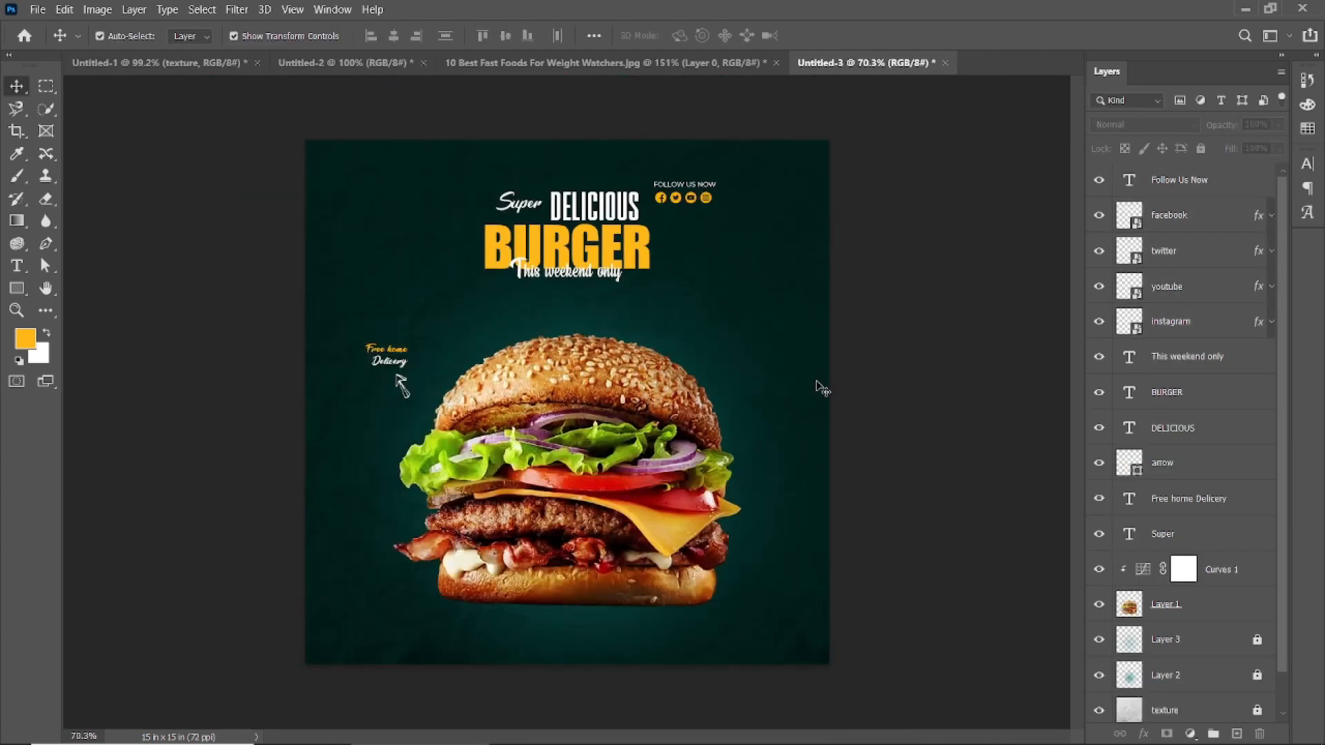
# Step: Create a 1080 × 1080 px rectangle with no fill and a 1 px white outline, fit it to the canvas and lock it
pyautogui.press('u')
pyautogui.click(591, 244)
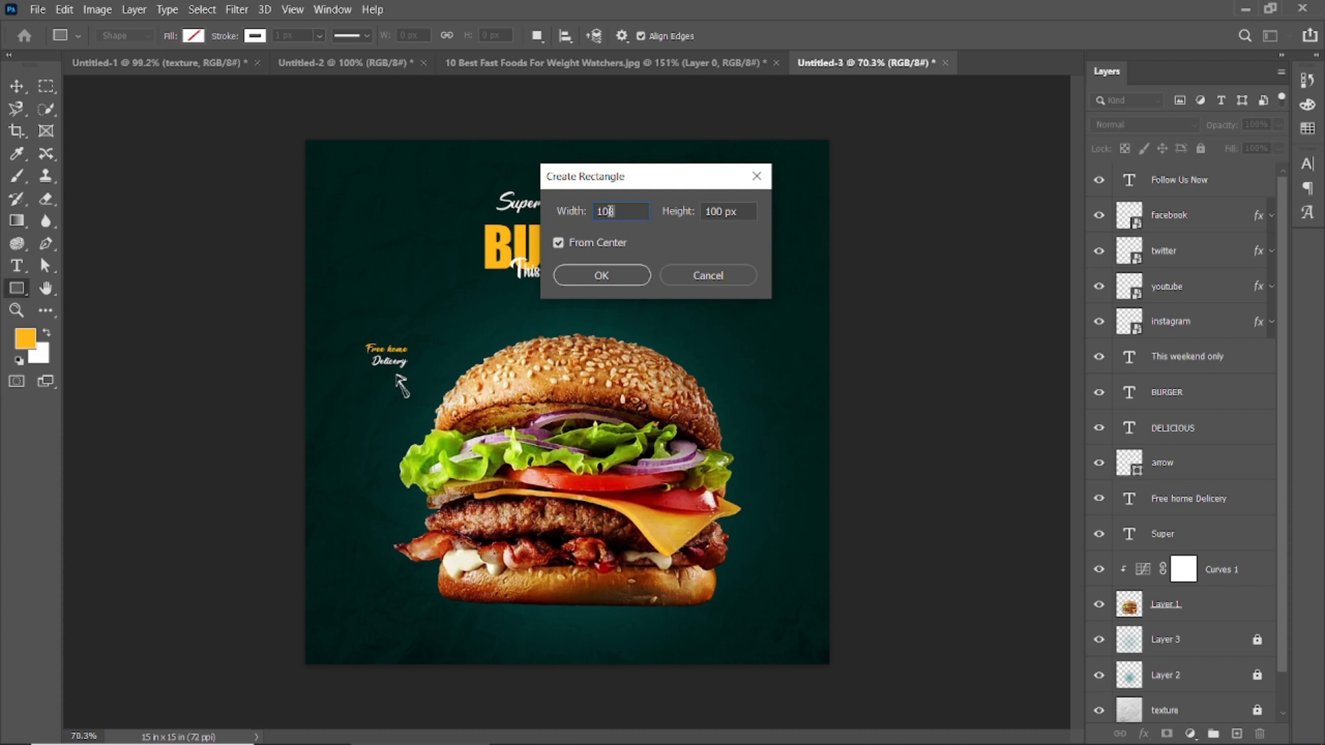
pyautogui.click(608, 276)
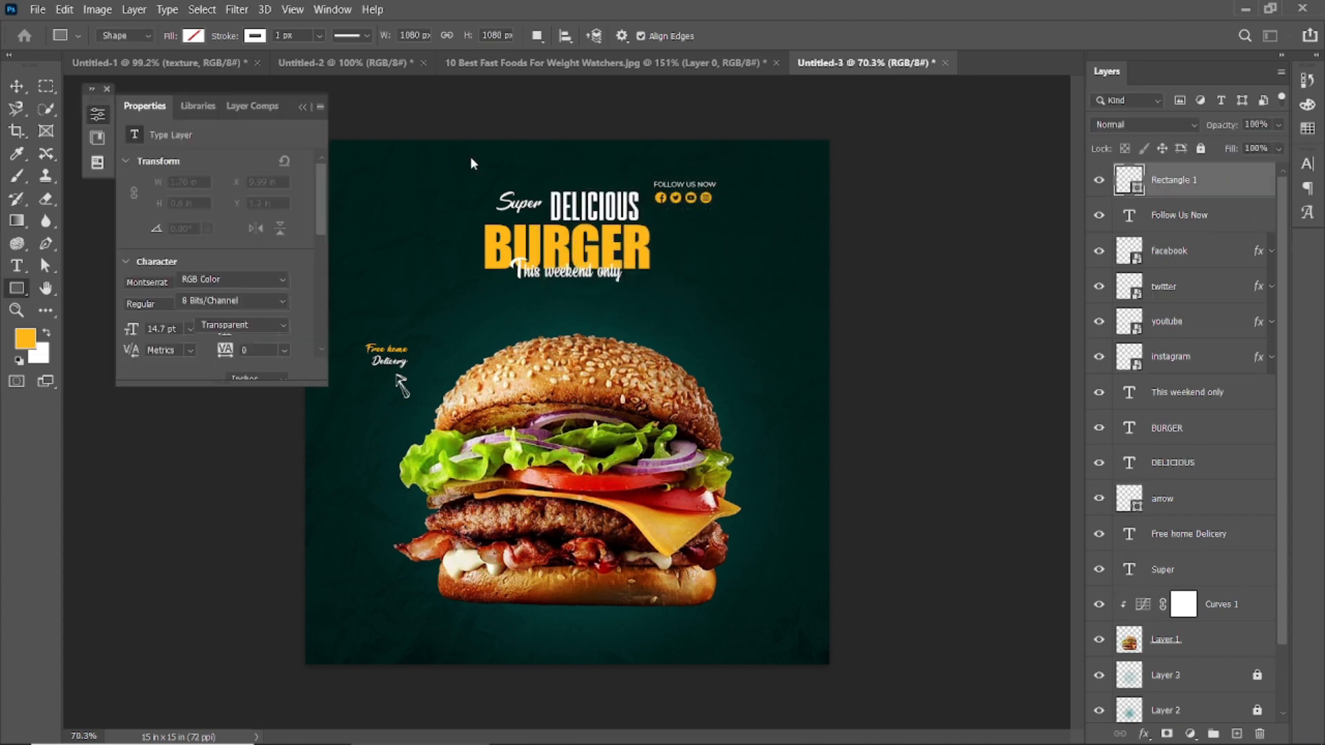
pyautogui.click(302, 106)
pyautogui.hotkey('ctrl', 't')
pyautogui.moveTo(543, 129); pyautogui.dragTo(696, 258)
pyautogui.click(815, 36)
pyautogui.click(1199, 150)
# Step: Unlock the rectangle outline, scale it down about its centre to form an even inner border, and lock it again
pyautogui.moveTo(663, 173); pyautogui.dragTo(715, 203)
pyautogui.scroll(3, 728, 214)
pyautogui.scroll(-1, 966, 234)
pyautogui.click(1195, 181)
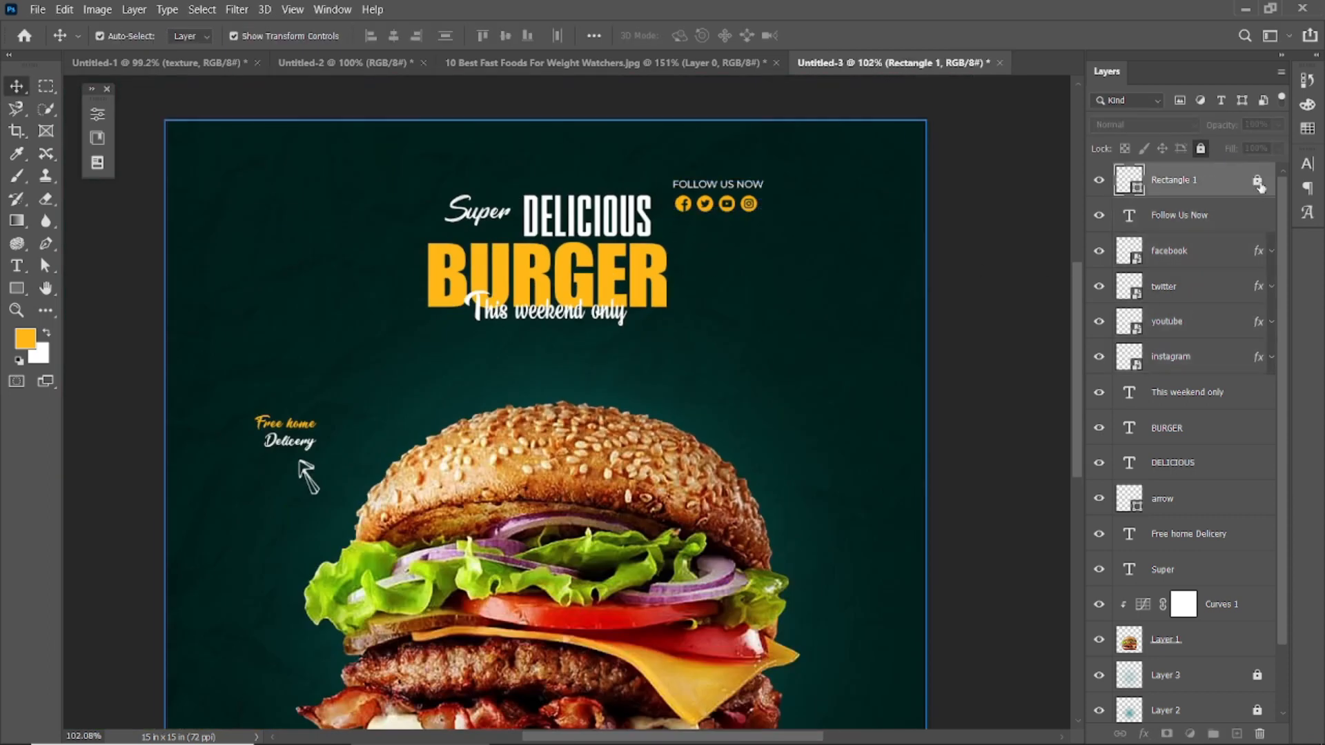
pyautogui.click(1257, 181)
pyautogui.scroll(-2, 891, 259)
pyautogui.moveTo(881, 88); pyautogui.dragTo(867, 117)
pyautogui.click(855, 35)
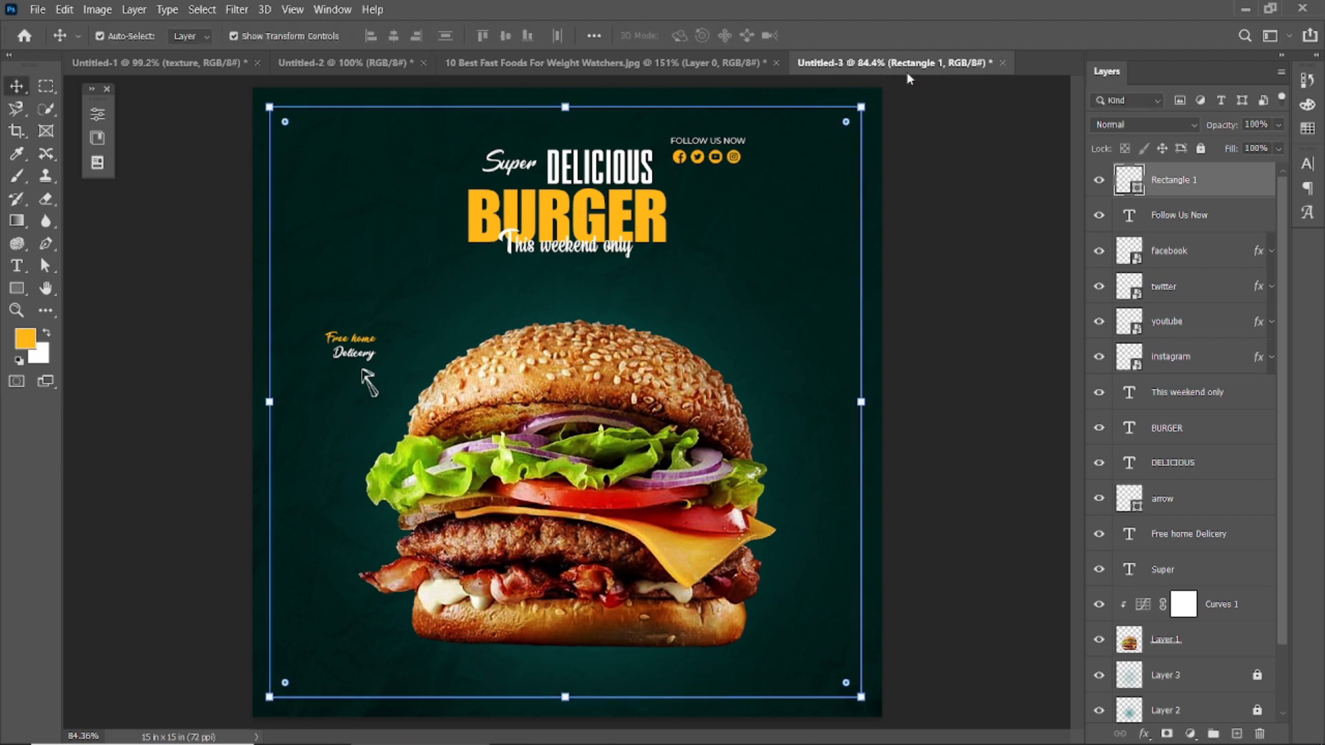
pyautogui.click(1201, 148)
# Step: Move the FOLLOW US NOW text together with its four social icons into the border's upper-right corner
pyautogui.scroll(2, 769, 163)
pyautogui.scroll(2, 770, 163)
pyautogui.moveTo(449, 227); pyautogui.dragTo(822, 216)
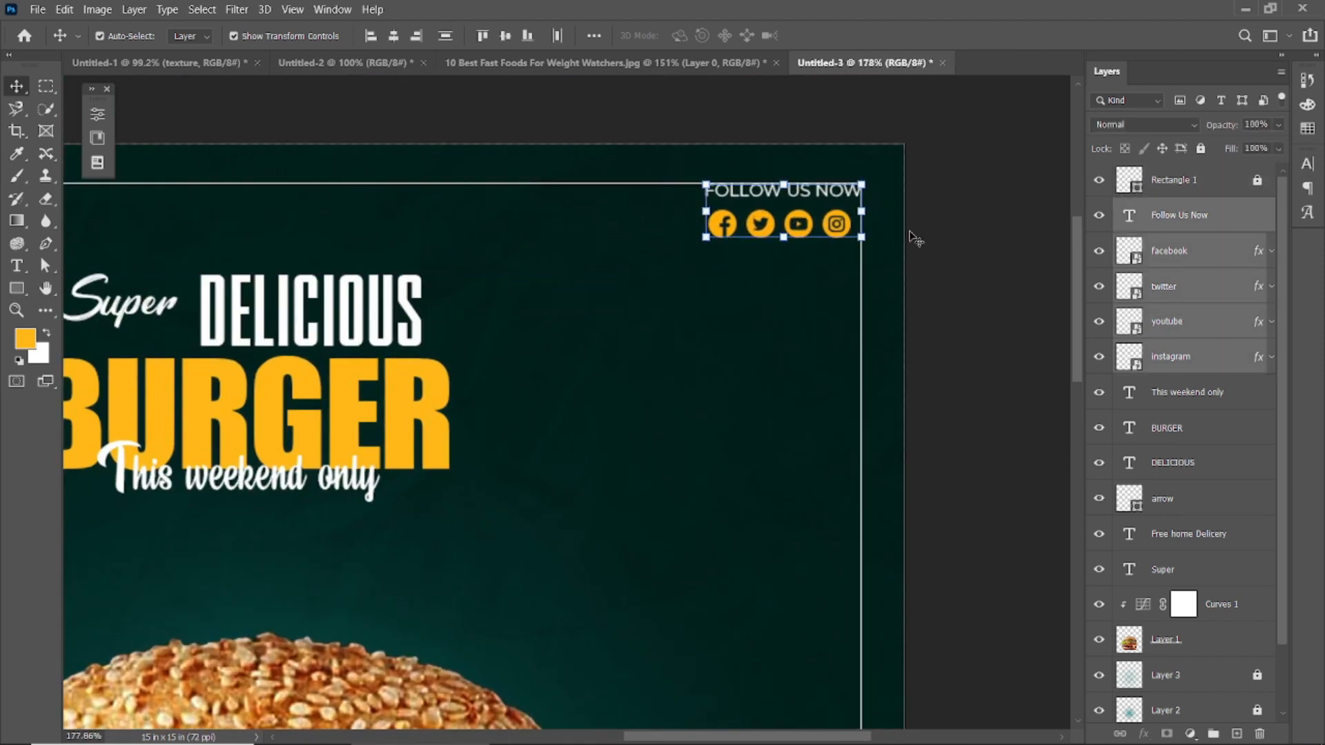
pyautogui.click(979, 239)
pyautogui.scroll(-6, 830, 283)
pyautogui.scroll(2, 543, 502)
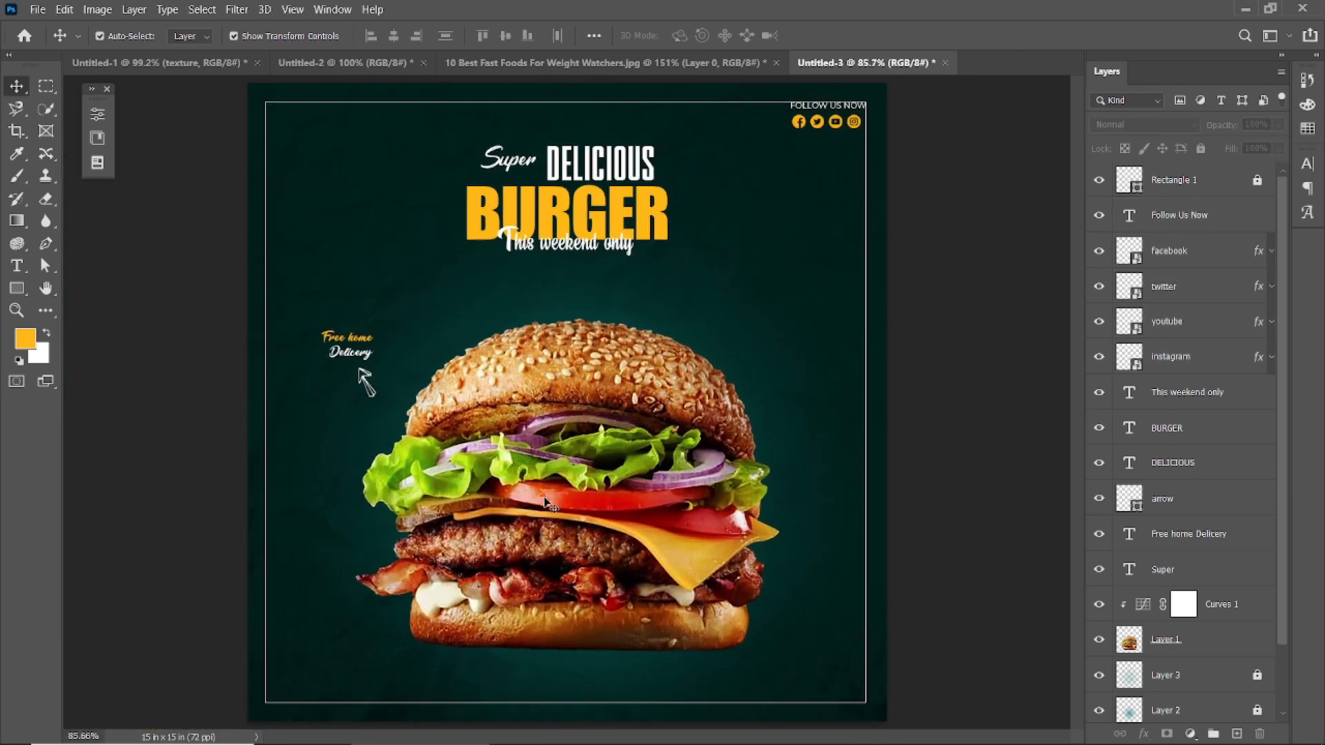
# Step: Close the 10 Best Fast Foods For Weight Watchers.jpg document
pyautogui.click(690, 62)
pyautogui.click(776, 62)
pyautogui.click(686, 296)
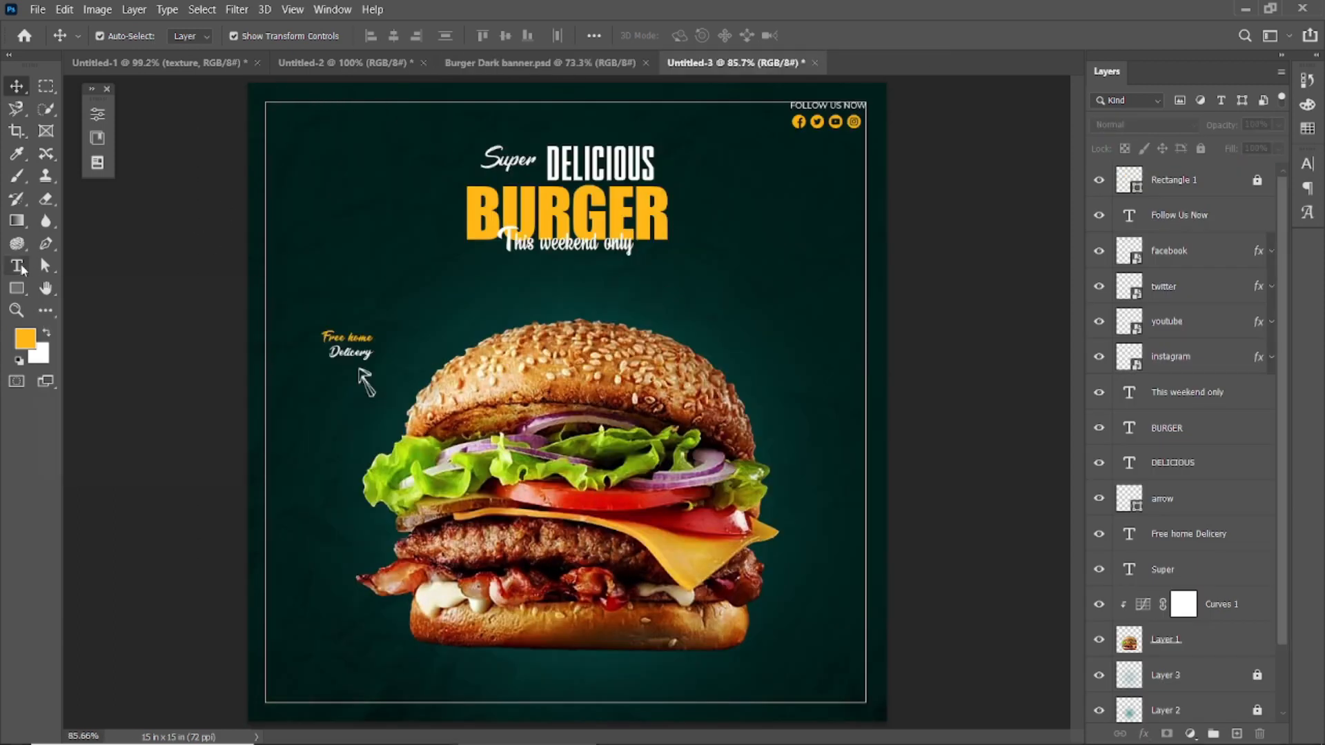
# Step: Add the contact phone number near the border's lower-left corner in the amber yellow sampled from BURGER
pyautogui.click(18, 266)
pyautogui.click(689, 37)
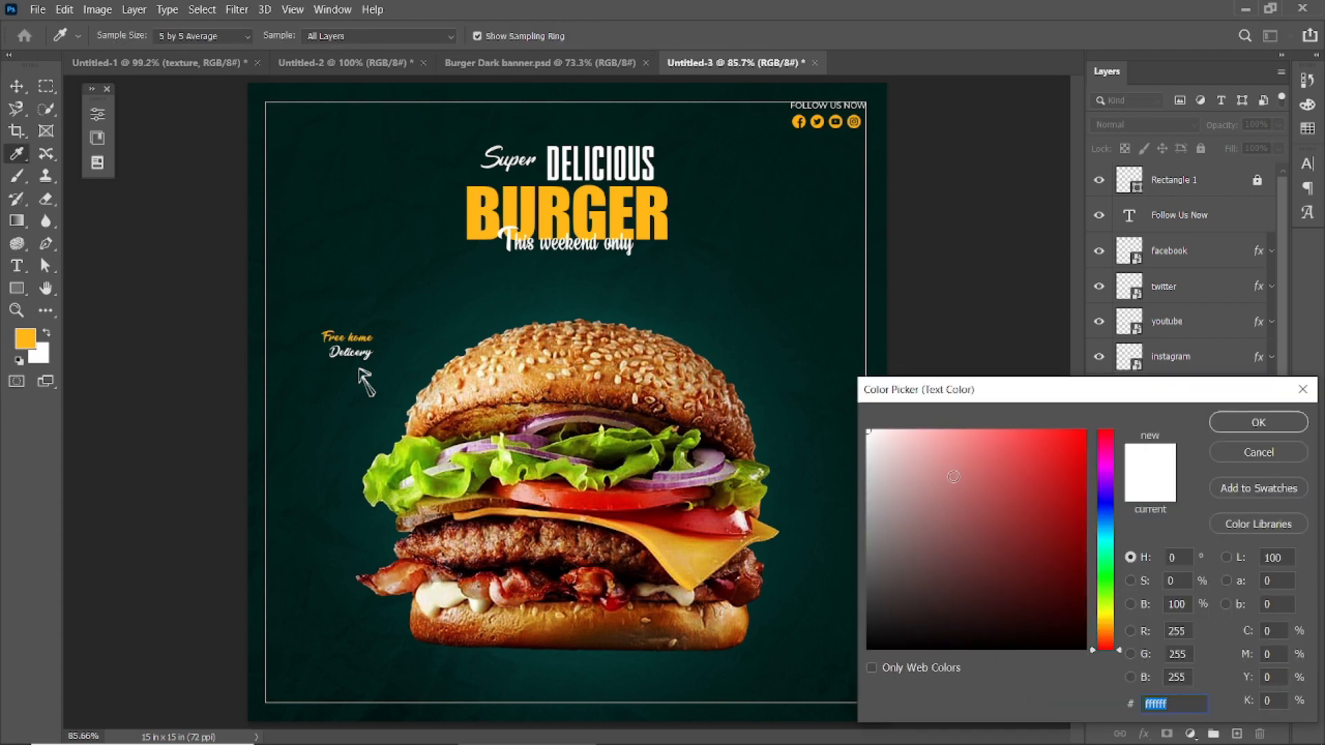
pyautogui.click(521, 209)
pyautogui.click(531, 206)
pyautogui.press('Return')
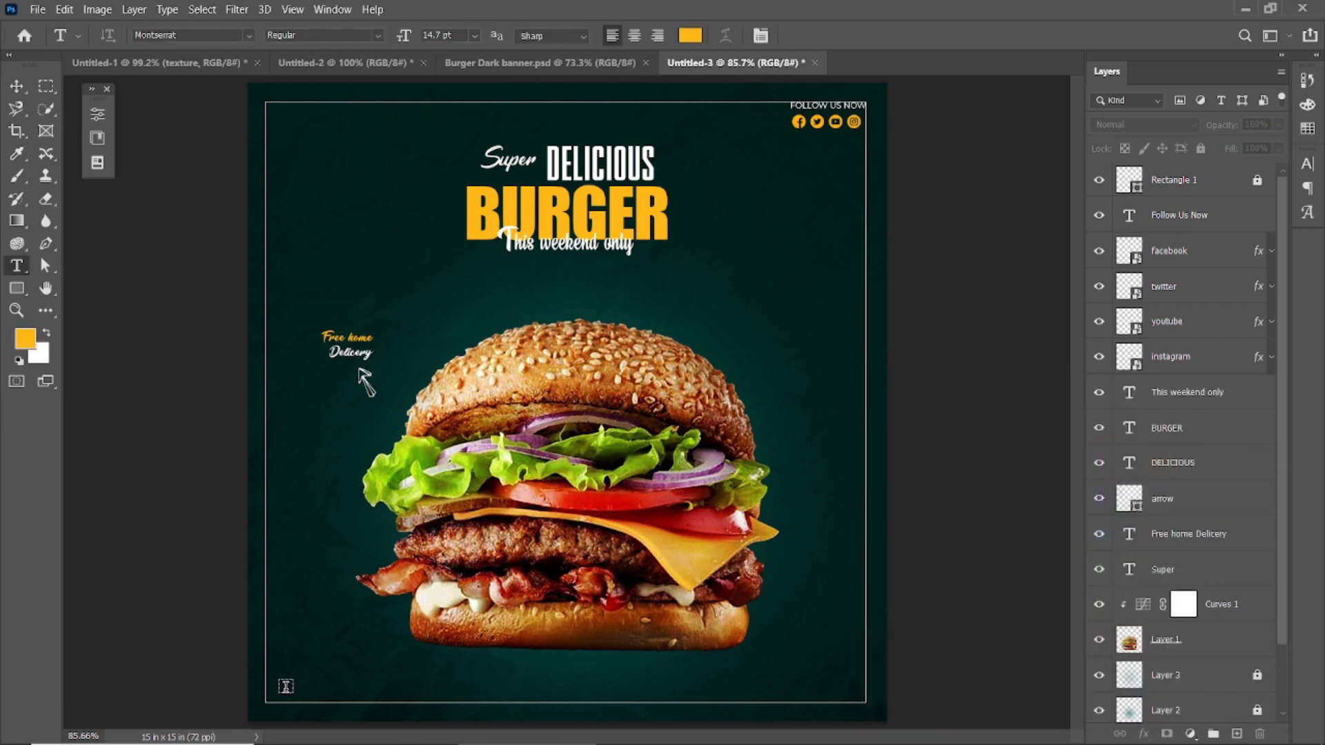
pyautogui.click(285, 686)
pyautogui.write('000 123 456 78')
pyautogui.click(823, 35)
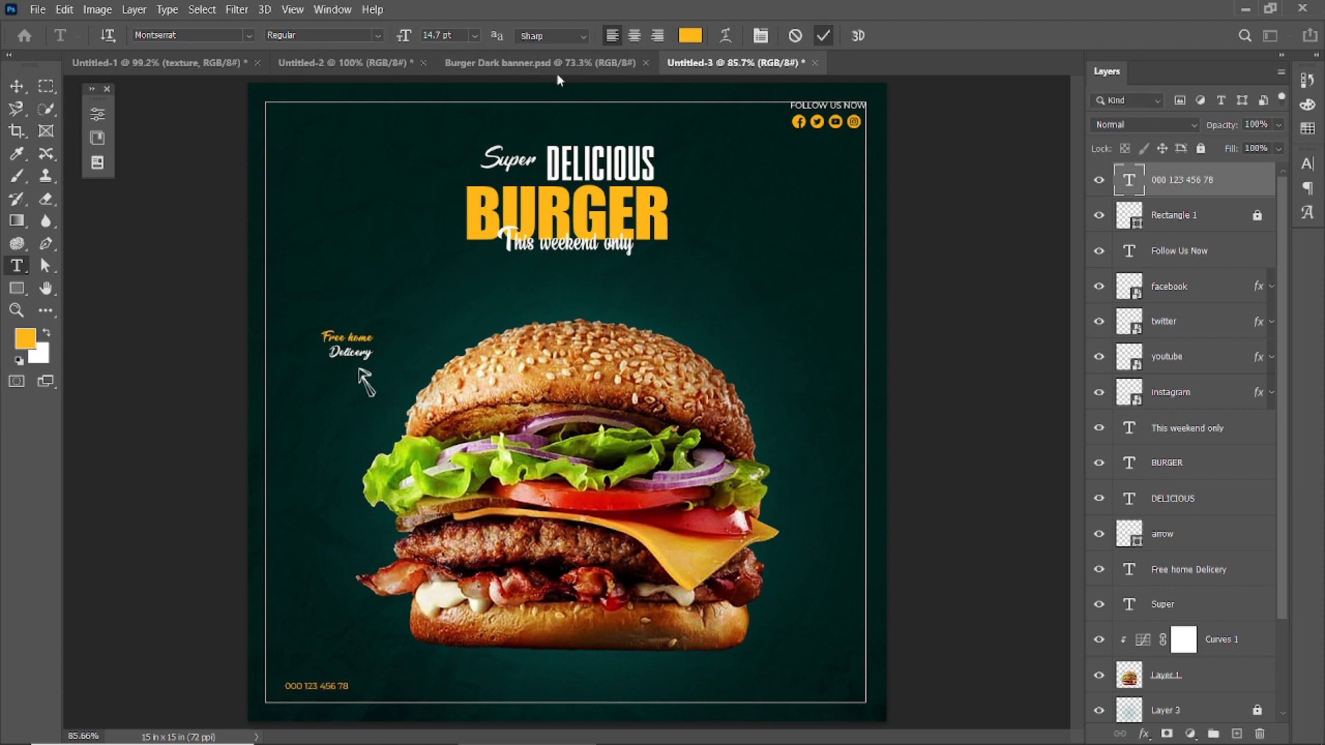
# Step: Set the phone number text to Montserrat Bold at 22 pt
pyautogui.click(345, 36)
pyautogui.click(365, 221)
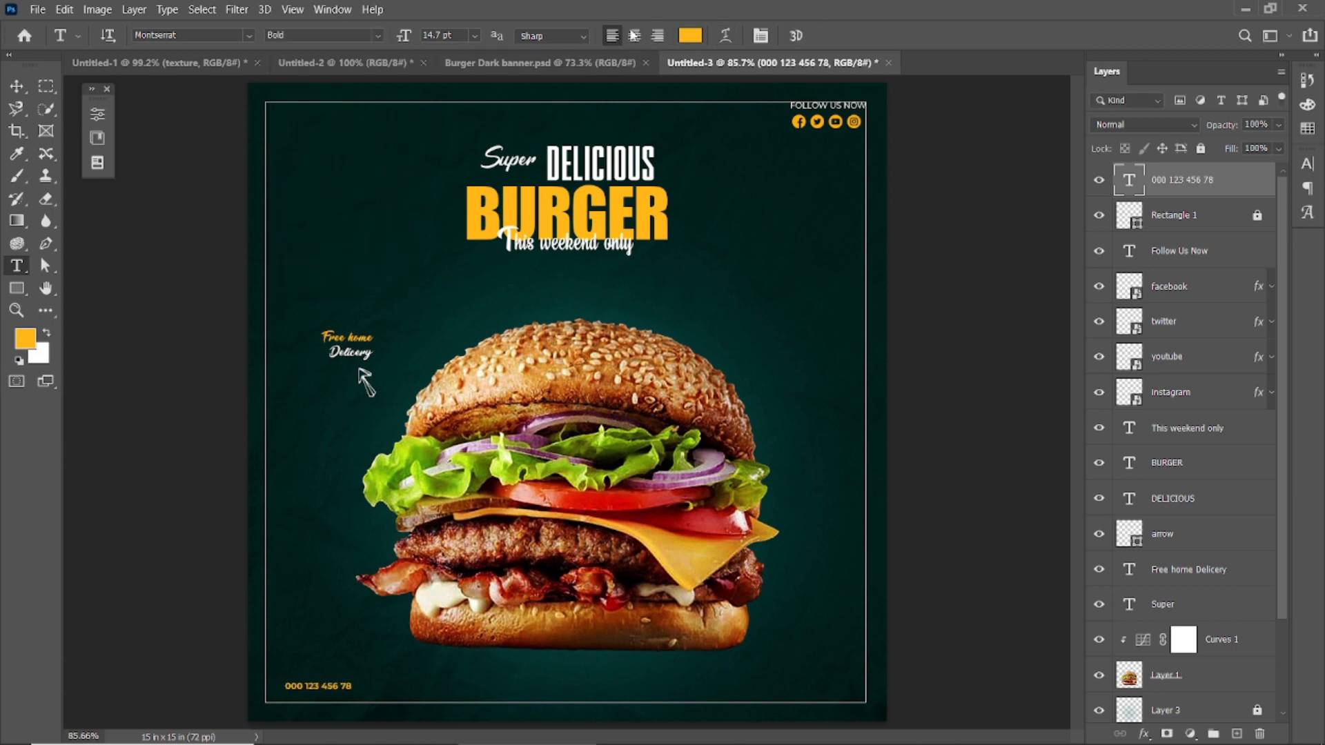
pyautogui.click(15, 87)
pyautogui.click(169, 323)
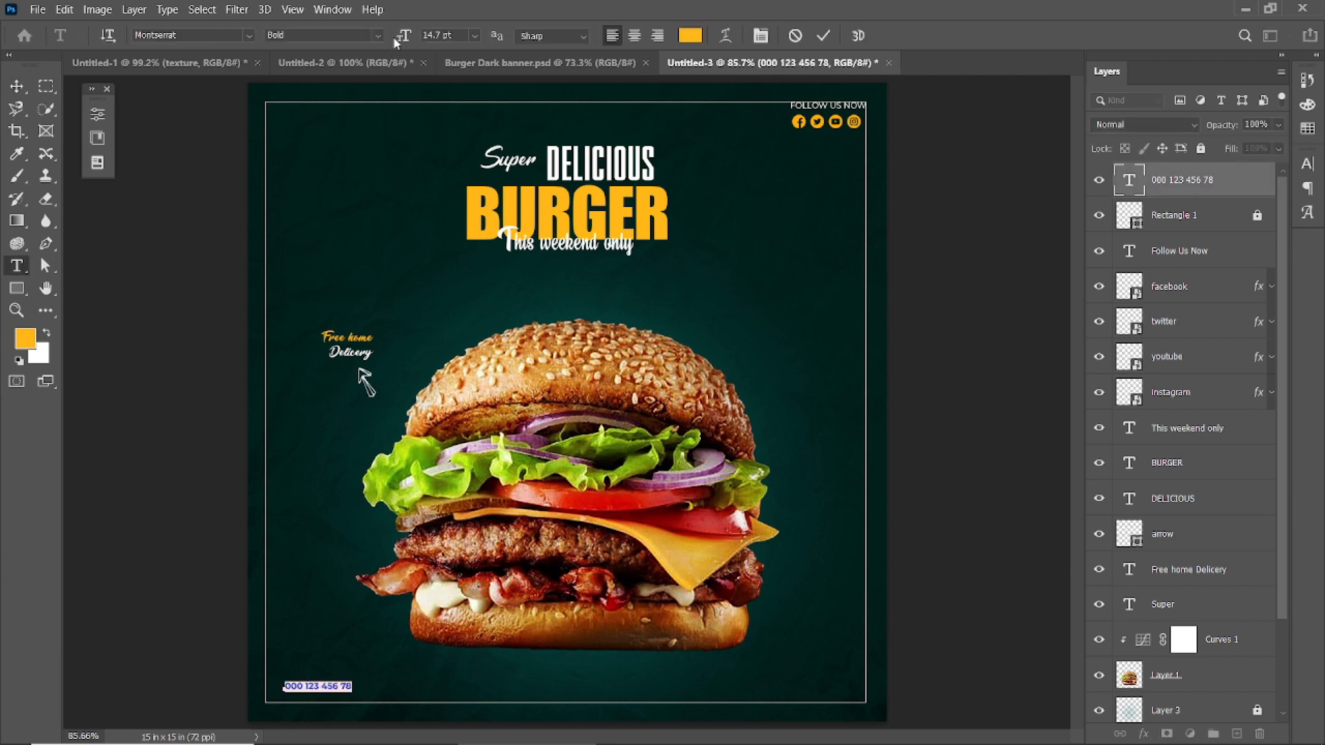
pyautogui.click(824, 36)
pyautogui.press('v')
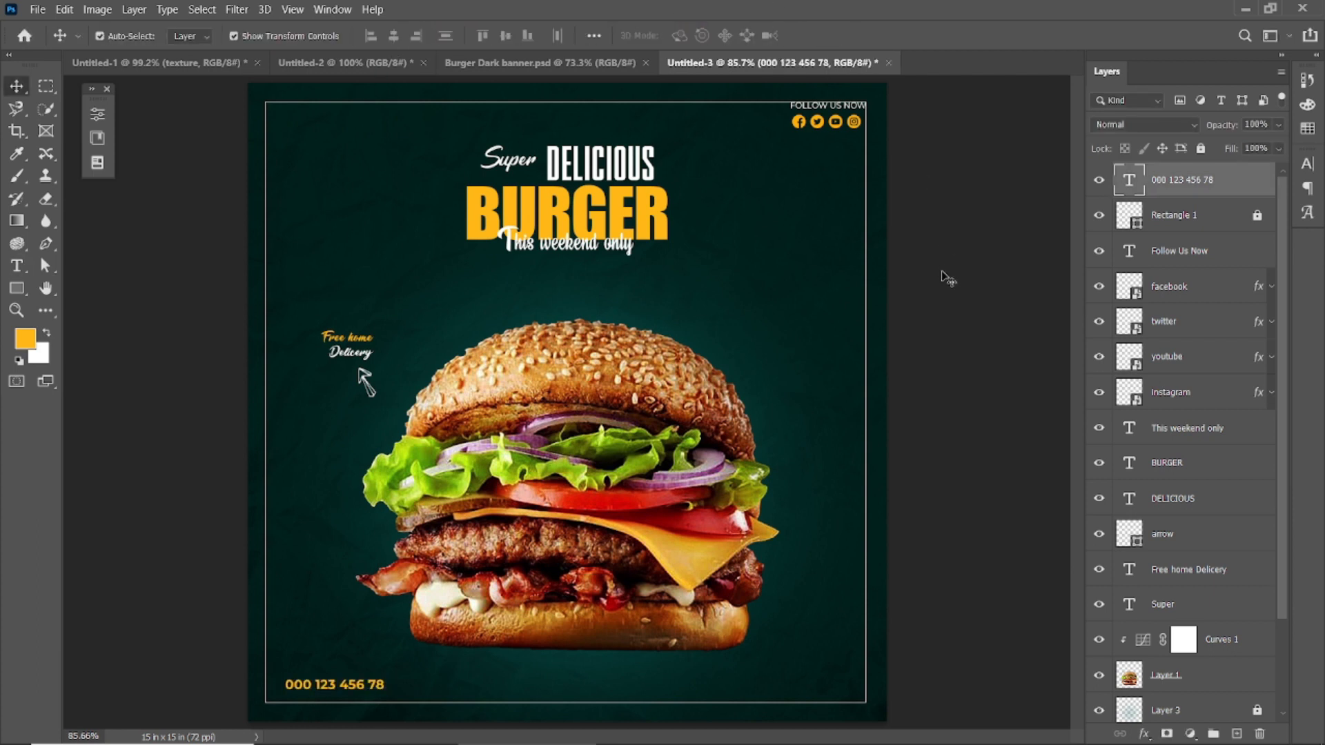
# Step: Move the phone number against the border's left edge, duplicate it directly beneath, and set the copy to SemiBold
pyautogui.moveTo(323, 686)
pyautogui.mouseDown()
pyautogui.moveTo(304, 685)
pyautogui.moveTo(304, 697)
pyautogui.mouseUp()
pyautogui.doubleClick(282, 697)
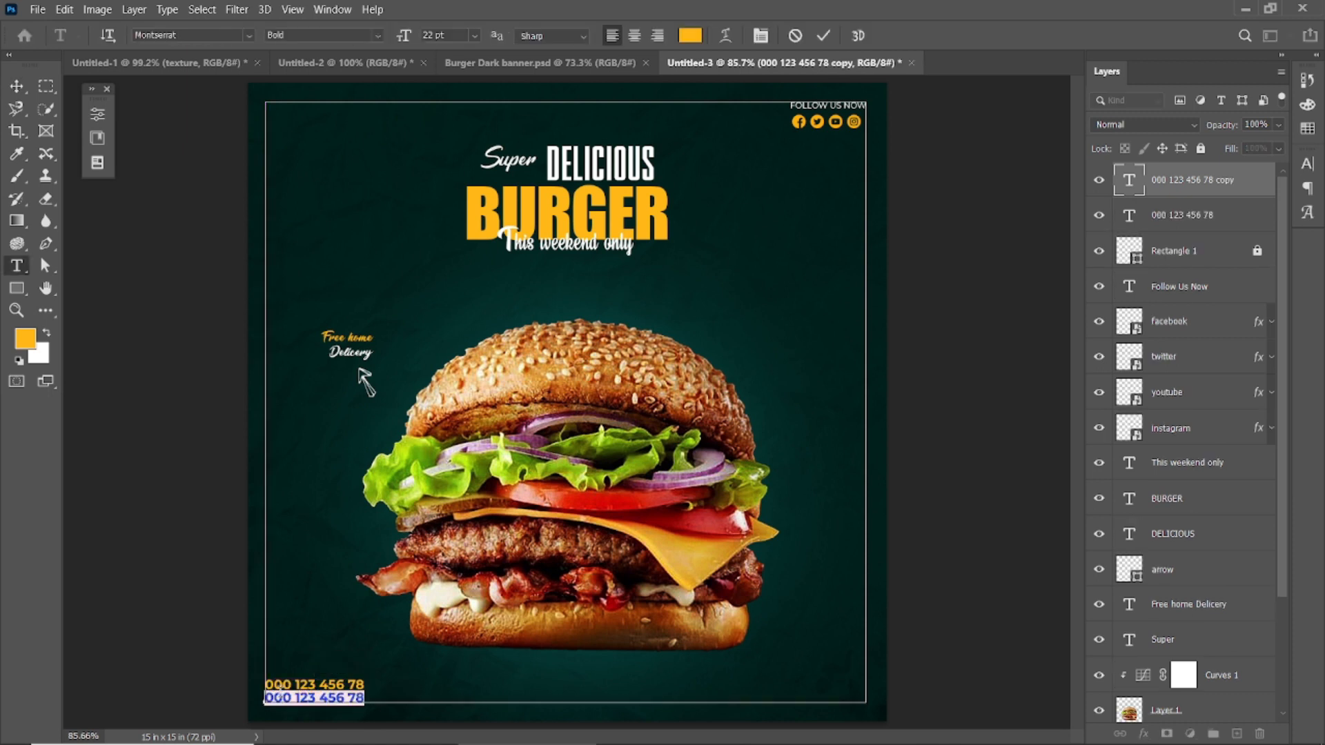
pyautogui.click(376, 36)
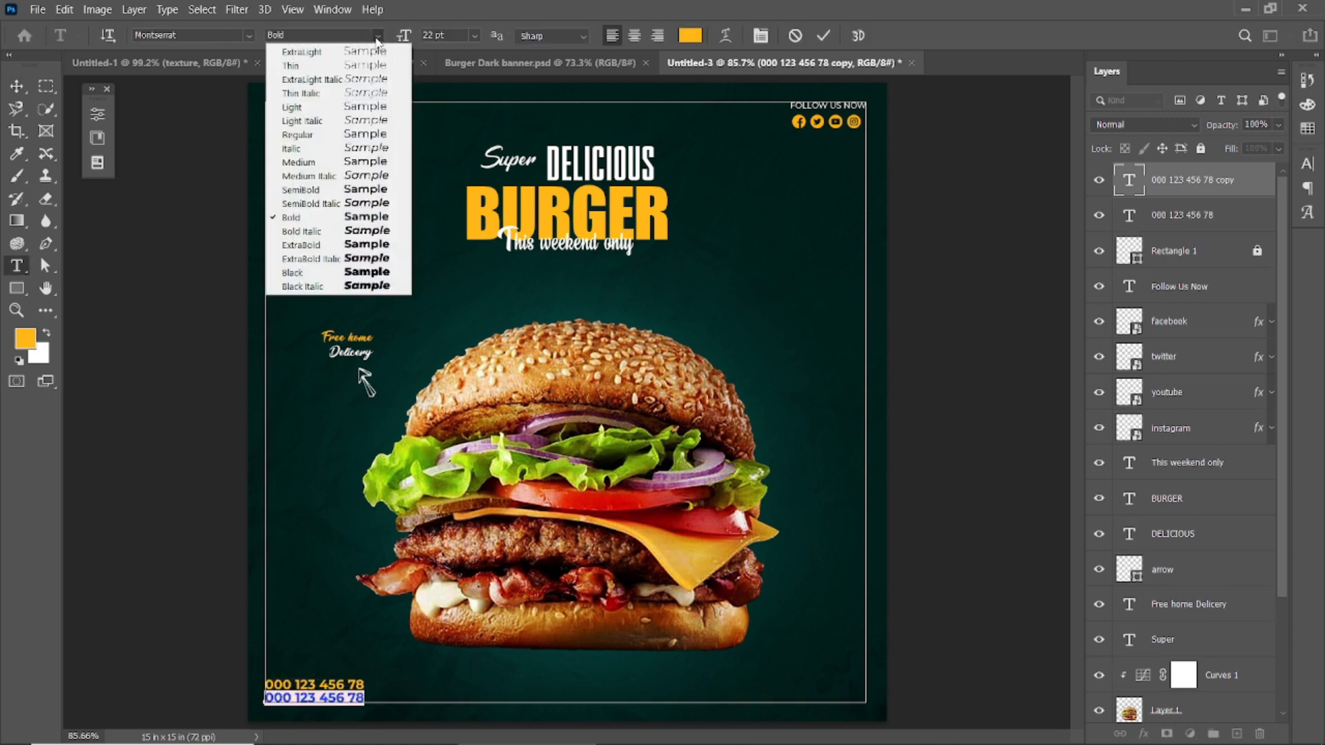
pyautogui.click(361, 192)
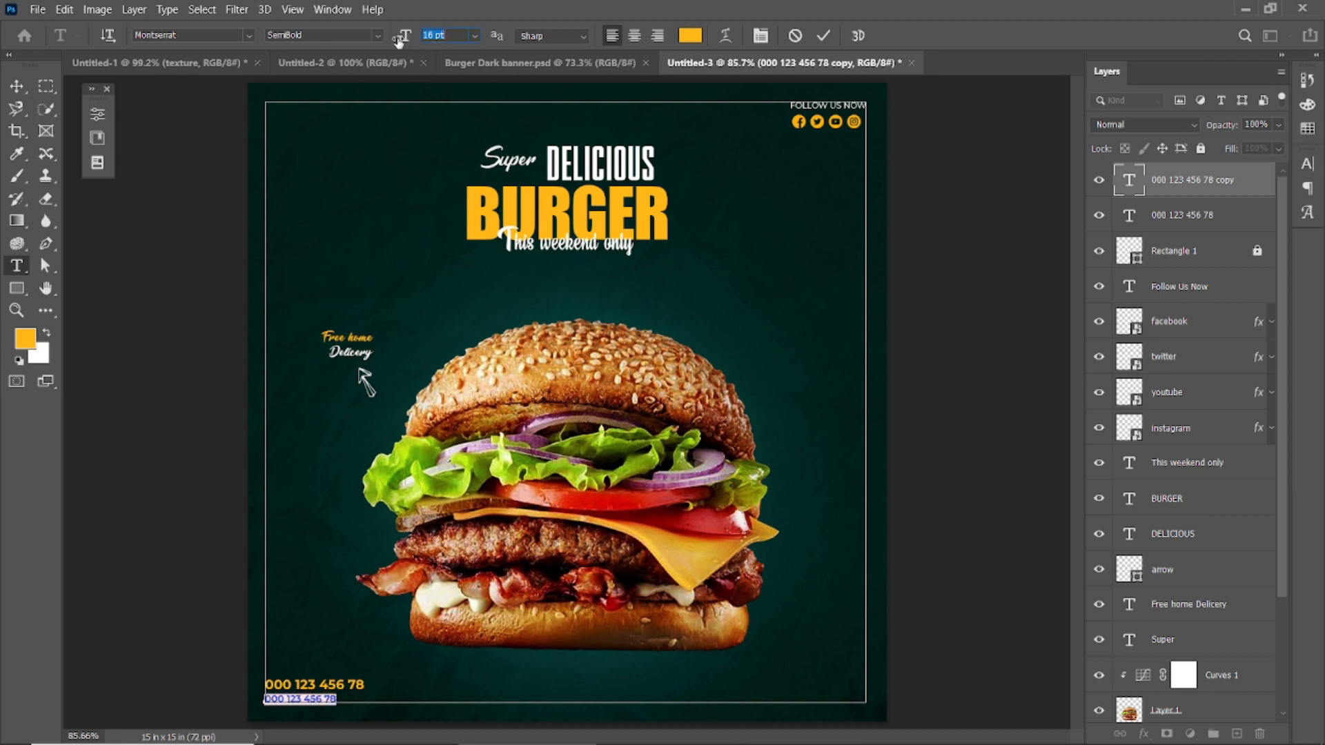
pyautogui.write('www')
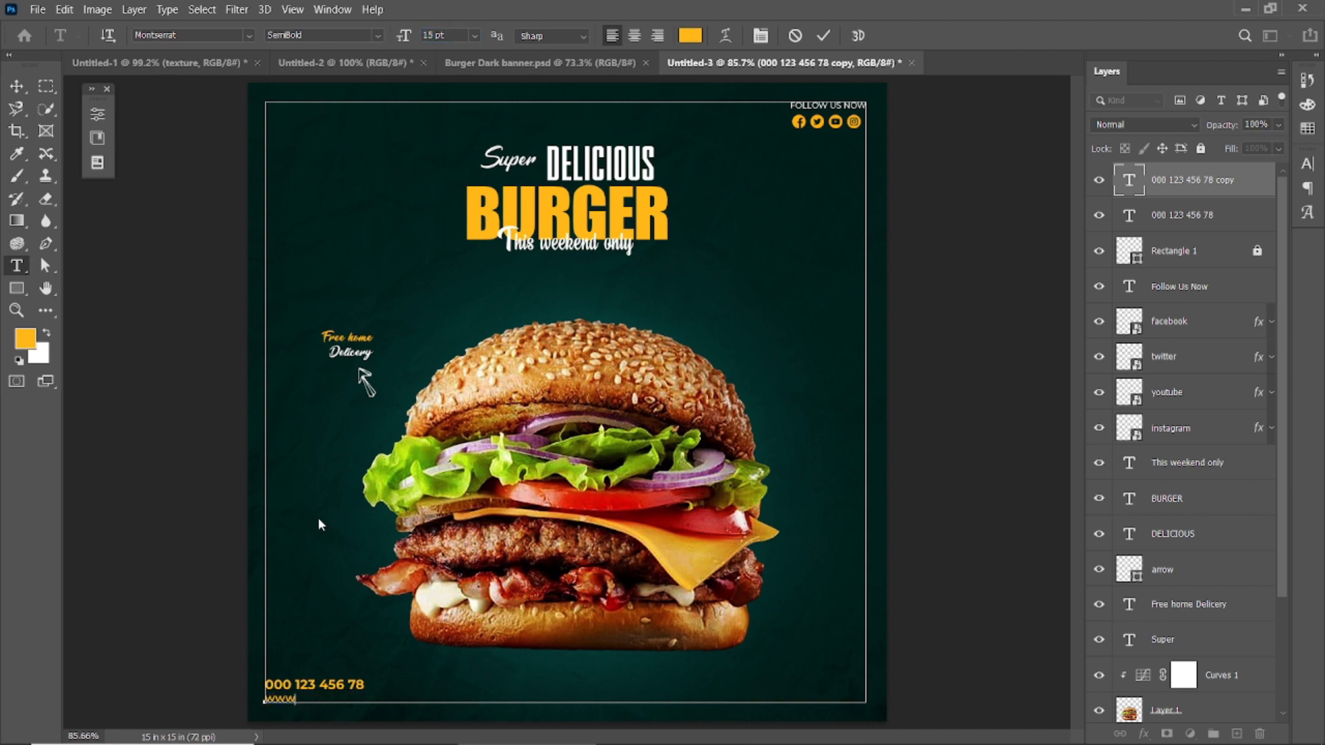
pyautogui.write('.berger')
pyautogui.press('BackSpace')
pyautogui.press('BackSpace')
pyautogui.press('BackSpace')
pyautogui.press('BackSpace')
pyautogui.press('BackSpace')
pyautogui.press('BackSpace')
pyautogui.write('website.com')
pyautogui.hotkey('ctrl', 'Return')
pyautogui.press('v')
# Step: Recolour the website line white and turn off its All Caps style
pyautogui.doubleClick(345, 704)
pyautogui.click(690, 36)
pyautogui.click(871, 434)
pyautogui.click(1258, 424)
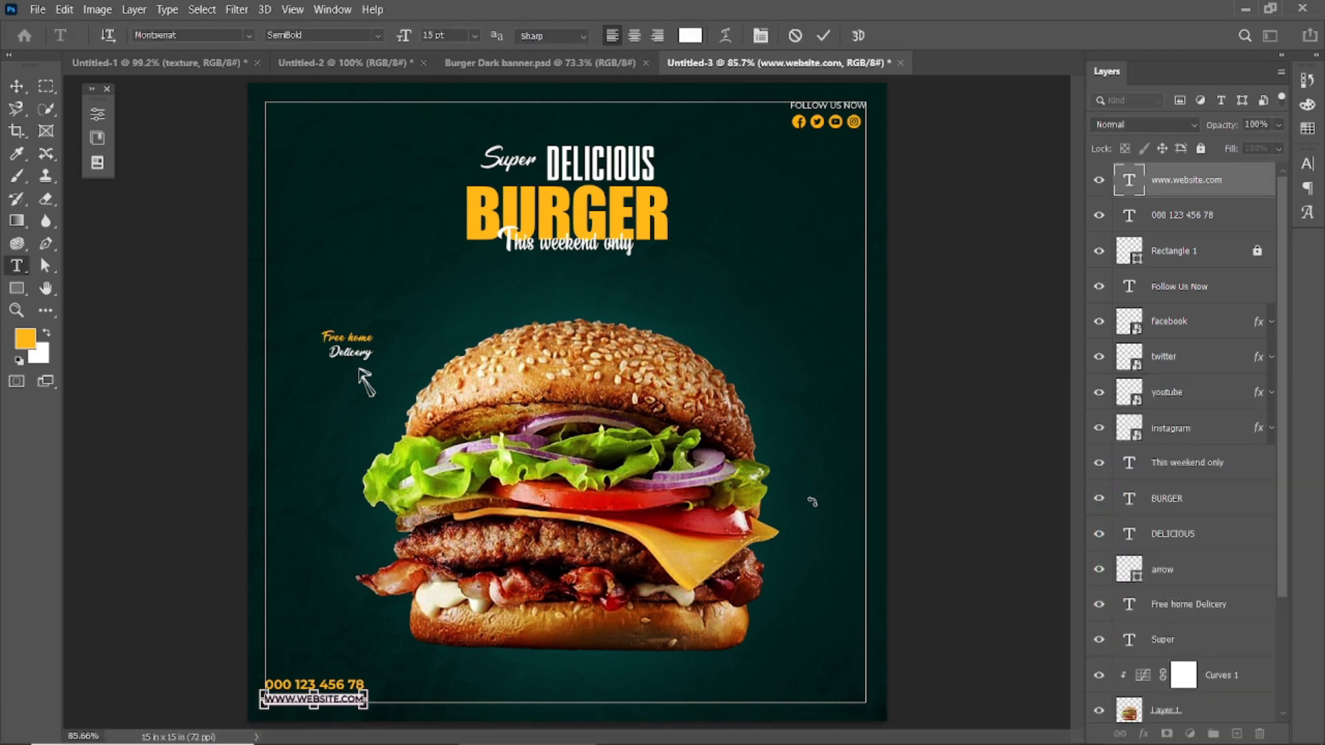
pyautogui.hotkey('ctrl', 't')
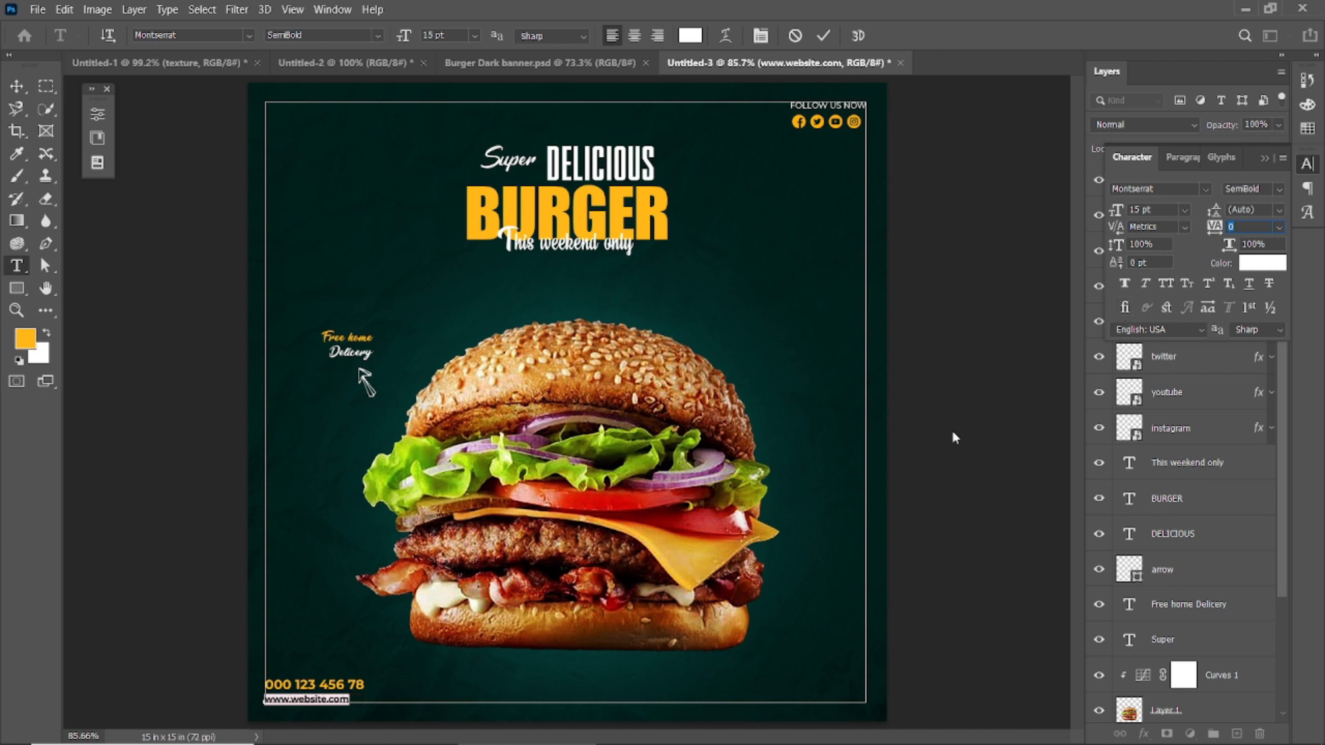
pyautogui.press('v')
# Step: Fine-tune the positions of the phone number and website lines so they sit flush inside the border's lower-left corner
pyautogui.scroll(5, 286, 711)
pyautogui.moveTo(443, 654); pyautogui.dragTo(456, 653)
pyautogui.click(253, 622)
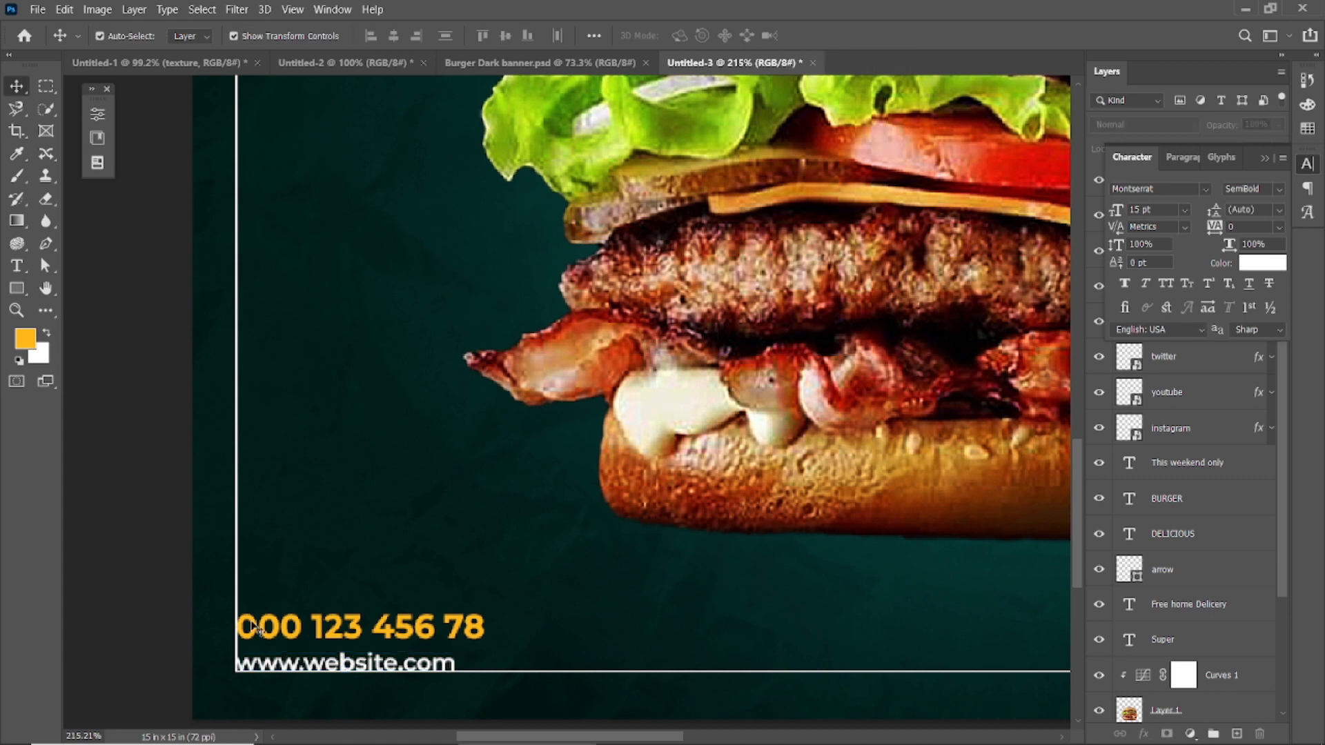
pyautogui.scroll(5, 253, 624)
pyautogui.moveTo(338, 639); pyautogui.dragTo(339, 630)
pyautogui.scroll(-10, 363, 482)
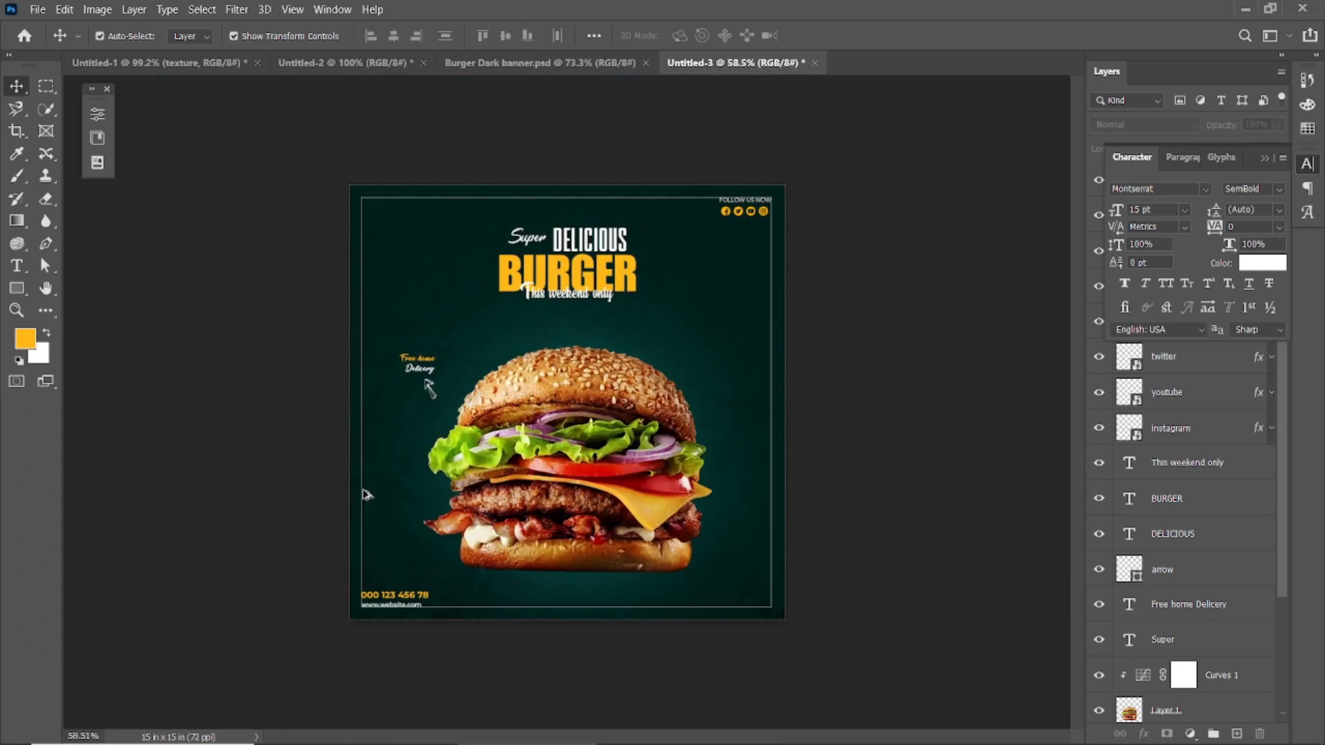
pyautogui.scroll(5, 372, 636)
pyautogui.click(352, 635)
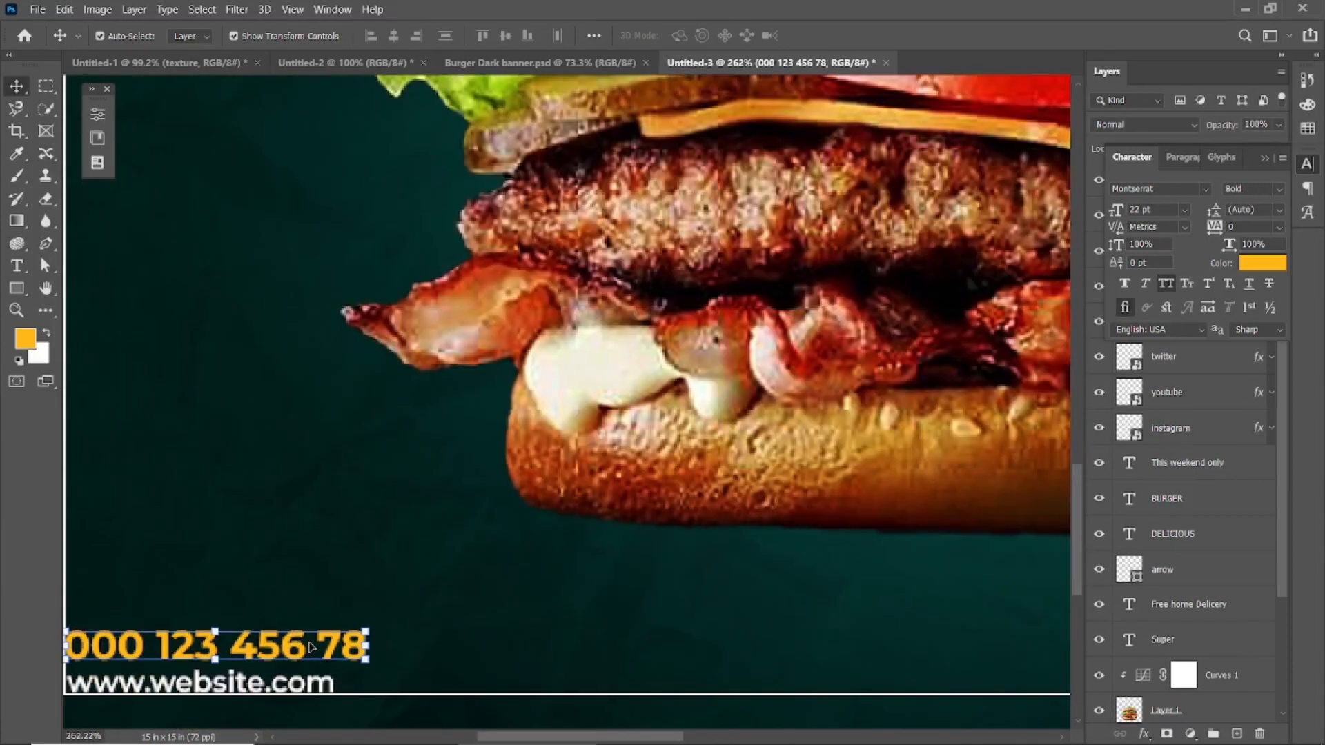
pyautogui.scroll(-6, 569, 517)
pyautogui.scroll(2, 872, 394)
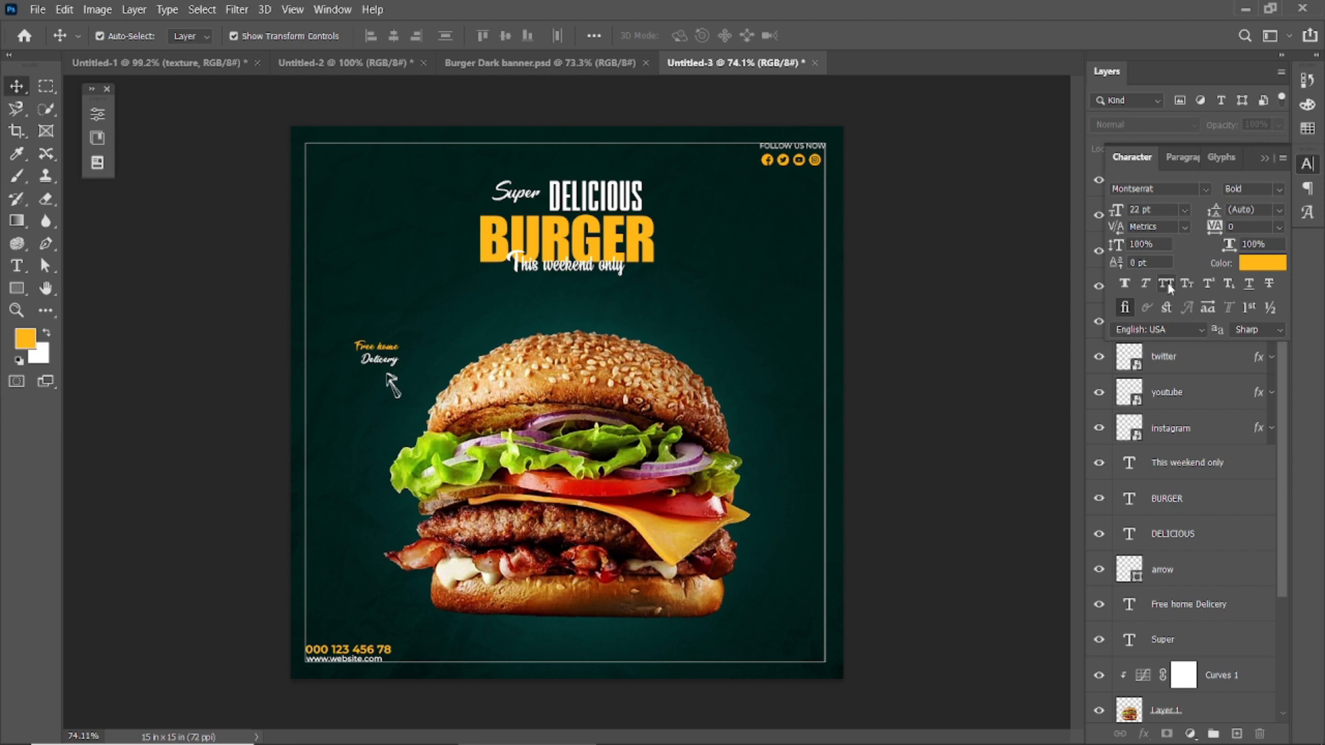
pyautogui.click(1264, 159)
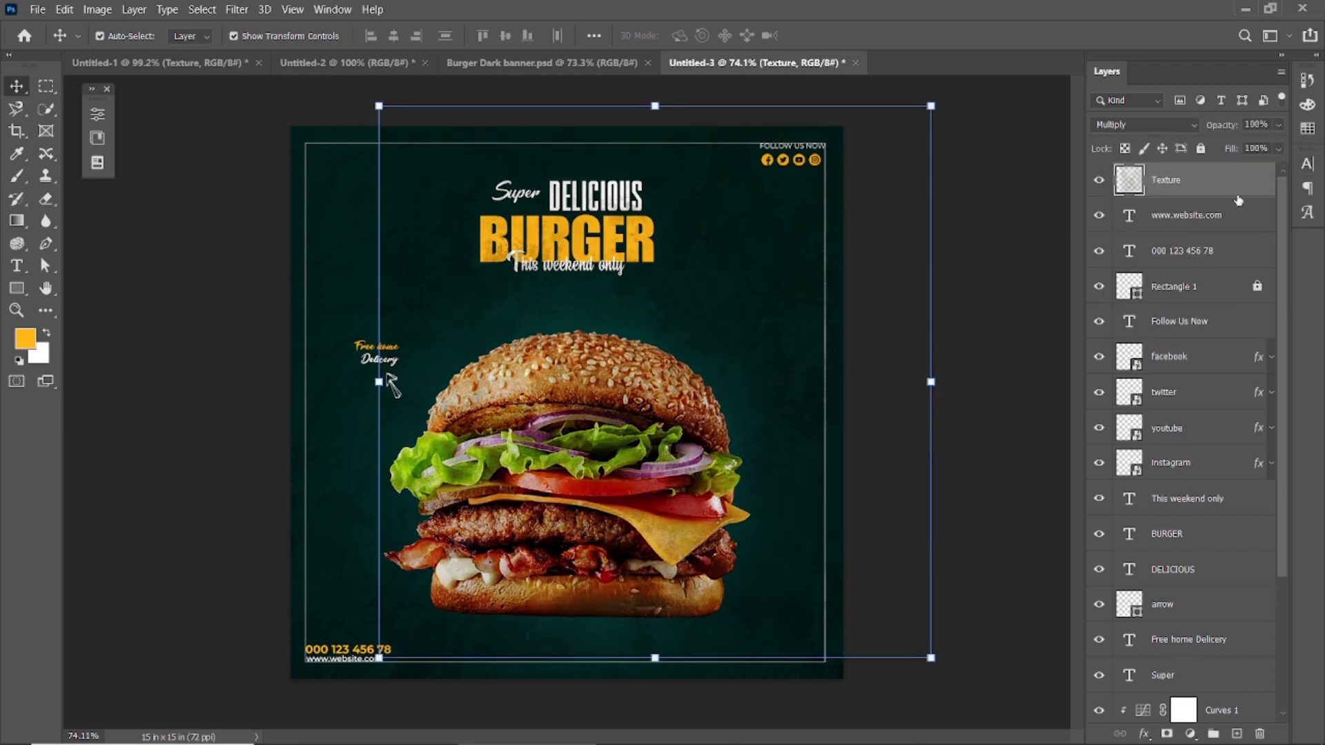
# Step: Place the Texture layer between Layer 2 and the locked texture layer, and scale it to 103.63% to cover the canvas
pyautogui.scroll(-1, 971, 360)
pyautogui.moveTo(1211, 189); pyautogui.dragTo(1182, 618)
pyautogui.scroll(-3, 1173, 483)
pyautogui.moveTo(1173, 421); pyautogui.dragTo(1196, 648)
pyautogui.moveTo(960, 379); pyautogui.dragTo(665, 310)
pyautogui.moveTo(795, 173); pyautogui.dragTo(804, 164)
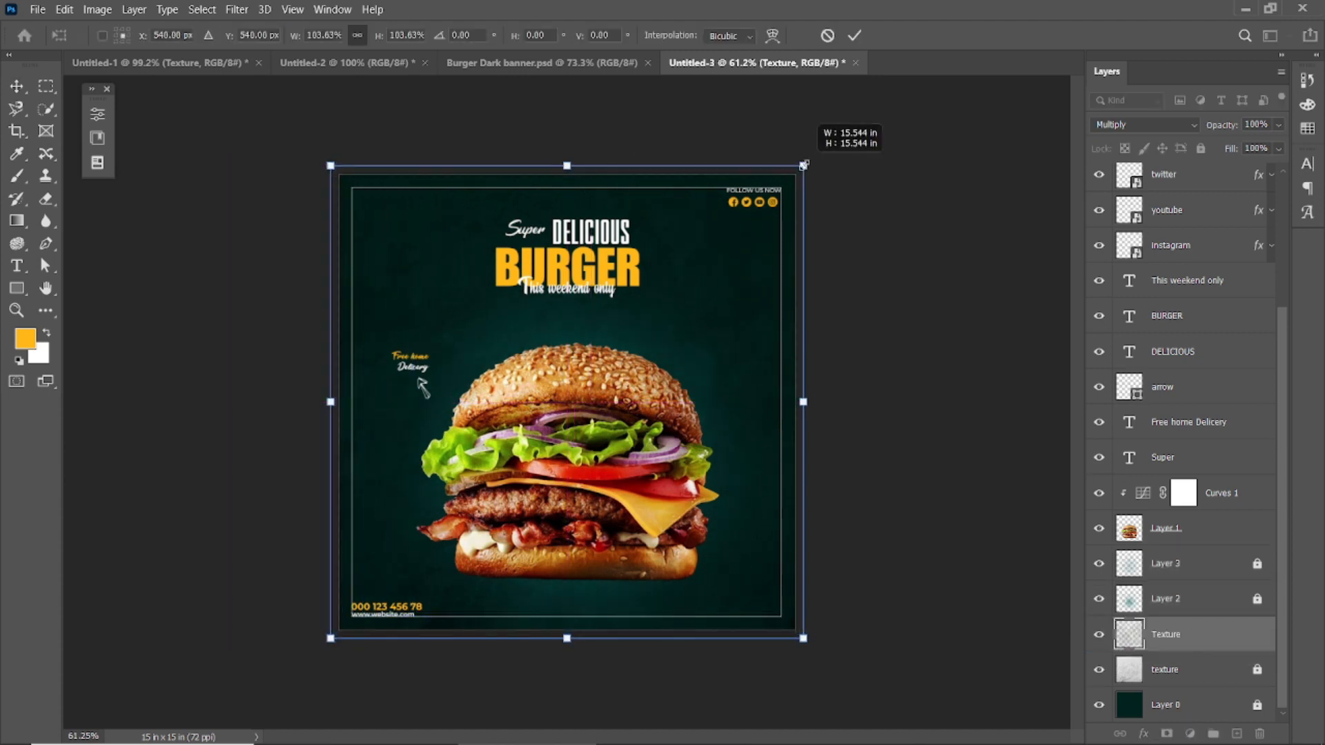
pyautogui.click(856, 36)
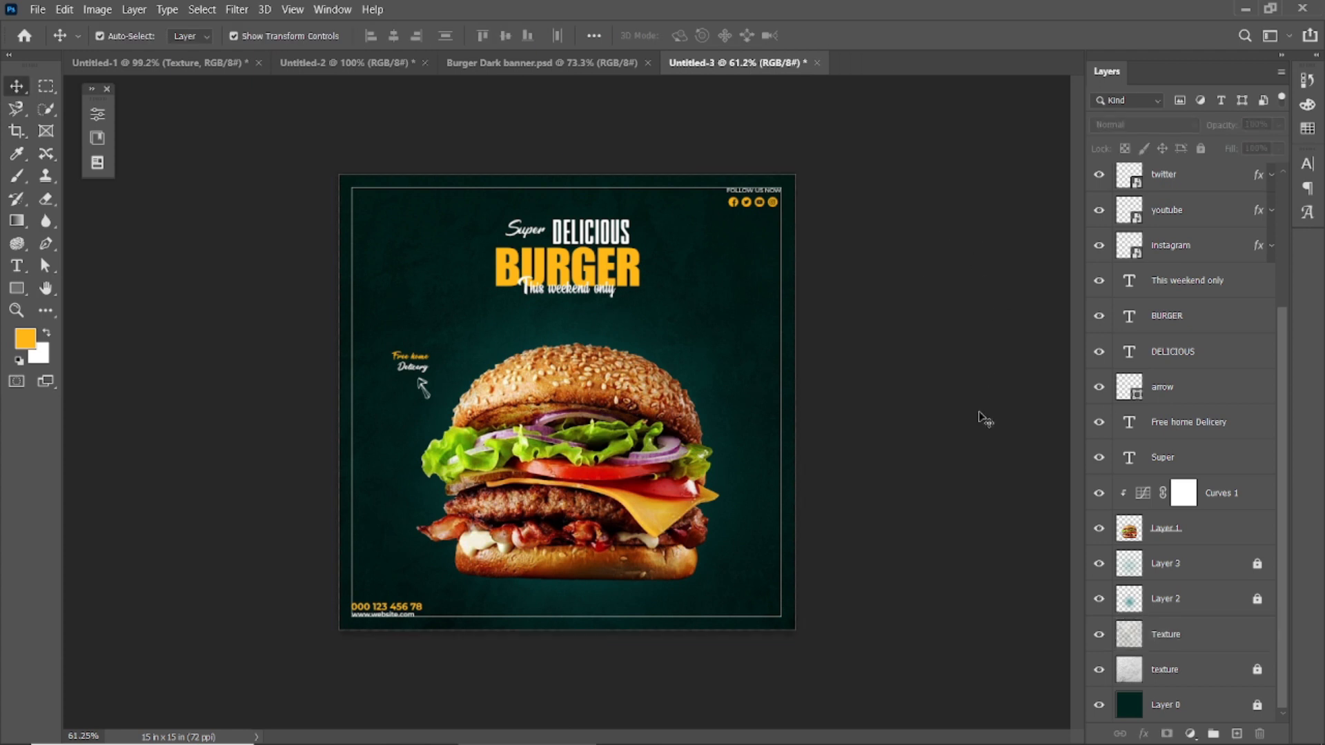
# Step: Try to texture the BURGER headline with a Texture layer copy clipped above it and scaled to about 14%
pyautogui.click(1172, 562)
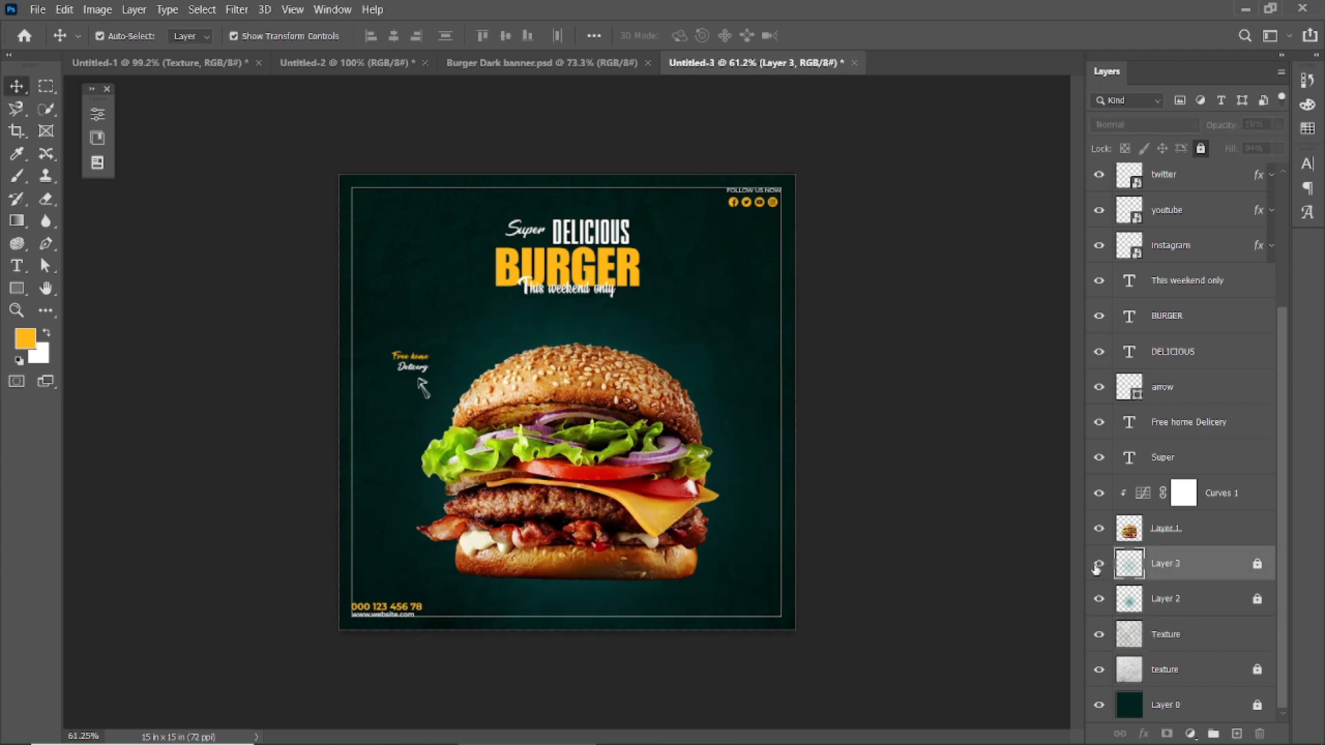
pyautogui.click(1123, 638)
pyautogui.moveTo(1178, 641); pyautogui.dragTo(1166, 305)
pyautogui.keyDown('alt'); pyautogui.click(1162, 330); pyautogui.keyUp('alt')
pyautogui.moveTo(804, 165); pyautogui.dragTo(766, 305)
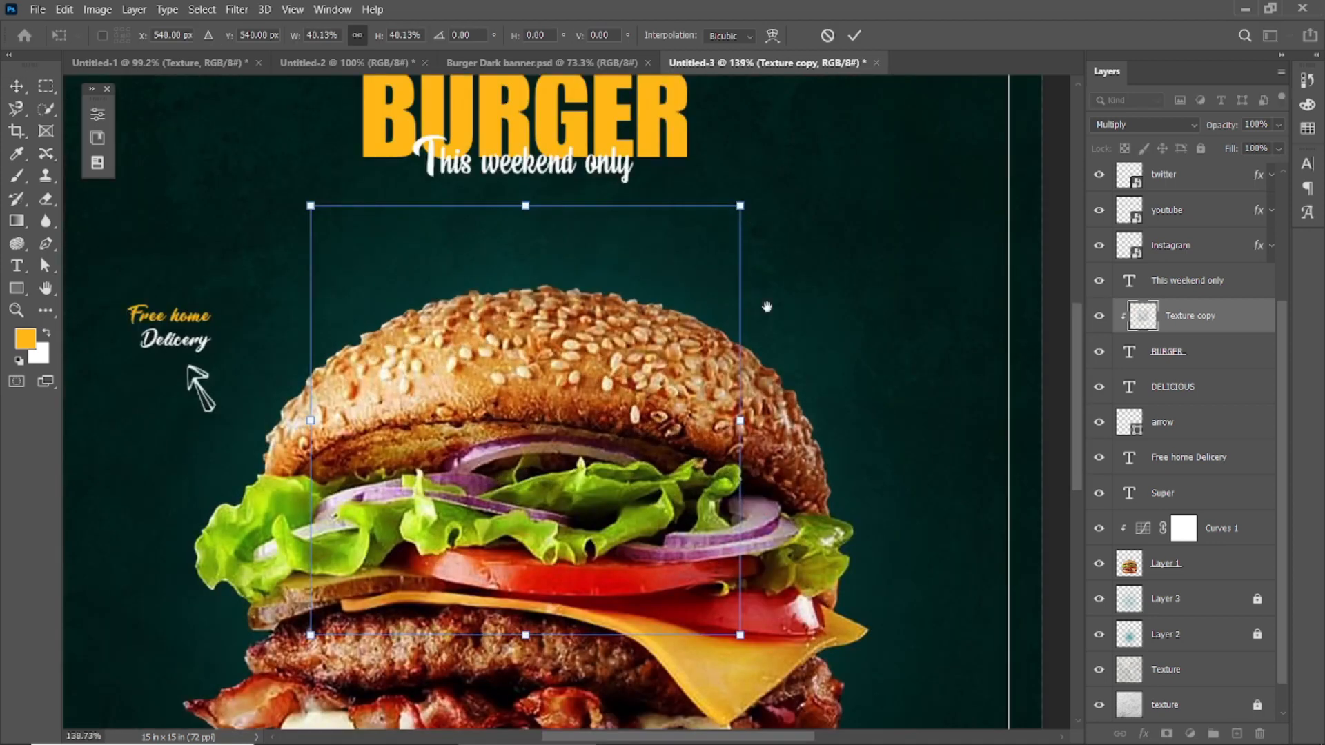
pyautogui.moveTo(830, 272); pyautogui.dragTo(836, 457)
pyautogui.moveTo(607, 553); pyautogui.dragTo(604, 280)
pyautogui.moveTo(745, 110); pyautogui.dragTo(608, 252)
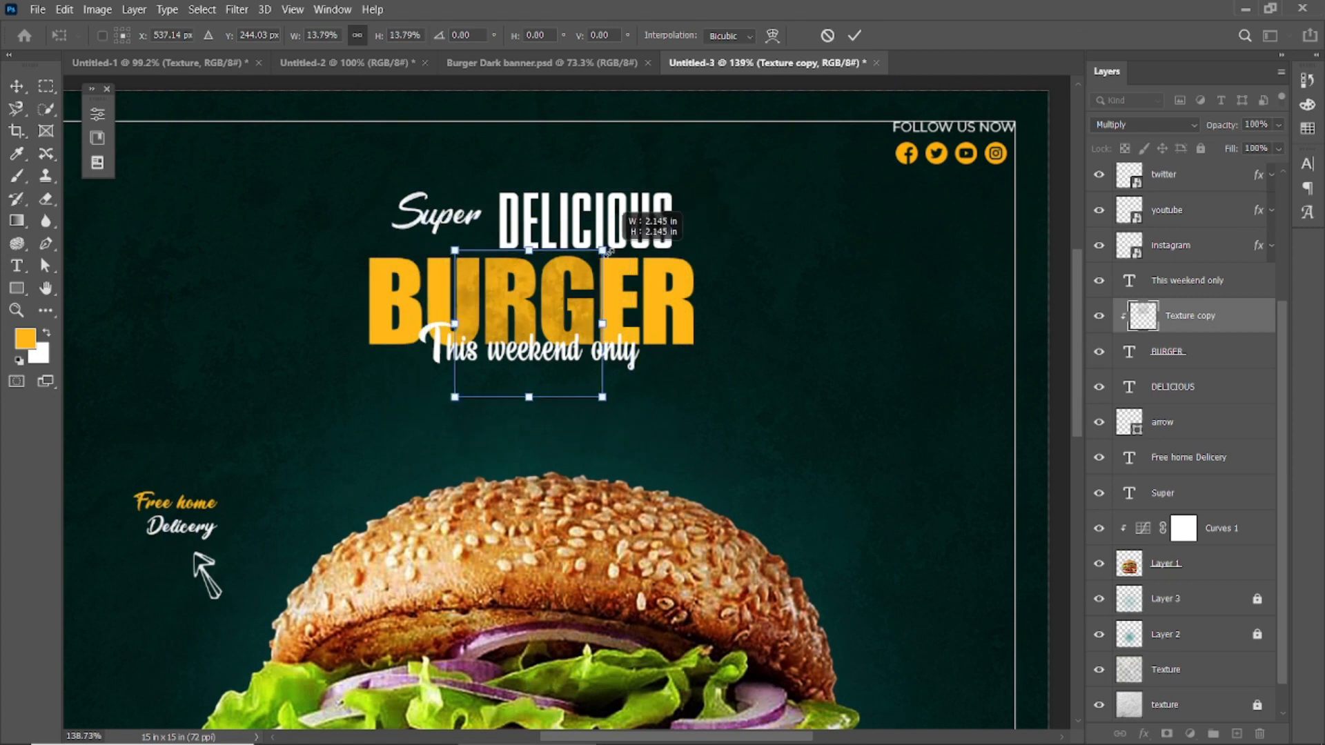
pyautogui.click(860, 37)
# Step: Duplicate the clipped texture, flip the copy to -100% and place it over the right part of the BURGER headline
pyautogui.scroll(4, 650, 276)
pyautogui.moveTo(468, 328); pyautogui.dragTo(540, 327)
pyautogui.hotkey('ctrl', 'j')
pyautogui.hotkey('ctrl', 't')
pyautogui.moveTo(664, 528); pyautogui.dragTo(341, 233)
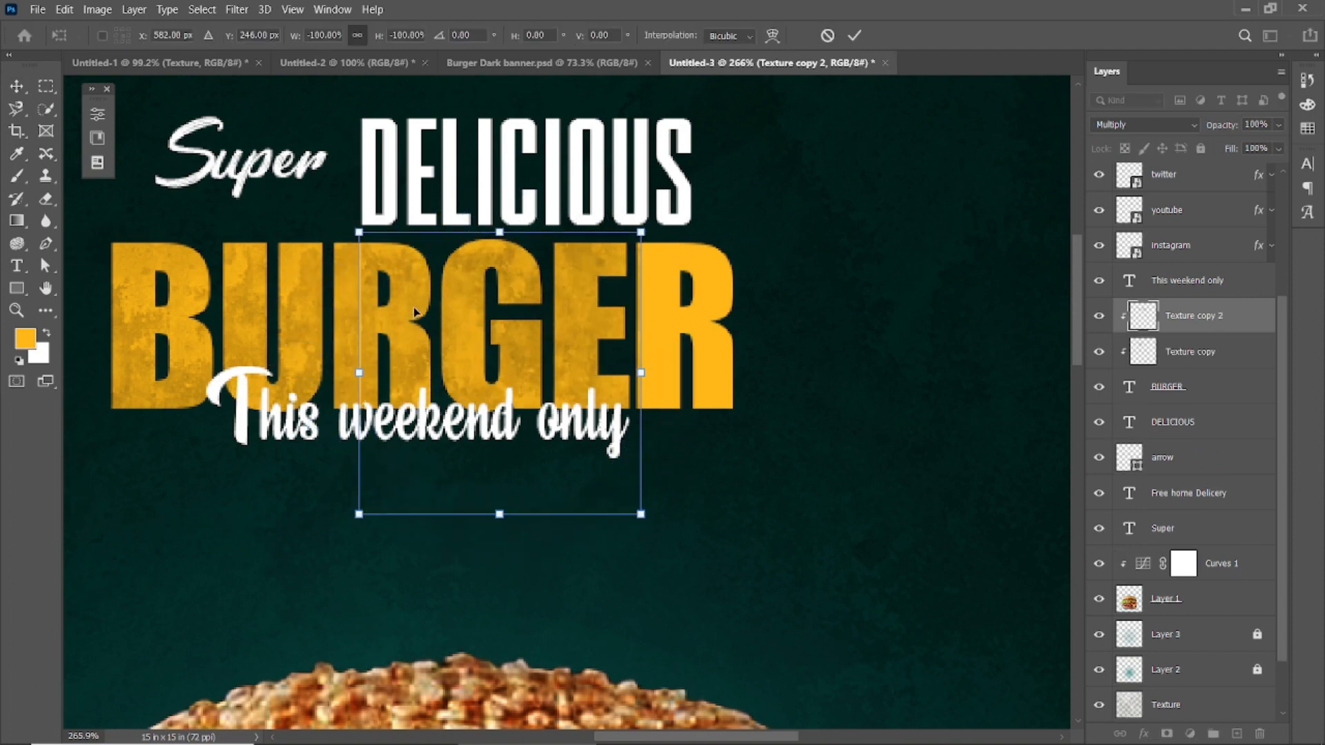
pyautogui.click(854, 35)
pyautogui.scroll(3, 346, 317)
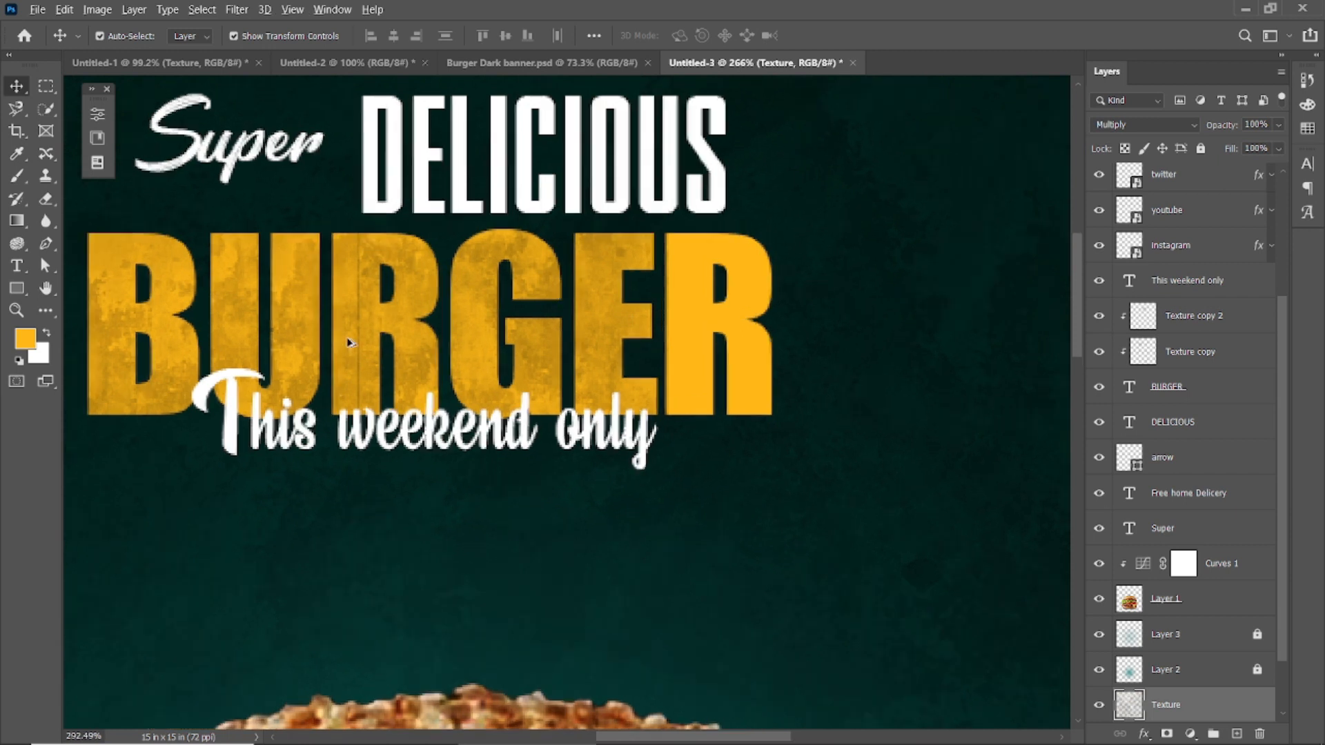
pyautogui.scroll(2, 392, 320)
pyautogui.scroll(-5, 392, 321)
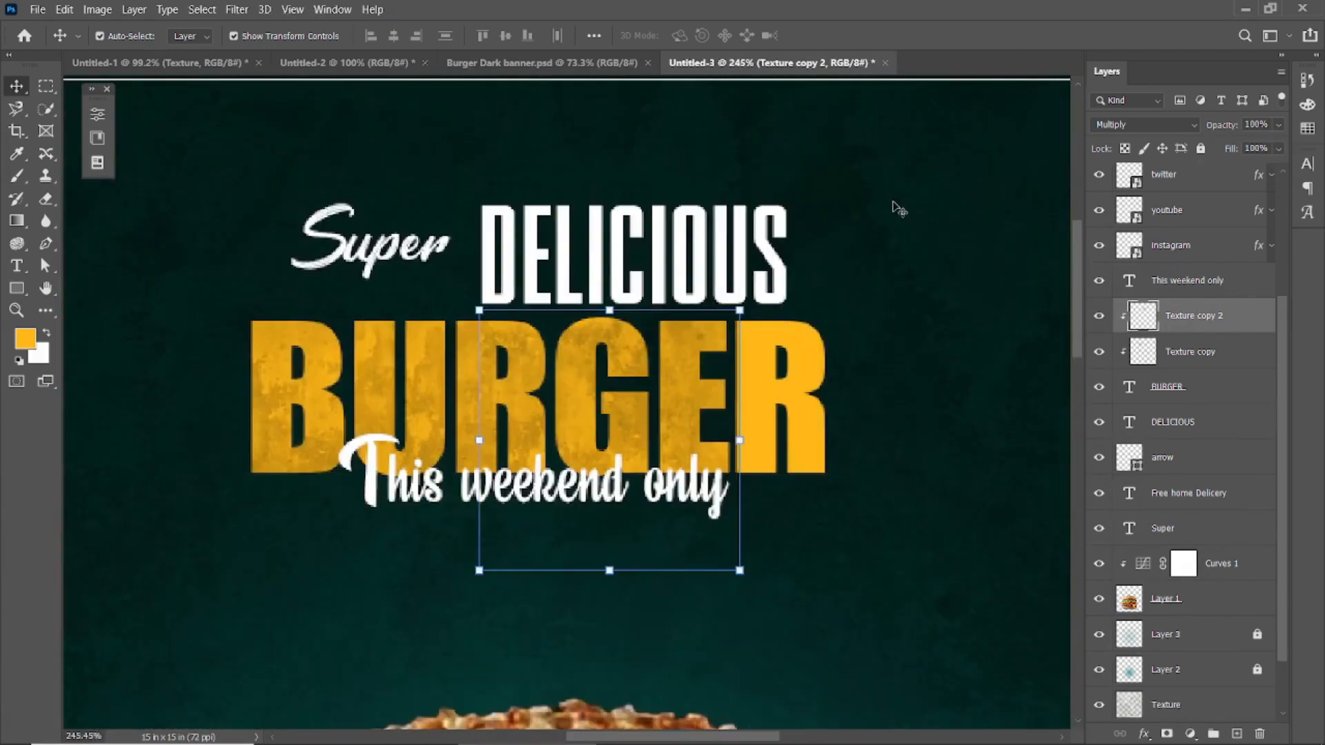
# Step: Delete both clipped texture copies from the BURGER headline
pyautogui.click(888, 404)
pyautogui.scroll(1, 889, 404)
pyautogui.scroll(-6, 711, 413)
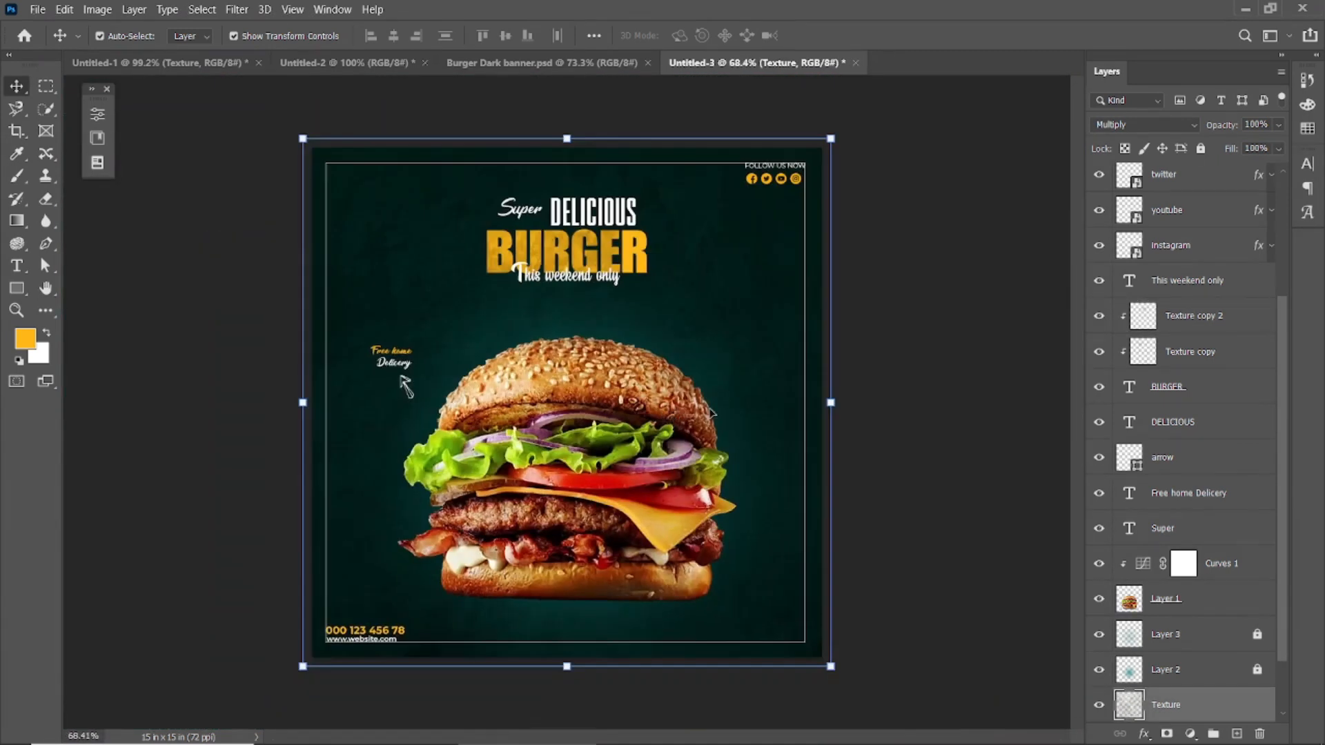
pyautogui.click(578, 262)
pyautogui.press('Delete')
pyautogui.press('Delete')
pyautogui.click(929, 258)
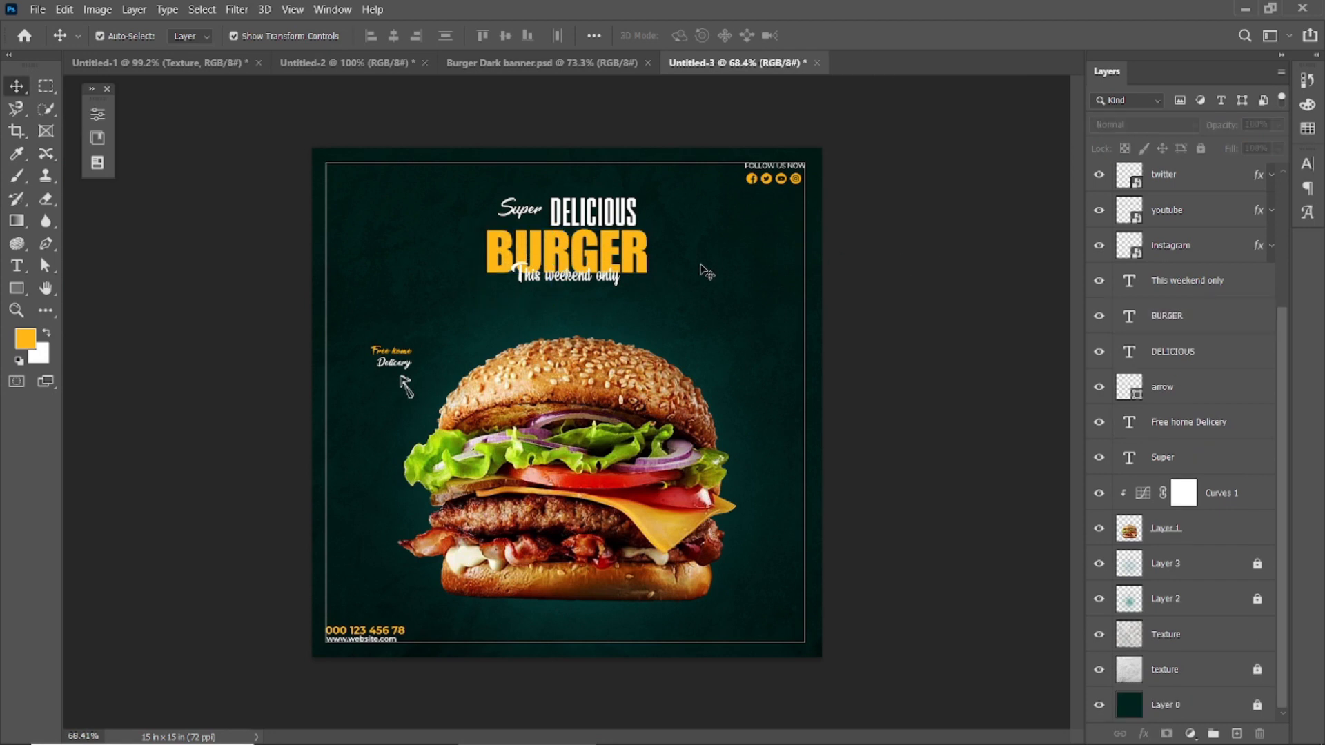
# Step: Bring in the orange ORDER NOW button, enlarge it and move it into the border's lower-right corner
pyautogui.click(570, 492)
pyautogui.click(897, 449)
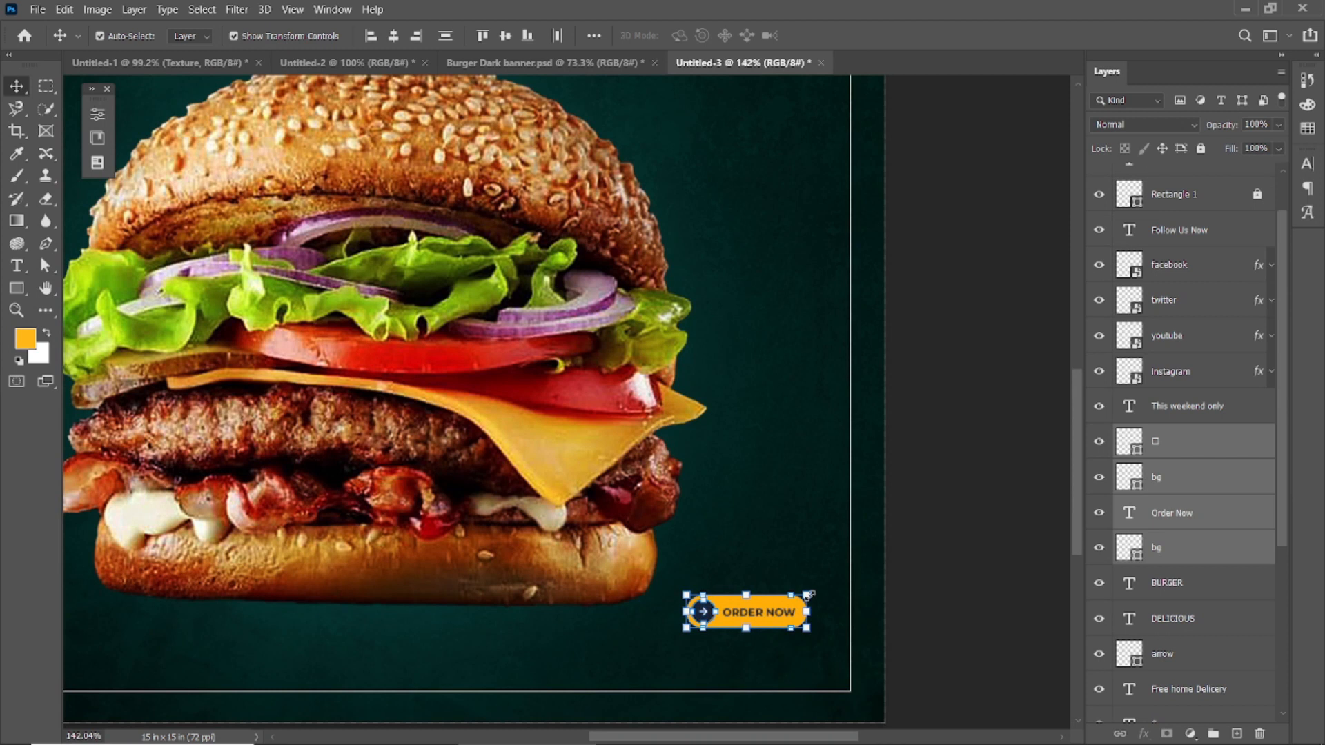
pyautogui.moveTo(732, 622); pyautogui.dragTo(750, 665)
# Step: Lock the Texture layer, then select all the ORDER NOW button layers and nudge them flush with the border's right edge
pyautogui.click(711, 644)
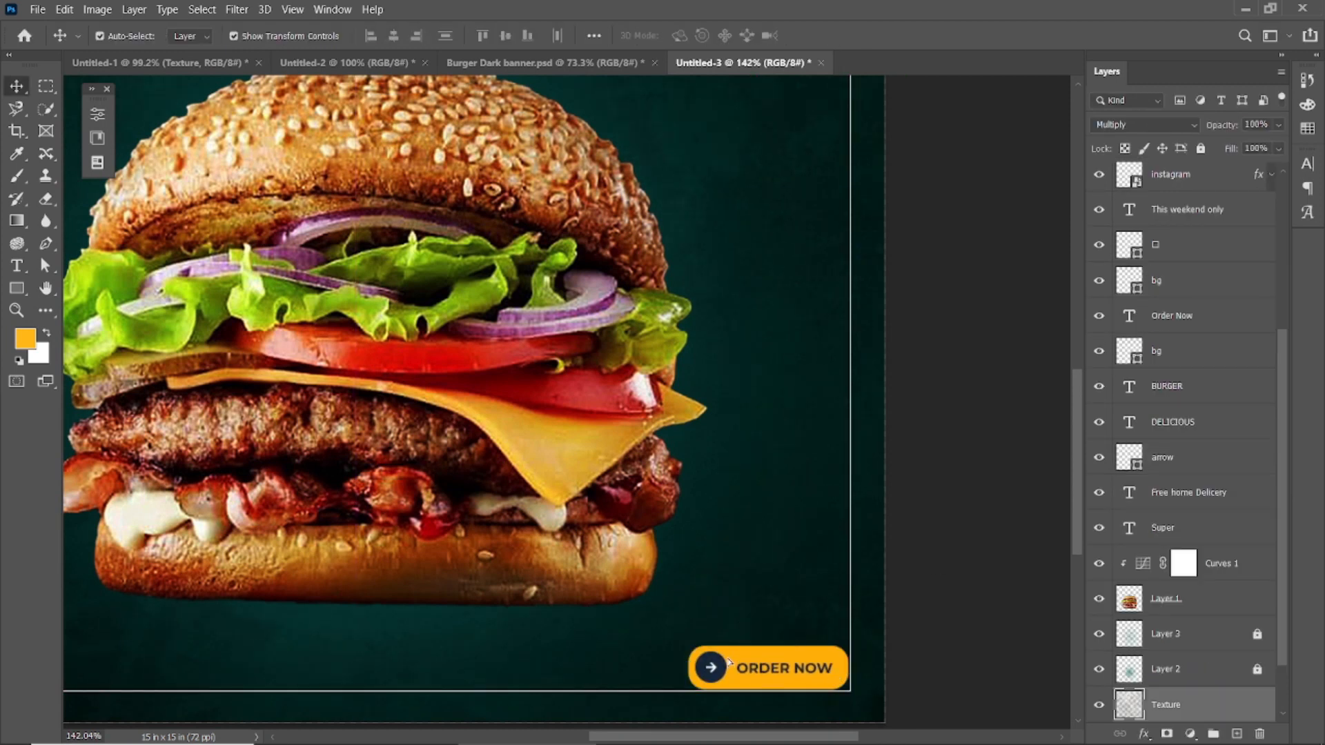
pyautogui.click(1203, 150)
pyautogui.moveTo(656, 632); pyautogui.dragTo(856, 696)
pyautogui.scroll(5, 845, 692)
pyautogui.press('Right')
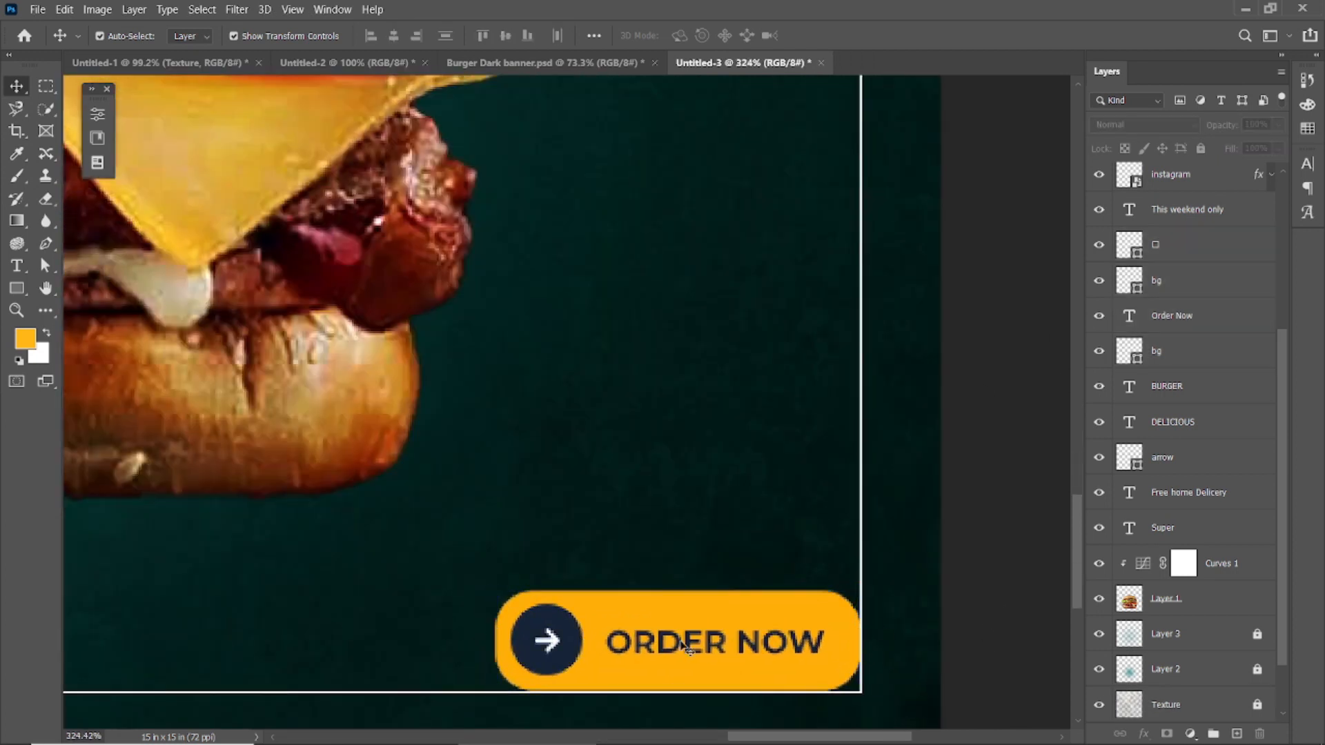
# Step: Set the ORDER NOW text to 16 pt
pyautogui.doubleClick(693, 641)
pyautogui.moveTo(404, 40); pyautogui.dragTo(407, 42)
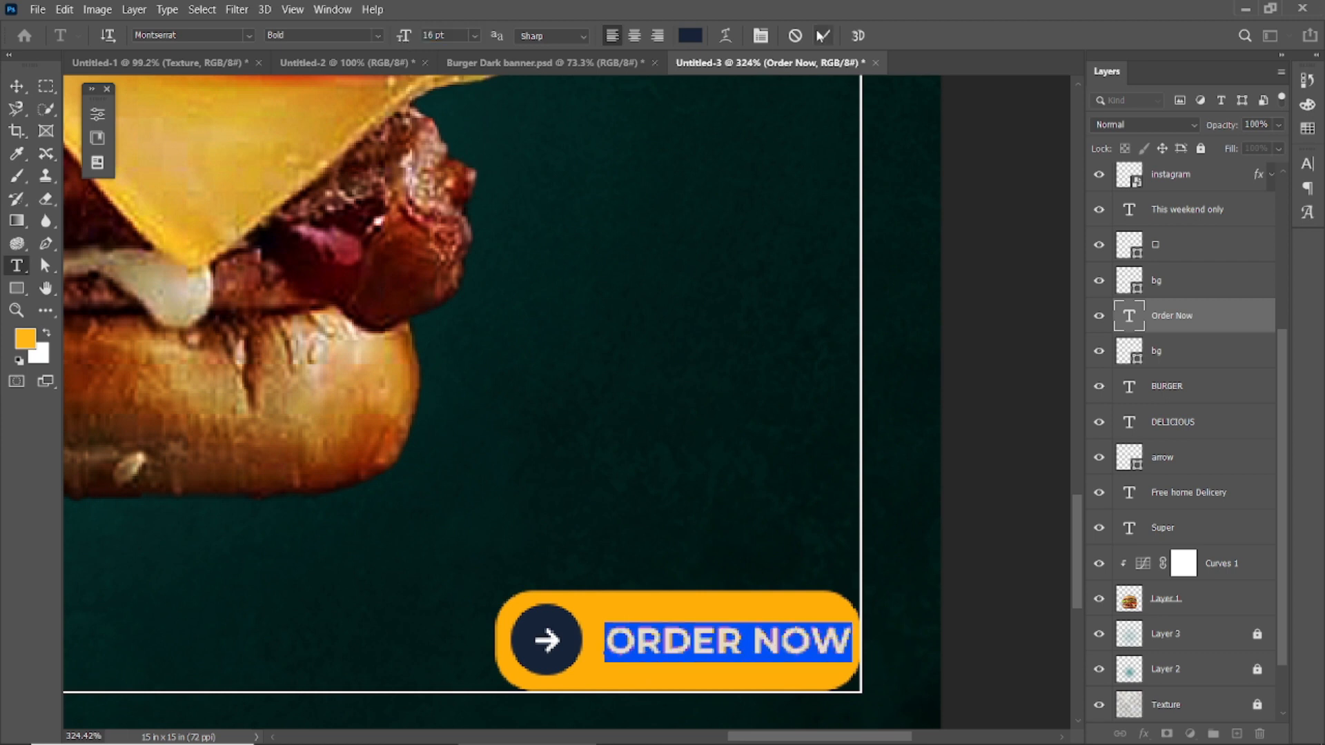
pyautogui.click(822, 36)
pyautogui.press('v')
pyautogui.scroll(-5, 651, 444)
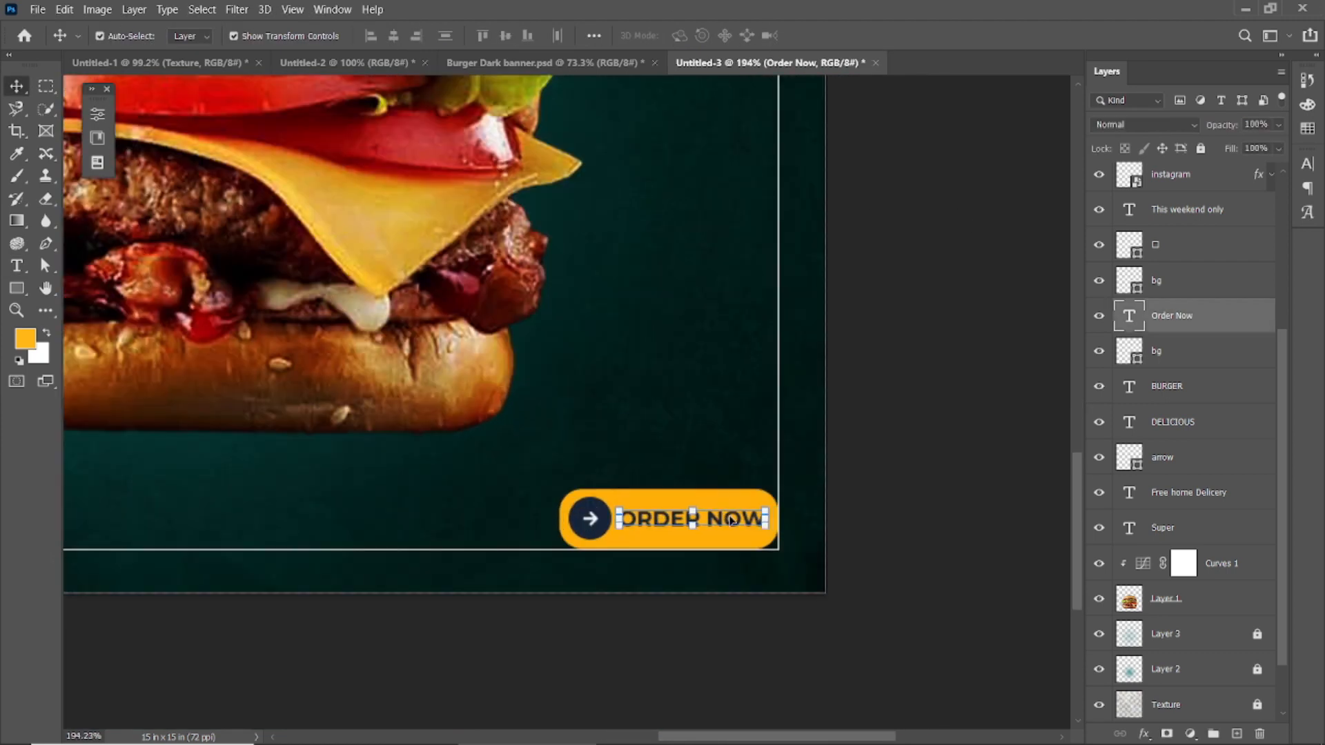
pyautogui.click(845, 529)
pyautogui.scroll(-4, 799, 470)
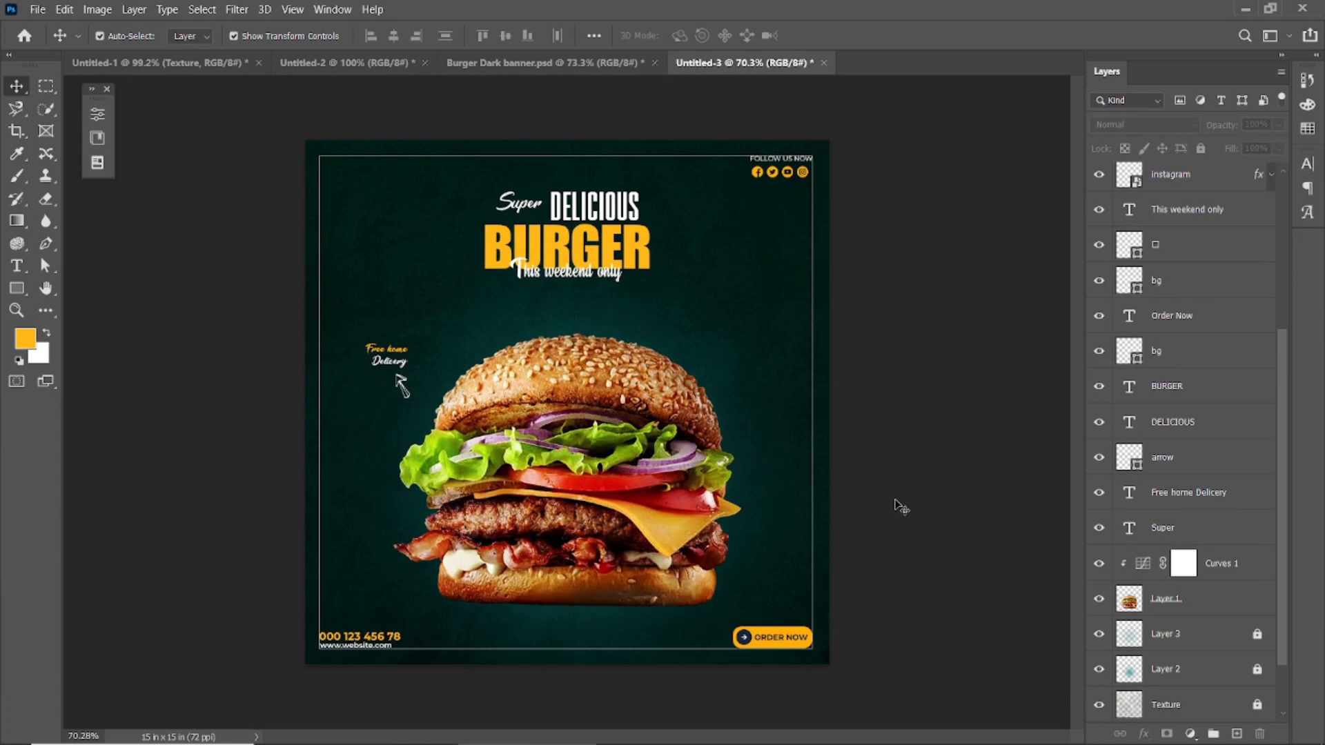
# Step: Scale the ORDER NOW button down slightly and fit it back into the border's lower-right corner
pyautogui.scroll(4, 800, 641)
pyautogui.moveTo(823, 664); pyautogui.dragTo(841, 649)
pyautogui.click(854, 35)
pyautogui.scroll(4, 816, 669)
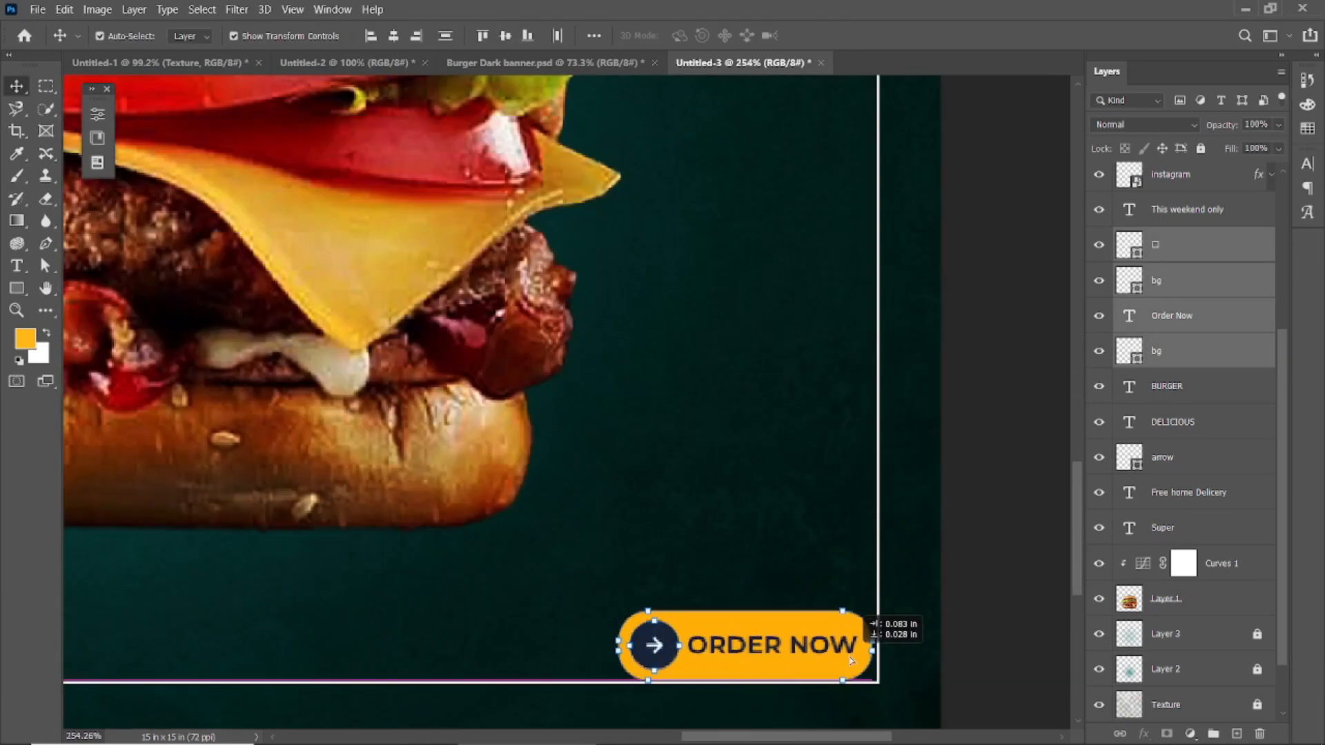
pyautogui.click(961, 571)
pyautogui.scroll(-5, 962, 570)
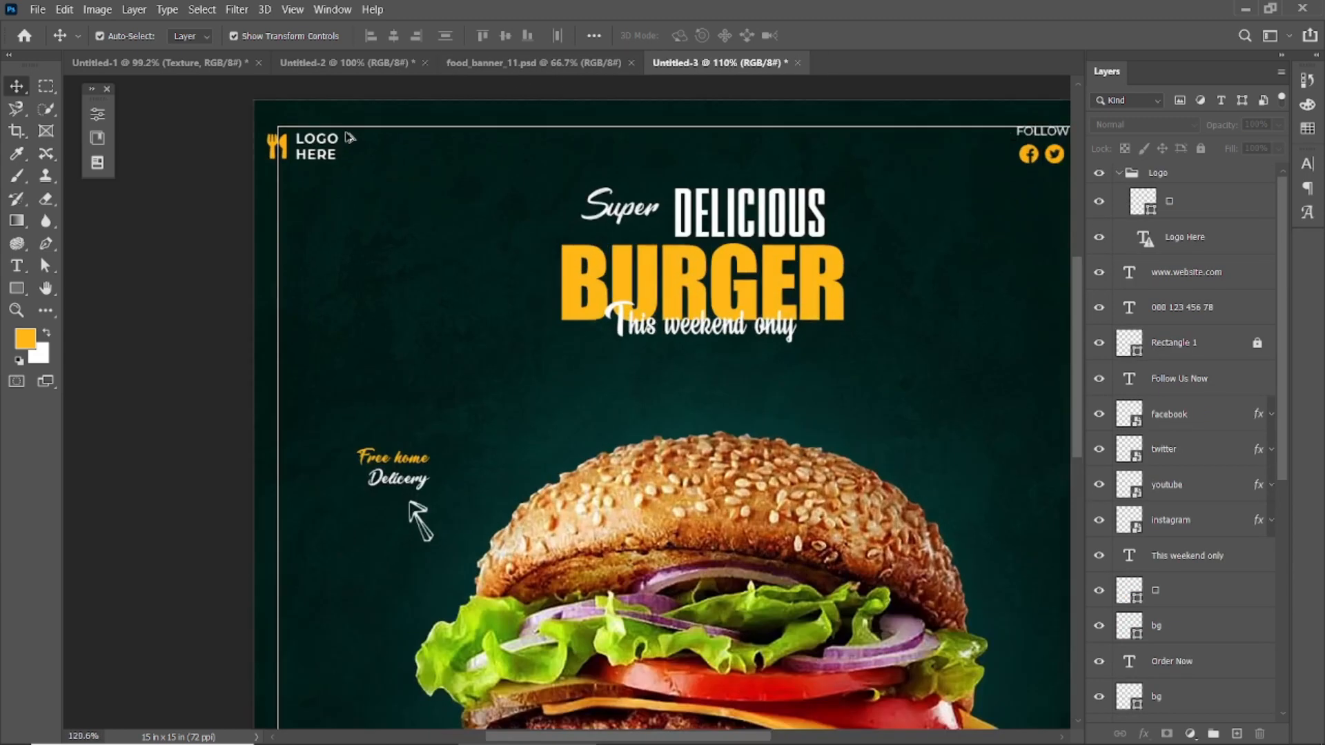
# Step: Add the fork-and-knife icon with the LOGO HERE text and align them flush inside the border's upper-left corner
pyautogui.scroll(3, 314, 153)
pyautogui.click(320, 163)
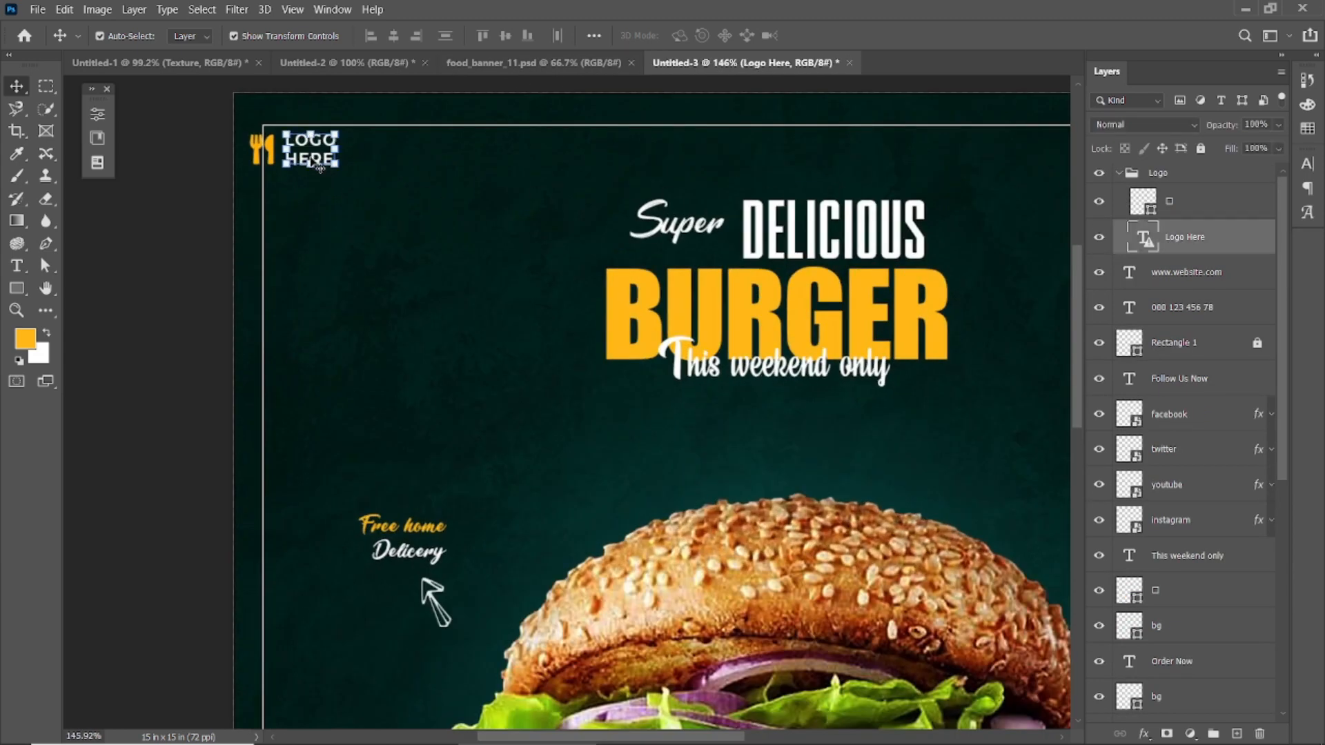
pyautogui.hotkey('ctrl', 't')
pyautogui.press('Return')
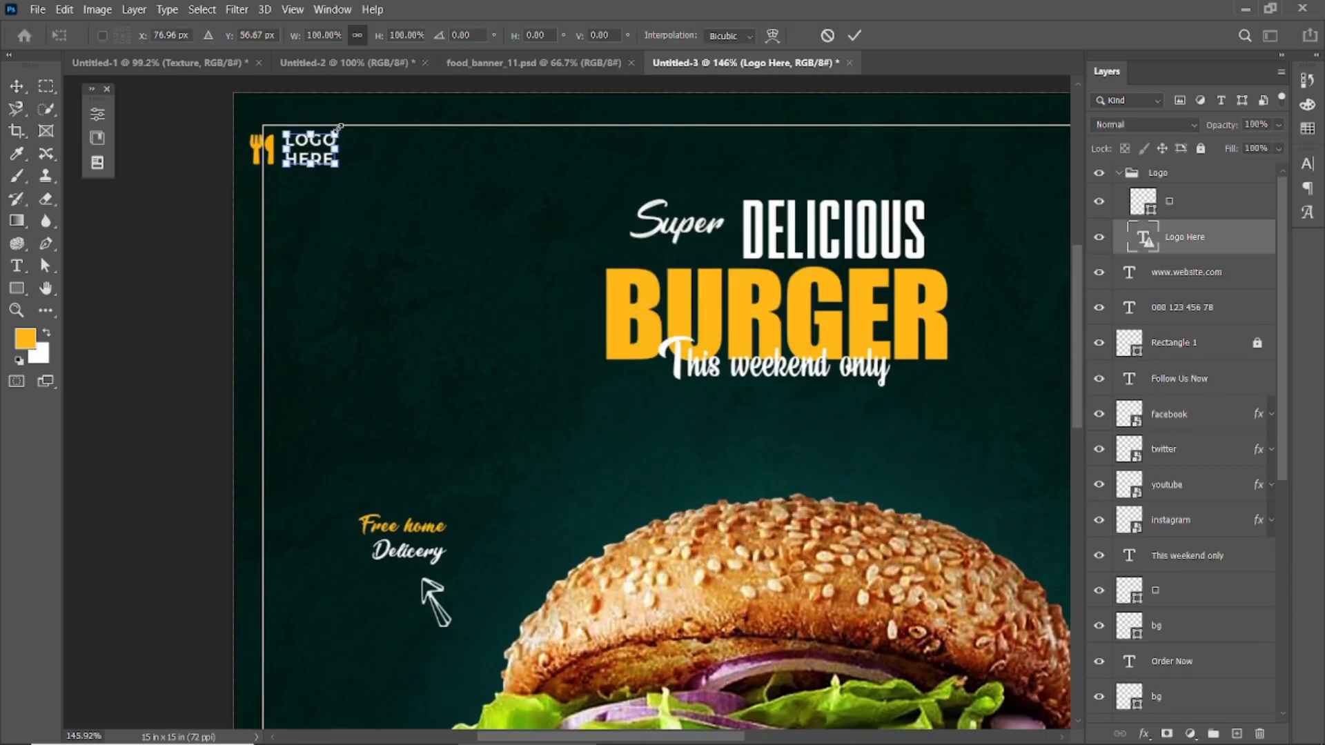
pyautogui.click(856, 38)
pyautogui.click(364, 151)
pyautogui.click(324, 143)
pyautogui.keyDown('shift'); pyautogui.click(266, 157); pyautogui.keyUp('shift')
pyautogui.scroll(5, 266, 157)
pyautogui.moveTo(266, 156); pyautogui.dragTo(233, 264)
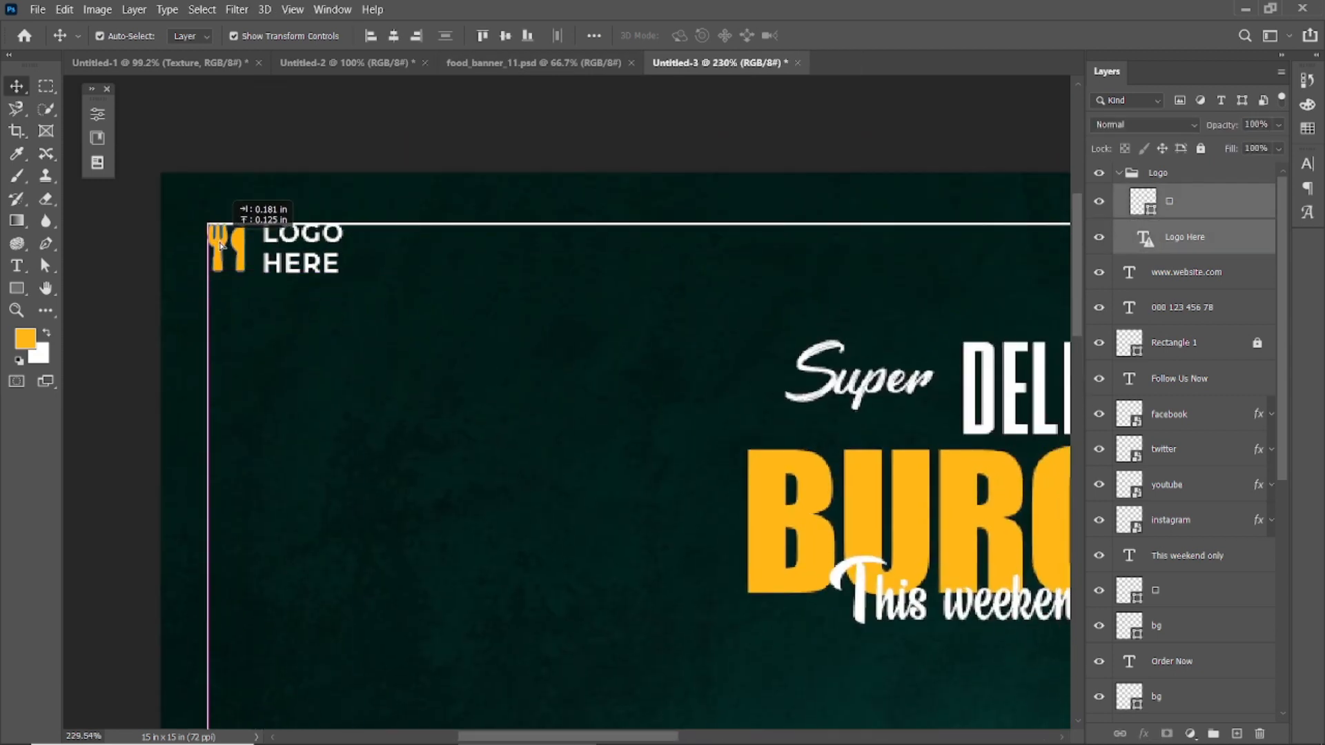
pyautogui.click(500, 454)
# Step: Hide the Rectangle 1 border layer
pyautogui.hotkey('ctrl', '0')
pyautogui.click(1098, 343)
pyautogui.scroll(-2, 925, 405)
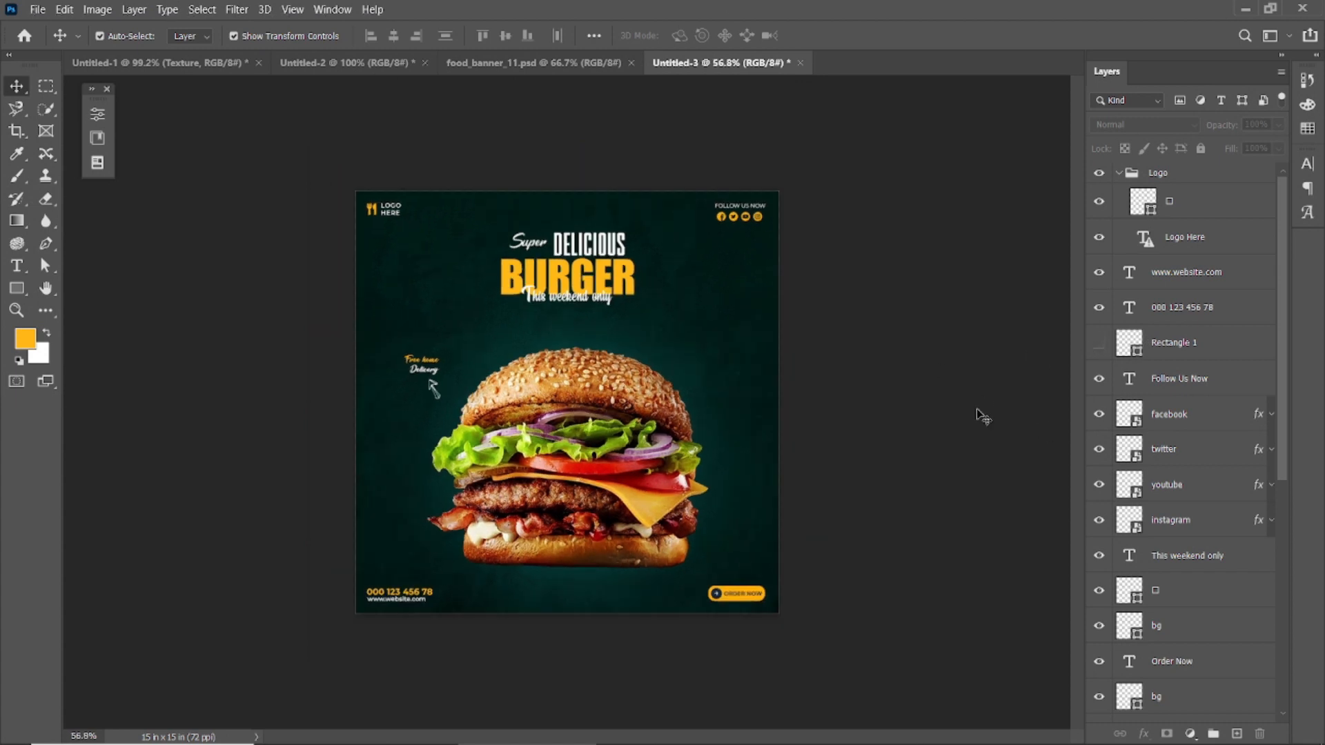
pyautogui.scroll(-1, 983, 416)
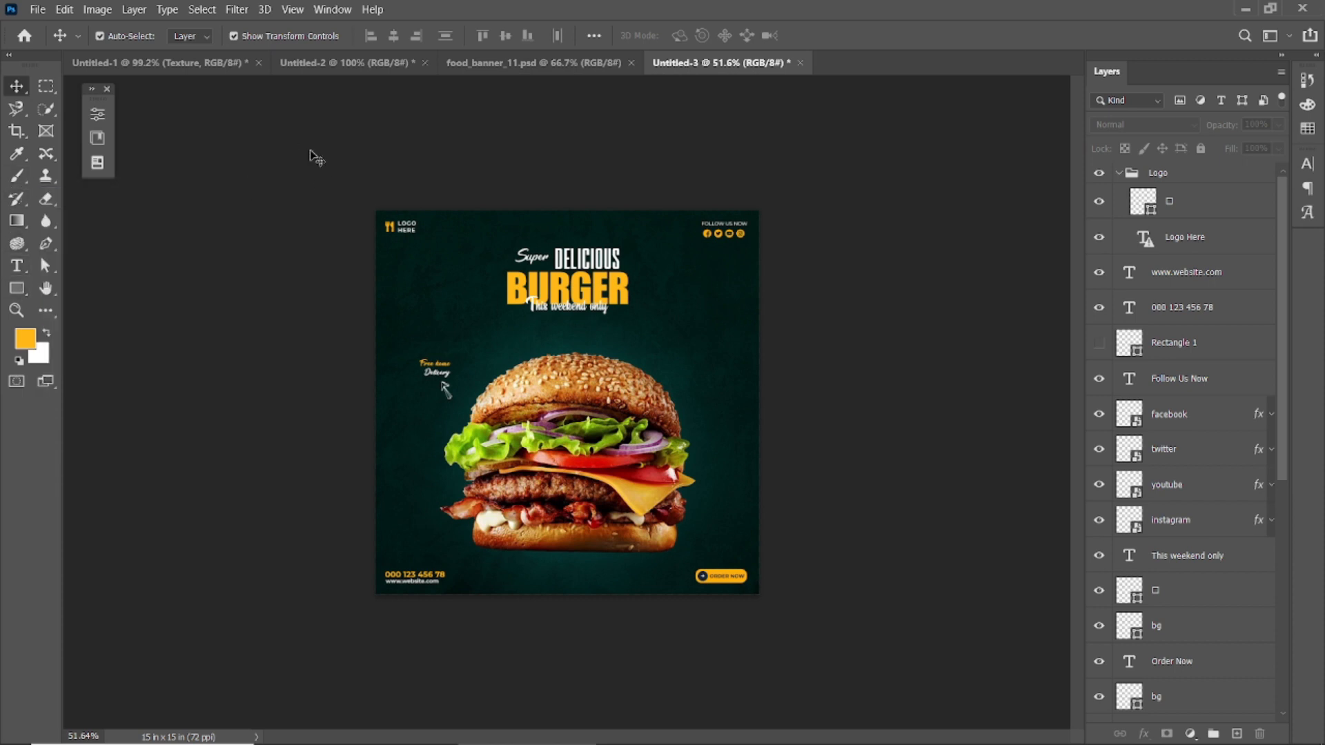
pyautogui.scroll(3, 594, 575)
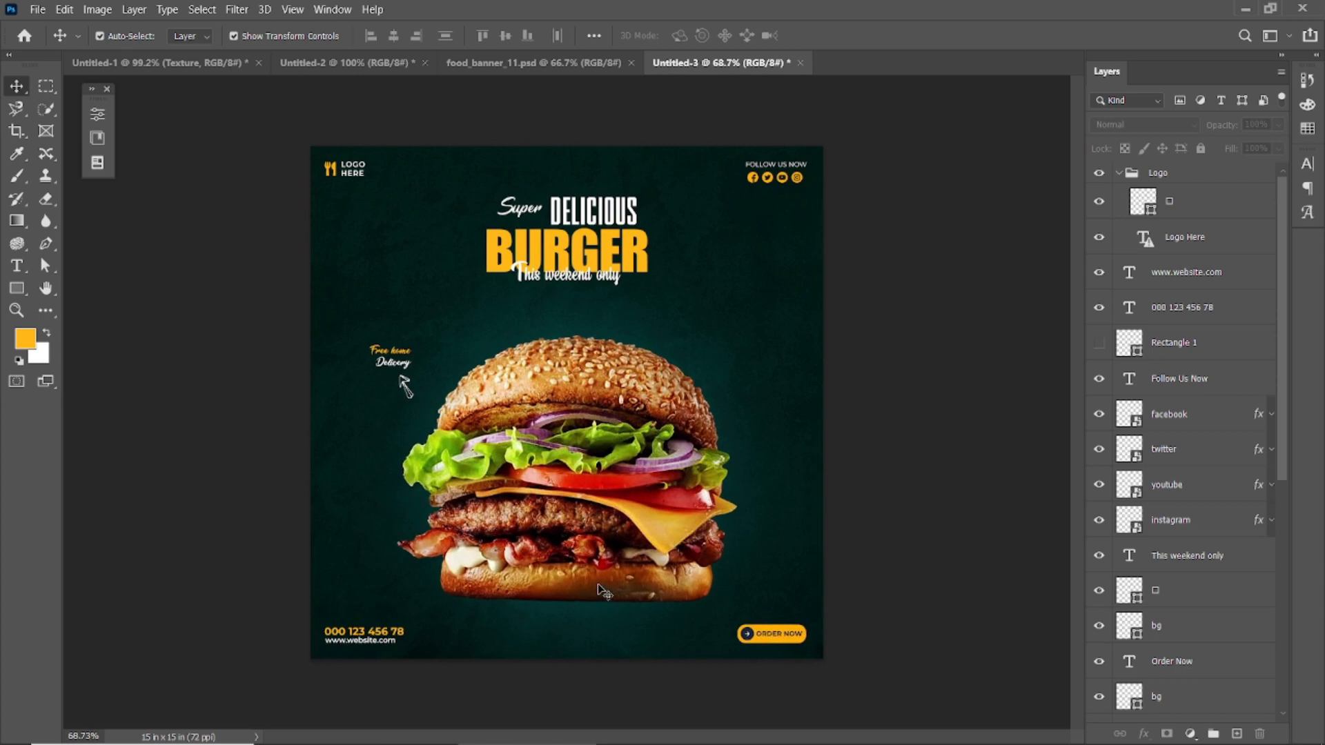
# Step: Add a new layer directly below the burger layer and set the foreground colour to black (000000)
pyautogui.click(620, 490)
pyautogui.scroll(-3, 1150, 628)
pyautogui.click(1236, 734)
pyautogui.moveTo(1225, 535); pyautogui.dragTo(1218, 585)
pyautogui.click(17, 176)
pyautogui.click(28, 338)
pyautogui.moveTo(915, 579); pyautogui.dragTo(869, 652)
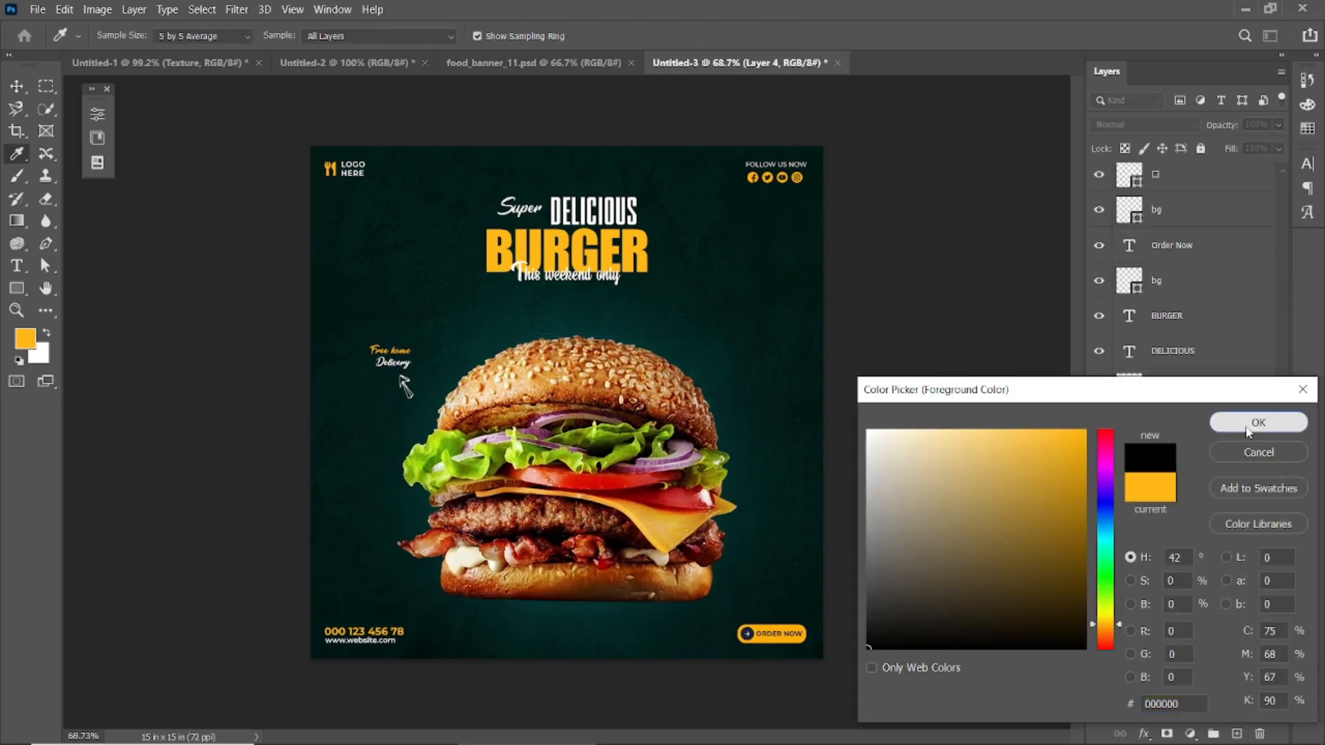
pyautogui.click(1248, 431)
# Step: Paint a black shadow on Layer 4 with a 1000 px soft brush and squash it vertically into a flat band
pyautogui.moveTo(338, 37); pyautogui.dragTo(535, 55)
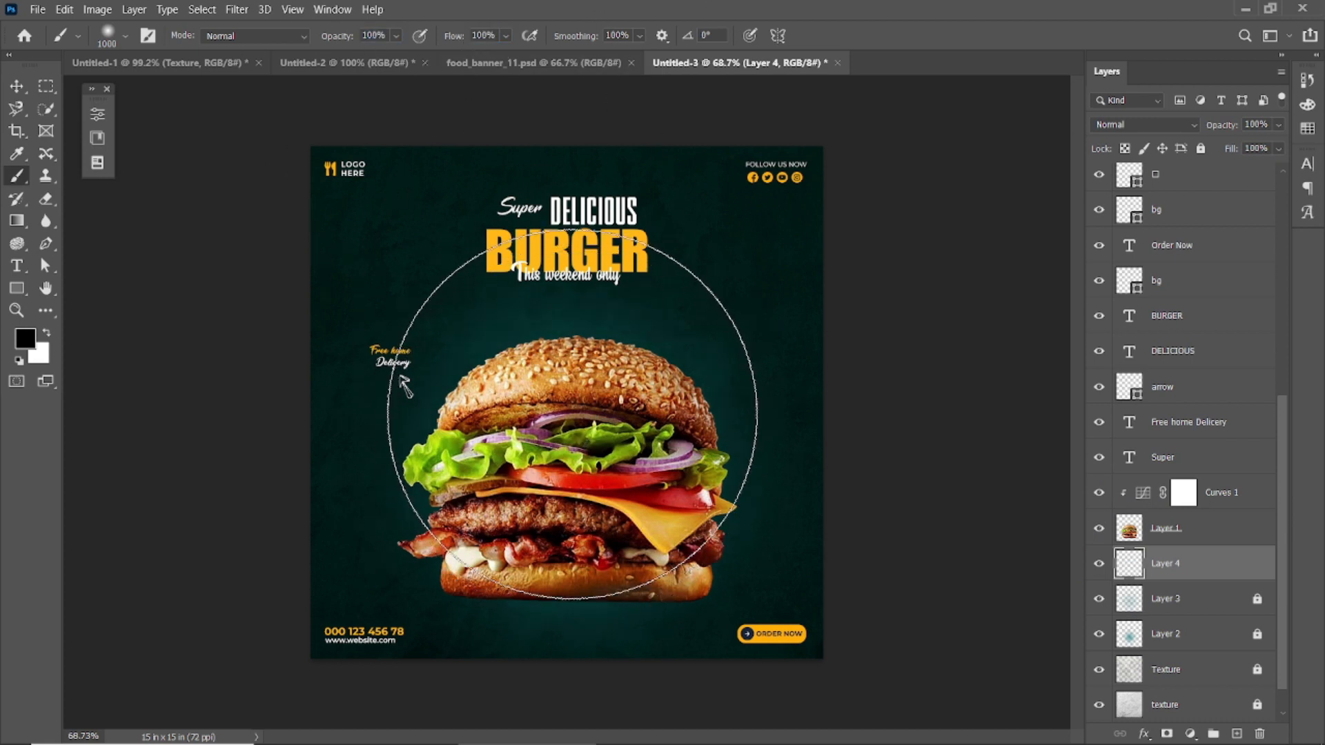
pyautogui.moveTo(566, 438); pyautogui.dragTo(881, 438)
pyautogui.hotkey('ctrl', 't')
pyautogui.moveTo(565, 147); pyautogui.dragTo(566, 573)
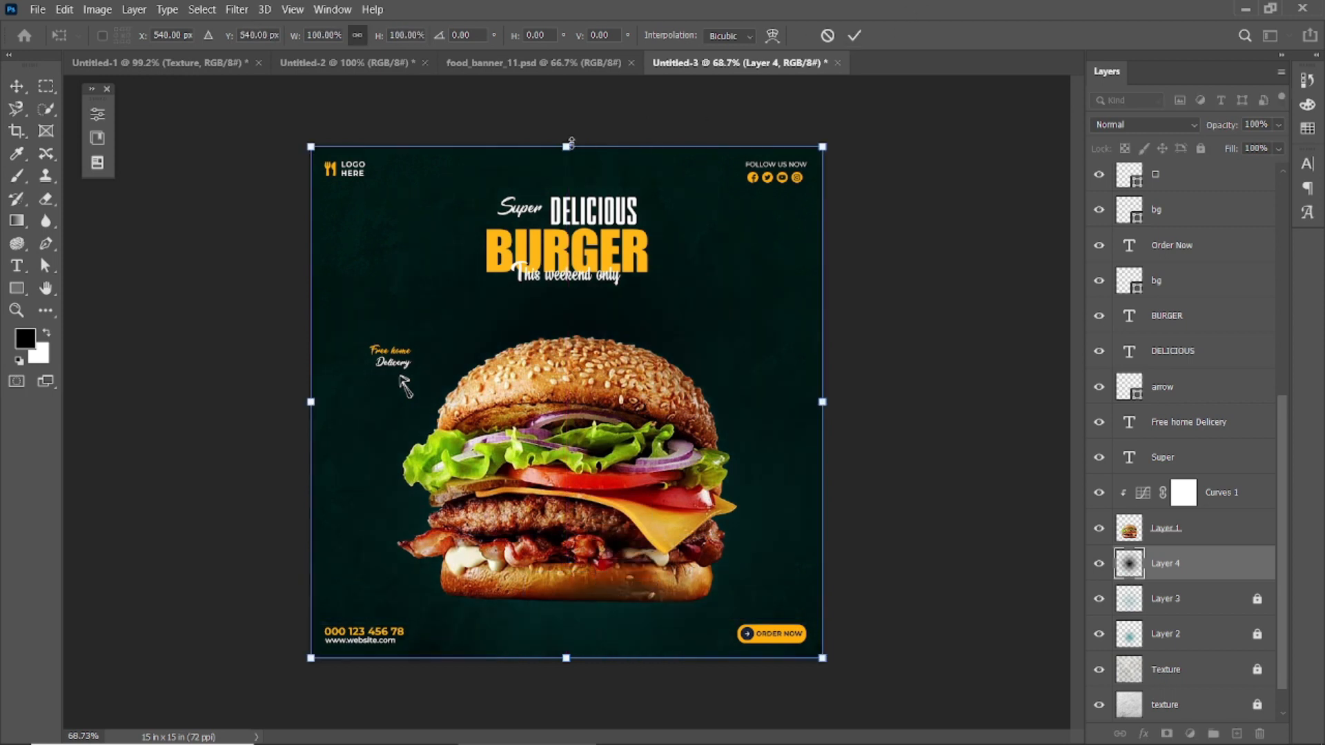
pyautogui.moveTo(566, 146)
pyautogui.mouseDown()
pyautogui.moveTo(566, 607)
pyautogui.moveTo(577, 548)
pyautogui.mouseUp()
pyautogui.click(854, 36)
pyautogui.press('b')
pyautogui.click(17, 86)
pyautogui.scroll(-2, 491, 573)
# Step: Narrow and flatten the burger's shadow into a thin strip beneath the bottom bun
pyautogui.click(491, 573)
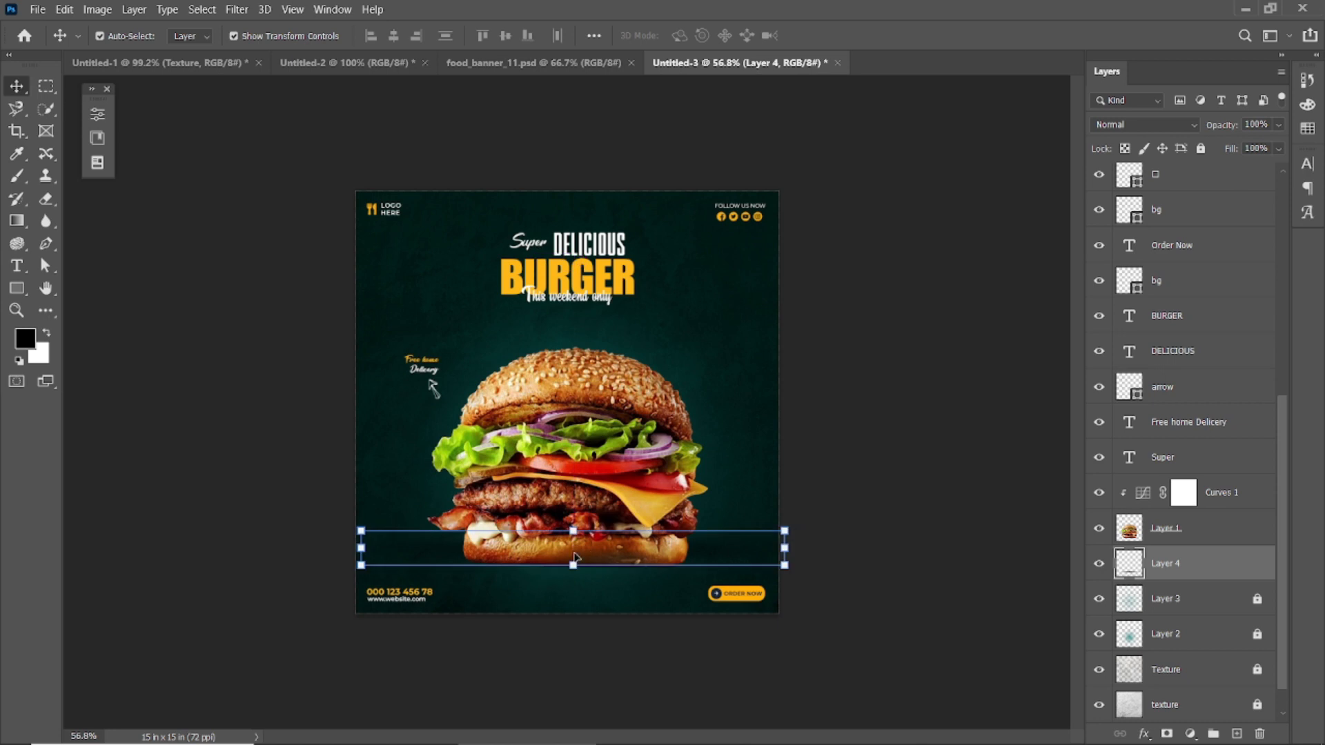
pyautogui.hotkey('ctrl', 'z')
pyautogui.moveTo(779, 578); pyautogui.dragTo(687, 580)
pyautogui.moveTo(568, 585); pyautogui.dragTo(568, 599)
pyautogui.click(854, 35)
# Step: Move the shadow strip up slightly, closer to the bottom bun
pyautogui.click(867, 278)
pyautogui.scroll(3, 572, 697)
pyautogui.moveTo(574, 707); pyautogui.dragTo(574, 674)
pyautogui.click(933, 426)
pyautogui.scroll(-3, 934, 414)
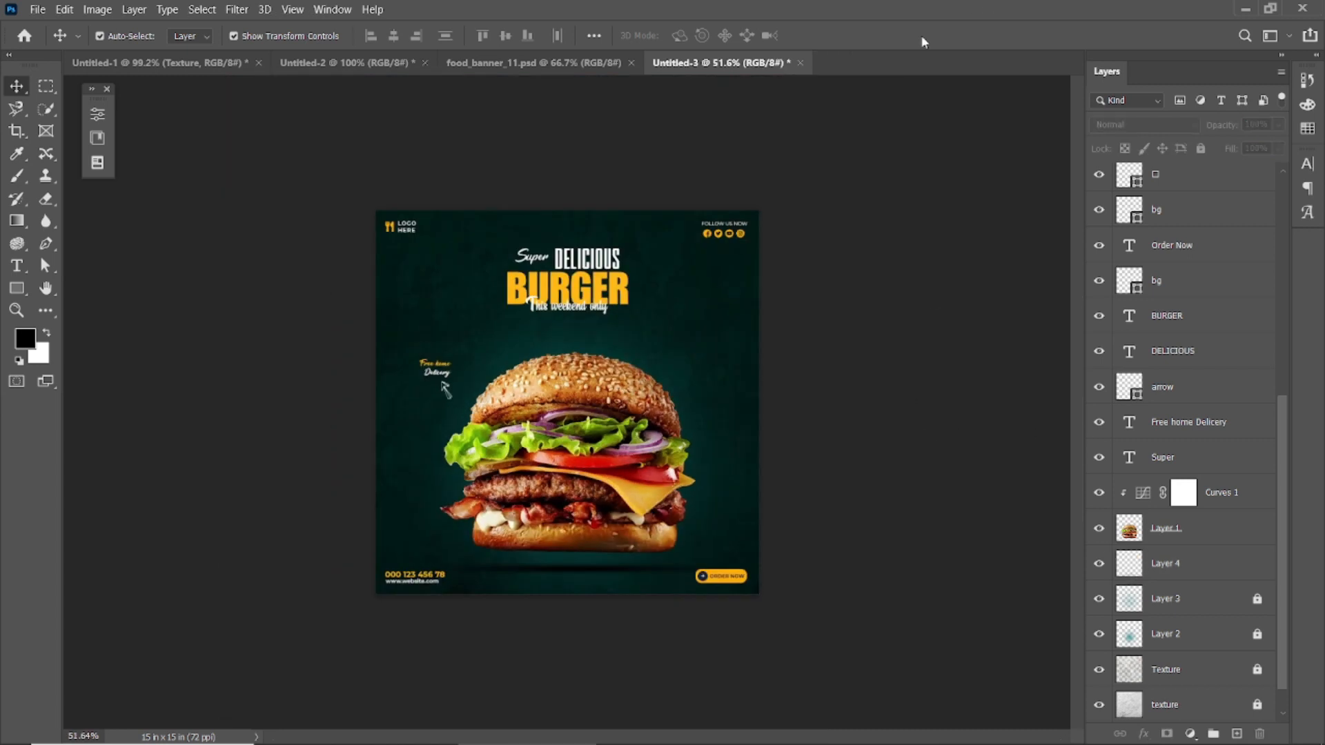
# Step: Reposition the burger slightly so it floats above its shadow
pyautogui.scroll(1, 578, 620)
pyautogui.moveTo(575, 524); pyautogui.dragTo(603, 523)
pyautogui.click(894, 391)
pyautogui.scroll(2, 552, 646)
pyautogui.click(572, 675)
pyautogui.click(601, 514)
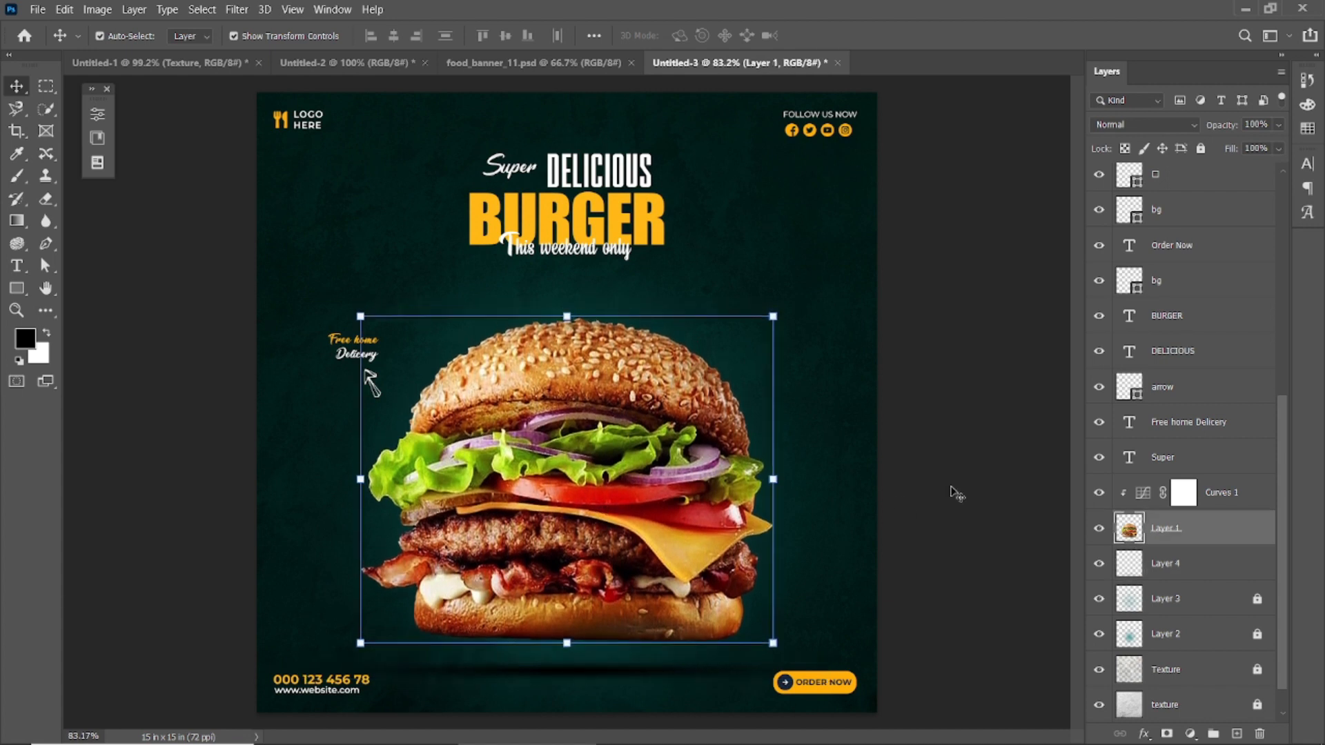
pyautogui.click(953, 489)
# Step: Soften the shadow on Layer 4 by setting its opacity to 84% and fill to 78%
pyautogui.click(564, 675)
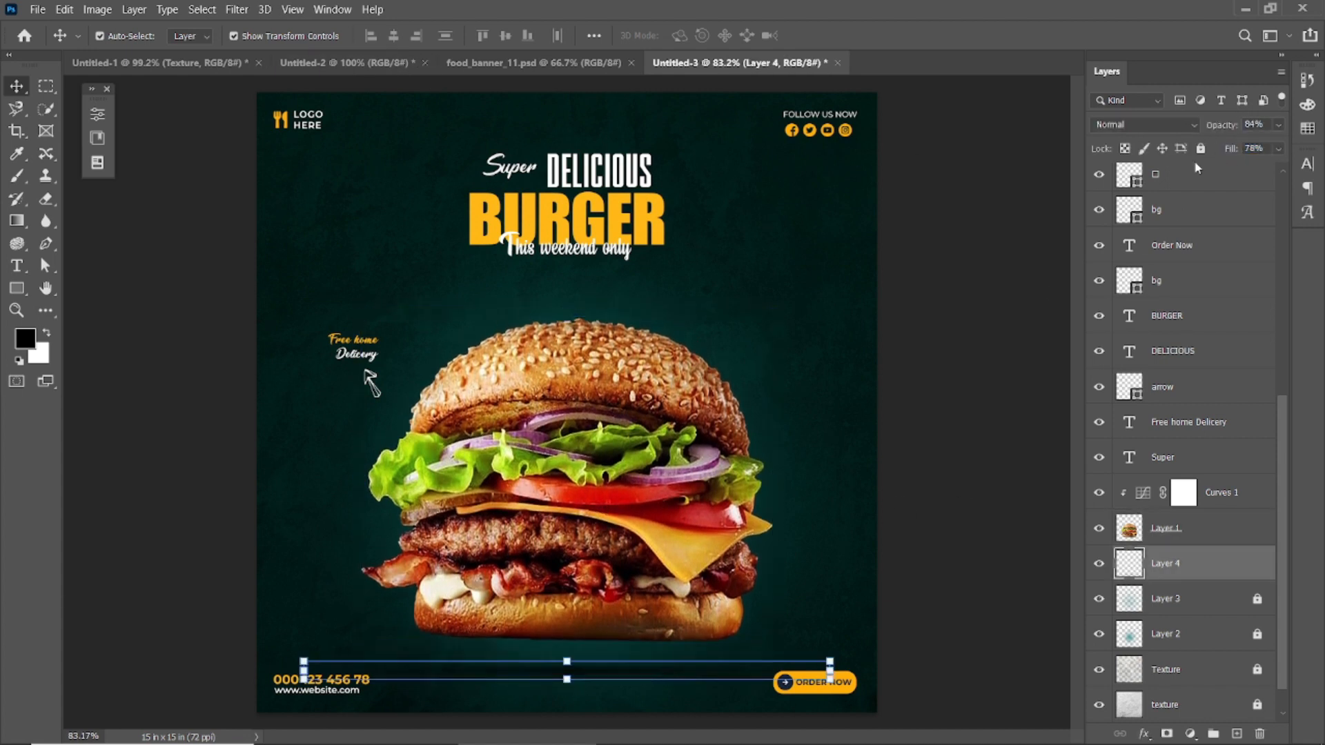
pyautogui.click(980, 331)
pyautogui.scroll(-2, 553, 504)
pyautogui.scroll(5, 538, 594)
pyautogui.scroll(-3, 546, 600)
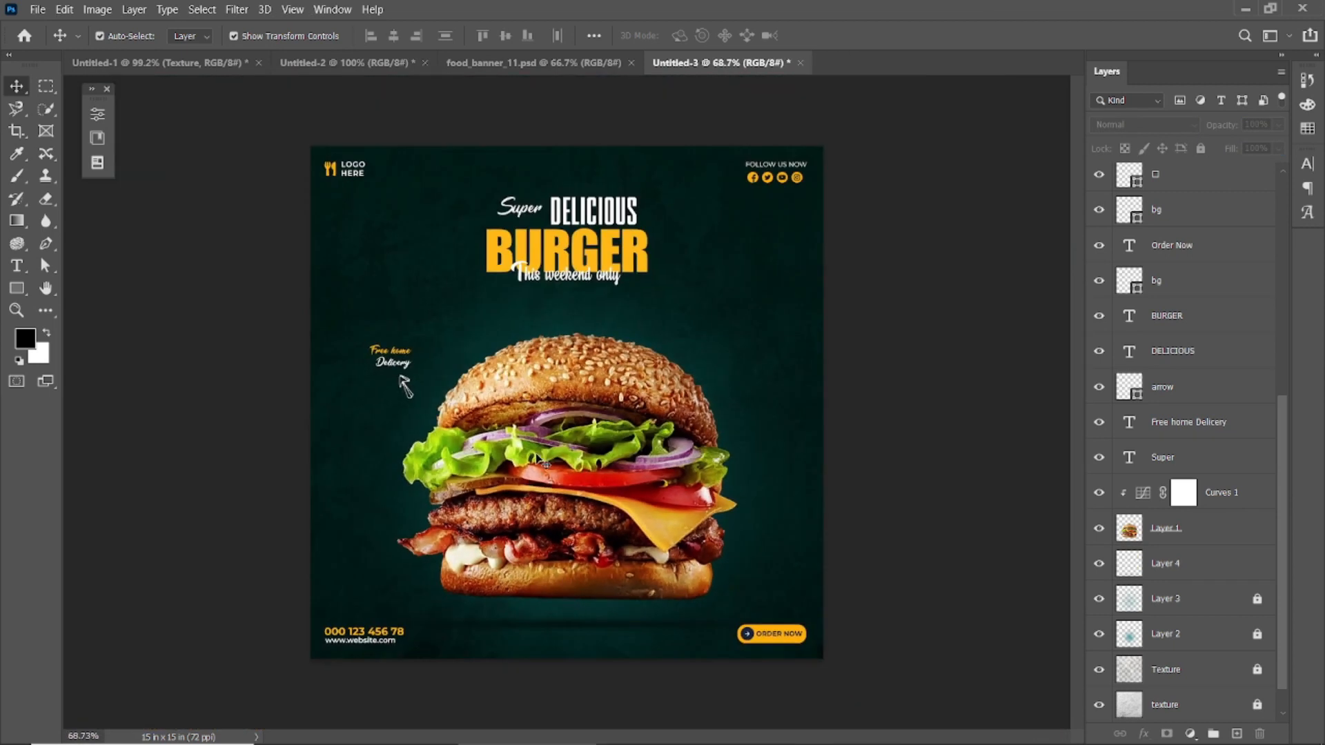
# Step: Add a new layer directly above Curves 1 and keep black as the foreground colour
pyautogui.click(573, 453)
pyautogui.click(952, 417)
pyautogui.click(1237, 733)
pyautogui.moveTo(1213, 187); pyautogui.dragTo(1185, 692)
pyautogui.scroll(-5, 1190, 683)
pyautogui.moveTo(1190, 491); pyautogui.dragTo(1212, 724)
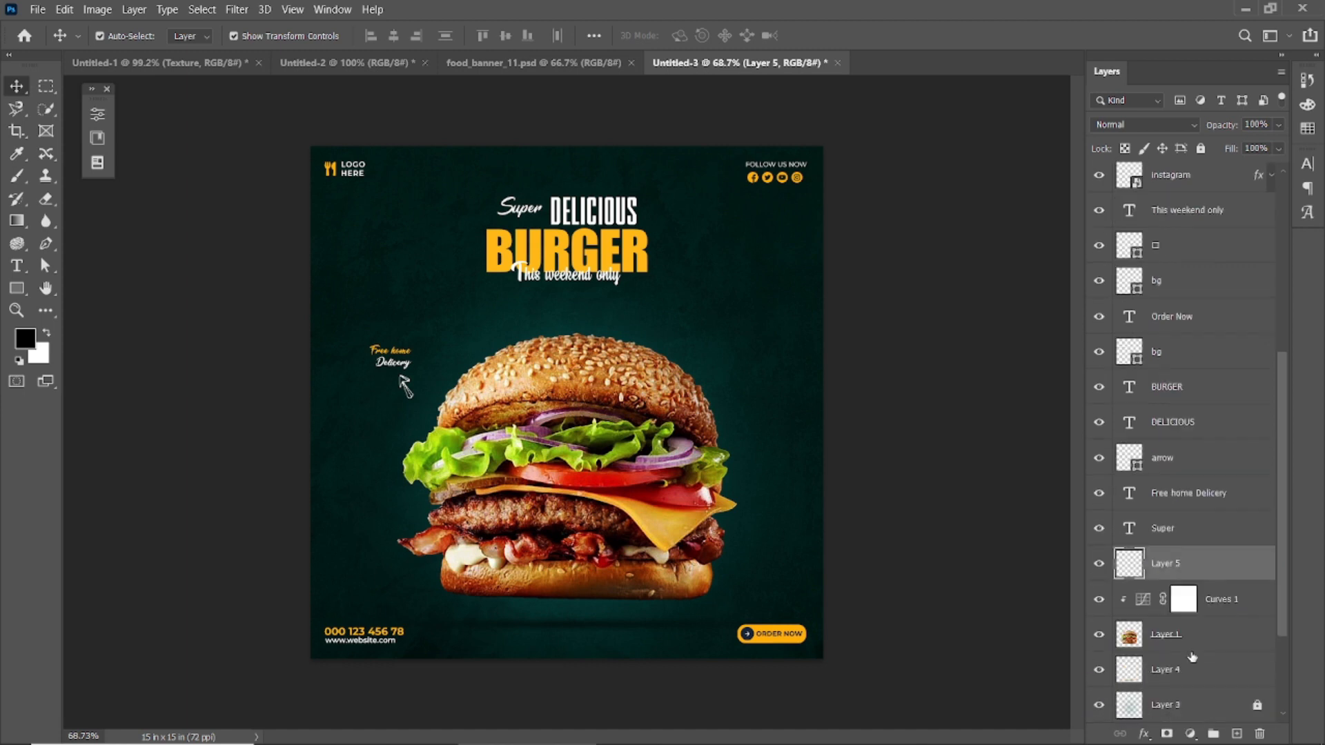
pyautogui.click(28, 340)
pyautogui.click(1258, 421)
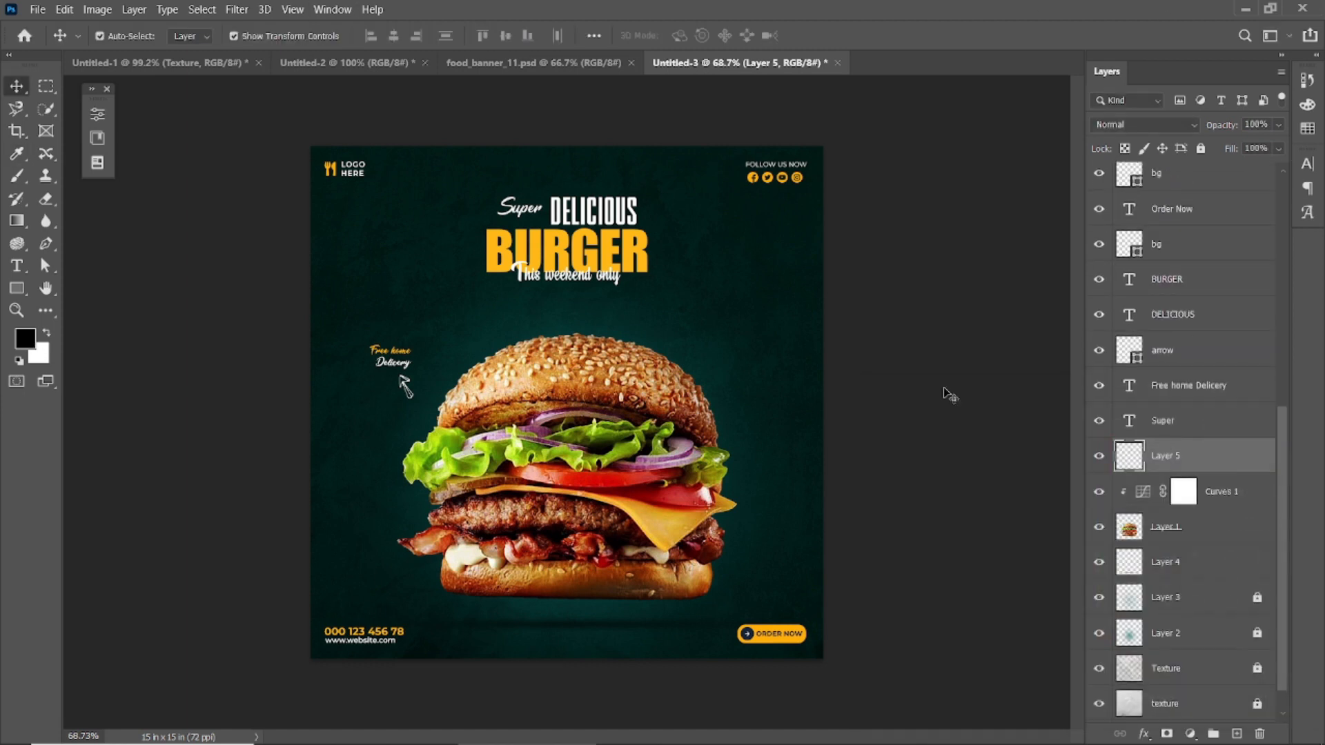
# Step: Darken the poster's outer edges on Layer 5 with a soft 1000 px black brush
pyautogui.scroll(-4, 925, 397)
pyautogui.click(14, 174)
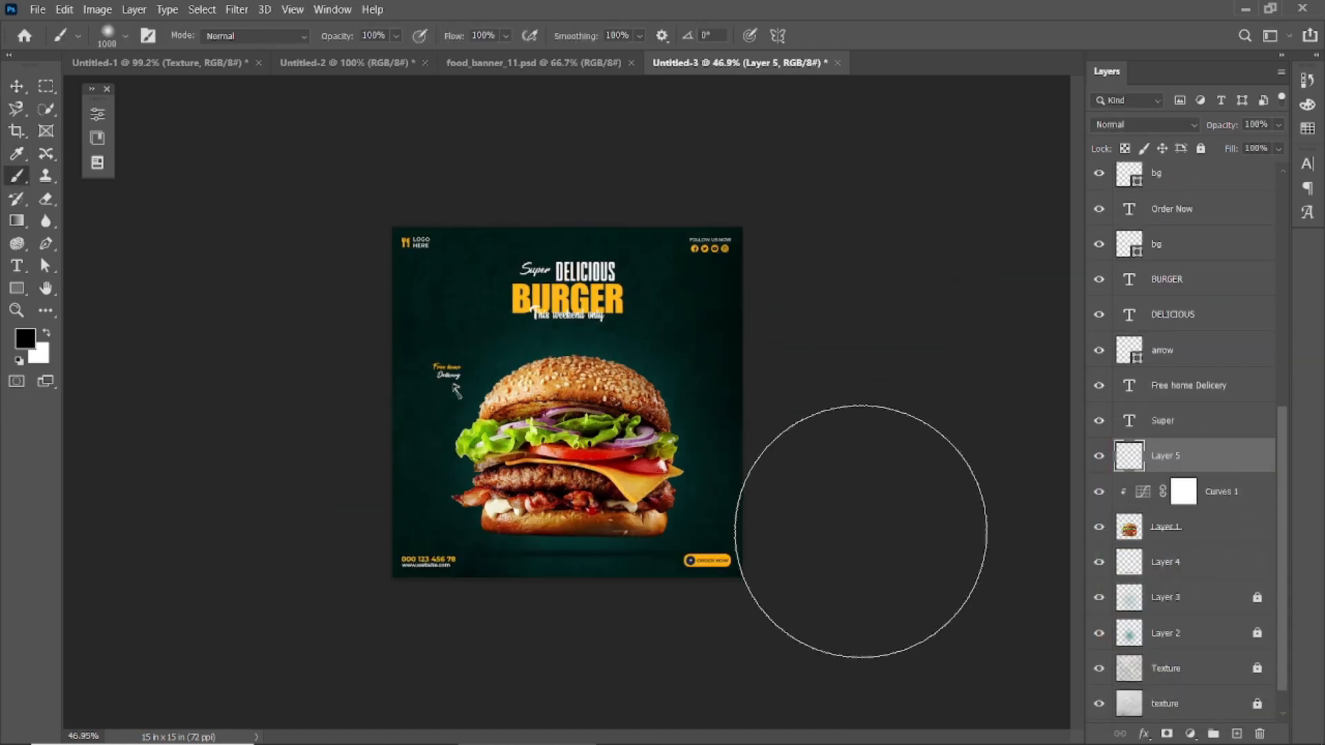
pyautogui.scroll(-1, 795, 648)
pyautogui.scroll(-1, 795, 649)
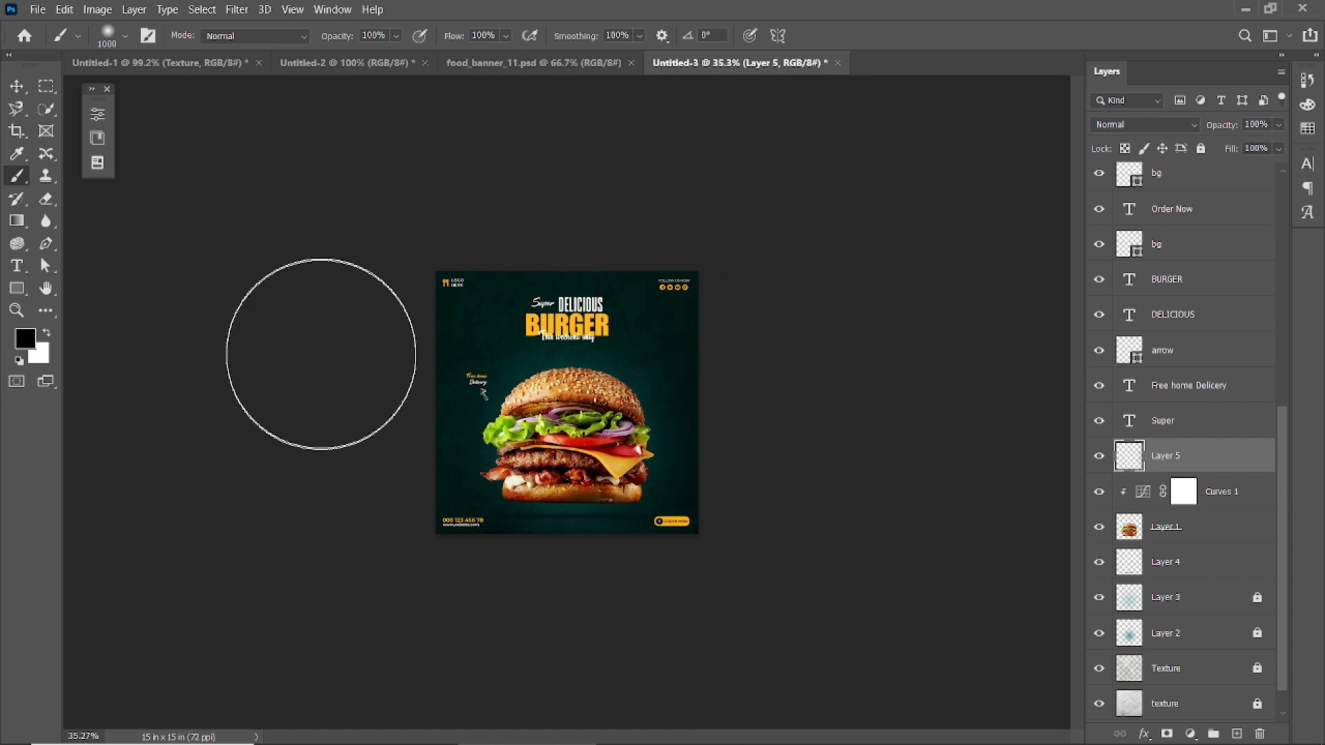
pyautogui.scroll(-2, 561, 488)
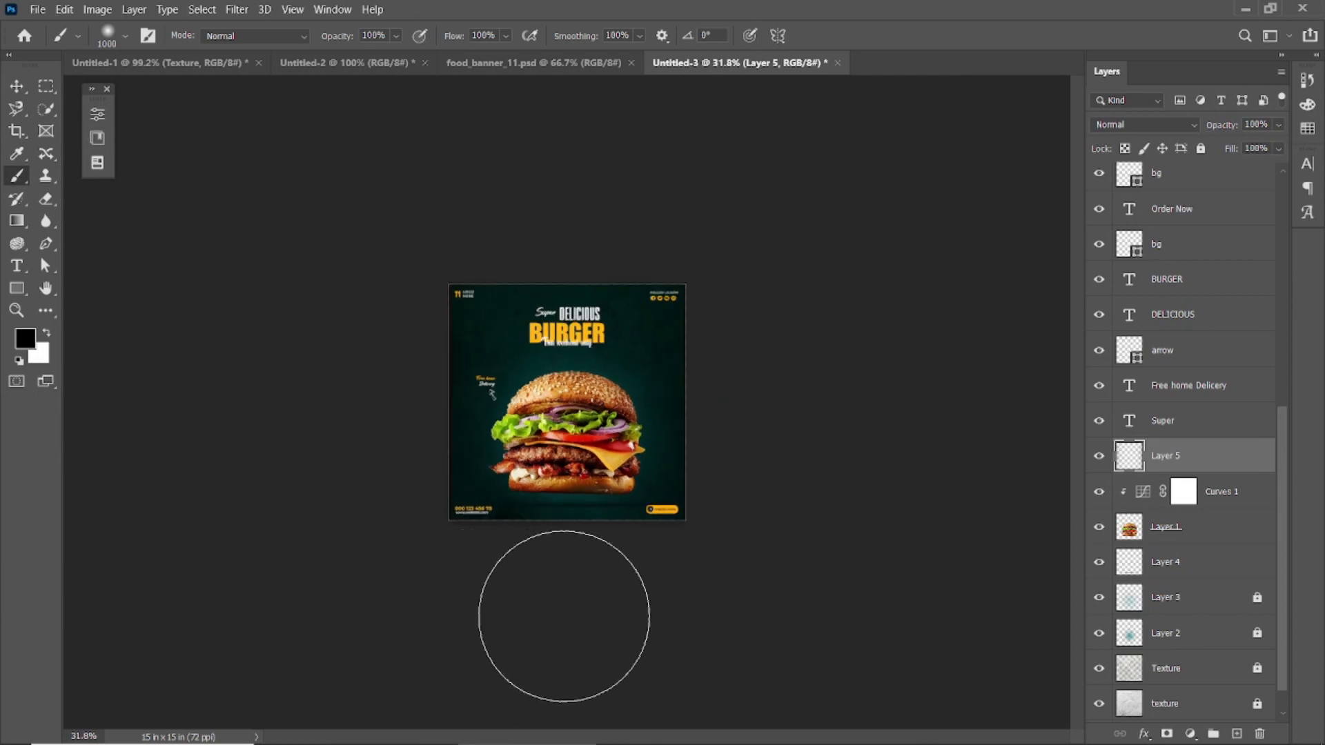
pyautogui.scroll(3, 801, 121)
pyautogui.scroll(-2, 801, 121)
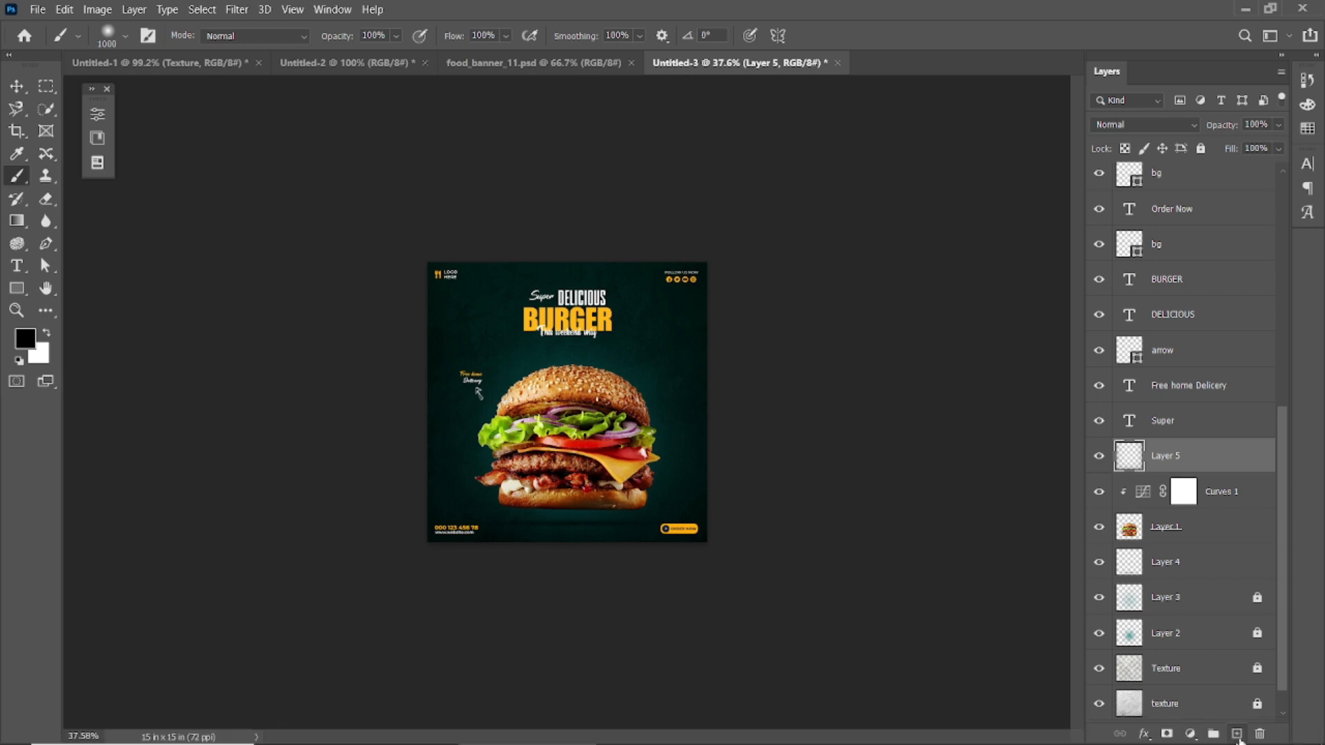
# Step: Add a layer above Layer 5 and shade the poster's edges black with the brush at 29% opacity and 28% flow
pyautogui.hotkey('ctrl', 'shift', 'alt', 'n')
pyautogui.moveTo(339, 36); pyautogui.dragTo(284, 39)
pyautogui.moveTo(391, 42); pyautogui.dragTo(386, 42)
pyautogui.moveTo(432, 256)
pyautogui.mouseDown()
pyautogui.moveTo(377, 444)
pyautogui.moveTo(423, 260)
pyautogui.mouseUp()
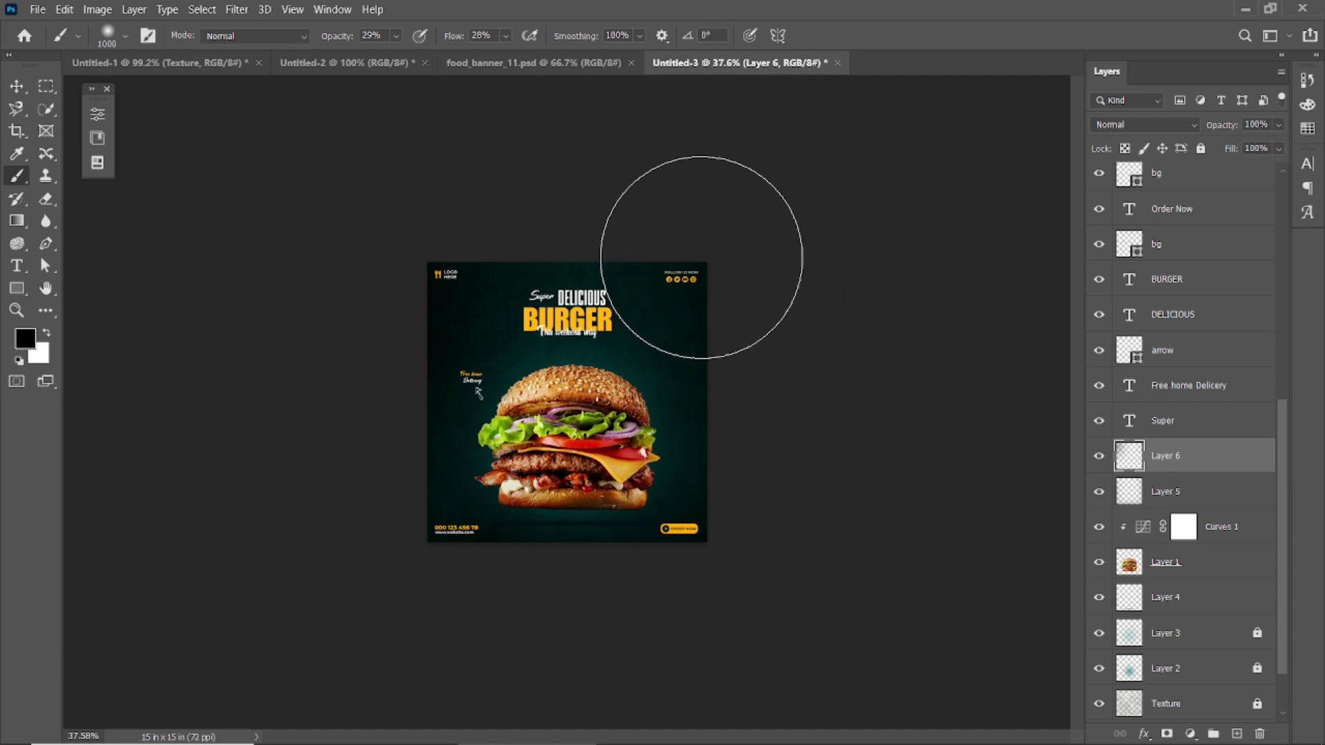
pyautogui.hotkey('ctrl', '0')
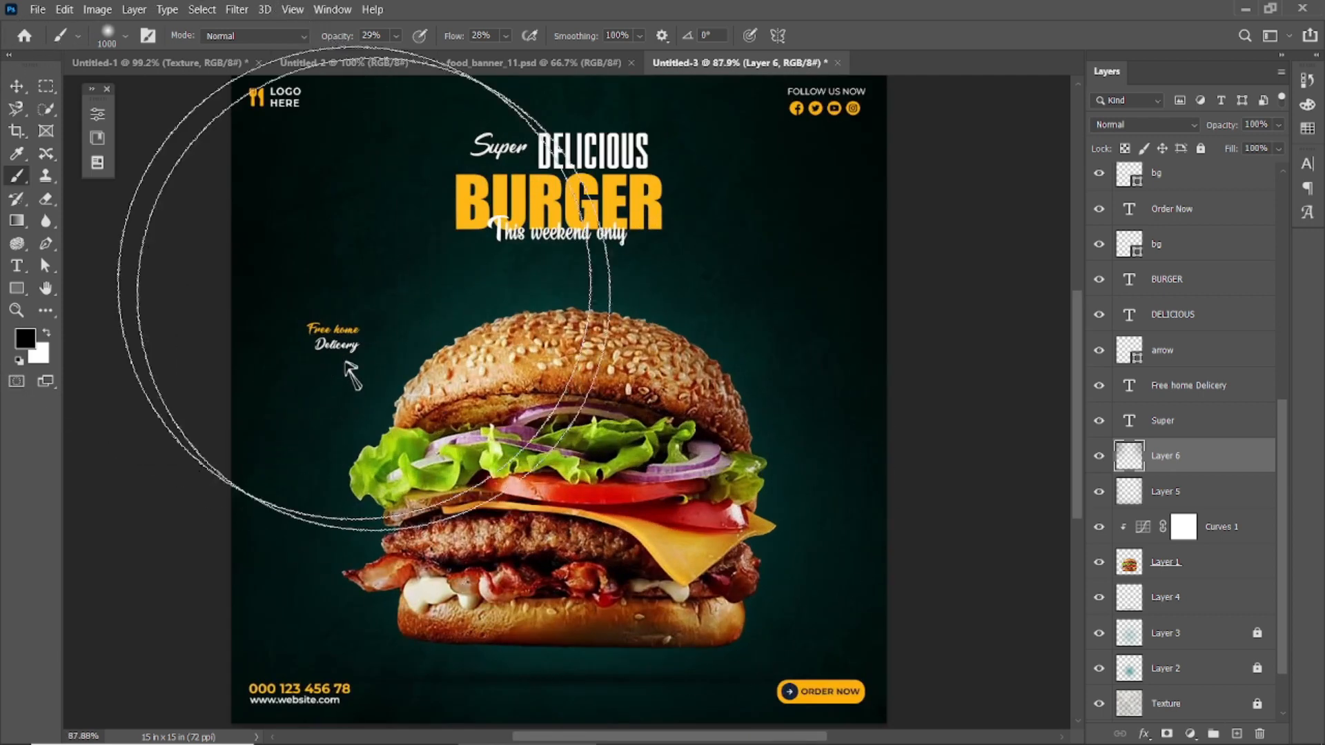
pyautogui.scroll(-8, 387, 293)
pyautogui.scroll(4, 877, 152)
# Step: Set Layer 6 to 83% opacity and 90% fill, and preview the poster in full screen
pyautogui.click(1100, 458)
pyautogui.click(1100, 458)
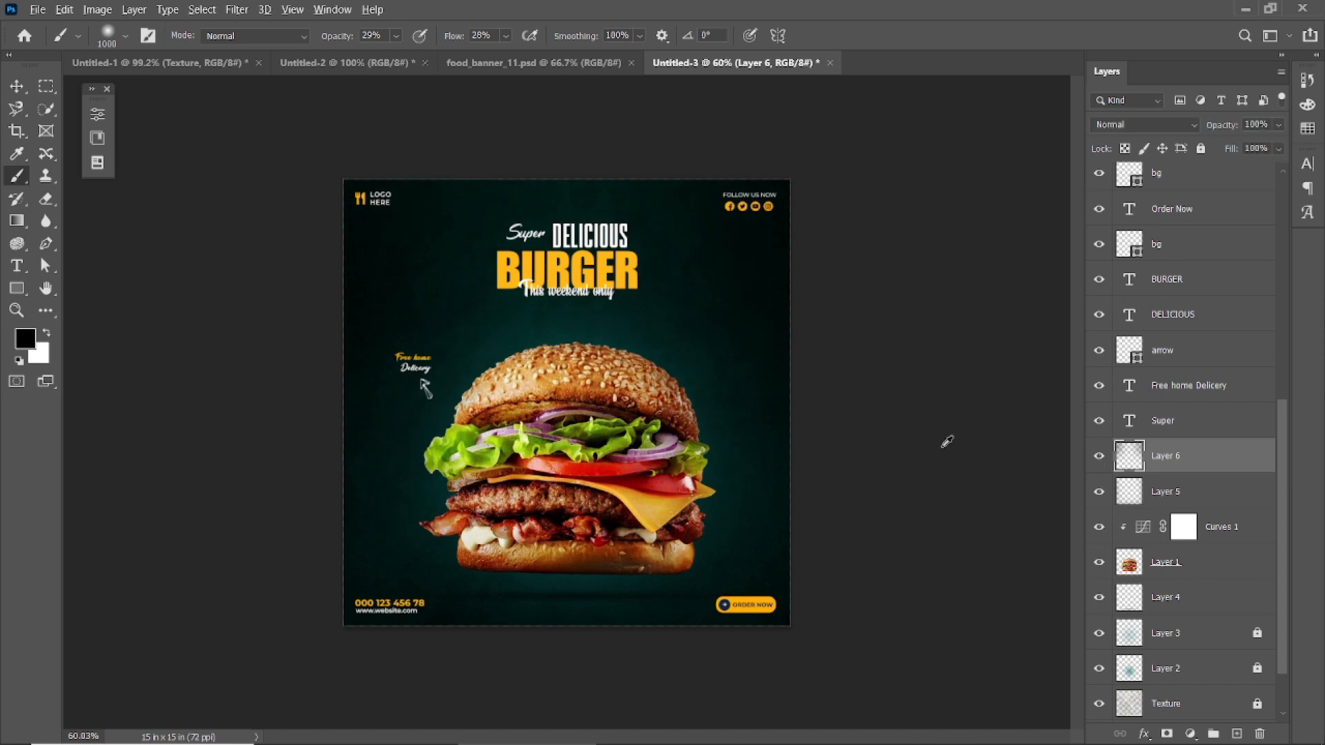
pyautogui.scroll(-2, 947, 444)
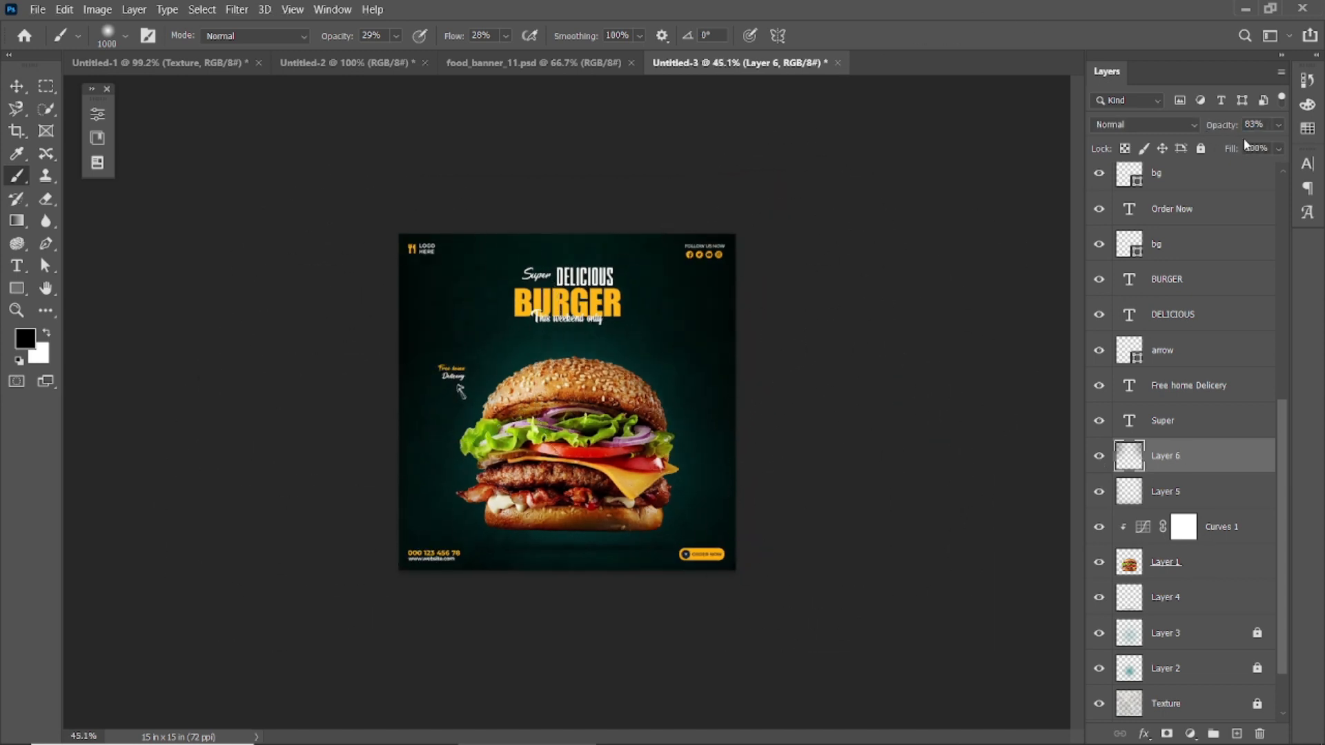
pyautogui.press('v')
pyautogui.click(347, 207)
pyautogui.scroll(1, 503, 380)
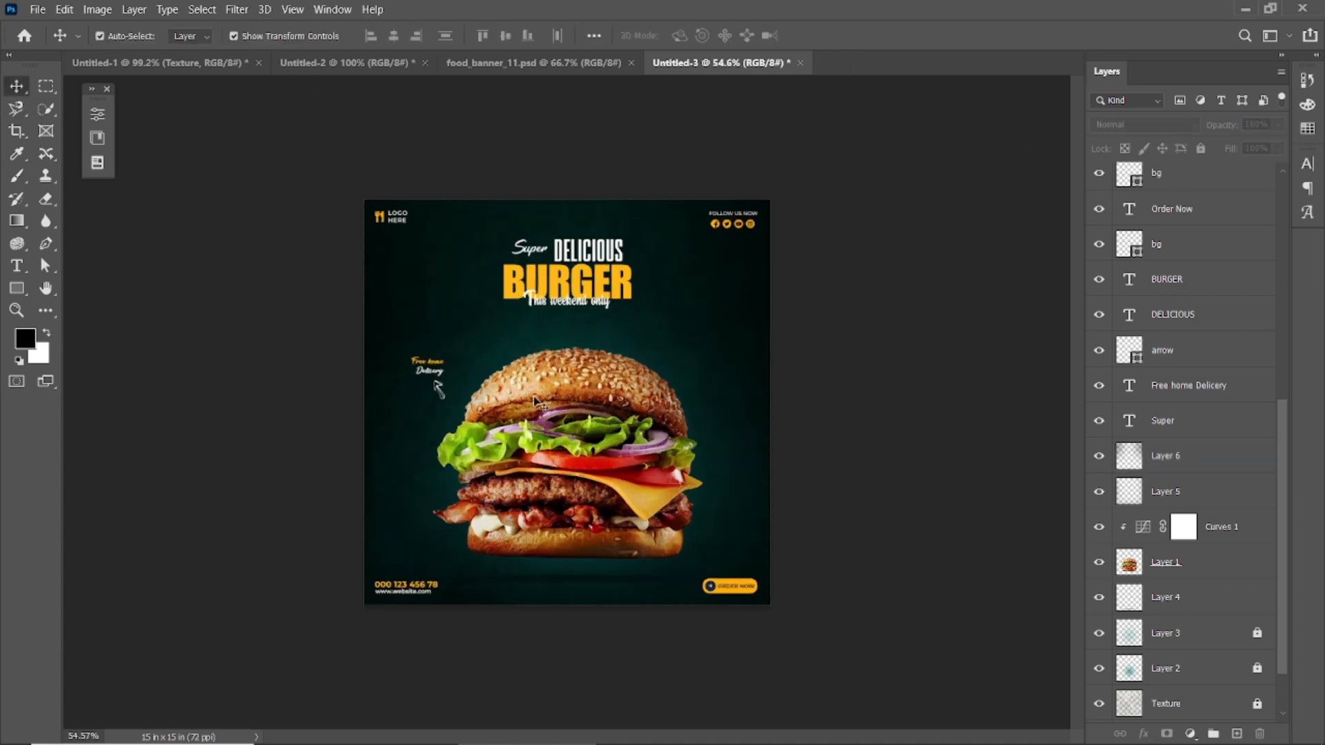
pyautogui.press('f')
pyautogui.click(496, 272)
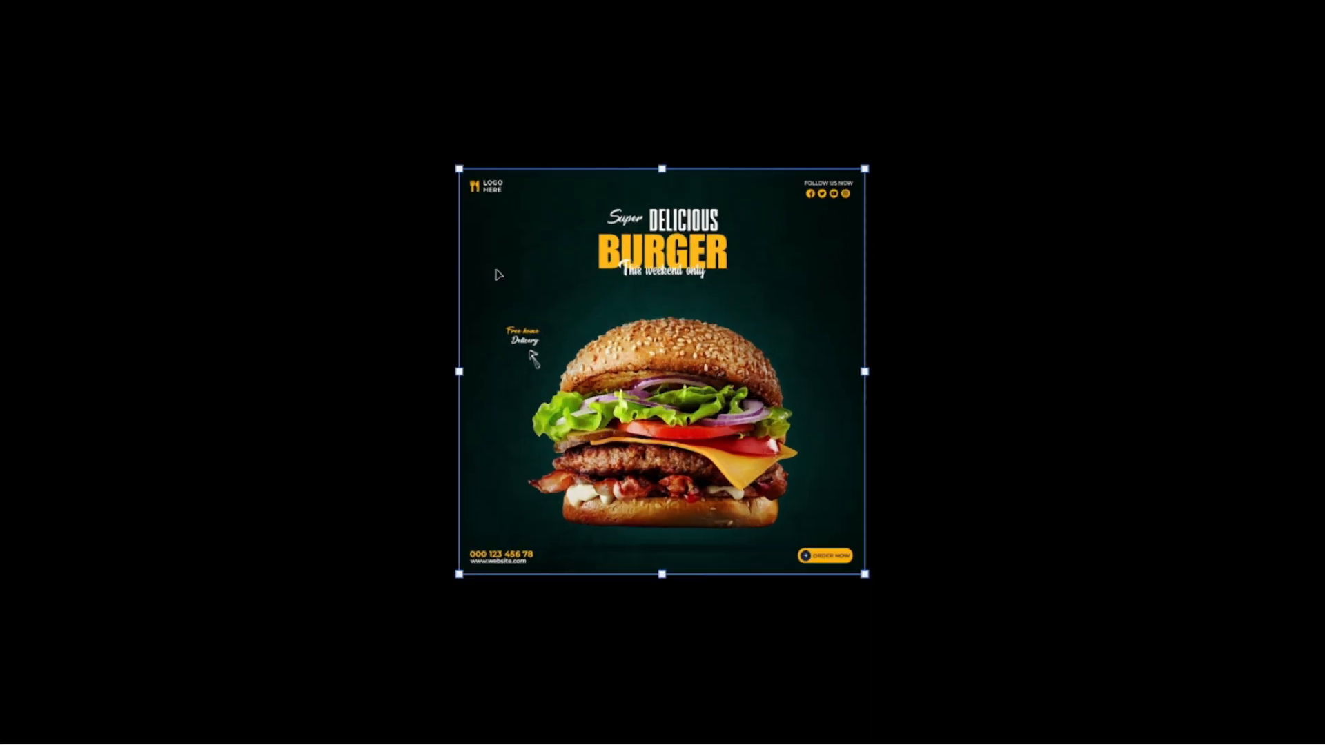
pyautogui.press('f')
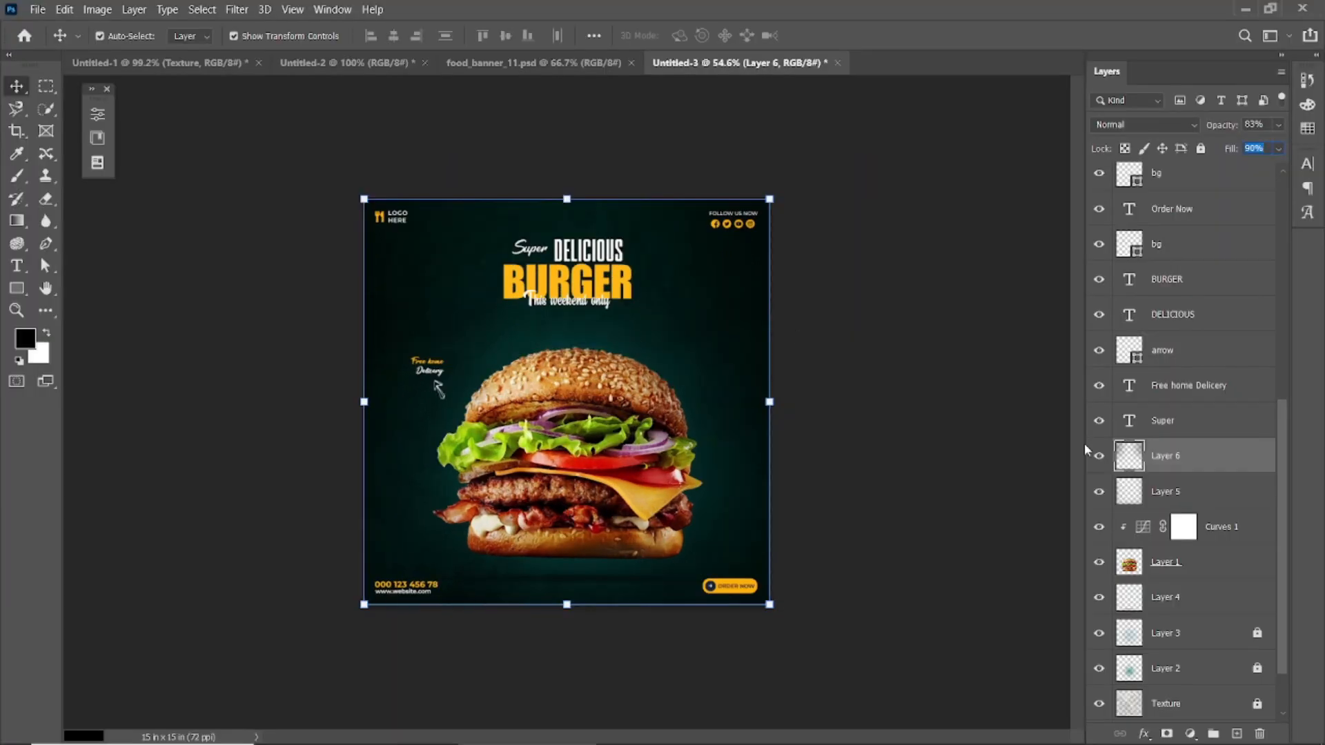
# Step: Delete the Layer 6 edge shading
pyautogui.click(1187, 464)
pyautogui.click(678, 297)
pyautogui.click(803, 320)
pyautogui.click(1188, 457)
pyautogui.press('Delete')
pyautogui.click(936, 367)
# Step: Add a new layer above Layer 5 and darken the poster's edges with a black brush at 62% opacity and 44% flow
pyautogui.press('b')
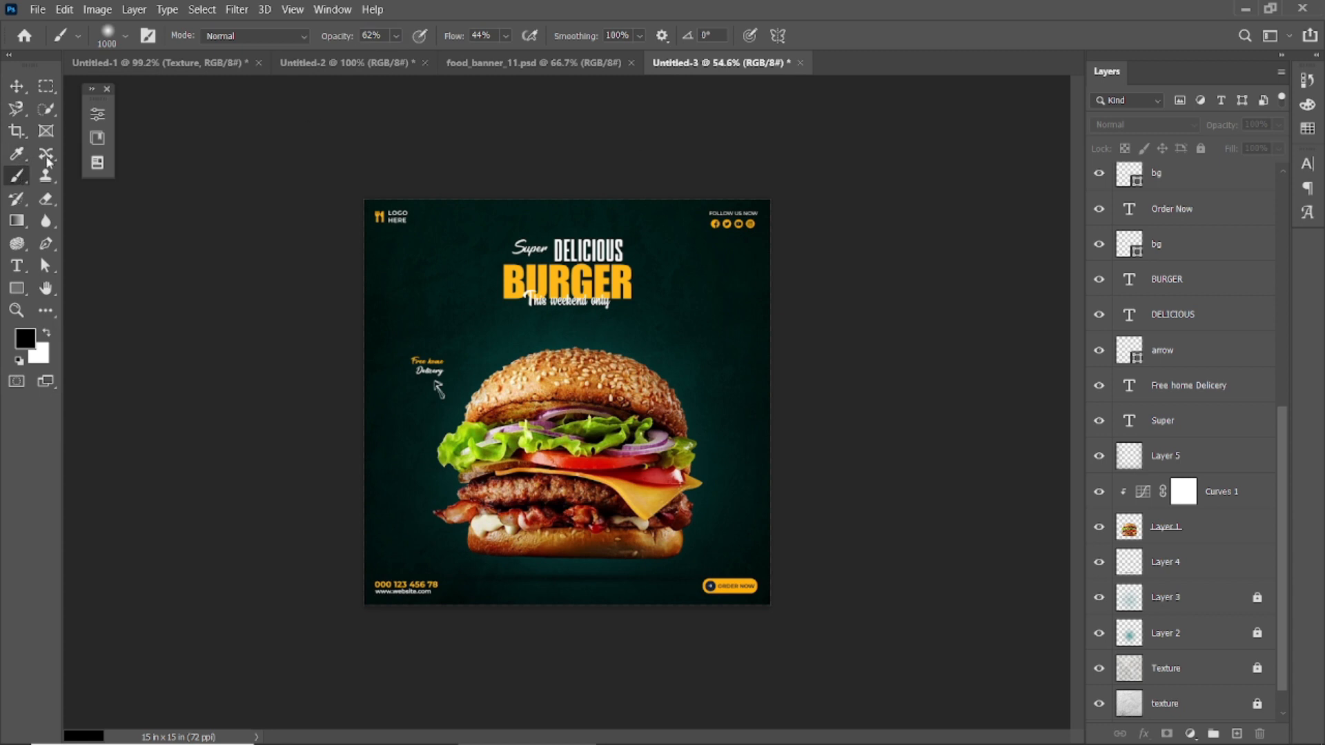
pyautogui.click(1178, 457)
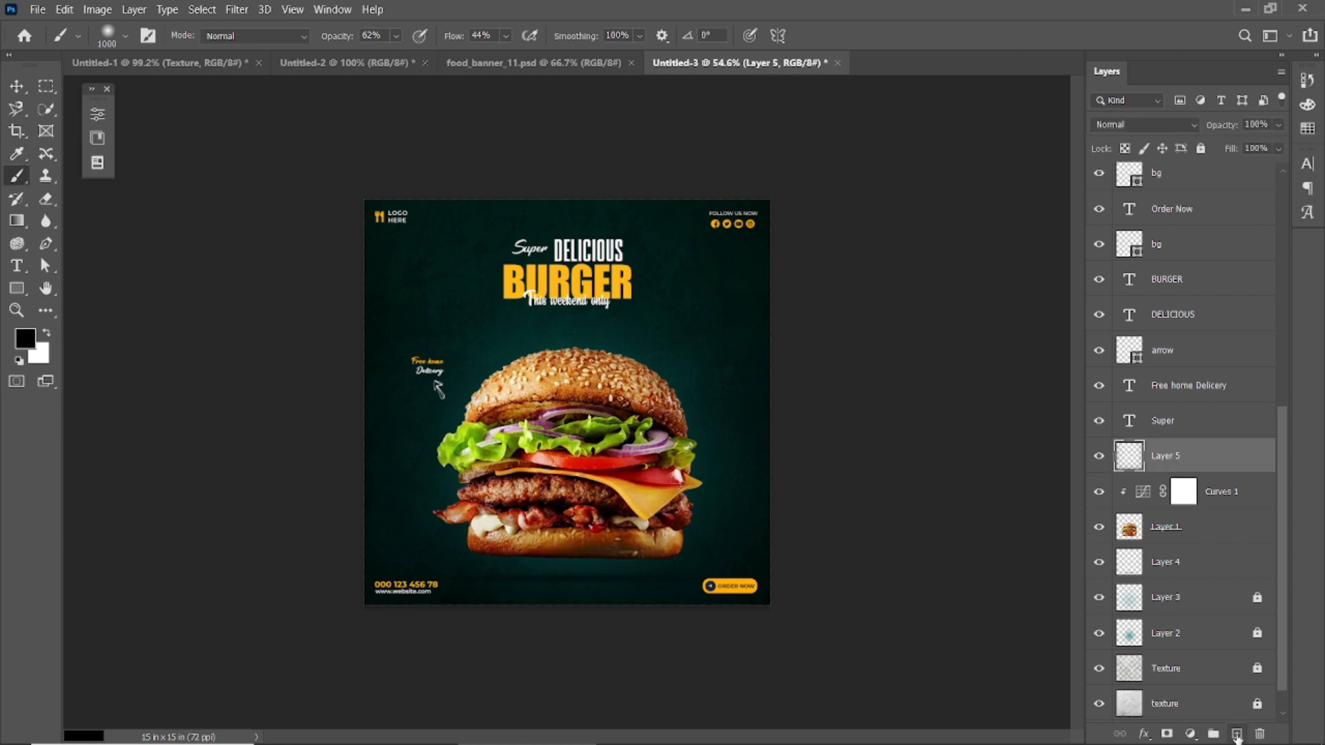
pyautogui.click(1236, 735)
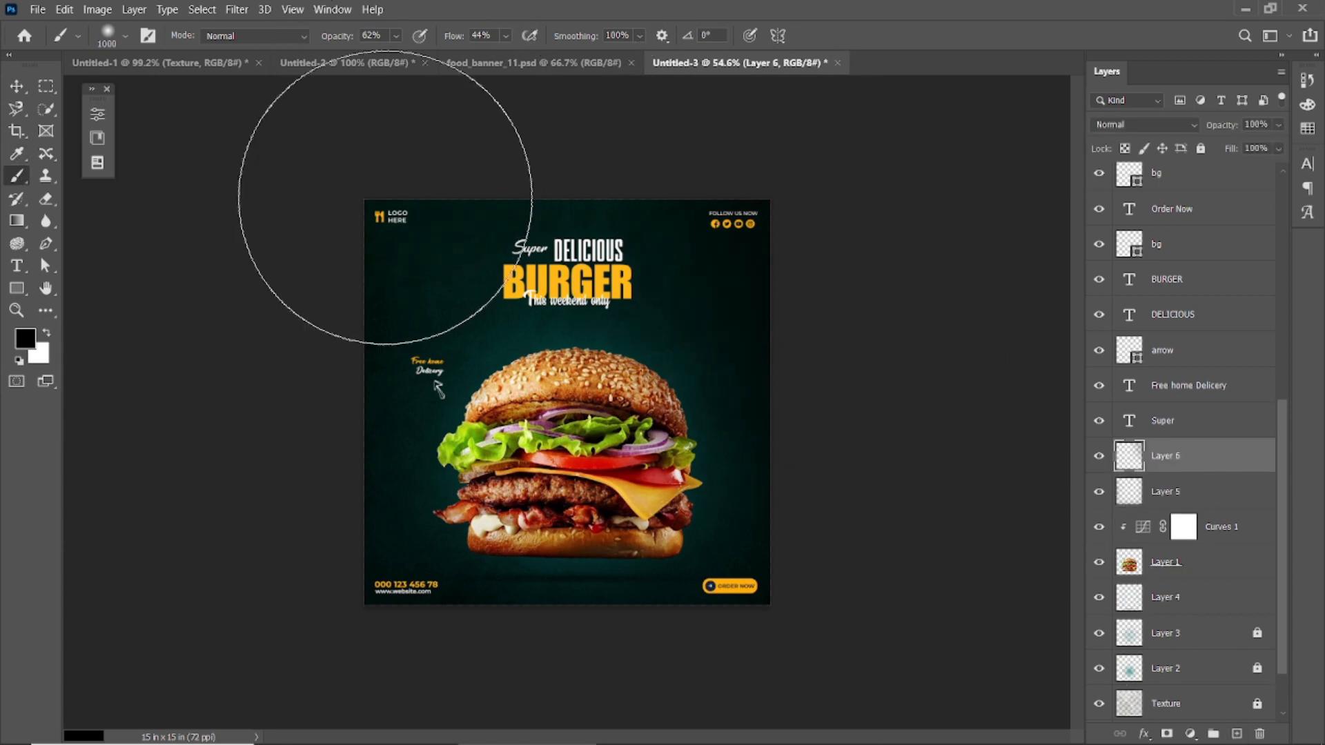
pyautogui.scroll(-2, 214, 497)
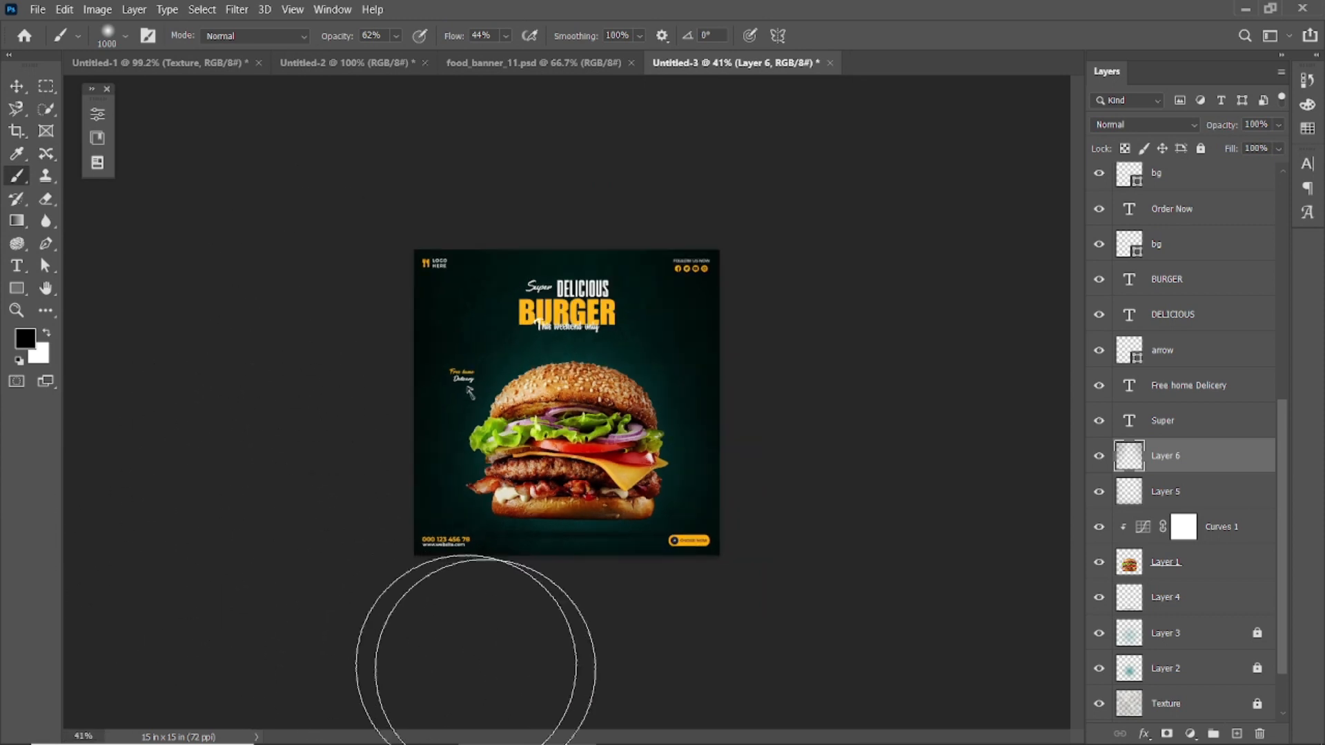
pyautogui.scroll(2, 754, 511)
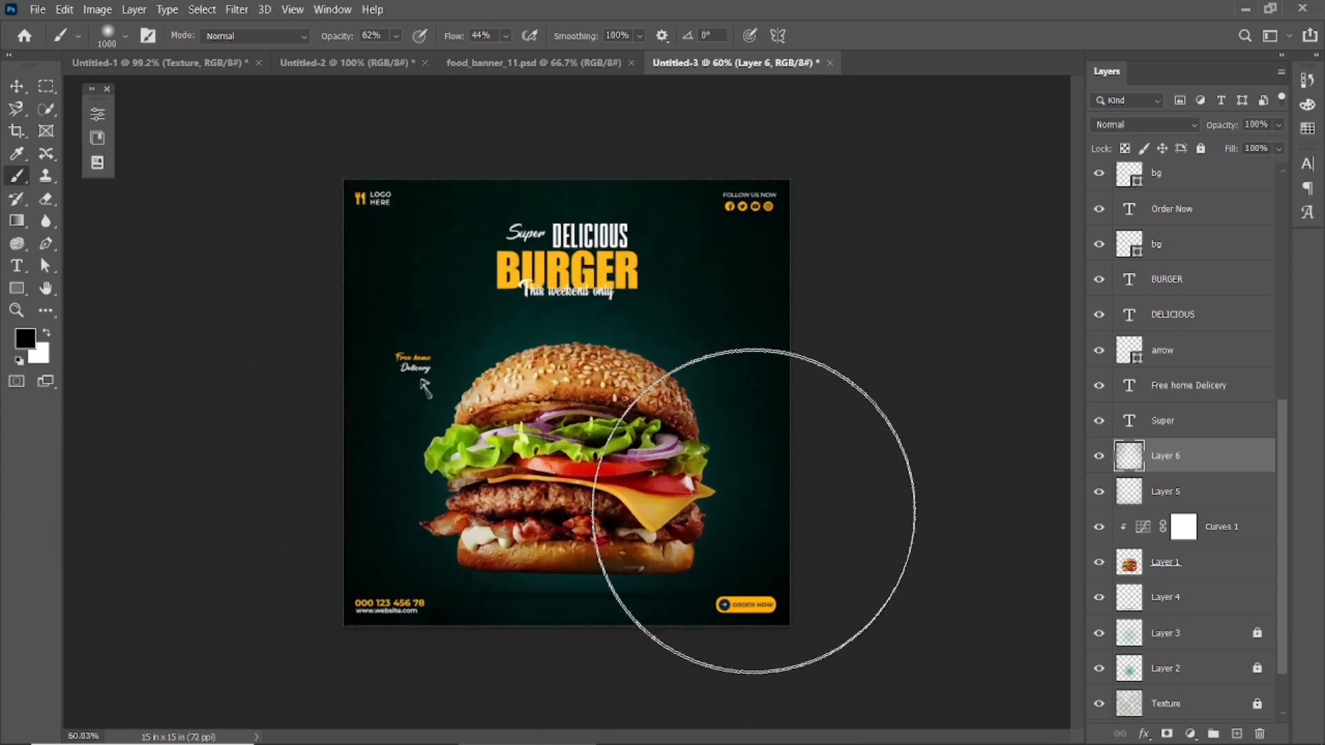
# Step: Add a layer clipped to the burger beneath Curves 1 and paint soft black shading on the burger's sides and bottom
pyautogui.click(17, 86)
pyautogui.click(601, 449)
pyautogui.click(1237, 735)
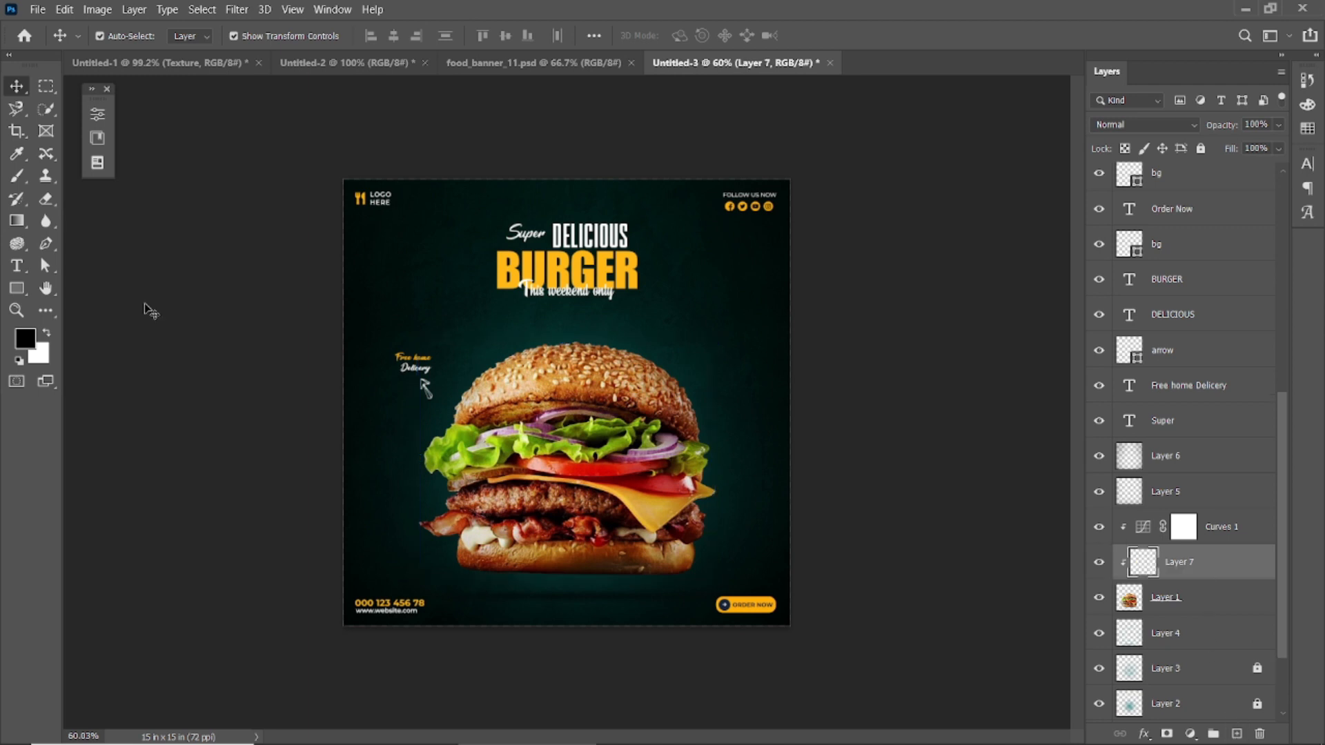
pyautogui.press('b')
pyautogui.moveTo(878, 485); pyautogui.dragTo(785, 390)
pyautogui.moveTo(248, 377)
pyautogui.mouseDown()
pyautogui.moveTo(260, 587)
pyautogui.moveTo(245, 524)
pyautogui.mouseUp()
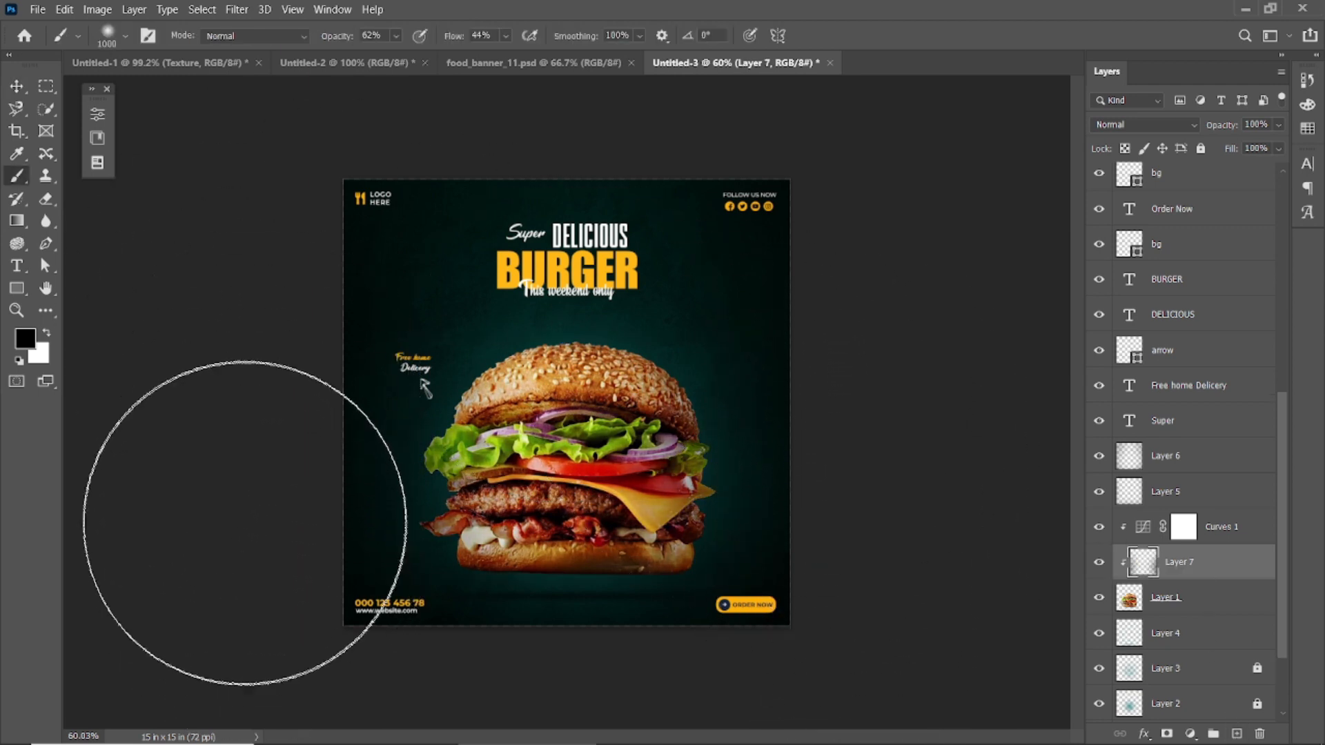
pyautogui.scroll(-2, 320, 655)
pyautogui.moveTo(463, 681); pyautogui.dragTo(606, 696)
pyautogui.scroll(2, 303, 442)
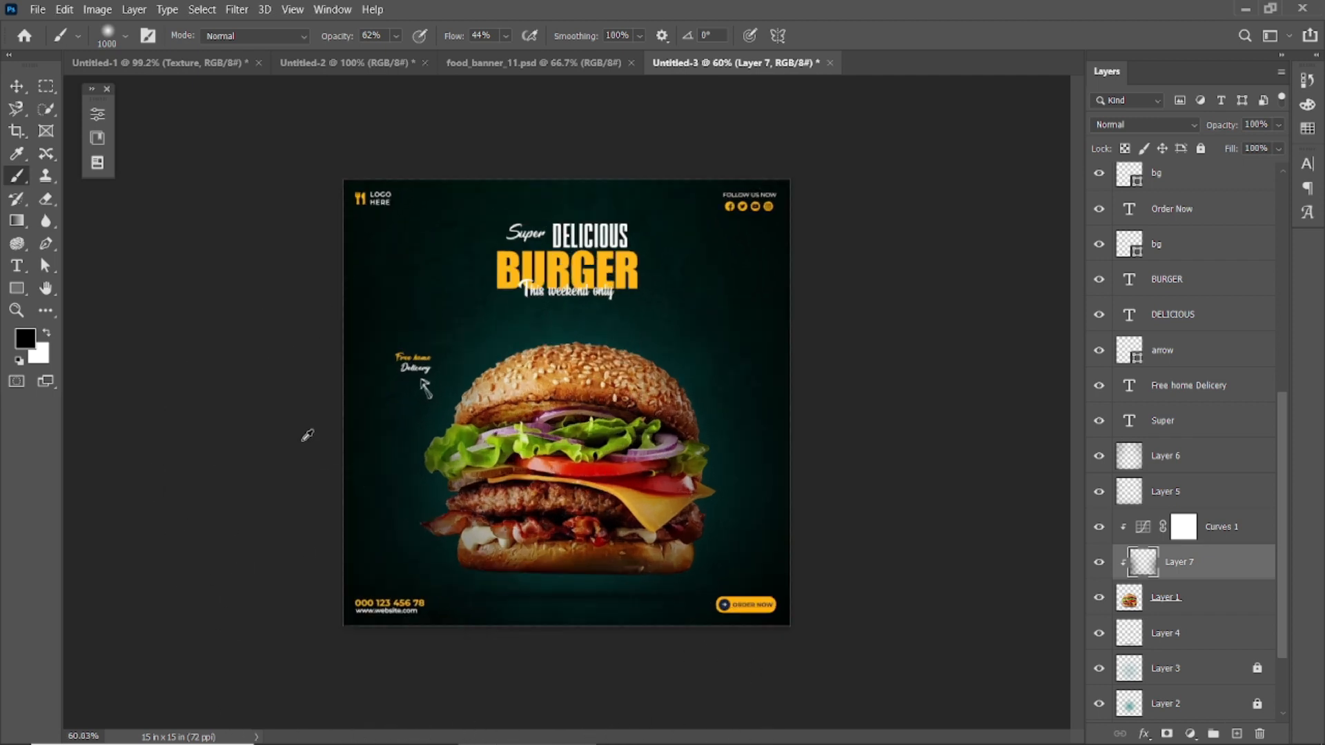
# Step: Try the Screen blend mode on the shading layer clipped to the burger
pyautogui.click(1196, 125)
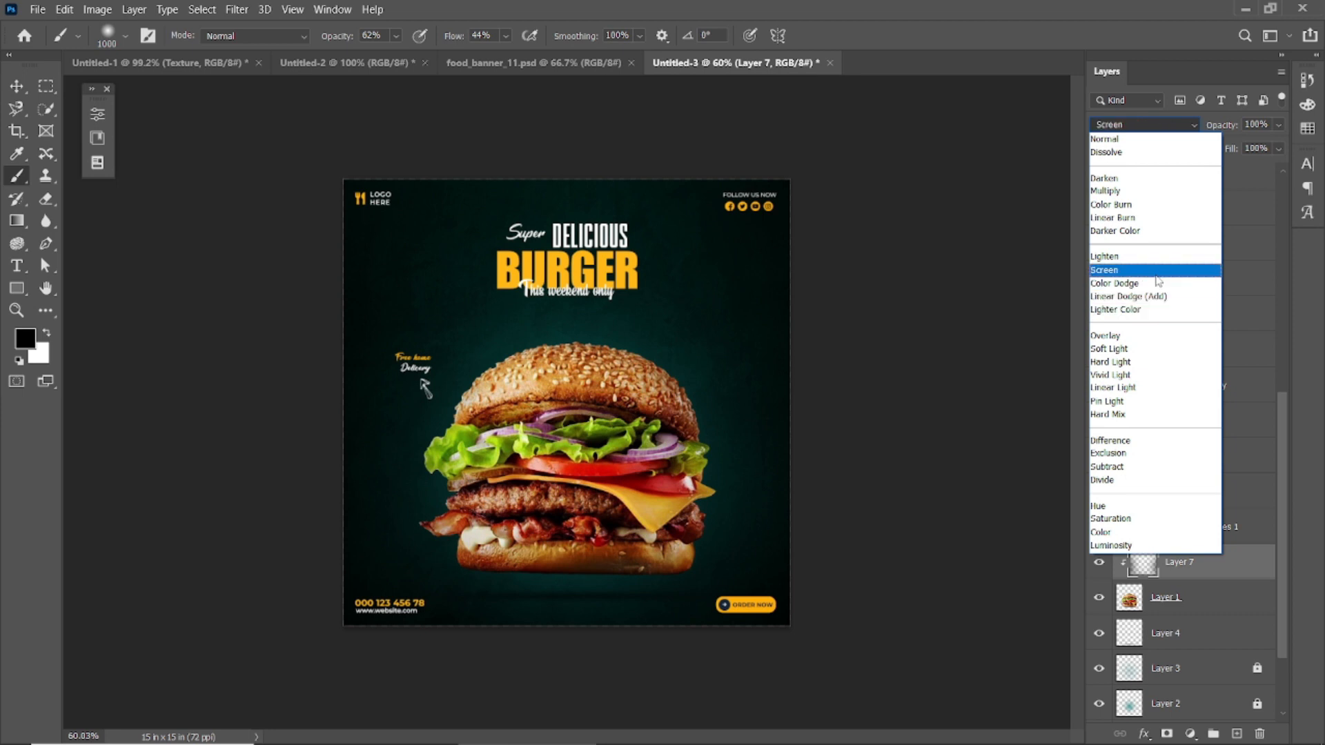
pyautogui.click(1163, 272)
pyautogui.press('v')
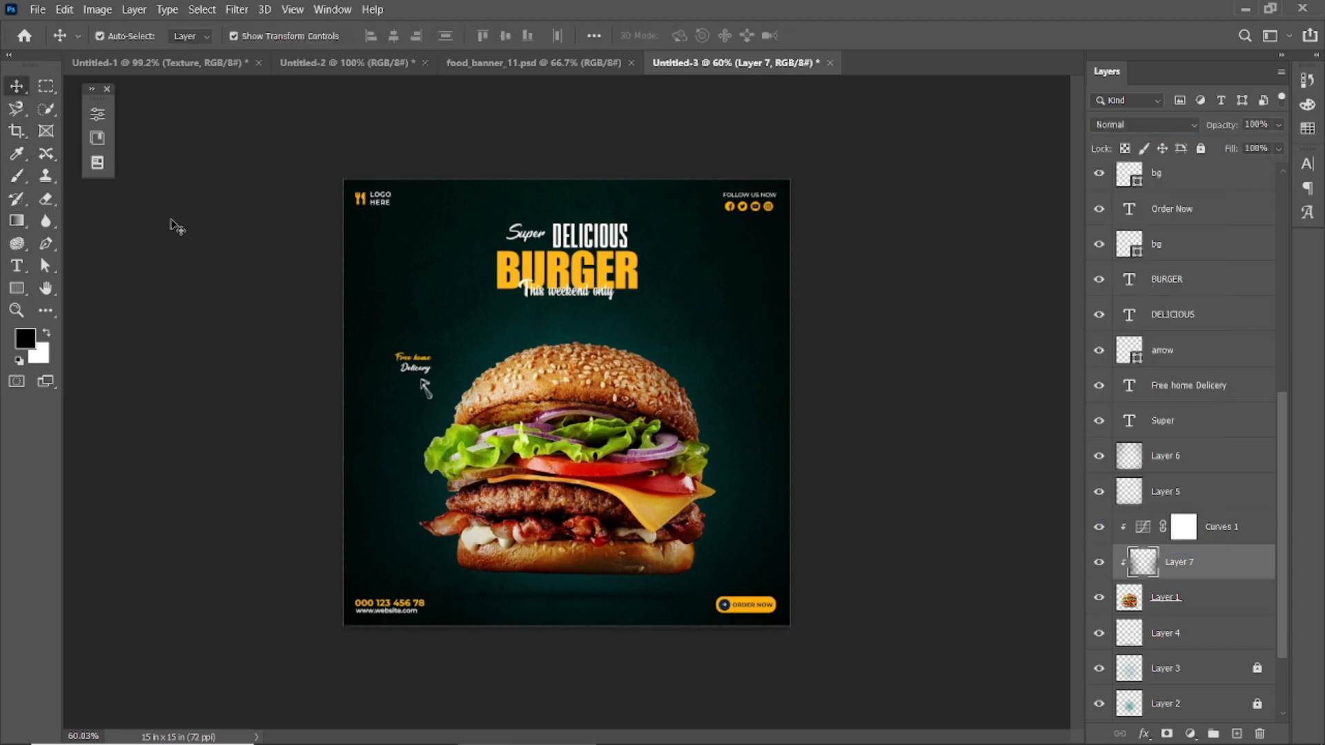
pyautogui.click(189, 236)
# Step: Add a Drop Shadow effect to the "This weekend only" text layer and open its settings
pyautogui.scroll(-2, 789, 326)
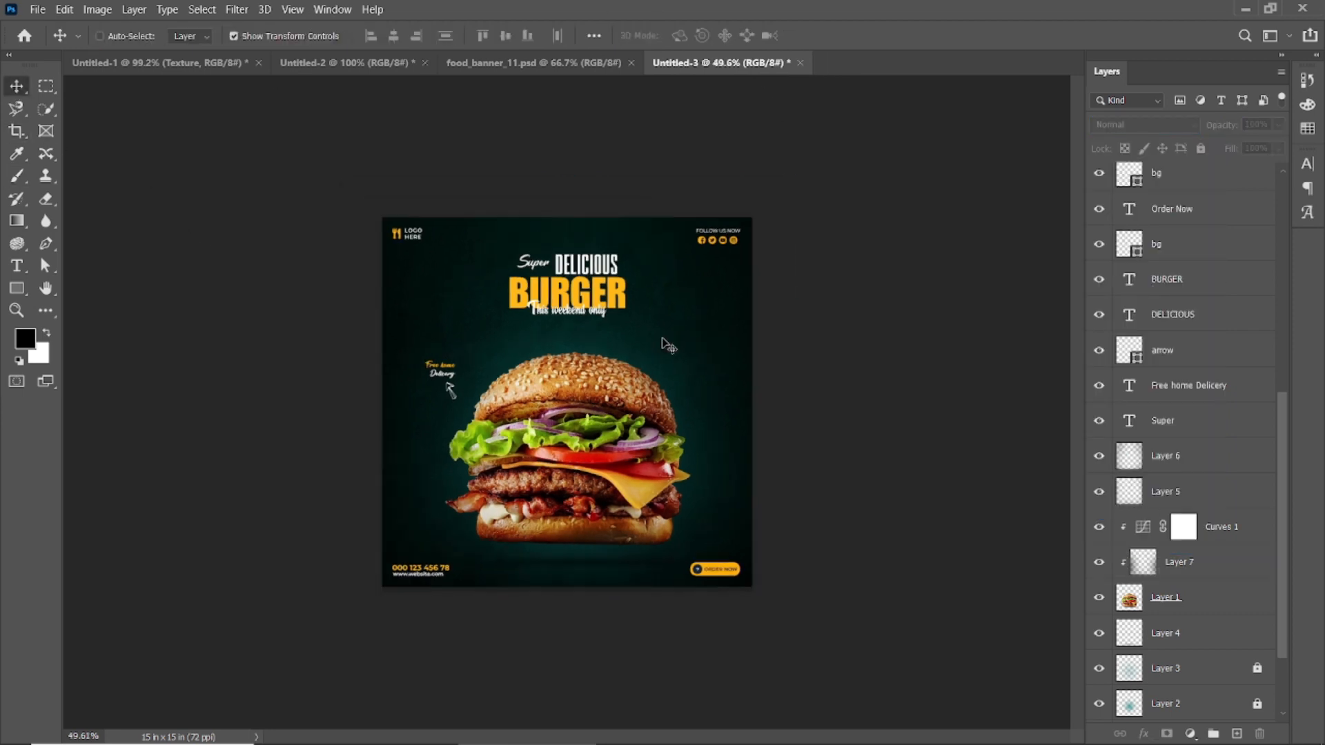
pyautogui.scroll(3, 666, 345)
pyautogui.keyDown('ctrl'); pyautogui.click(586, 255); pyautogui.keyUp('ctrl')
pyautogui.doubleClick(1251, 196)
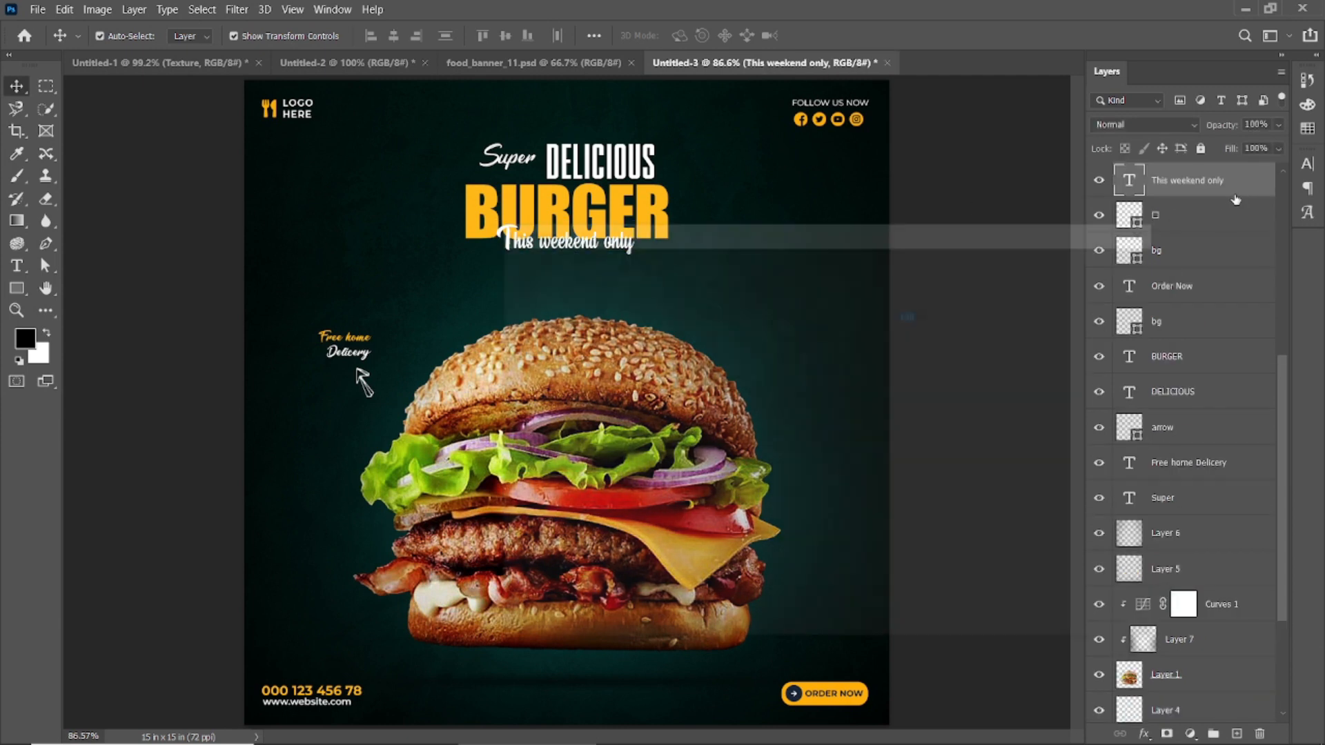
pyautogui.moveTo(768, 236); pyautogui.dragTo(936, 280)
pyautogui.click(679, 602)
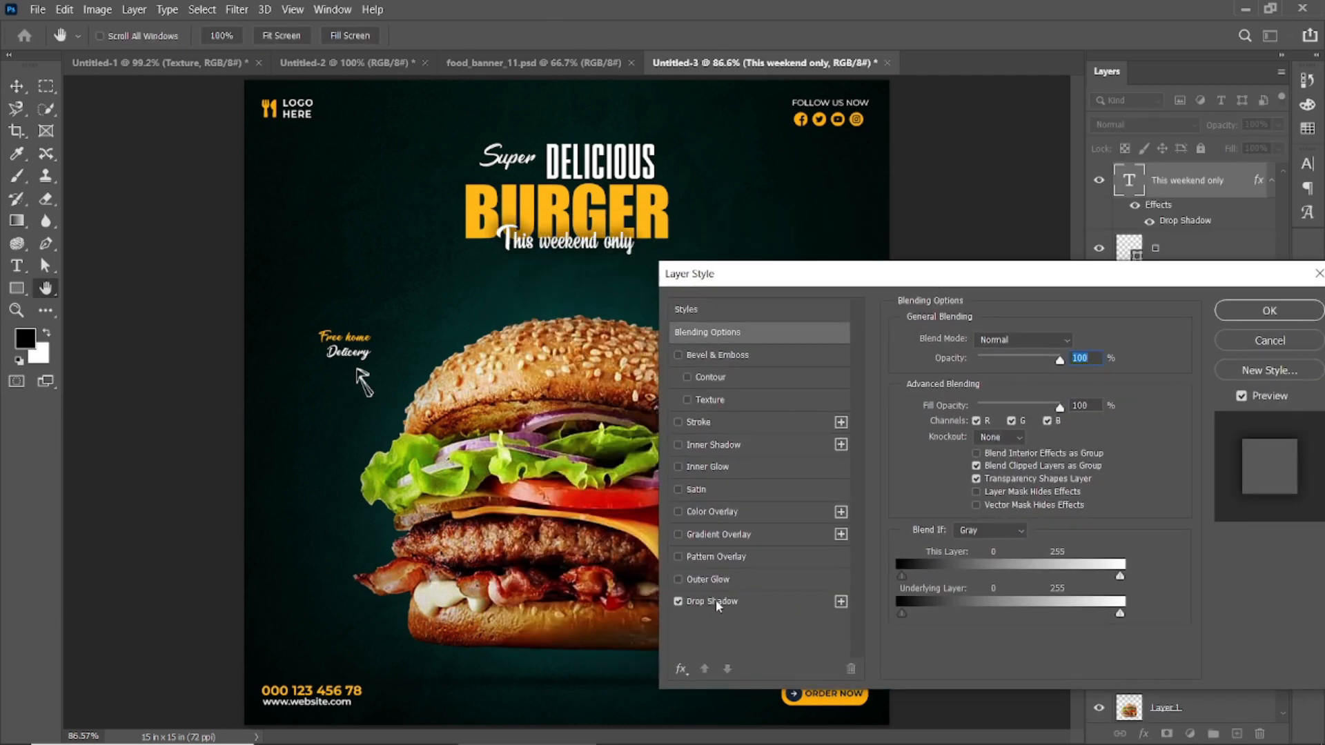
pyautogui.click(713, 601)
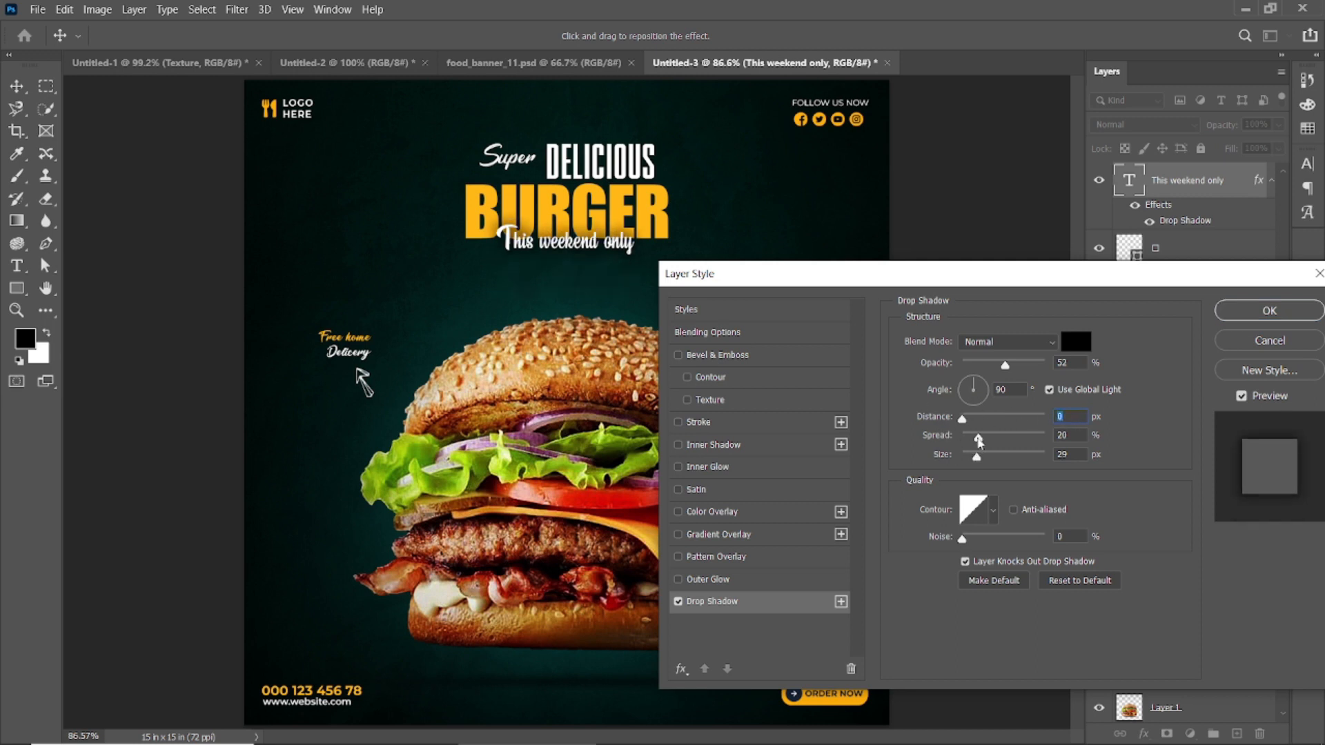
# Step: Give the tagline's drop shadow a -68° angle, 5 px distance and smaller size, and apply the layer style
pyautogui.moveTo(970, 439)
pyautogui.mouseDown()
pyautogui.moveTo(971, 460)
pyautogui.moveTo(966, 419)
pyautogui.mouseUp()
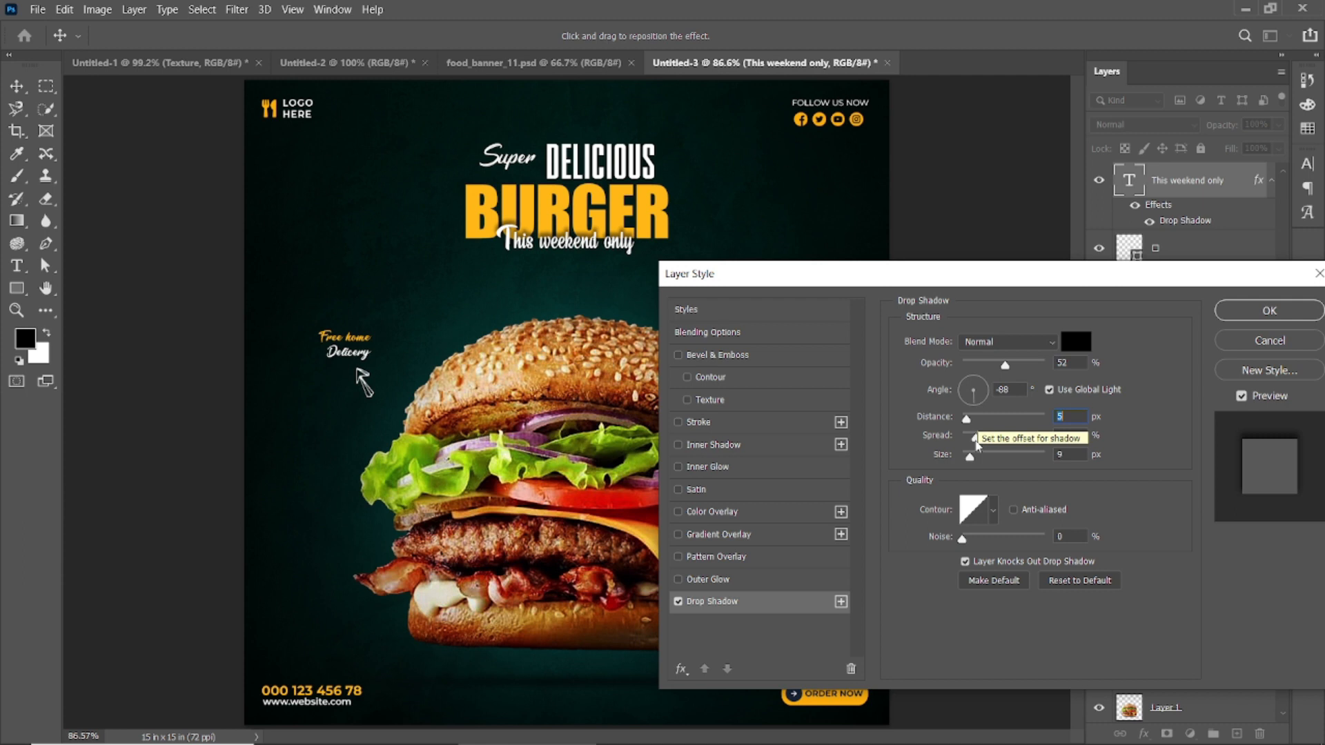
pyautogui.moveTo(976, 437)
pyautogui.mouseDown()
pyautogui.moveTo(987, 442)
pyautogui.moveTo(971, 461)
pyautogui.mouseUp()
pyautogui.click(1240, 319)
pyautogui.click(980, 248)
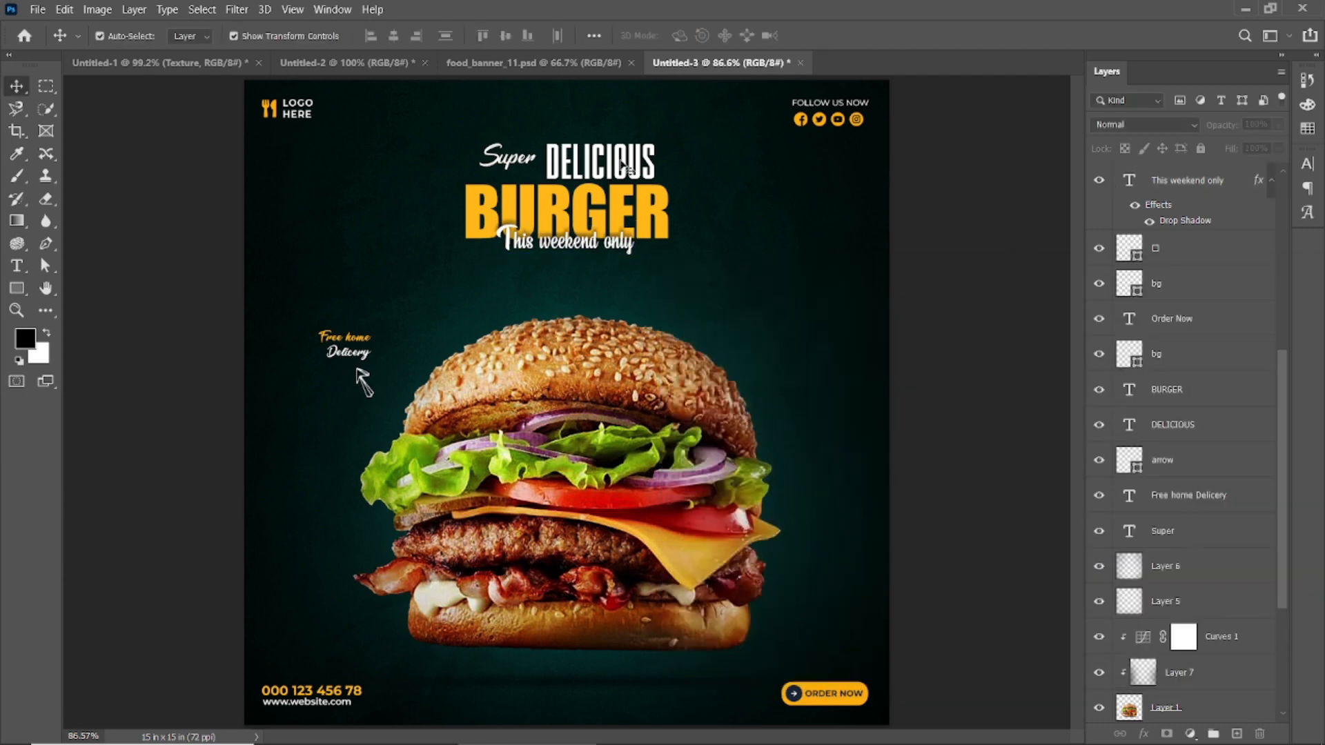
# Step: Nudge the "Super" and "DELICIOUS" texts down three steps, closer to the "BURGER" headline
pyautogui.click(600, 162)
pyautogui.keyDown('shift'); pyautogui.click(510, 159); pyautogui.keyUp('shift')
pyautogui.press('Down')
pyautogui.press('Down')
pyautogui.press('Down')
pyautogui.press('Down')
pyautogui.click(963, 230)
# Step: Preview the whole burger poster in full screen, fitted to the view
pyautogui.scroll(-3, 966, 230)
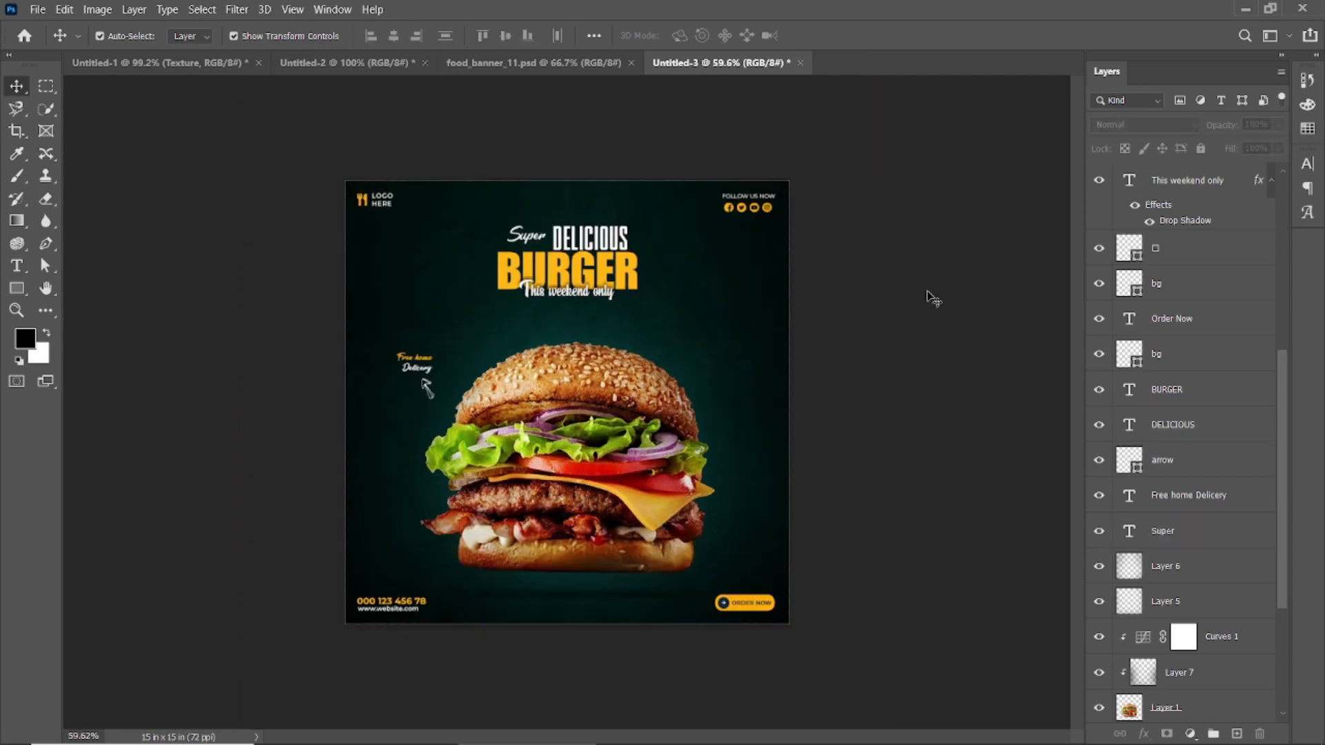
pyautogui.press('f')
pyautogui.press('f')
pyautogui.hotkey('ctrl', '0')
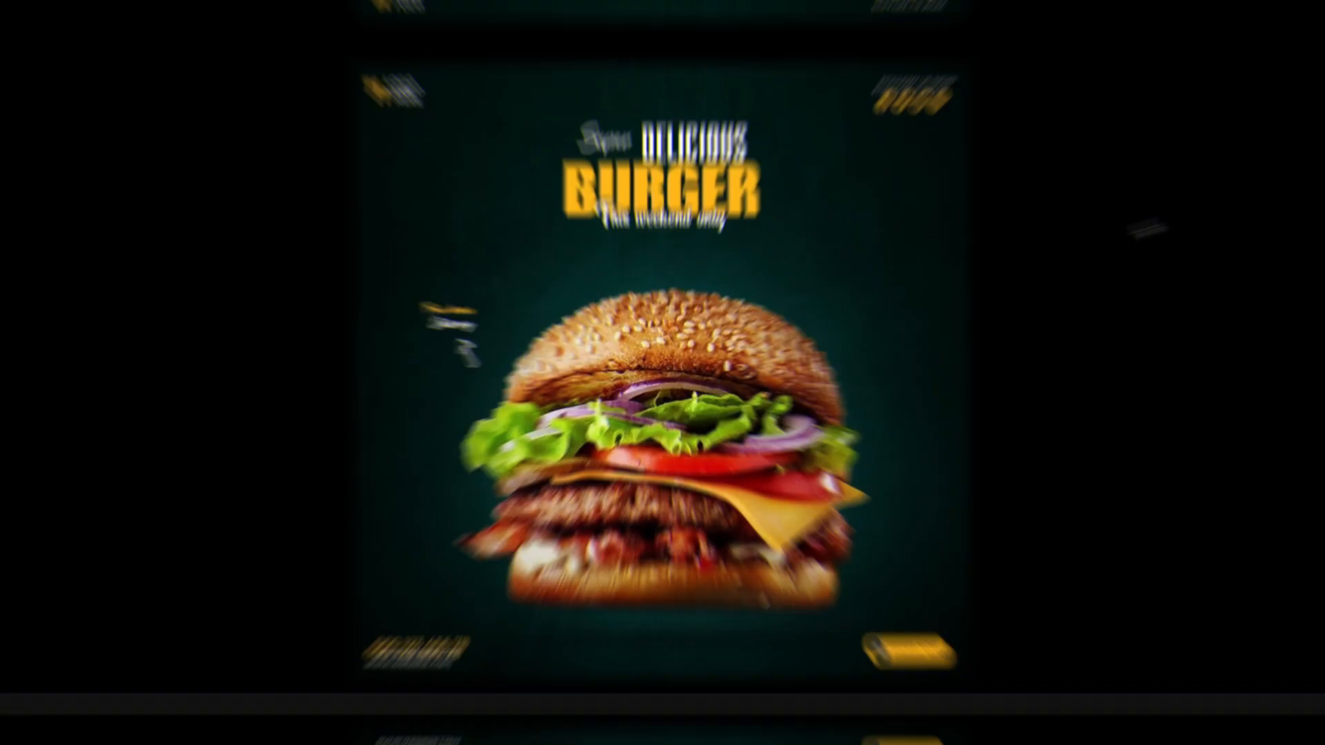